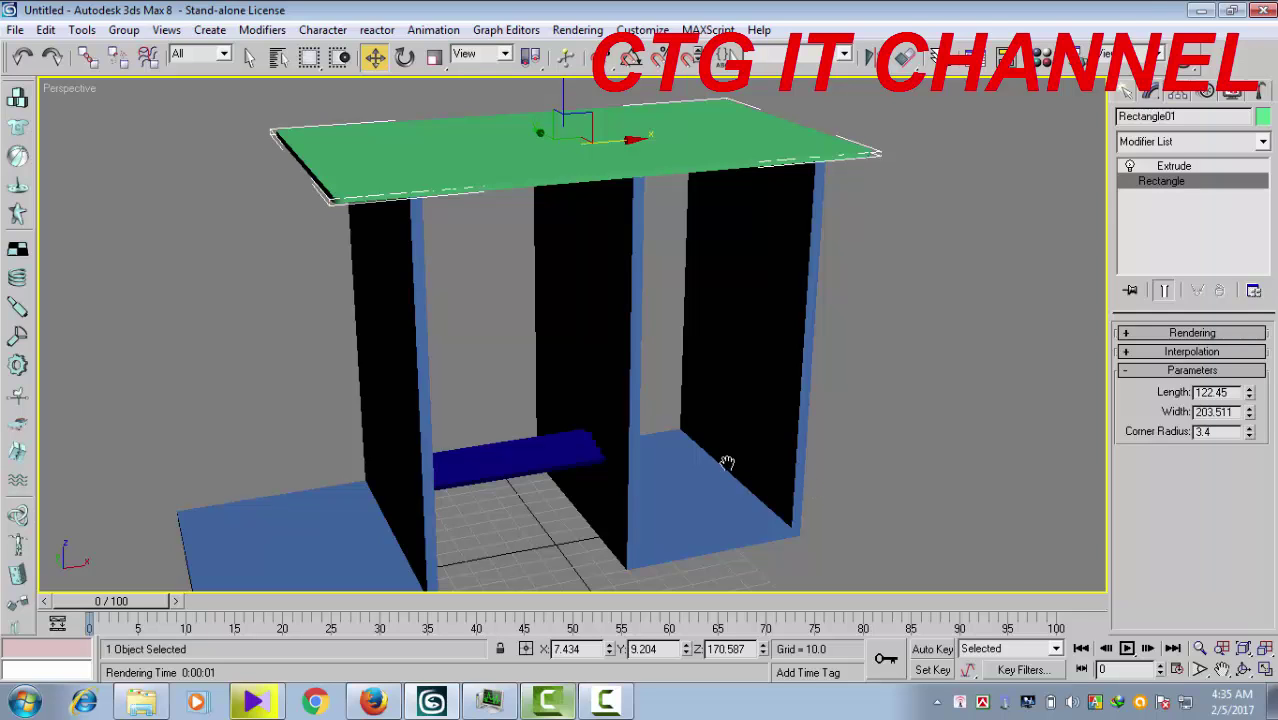
# Pan and zoom around the desk model to inspect it
pyautogui.scroll(4, 725, 457)
pyautogui.scroll(-4, 736, 447)
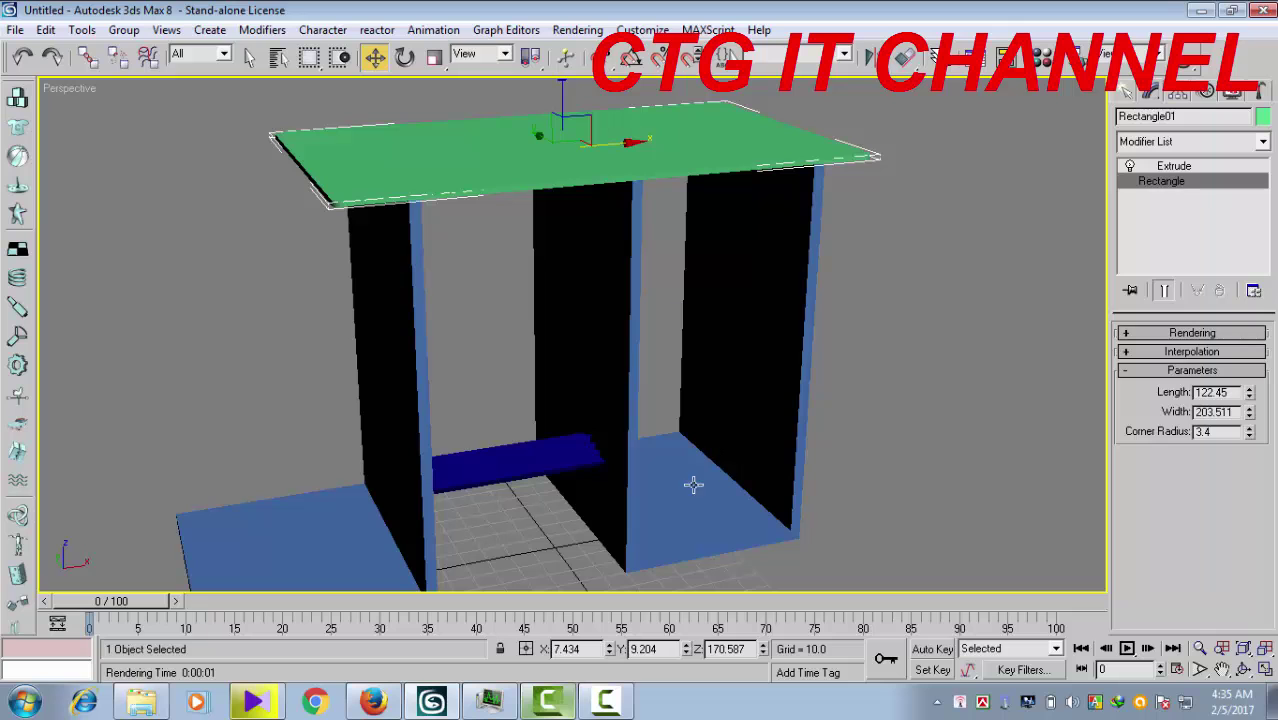
pyautogui.moveTo(697, 497)
pyautogui.mouseDown(button='middle')
pyautogui.moveTo(744, 468)
pyautogui.moveTo(710, 508)
pyautogui.mouseUp(button='middle')
pyautogui.scroll(-3, 743, 468)
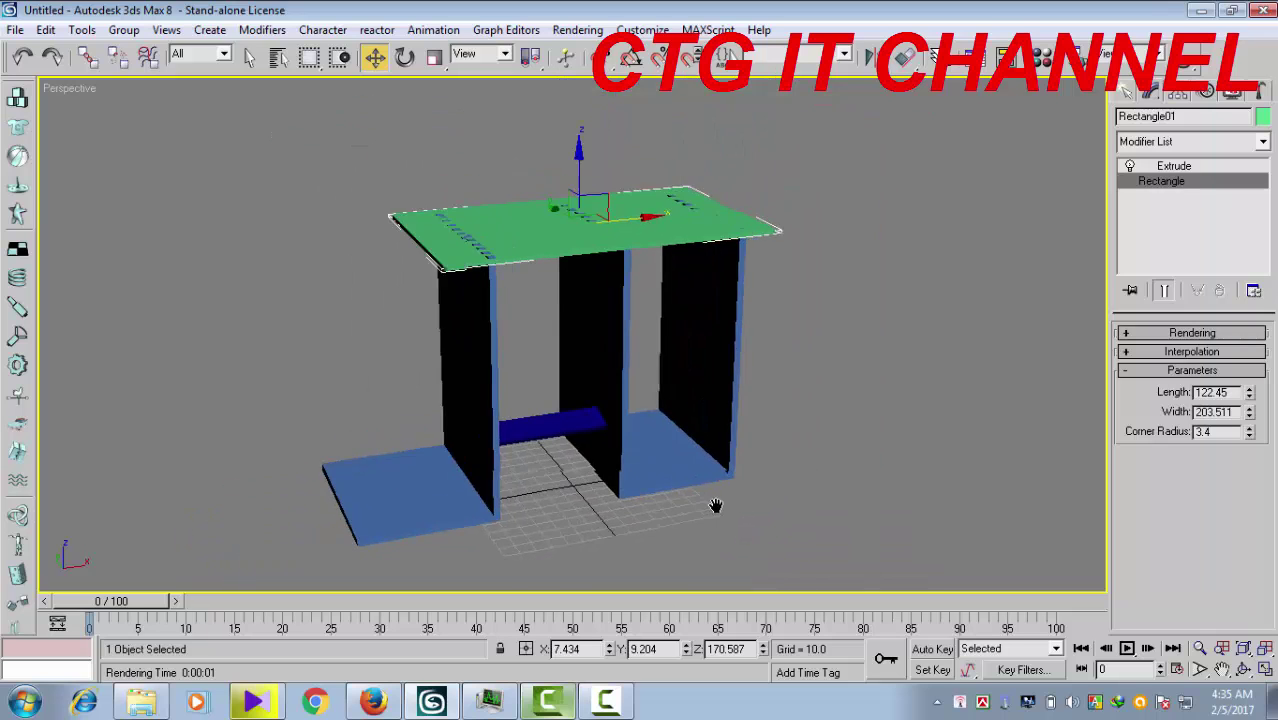
pyautogui.scroll(3, 708, 503)
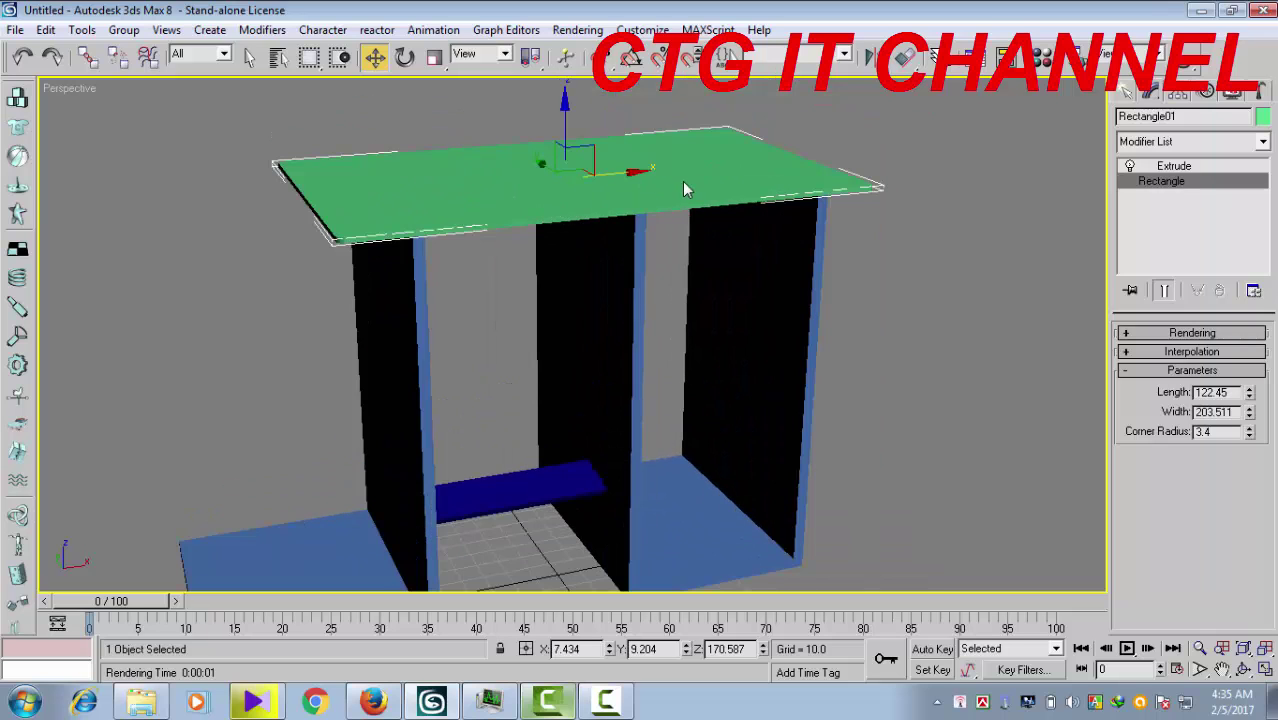
pyautogui.moveTo(822, 428); pyautogui.dragTo(828, 404, button='middle')
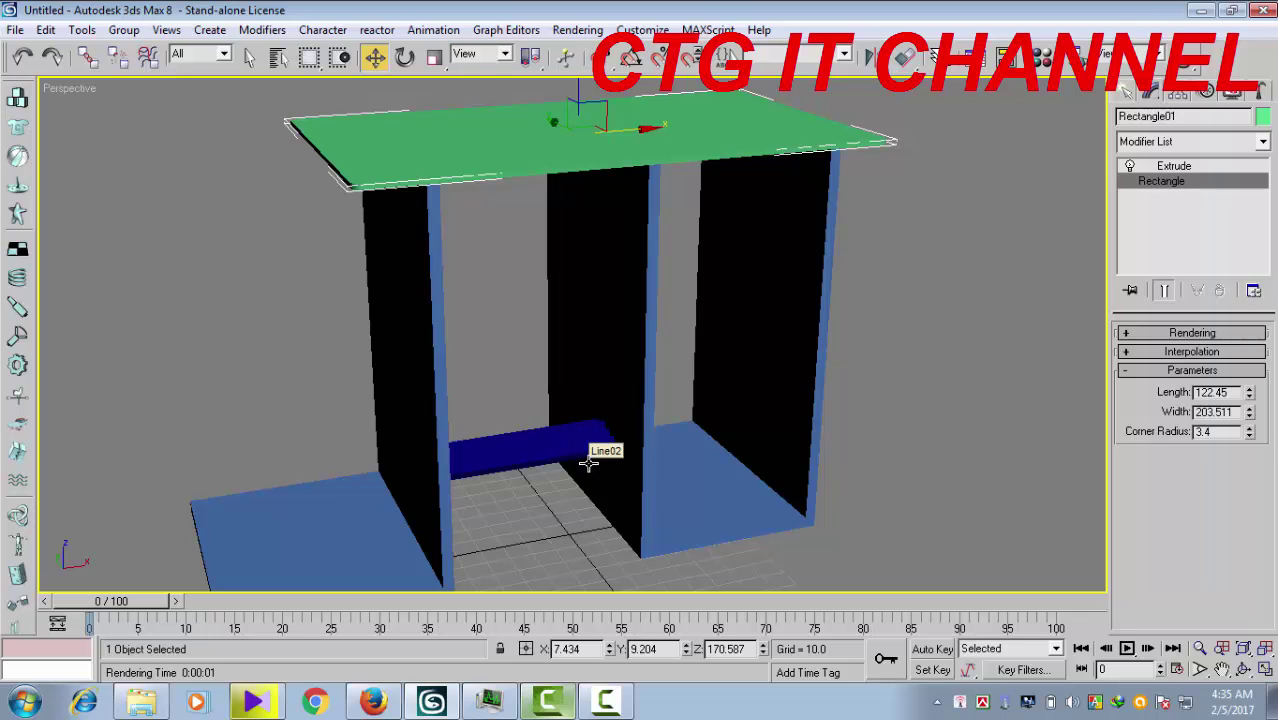
pyautogui.scroll(-3, 588, 485)
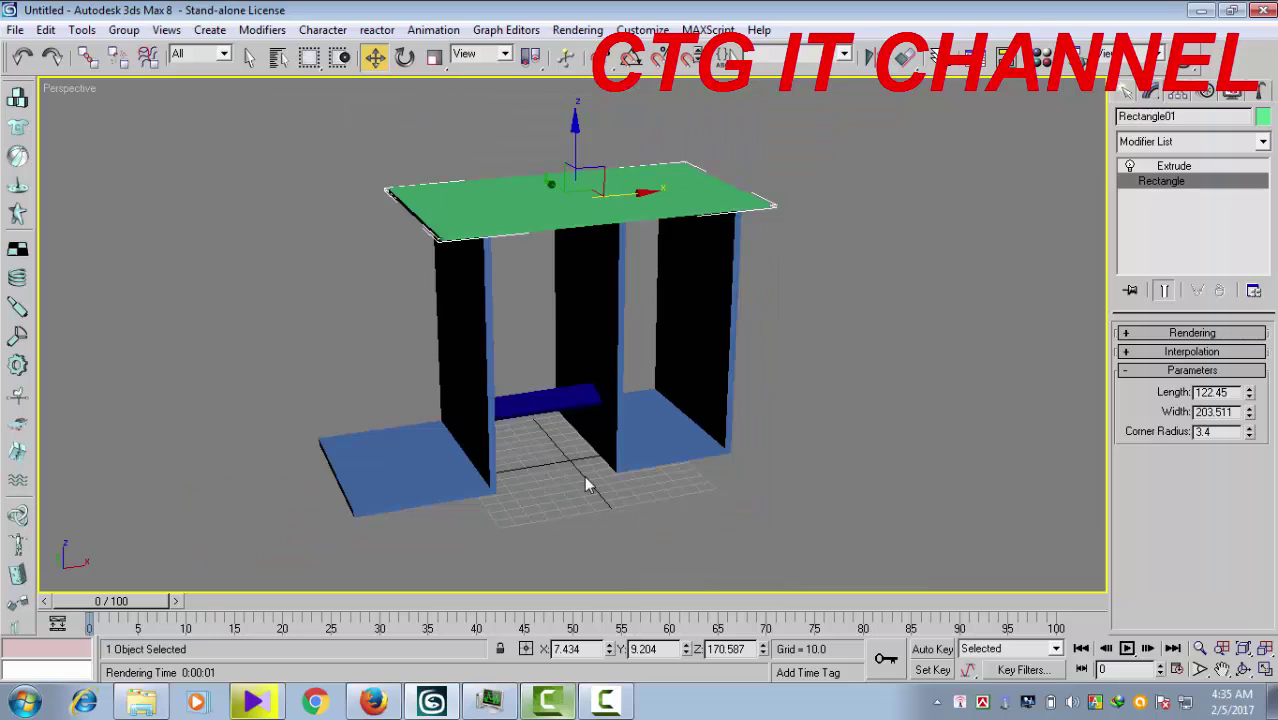
pyautogui.moveTo(588, 485); pyautogui.dragTo(550, 476, button='middle')
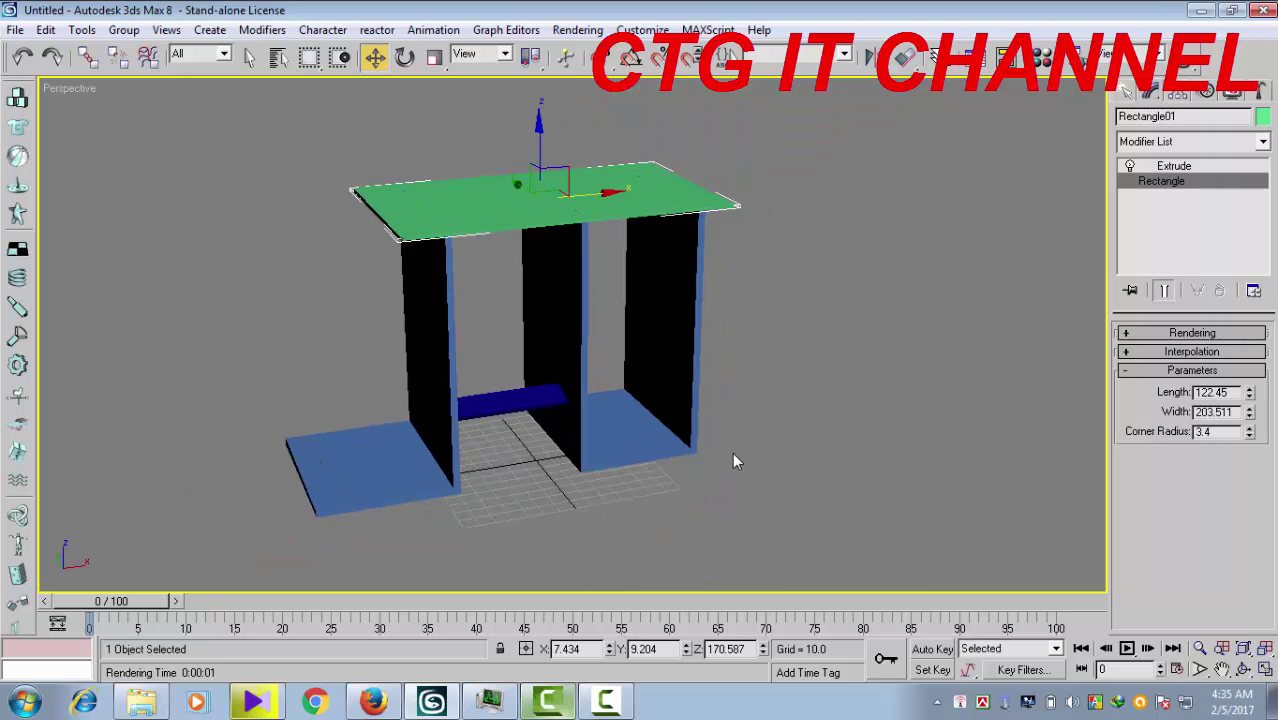
pyautogui.scroll(2, 613, 408)
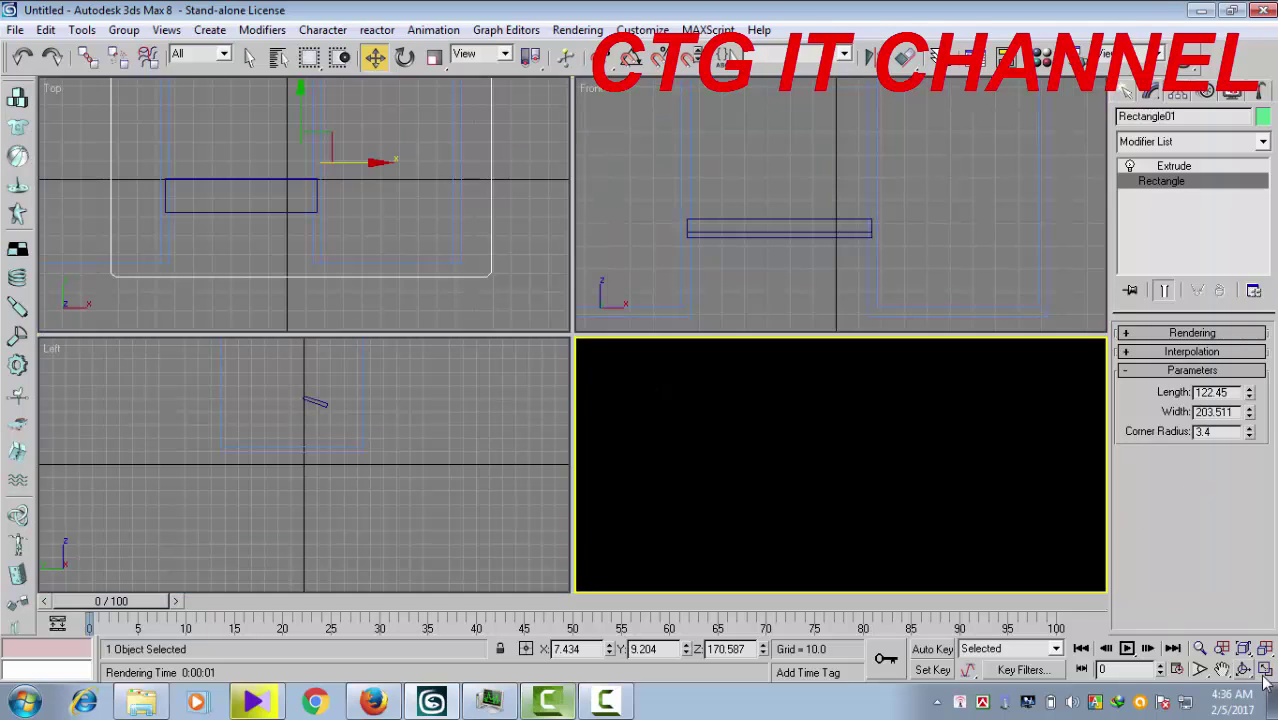
# Maximize the Front view, deselect the top slab, and bring up the Splines shape list
pyautogui.click(1263, 671)
pyautogui.middleClick(850, 272)
pyautogui.scroll(-3, 876, 250)
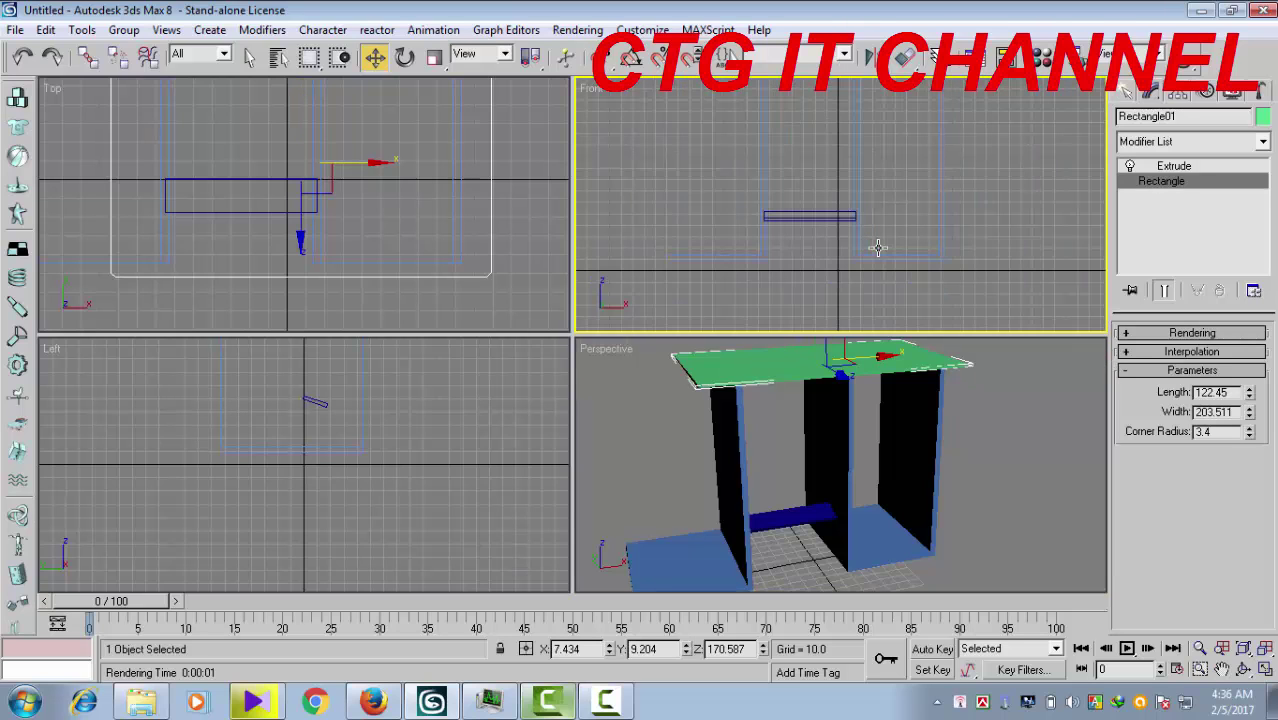
pyautogui.moveTo(877, 248); pyautogui.dragTo(873, 278, button='middle')
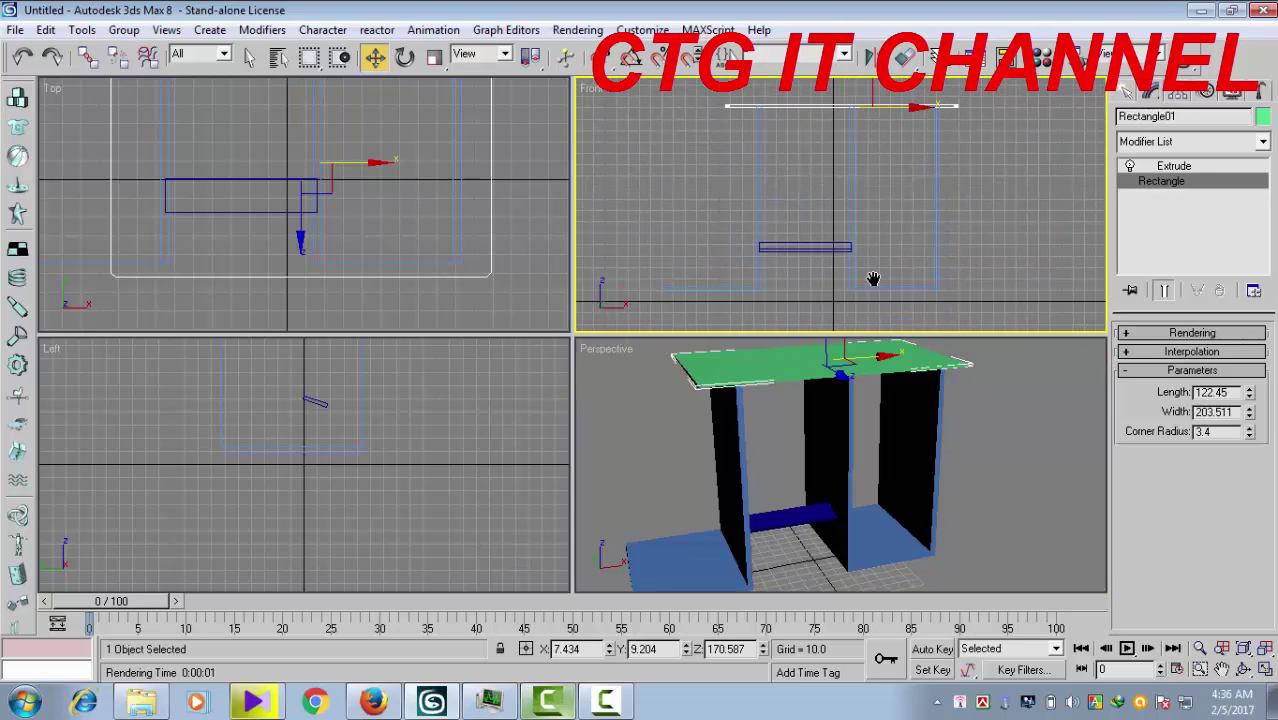
pyautogui.click(1265, 669)
pyautogui.scroll(2, 698, 422)
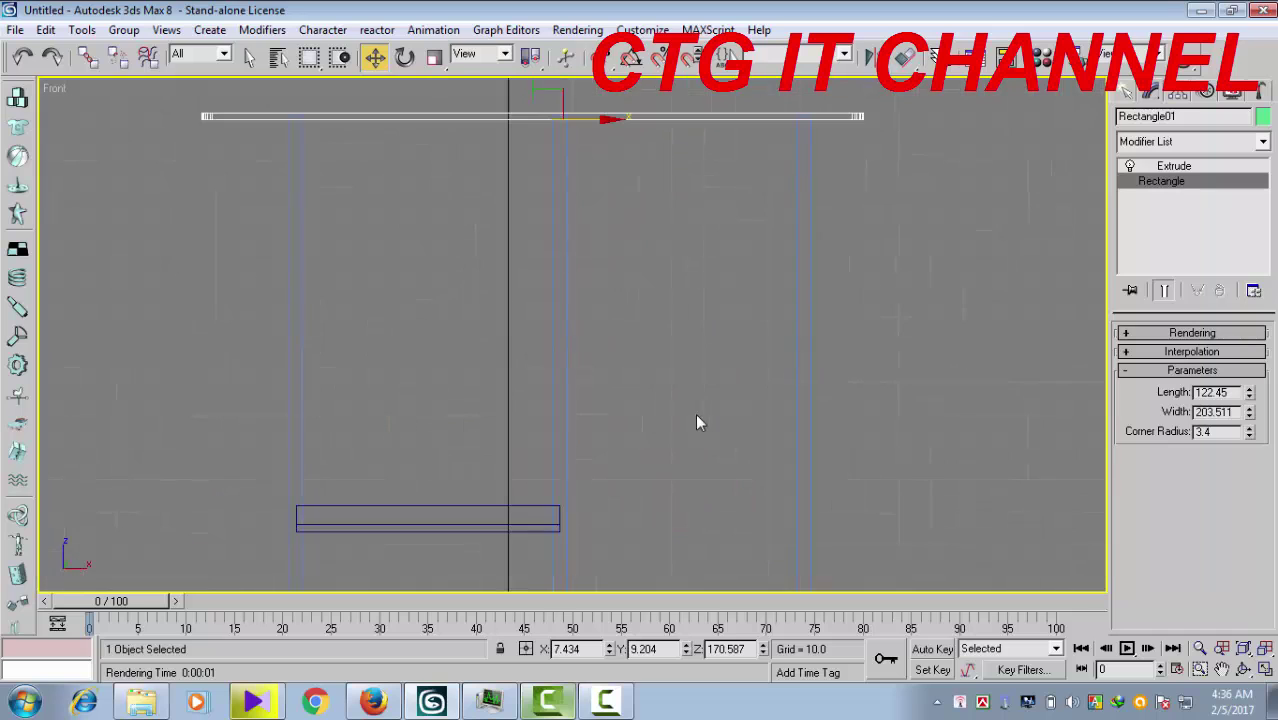
pyautogui.moveTo(657, 363); pyautogui.dragTo(667, 430, button='middle')
pyautogui.click(868, 268)
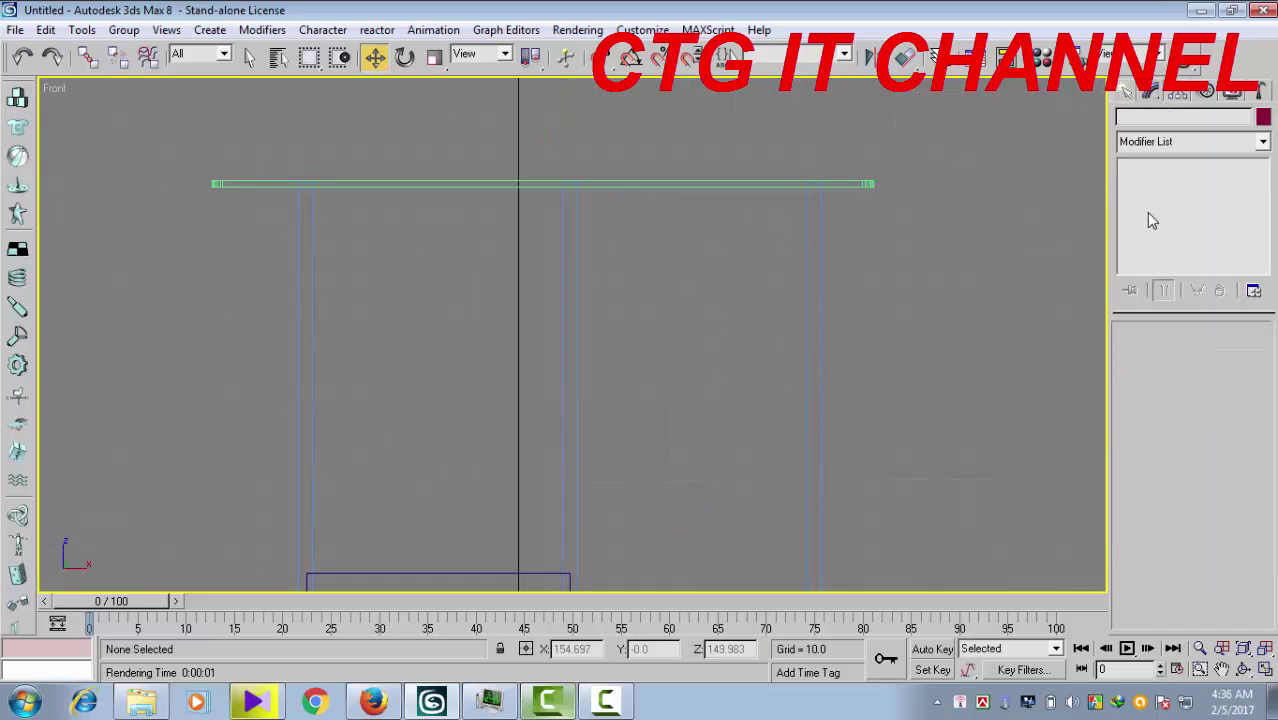
pyautogui.click(1128, 93)
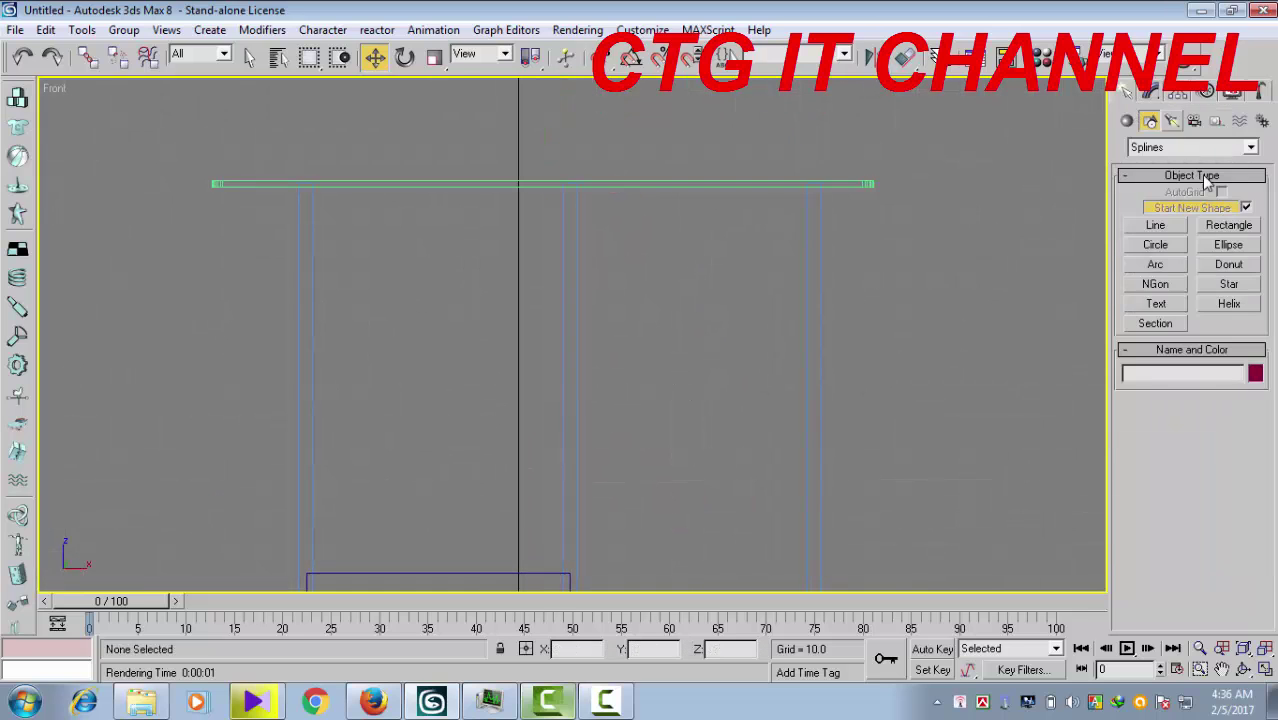
# Draw Rectangle02 under the top slab, sized 75.188 wide by 45.422 long
pyautogui.click(1230, 226)
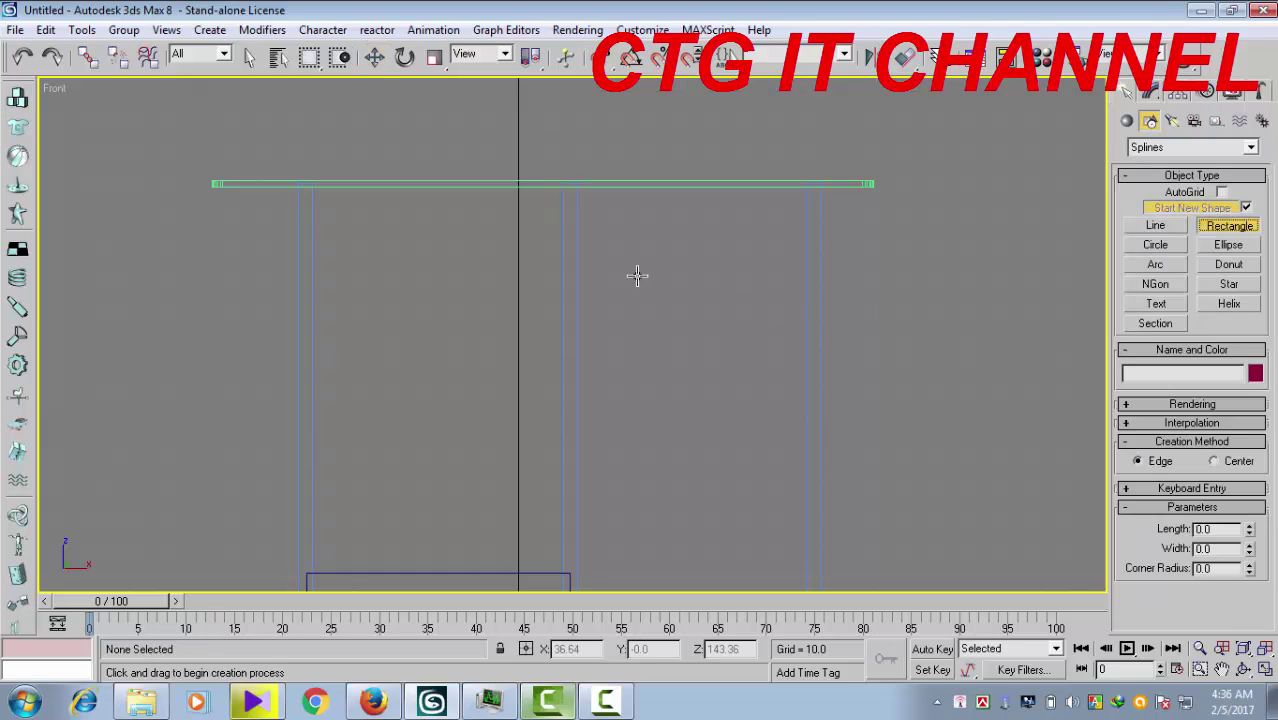
pyautogui.moveTo(637, 276)
pyautogui.mouseDown(button='middle')
pyautogui.moveTo(599, 288)
pyautogui.moveTo(590, 406)
pyautogui.mouseUp(button='middle')
pyautogui.scroll(2, 625, 305)
pyautogui.scroll(2, 610, 291)
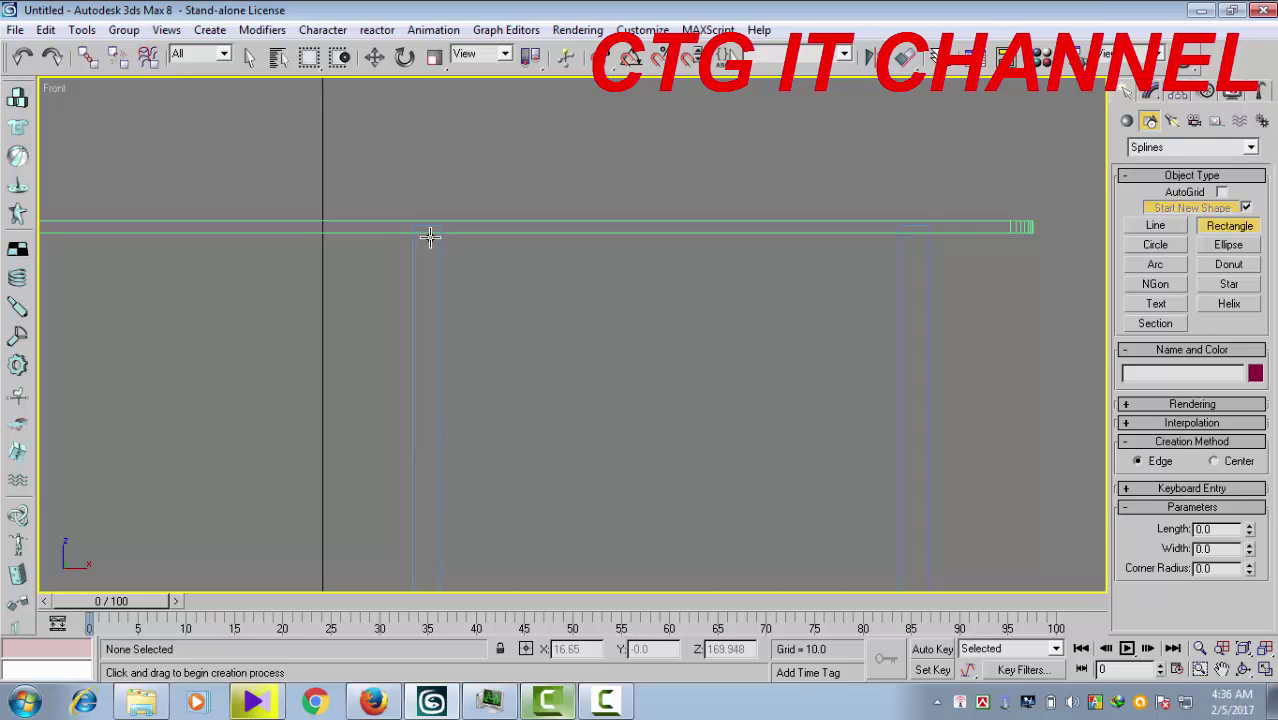
pyautogui.moveTo(430, 237); pyautogui.dragTo(910, 477)
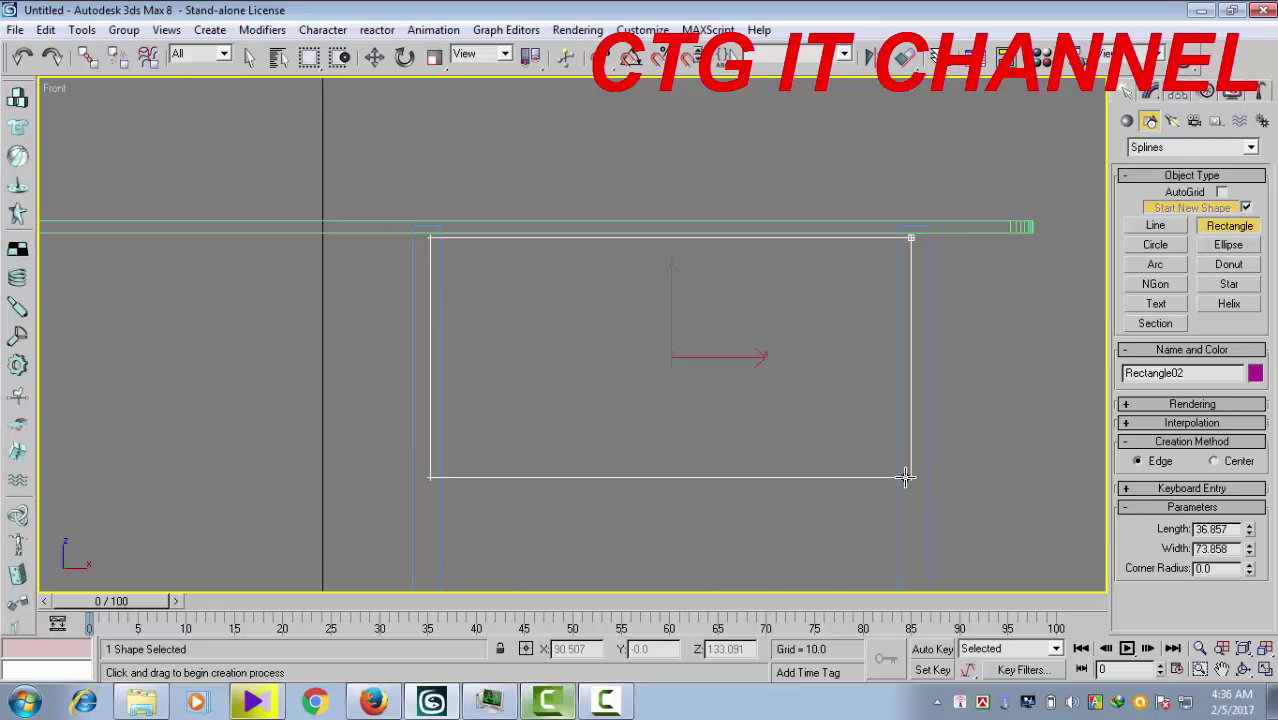
pyautogui.moveTo(911, 477); pyautogui.dragTo(909, 477)
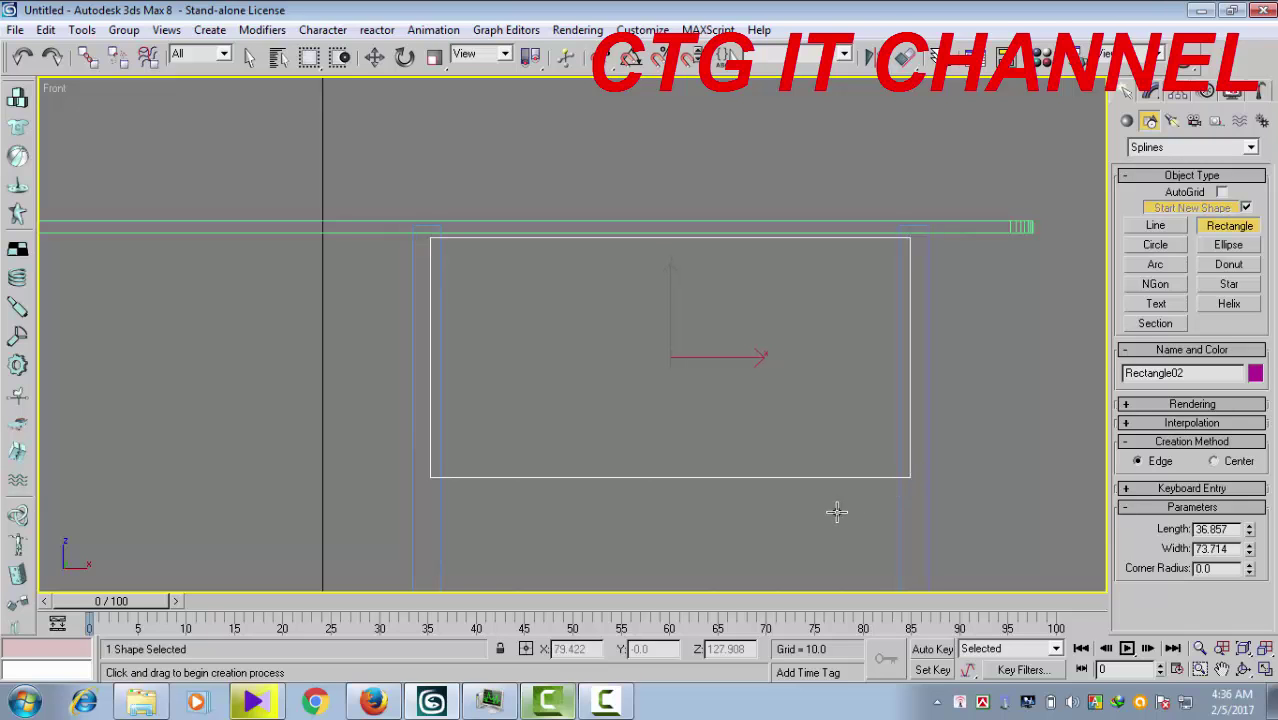
pyautogui.scroll(-3, 831, 514)
pyautogui.moveTo(831, 514)
pyautogui.mouseDown(button='middle')
pyautogui.moveTo(733, 394)
pyautogui.moveTo(724, 323)
pyautogui.mouseUp(button='middle')
pyautogui.scroll(-2, 724, 323)
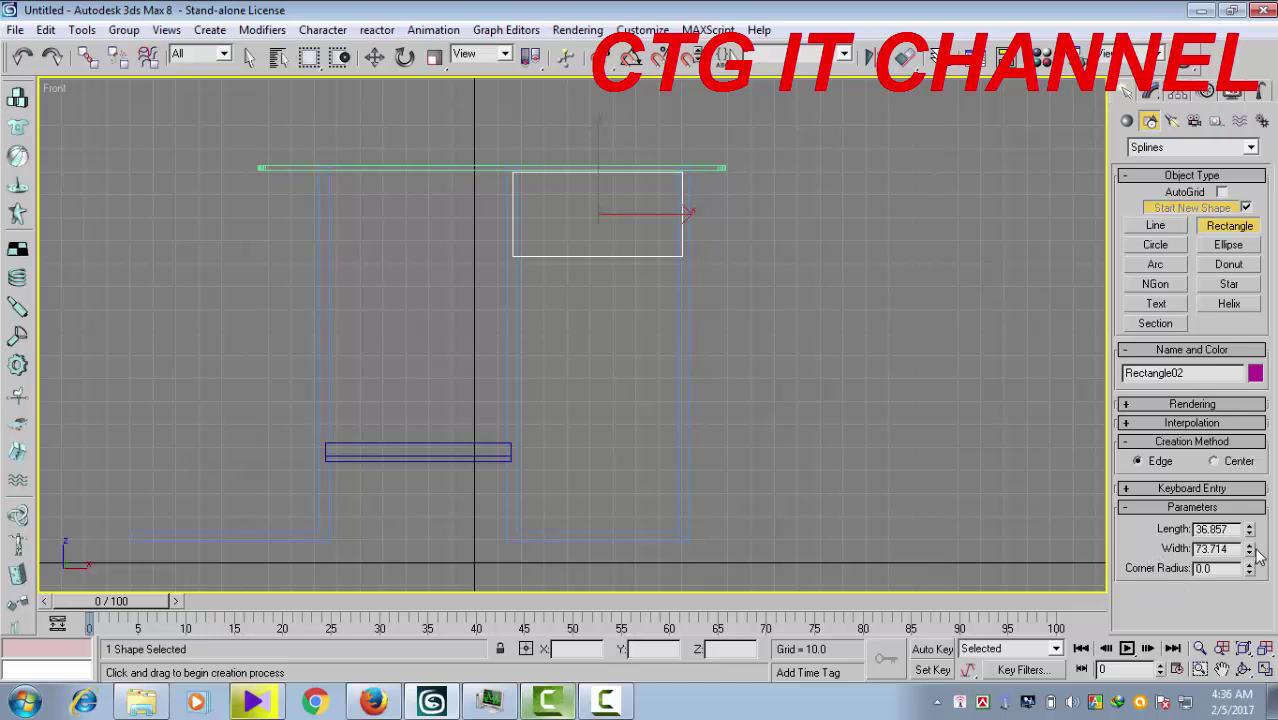
pyautogui.moveTo(1250, 555); pyautogui.dragTo(1249, 545)
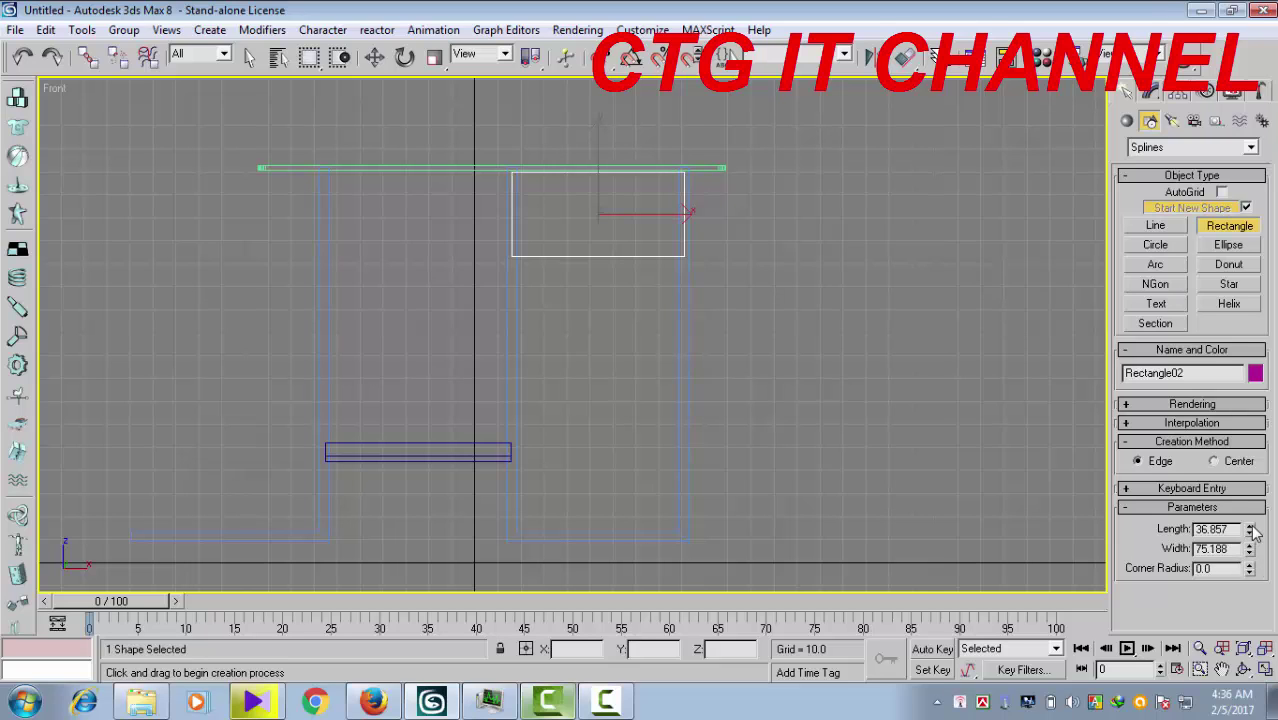
pyautogui.moveTo(1251, 528); pyautogui.dragTo(1251, 526)
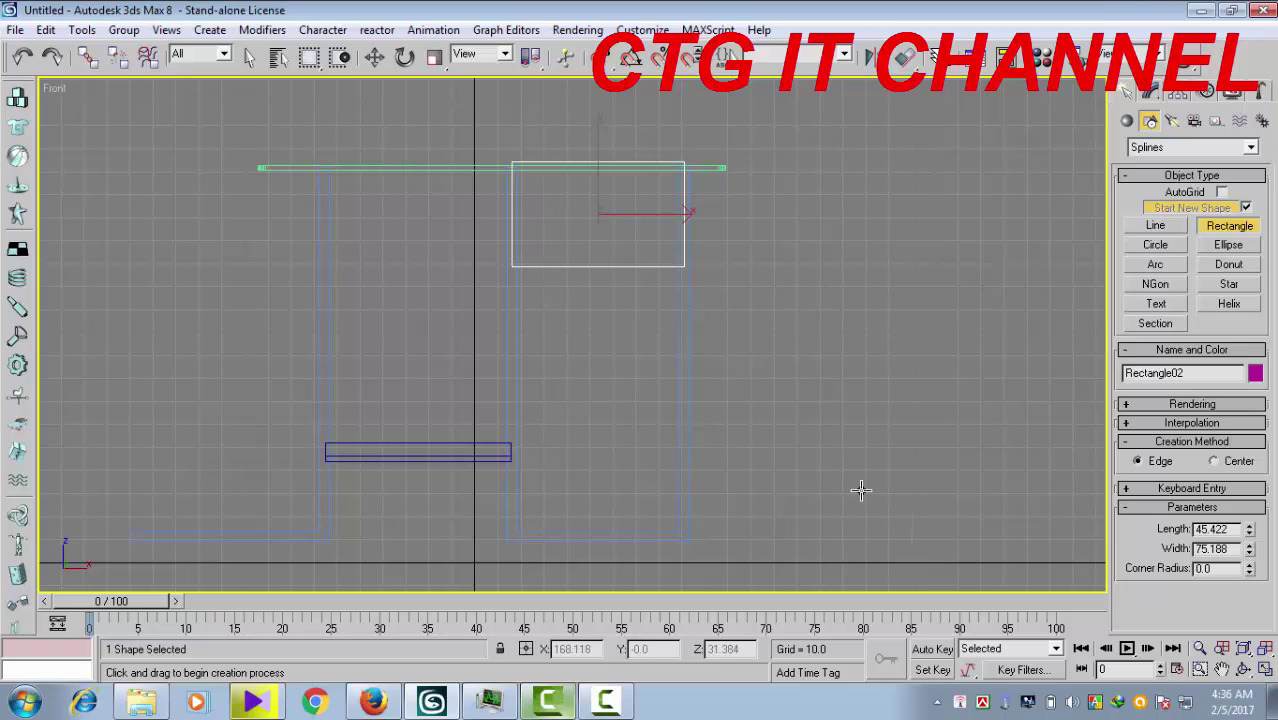
# Move the rectangle slightly down so it sits just under the desk top
pyautogui.click(375, 58)
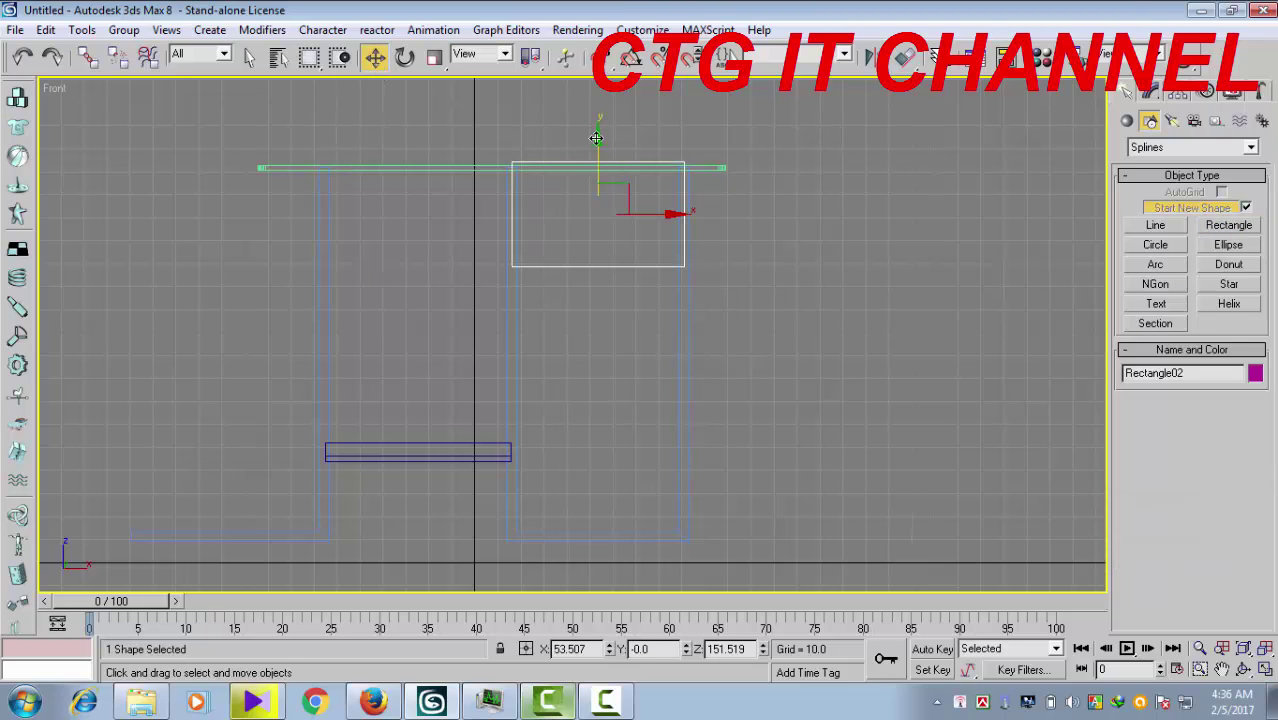
pyautogui.moveTo(597, 138); pyautogui.dragTo(597, 146)
pyautogui.scroll(4, 578, 230)
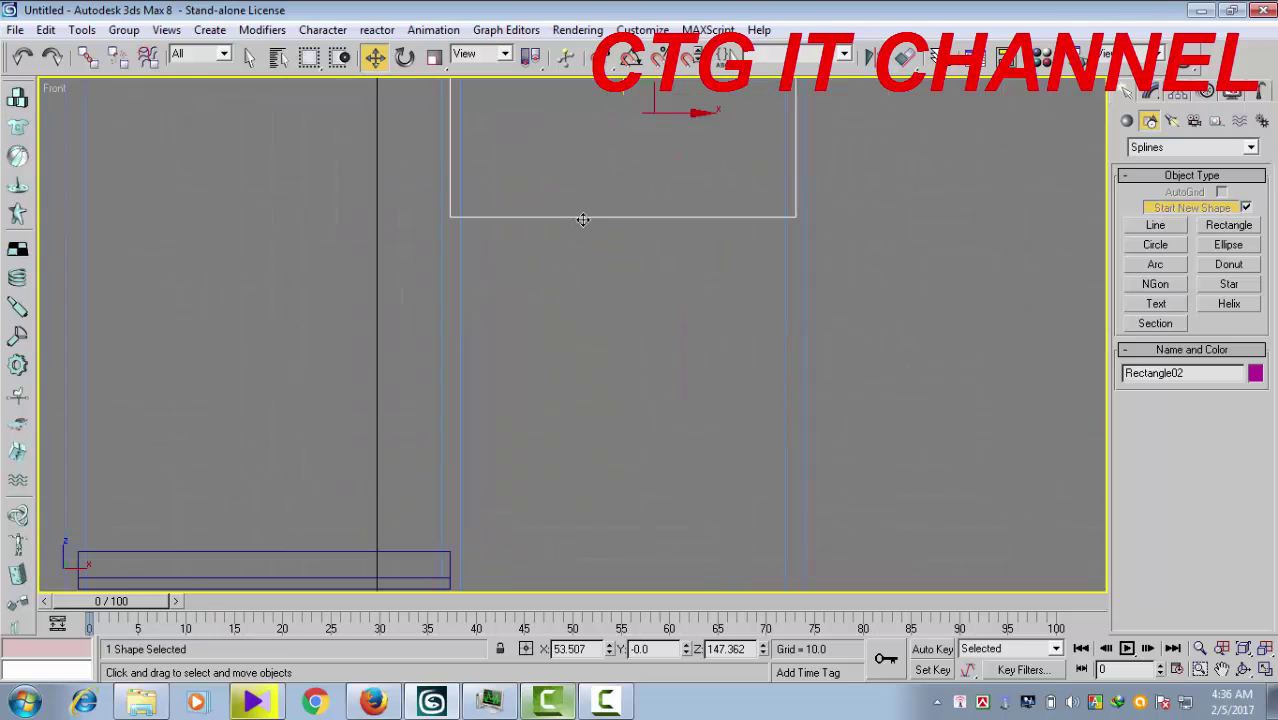
pyautogui.moveTo(580, 221); pyautogui.dragTo(605, 438, button='middle')
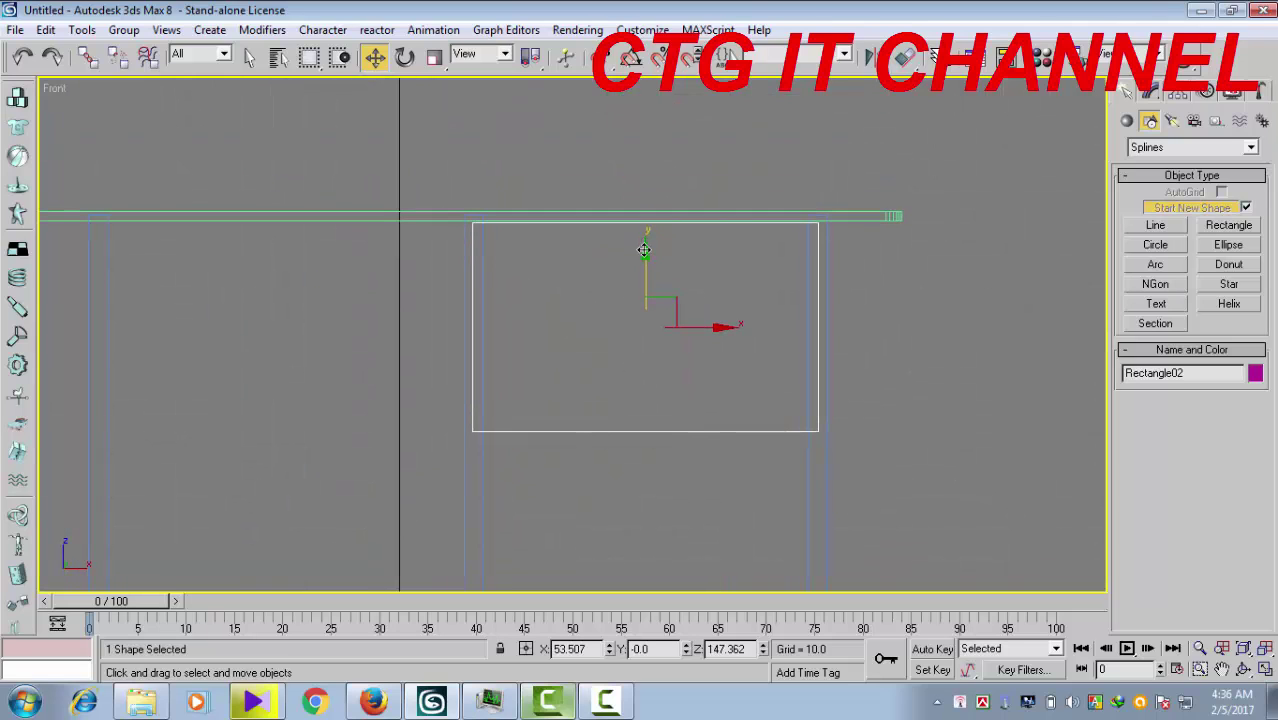
pyautogui.moveTo(644, 250); pyautogui.dragTo(644, 254)
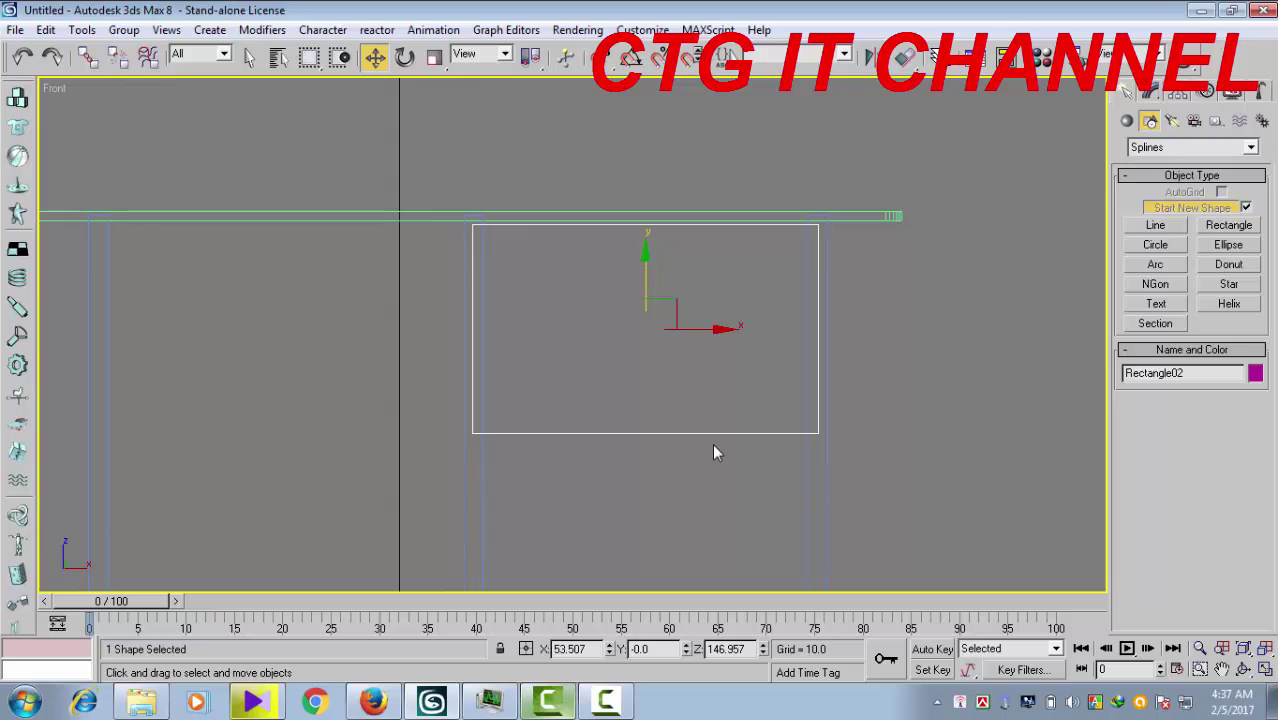
pyautogui.scroll(-4, 714, 452)
pyautogui.moveTo(712, 452); pyautogui.dragTo(676, 352, button='middle')
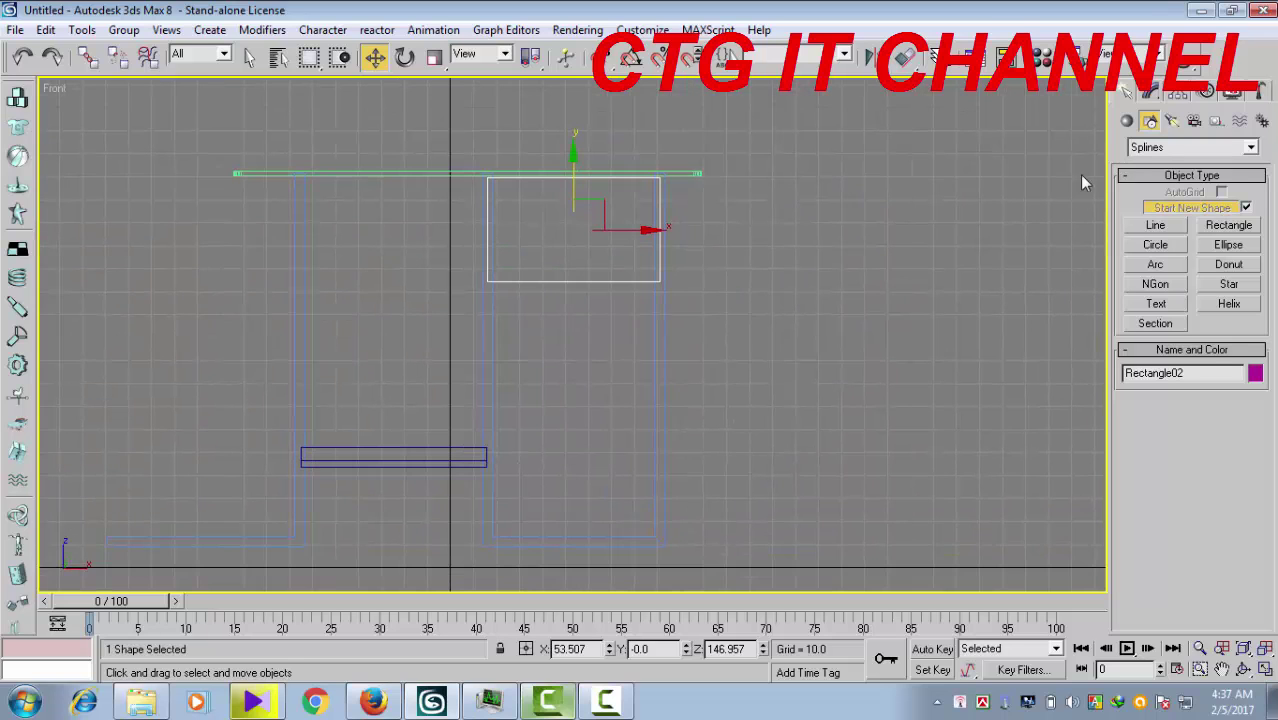
# Give the rectangle a 1.26 corner radius and cancel an accidental clone
pyautogui.click(1151, 93)
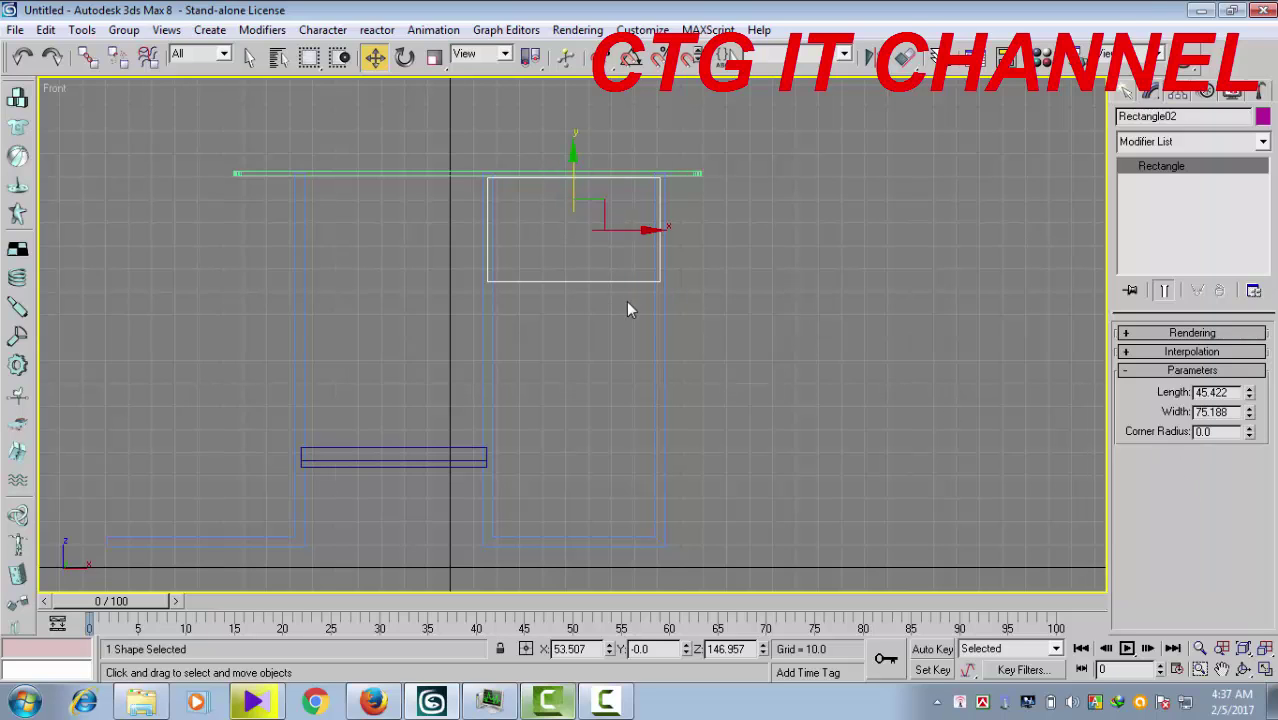
pyautogui.moveTo(626, 310); pyautogui.dragTo(625, 334, button='middle')
pyautogui.scroll(2, 640, 328)
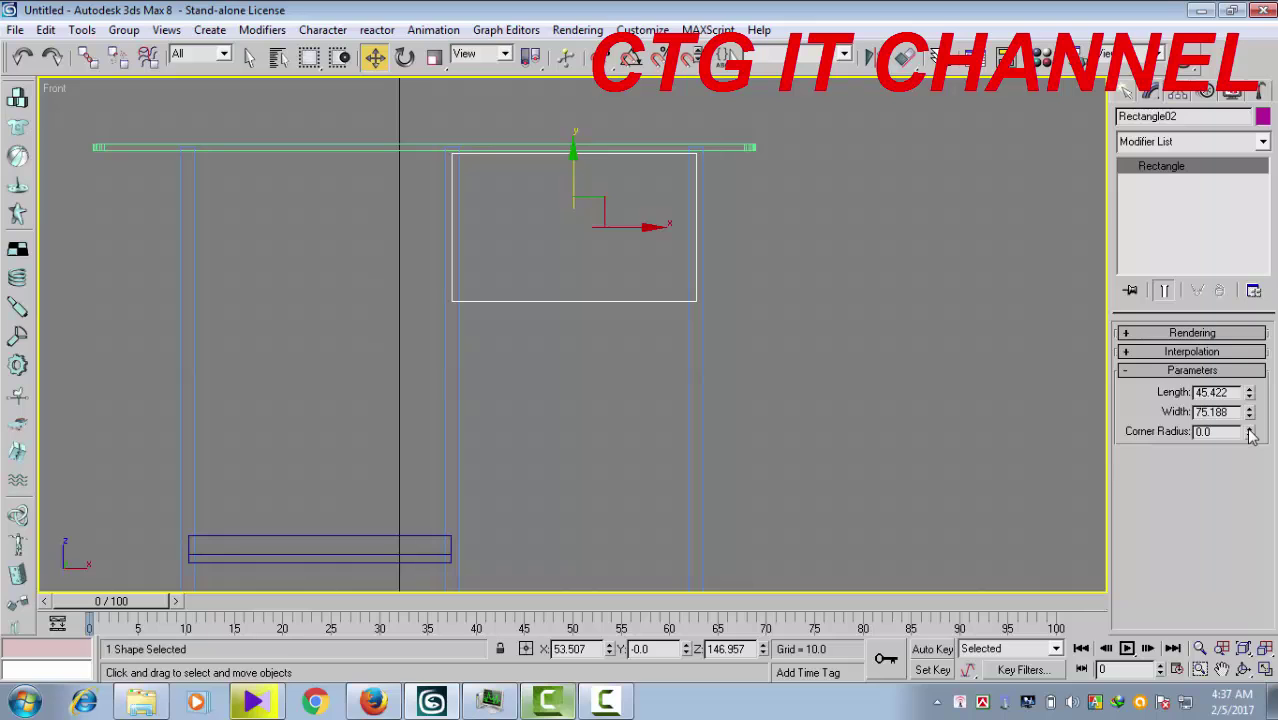
pyautogui.moveTo(1250, 432); pyautogui.dragTo(1246, 414)
pyautogui.scroll(1, 718, 378)
pyautogui.scroll(1, 721, 398)
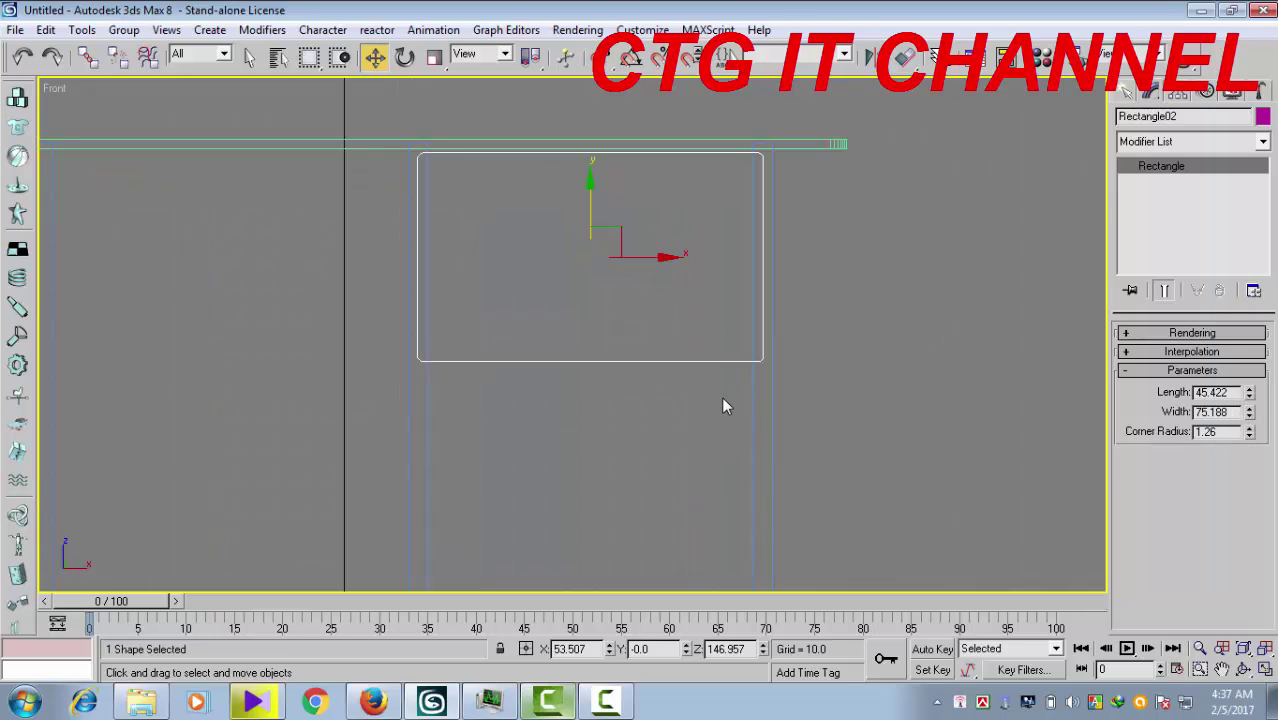
pyautogui.scroll(1, 722, 398)
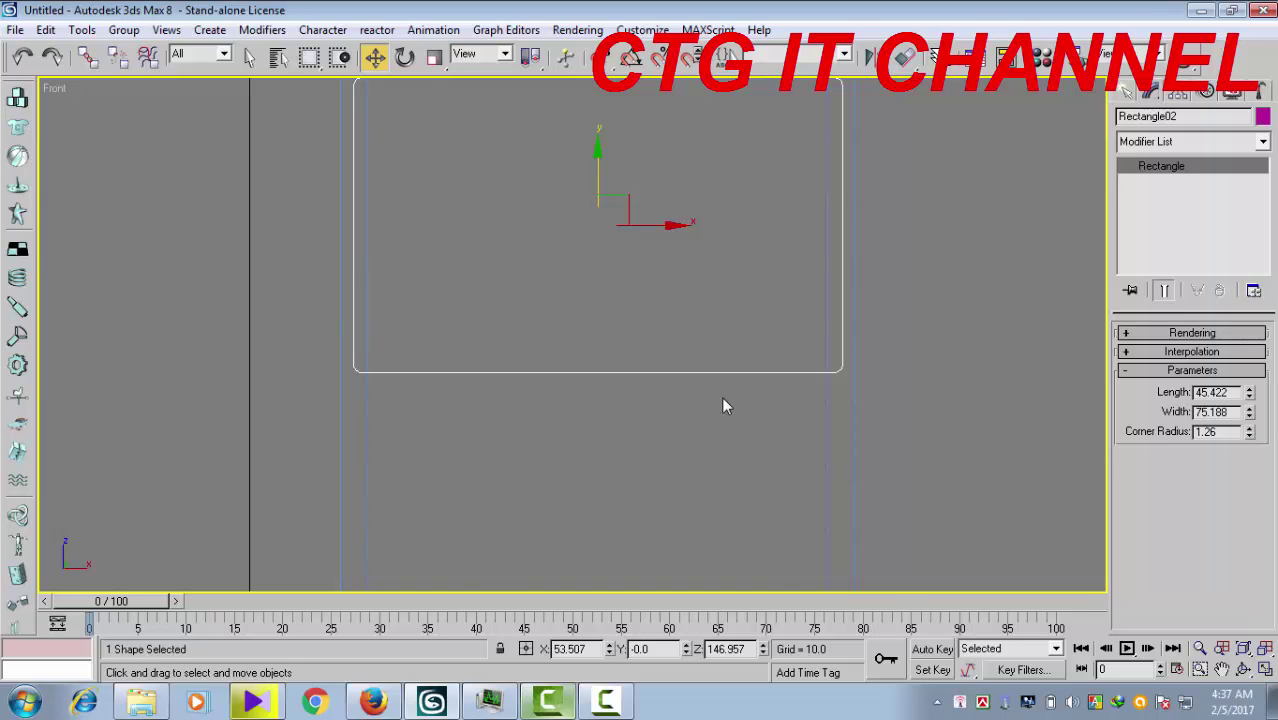
pyautogui.scroll(-2, 725, 405)
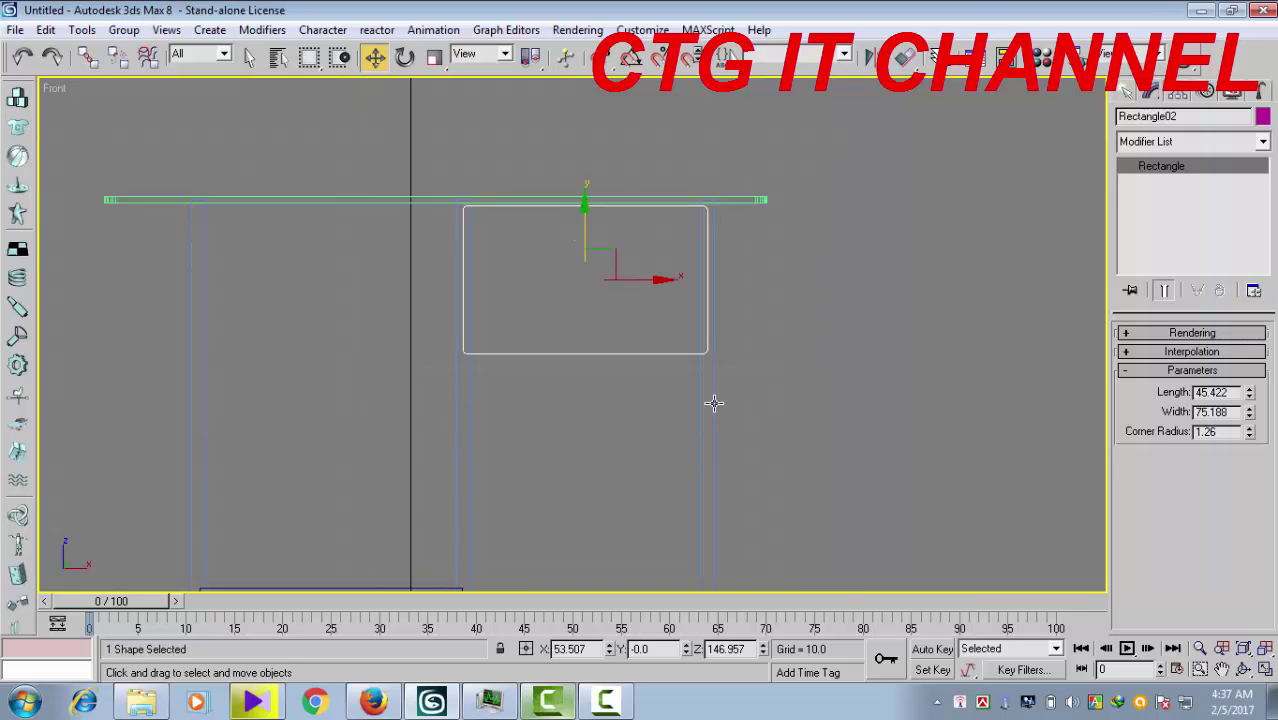
pyautogui.scroll(-2, 713, 400)
pyautogui.scroll(1, 642, 416)
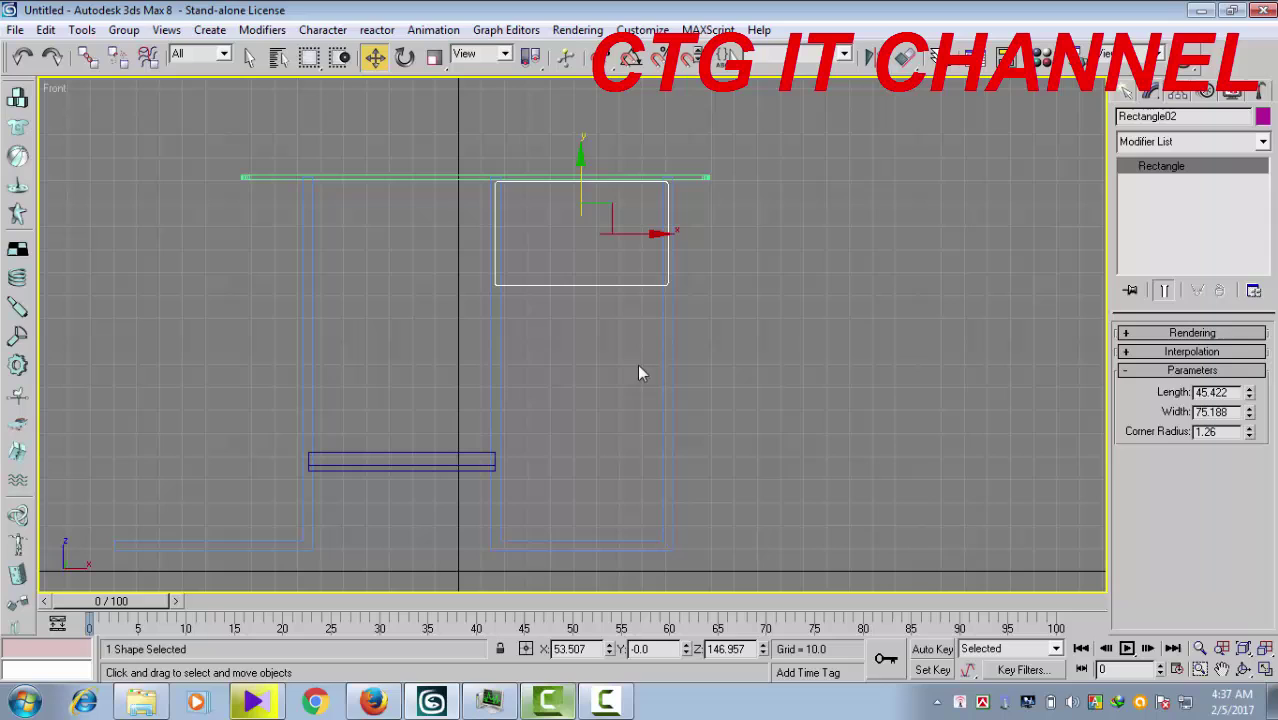
pyautogui.click(582, 159)
pyautogui.click(699, 423)
# Restore the four viewports, orbit the Perspective view higher, and open the Modifier List
pyautogui.click(1265, 669)
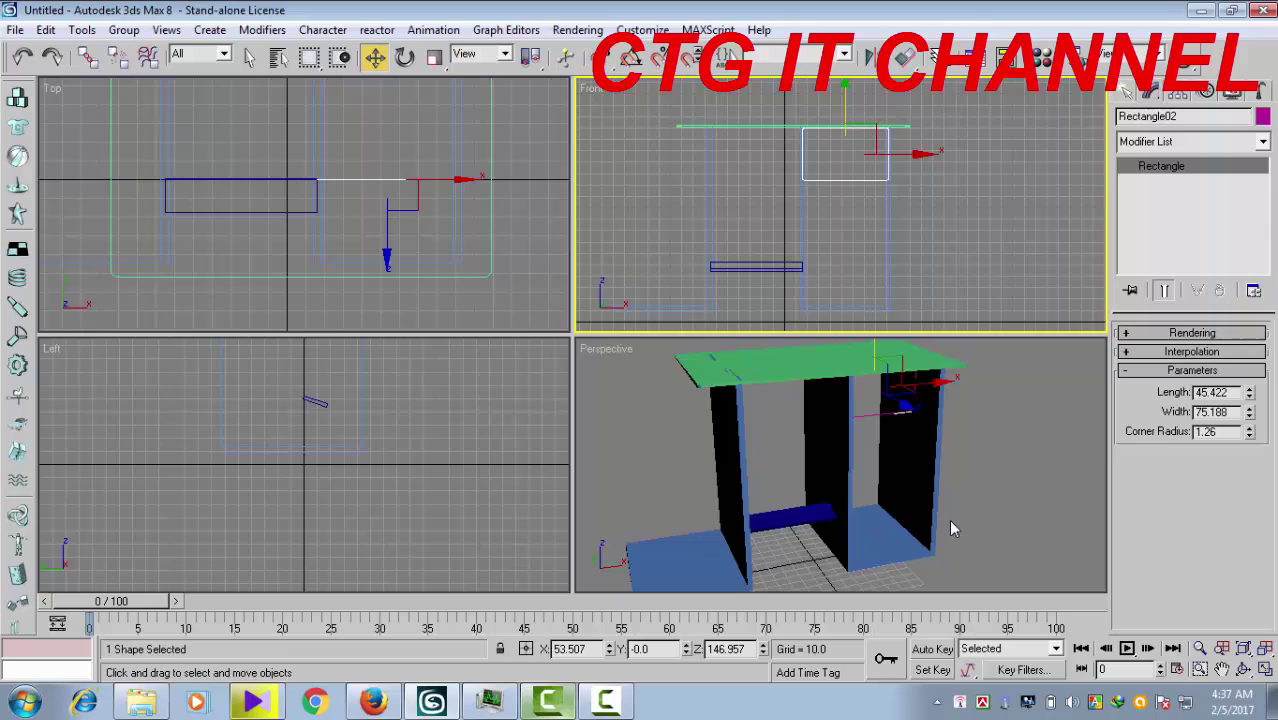
pyautogui.keyDown('alt'); pyautogui.moveTo(951, 528); pyautogui.dragTo(940, 533, button='middle'); pyautogui.keyUp('alt')
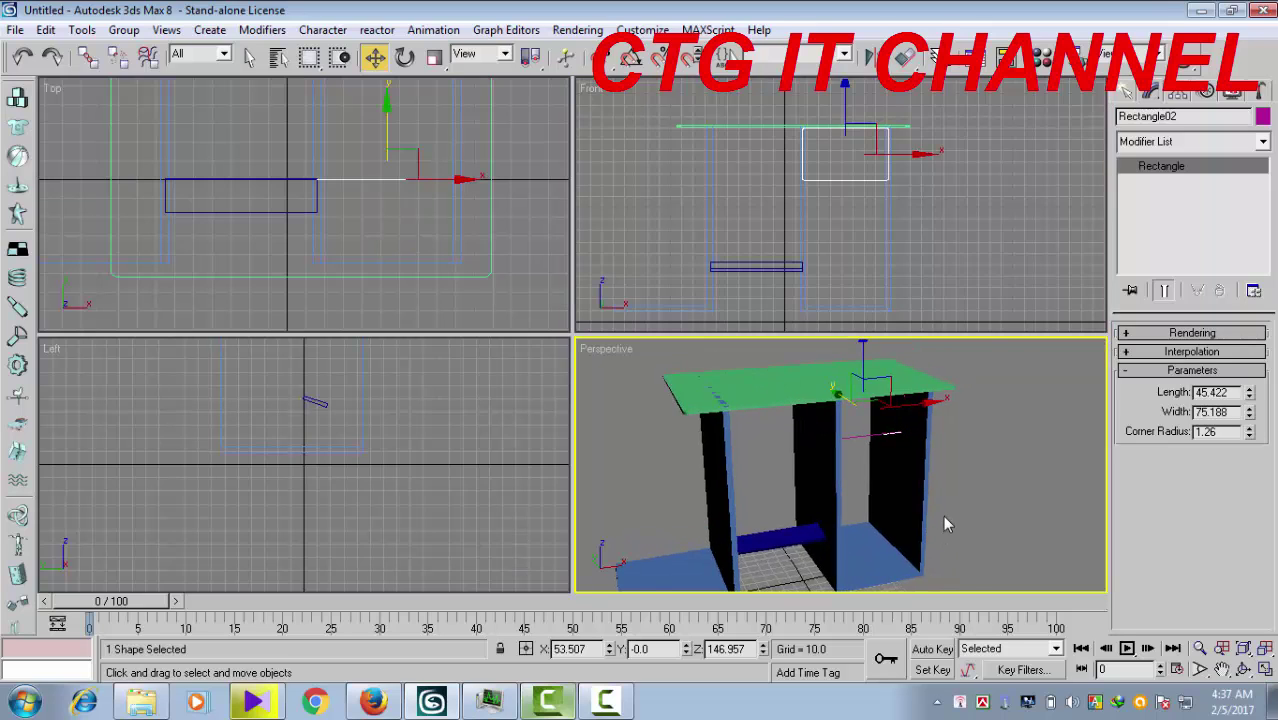
pyautogui.scroll(5, 943, 515)
pyautogui.scroll(-2, 996, 489)
pyautogui.scroll(2, 968, 531)
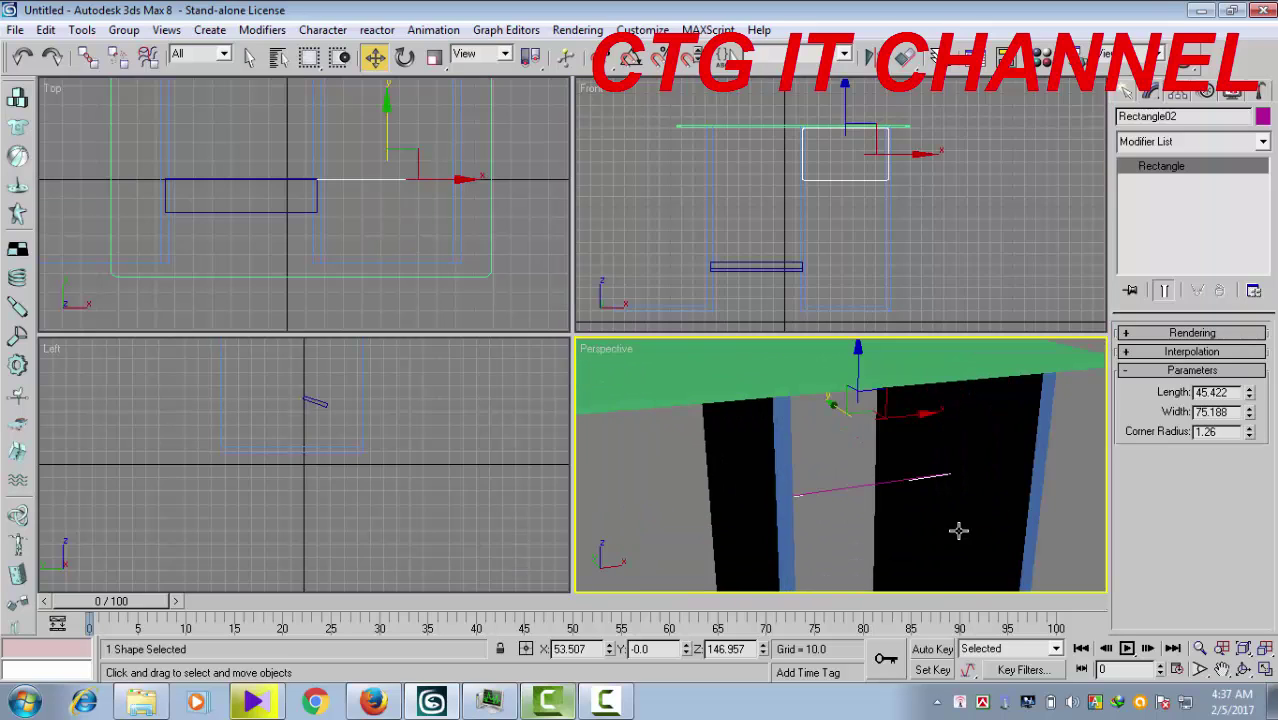
pyautogui.keyDown('alt'); pyautogui.moveTo(962, 530); pyautogui.dragTo(937, 552, button='middle'); pyautogui.keyUp('alt')
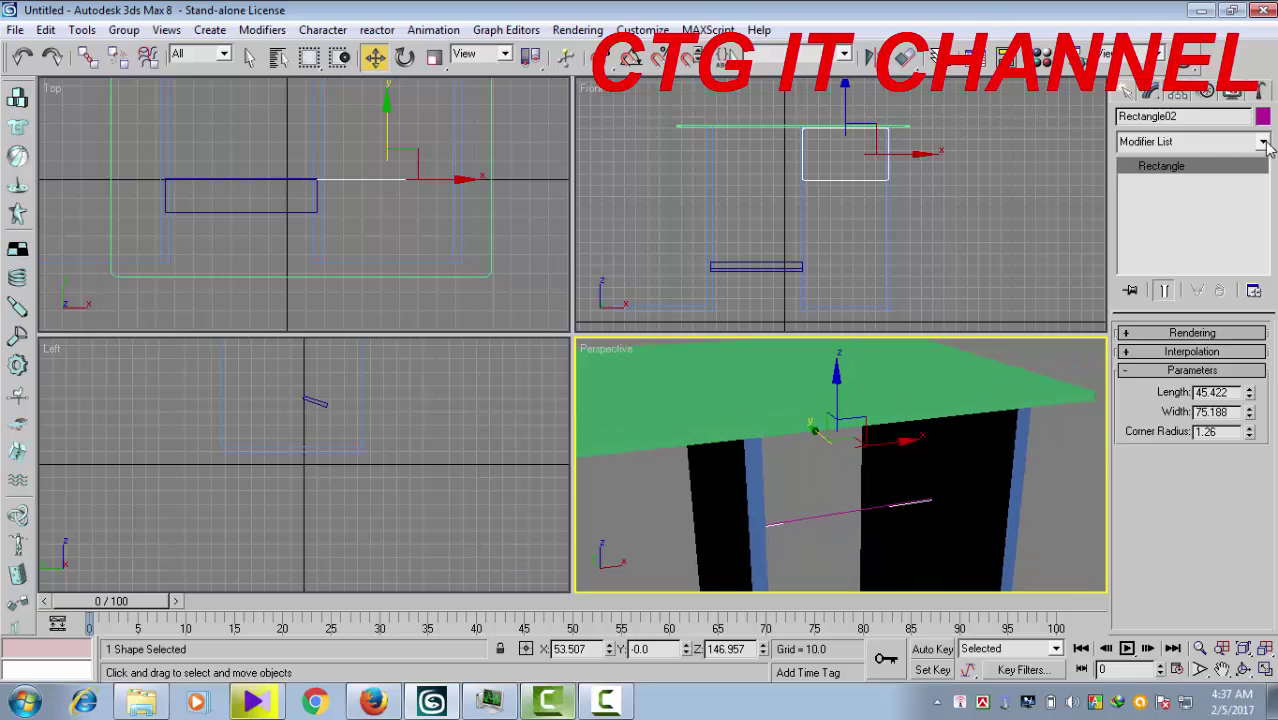
pyautogui.click(1263, 142)
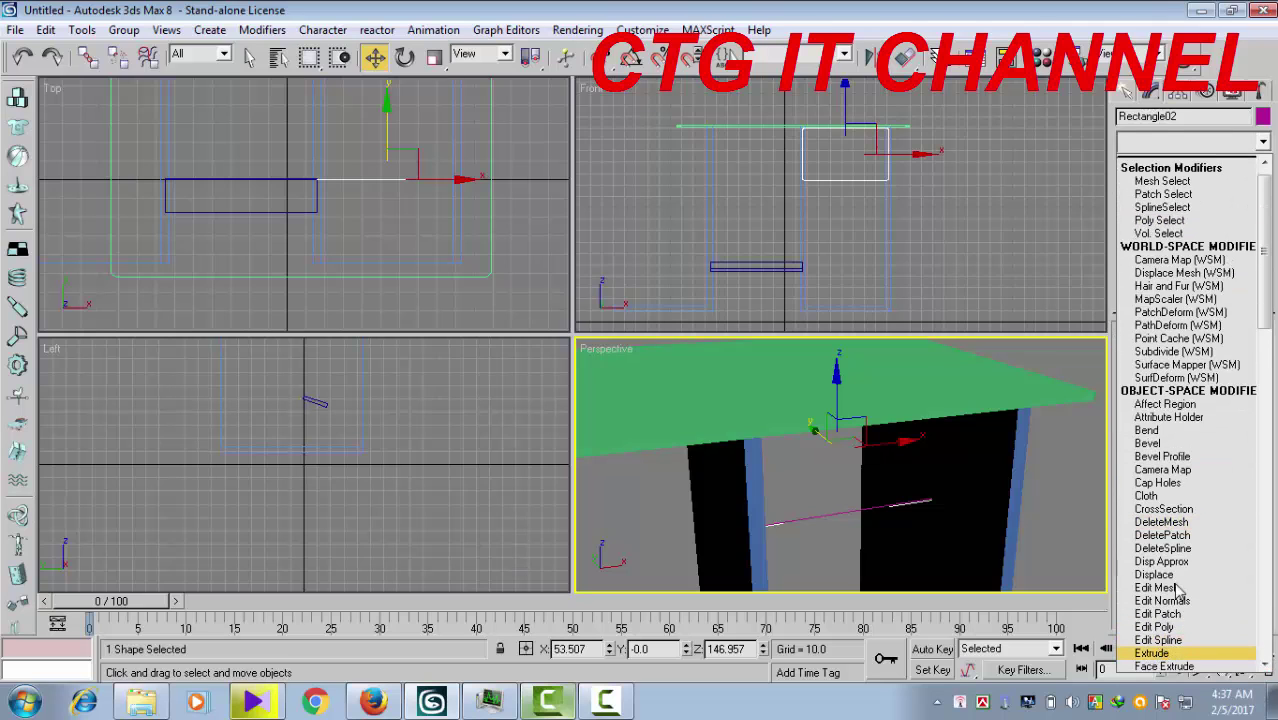
# Add an Extrude modifier to the rectangle and move it out to the desk's front edge
pyautogui.click(1151, 653)
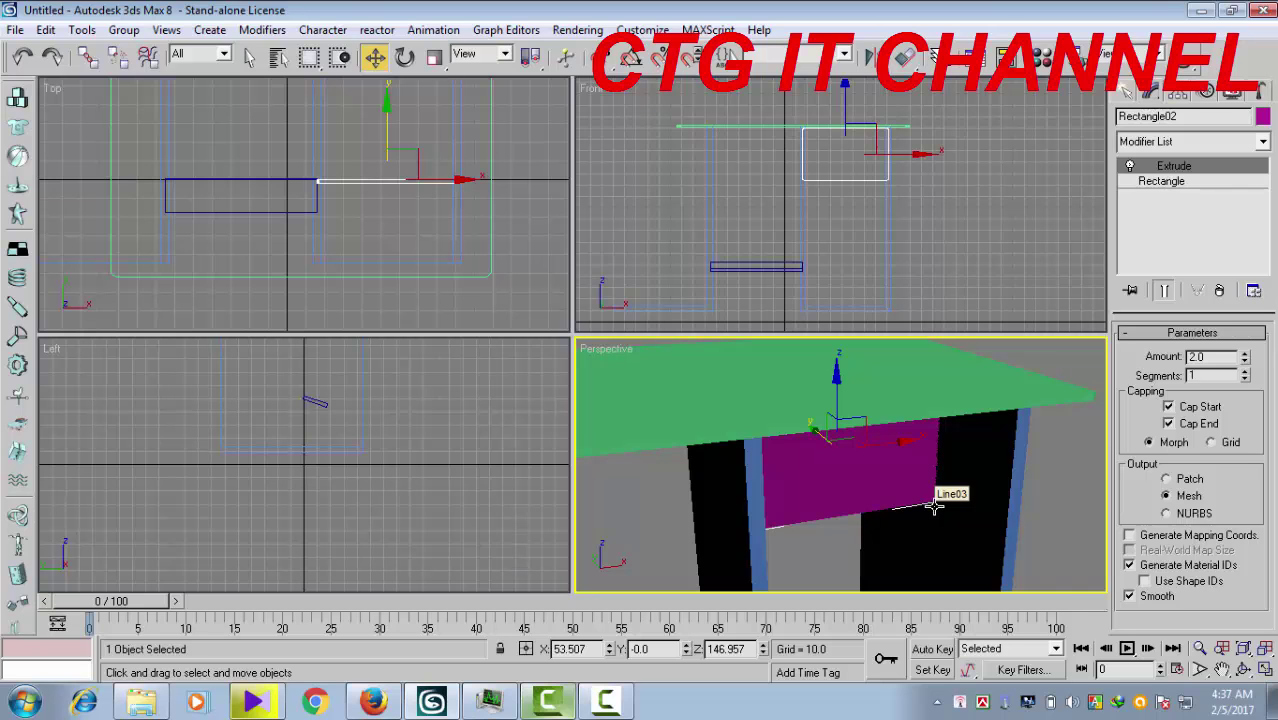
pyautogui.scroll(2, 394, 511)
pyautogui.scroll(2, 427, 466)
pyautogui.scroll(2, 375, 470)
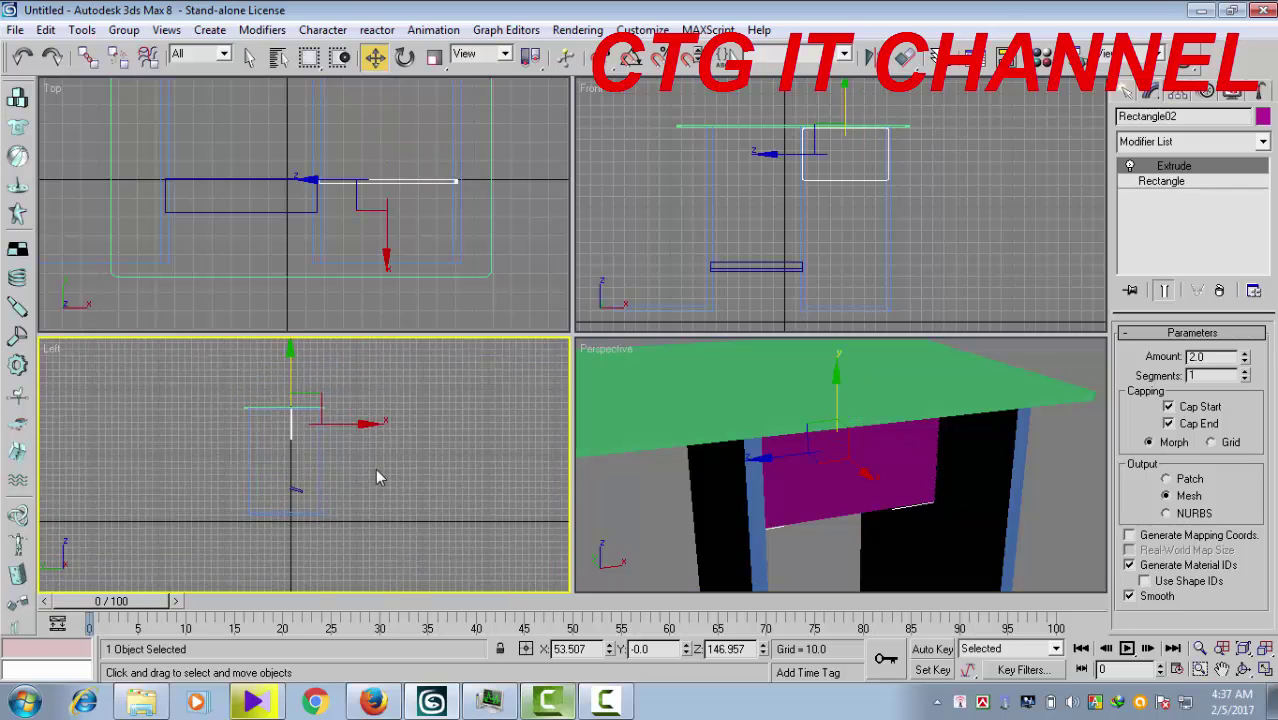
pyautogui.scroll(2, 378, 475)
pyautogui.scroll(2, 390, 491)
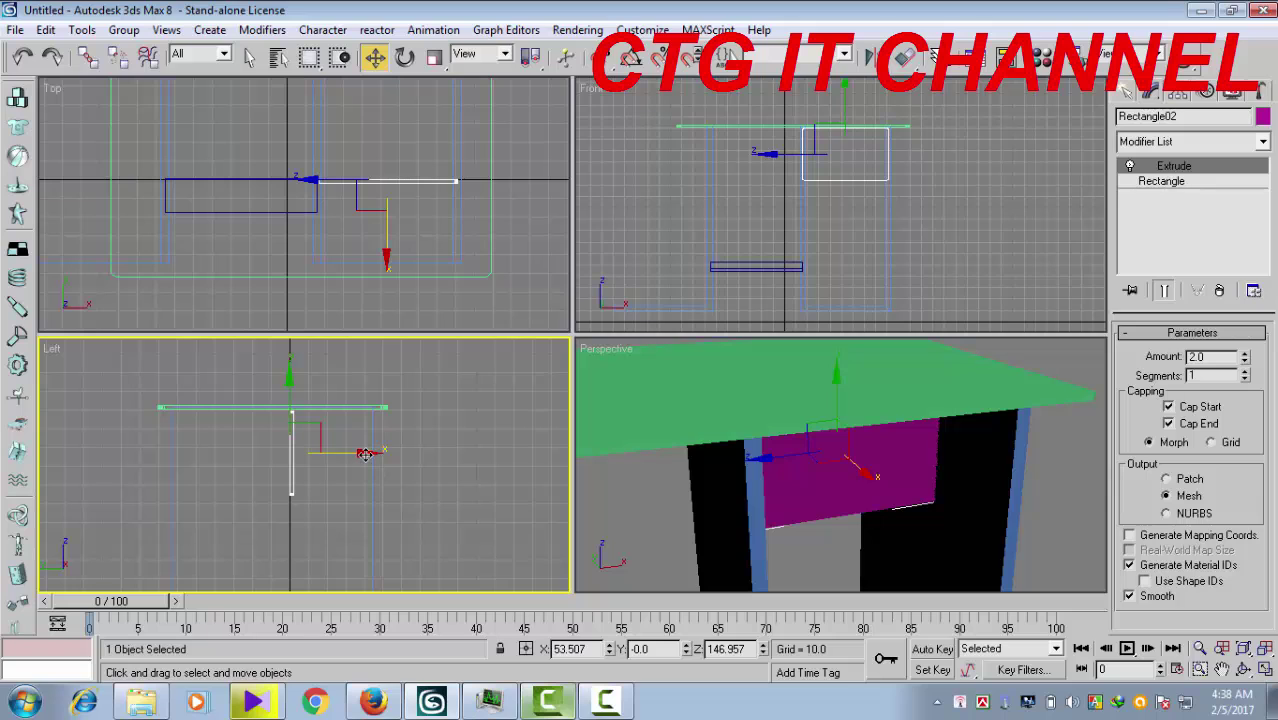
pyautogui.moveTo(365, 453)
pyautogui.mouseDown()
pyautogui.moveTo(452, 452)
pyautogui.moveTo(441, 470)
pyautogui.mouseUp()
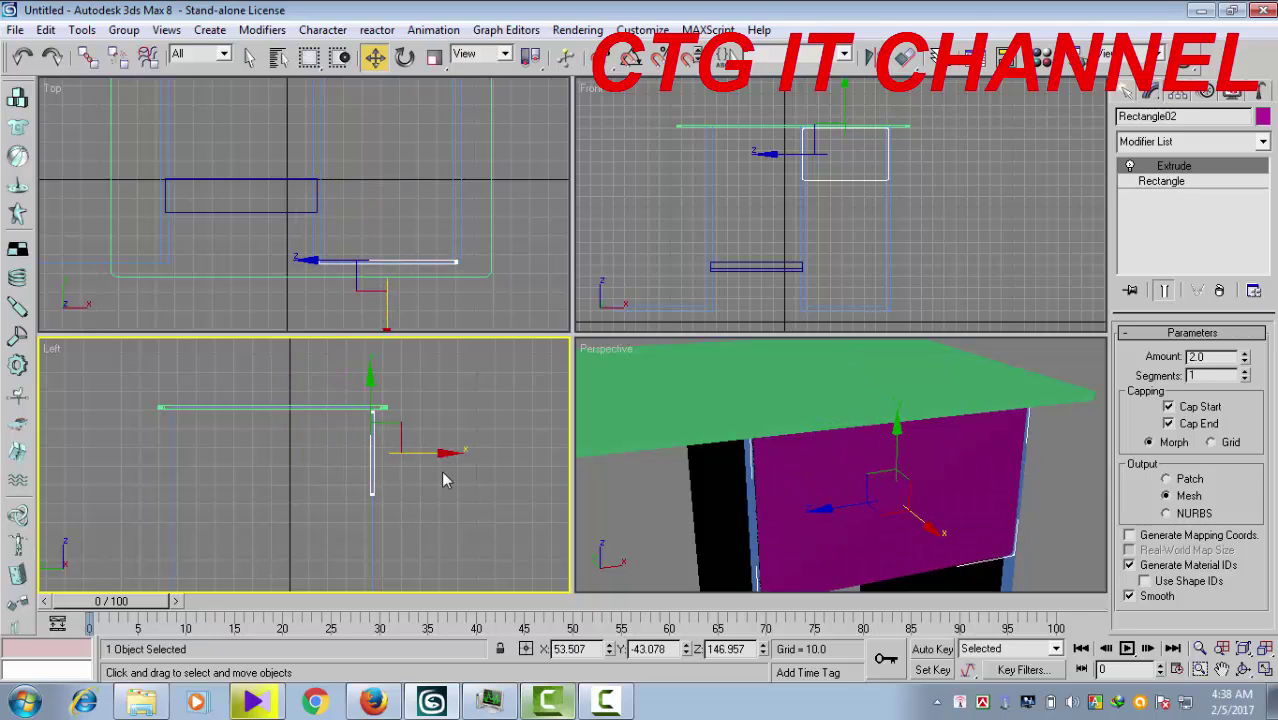
# Set the Extrude Amount to 5.0 and orbit to view the panel's front
pyautogui.scroll(1, 441, 470)
pyautogui.scroll(1, 440, 476)
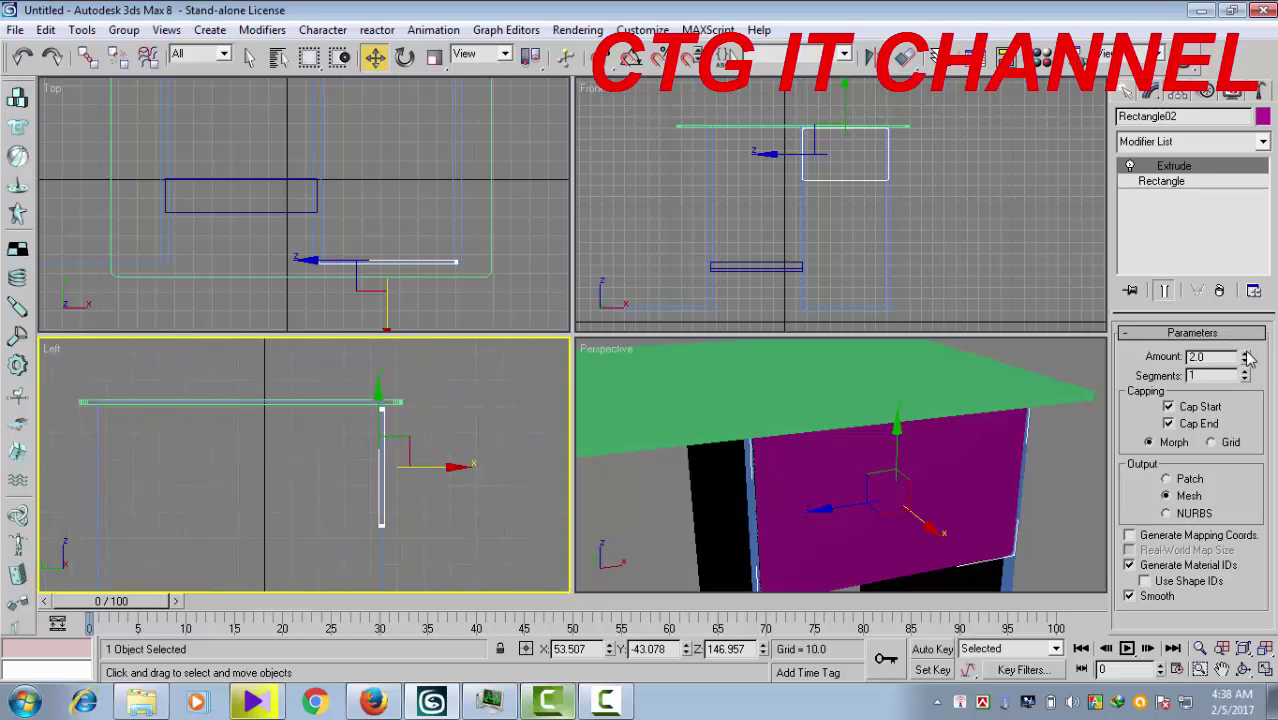
pyautogui.moveTo(1247, 359)
pyautogui.mouseDown()
pyautogui.moveTo(1239, 340)
pyautogui.moveTo(1240, 356)
pyautogui.mouseUp()
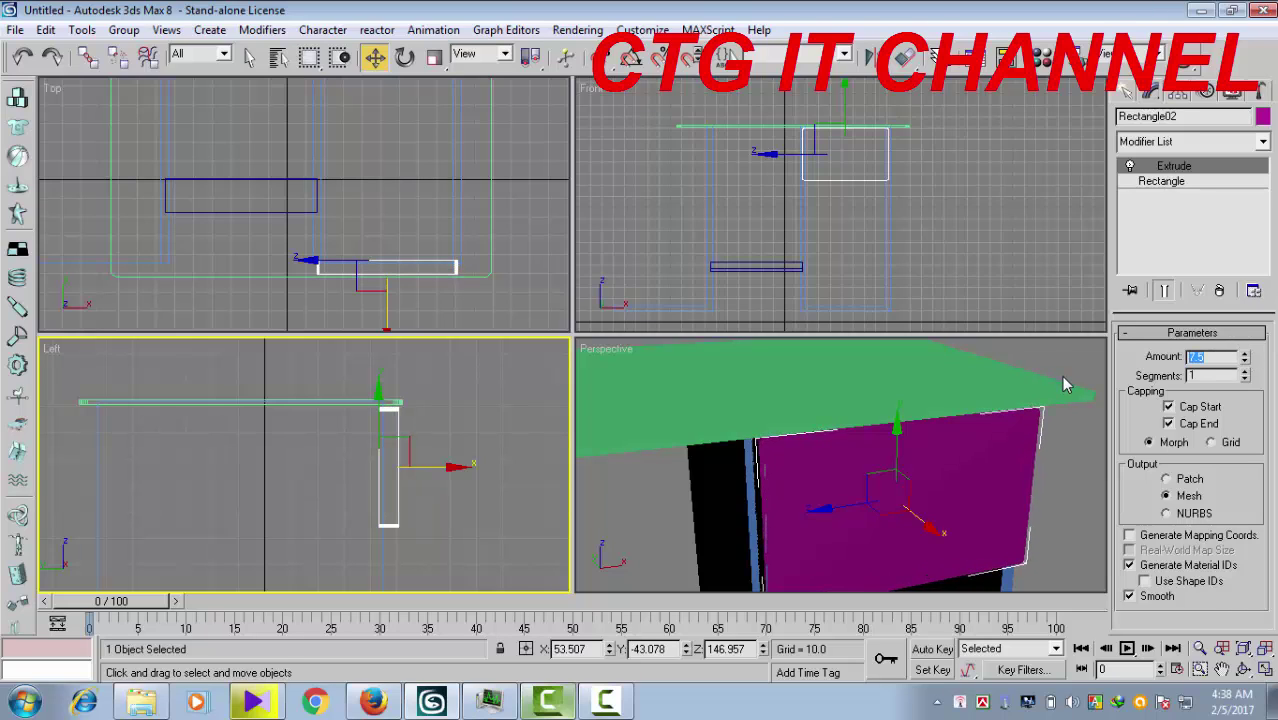
pyautogui.write('5')
pyautogui.press('Return')
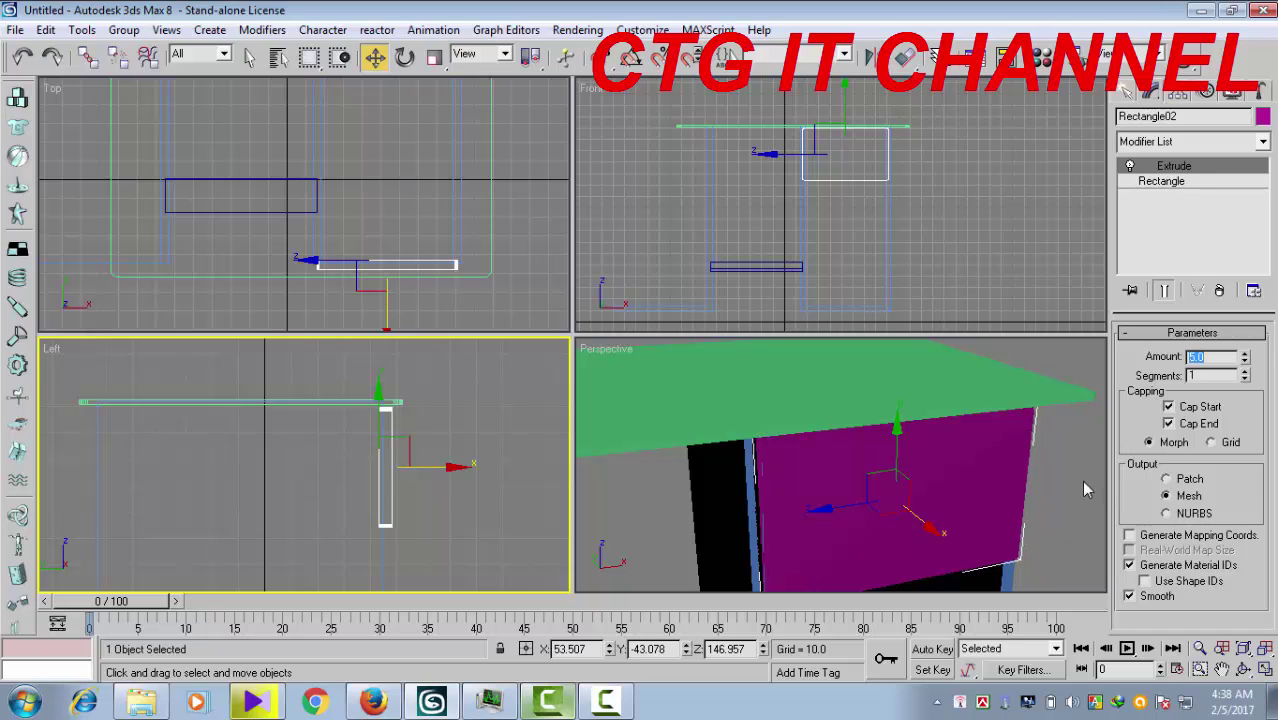
pyautogui.moveTo(1049, 483)
pyautogui.keyDown('alt'); pyautogui.mouseDown(button='middle')
pyautogui.moveTo(1005, 505)
pyautogui.moveTo(819, 459)
pyautogui.mouseUp(button='middle'); pyautogui.keyUp('alt')
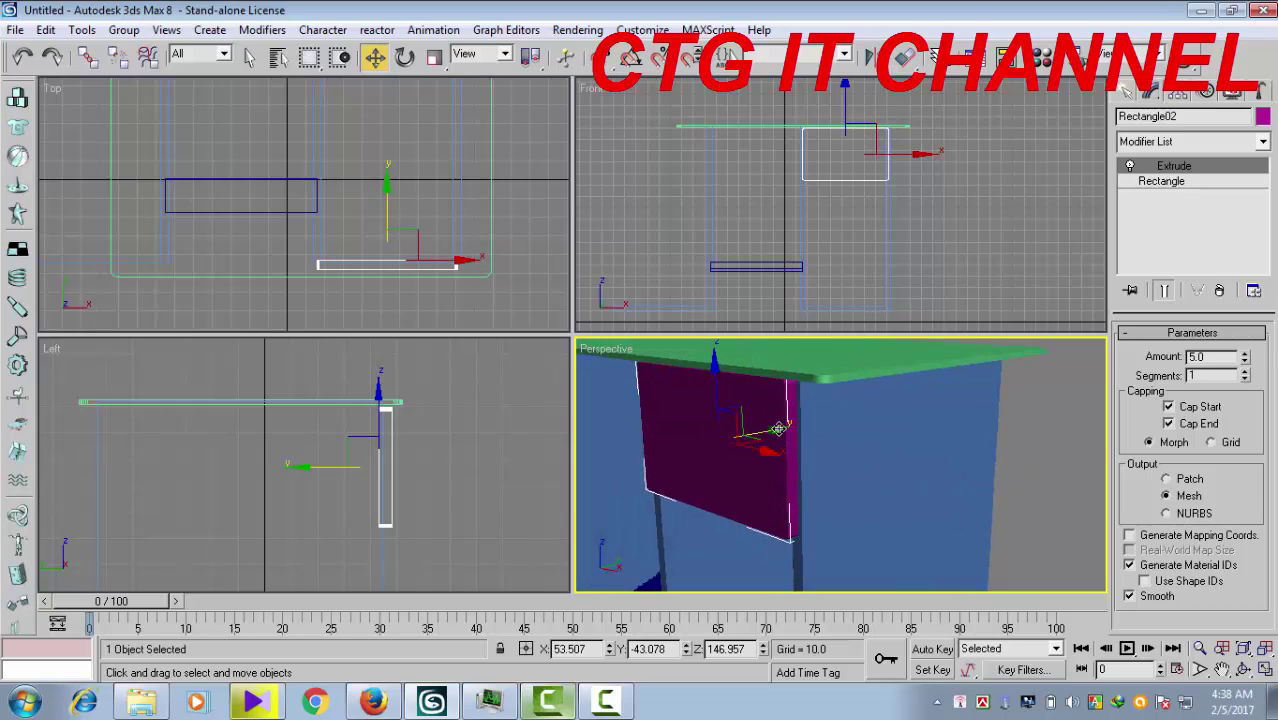
# Nudge the drawer front along Y to -41.216, flush against the desk front
pyautogui.moveTo(778, 428); pyautogui.dragTo(765, 432)
pyautogui.scroll(3, 830, 471)
pyautogui.scroll(2, 870, 485)
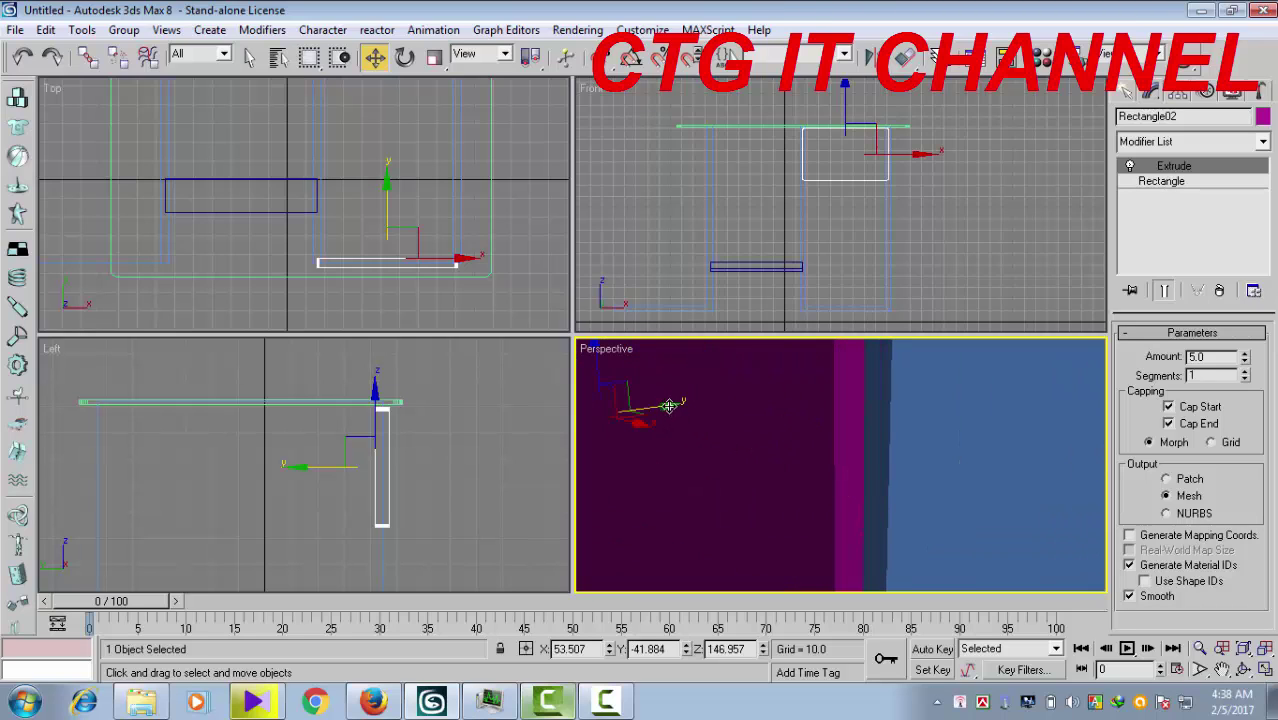
pyautogui.moveTo(669, 405); pyautogui.dragTo(679, 404)
pyautogui.scroll(-5, 693, 422)
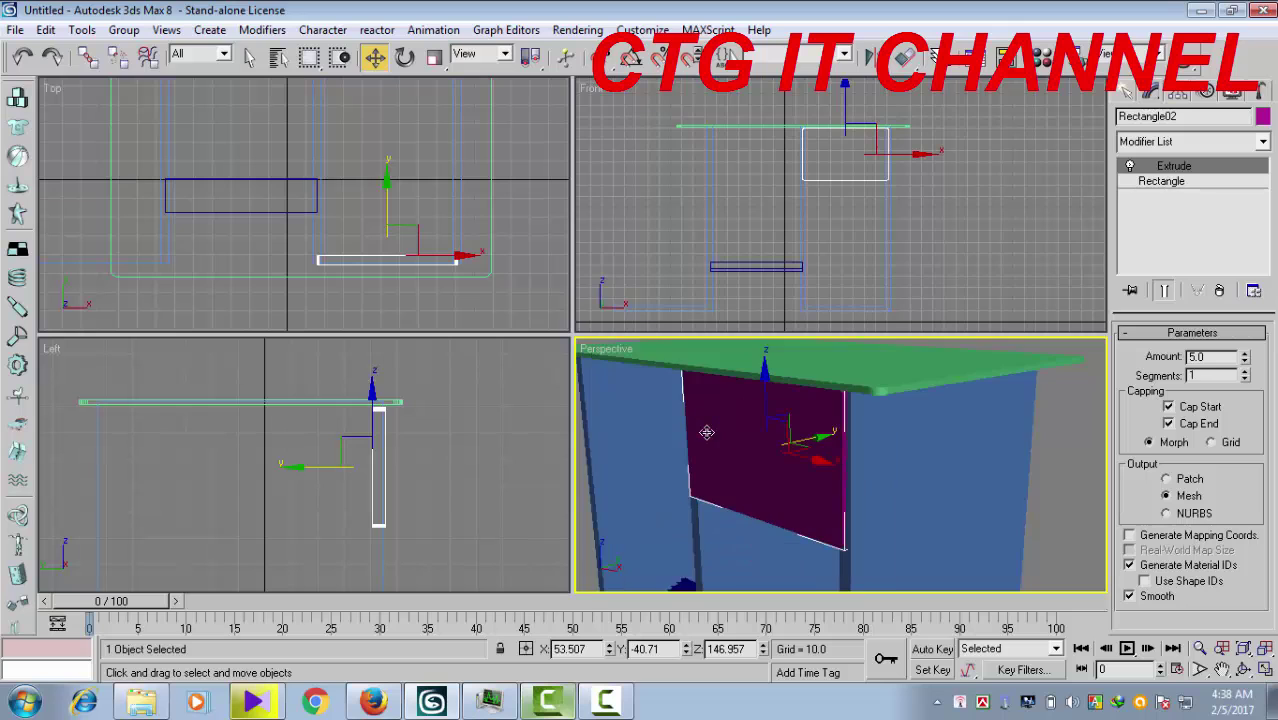
pyautogui.scroll(1, 735, 480)
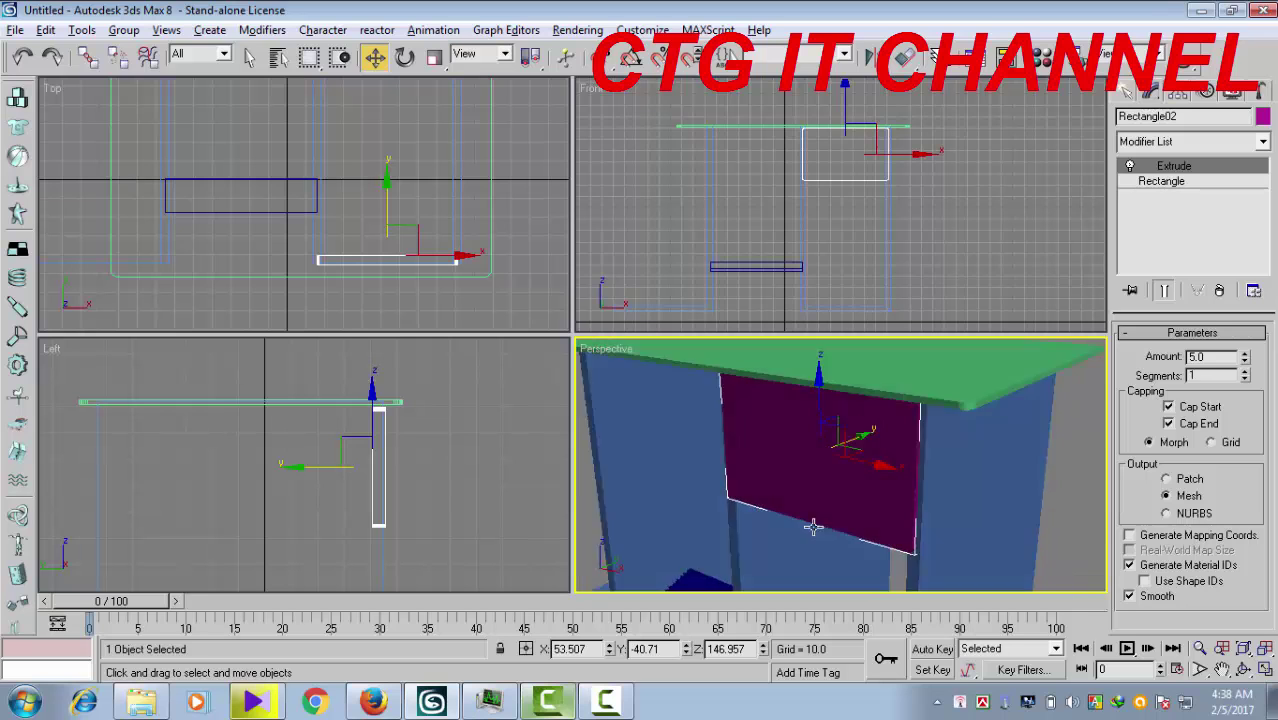
pyautogui.moveTo(750, 510)
pyautogui.keyDown('alt'); pyautogui.mouseDown(button='middle')
pyautogui.moveTo(895, 510)
pyautogui.moveTo(764, 485)
pyautogui.moveTo(764, 502)
pyautogui.moveTo(793, 478)
pyautogui.moveTo(818, 490)
pyautogui.mouseUp(button='middle'); pyautogui.keyUp('alt')
pyautogui.scroll(2, 764, 485)
# Shift-drag a copy of the drawer front, Rectangle03, directly below the original at Z 100.017
pyautogui.scroll(2, 793, 478)
pyautogui.moveTo(789, 444)
pyautogui.keyDown('alt'); pyautogui.mouseDown(button='middle')
pyautogui.moveTo(806, 479)
pyautogui.moveTo(835, 482)
pyautogui.mouseUp(button='middle'); pyautogui.keyUp('alt')
pyautogui.scroll(-3, 780, 448)
pyautogui.rightClick(938, 238)
pyautogui.scroll(2, 938, 238)
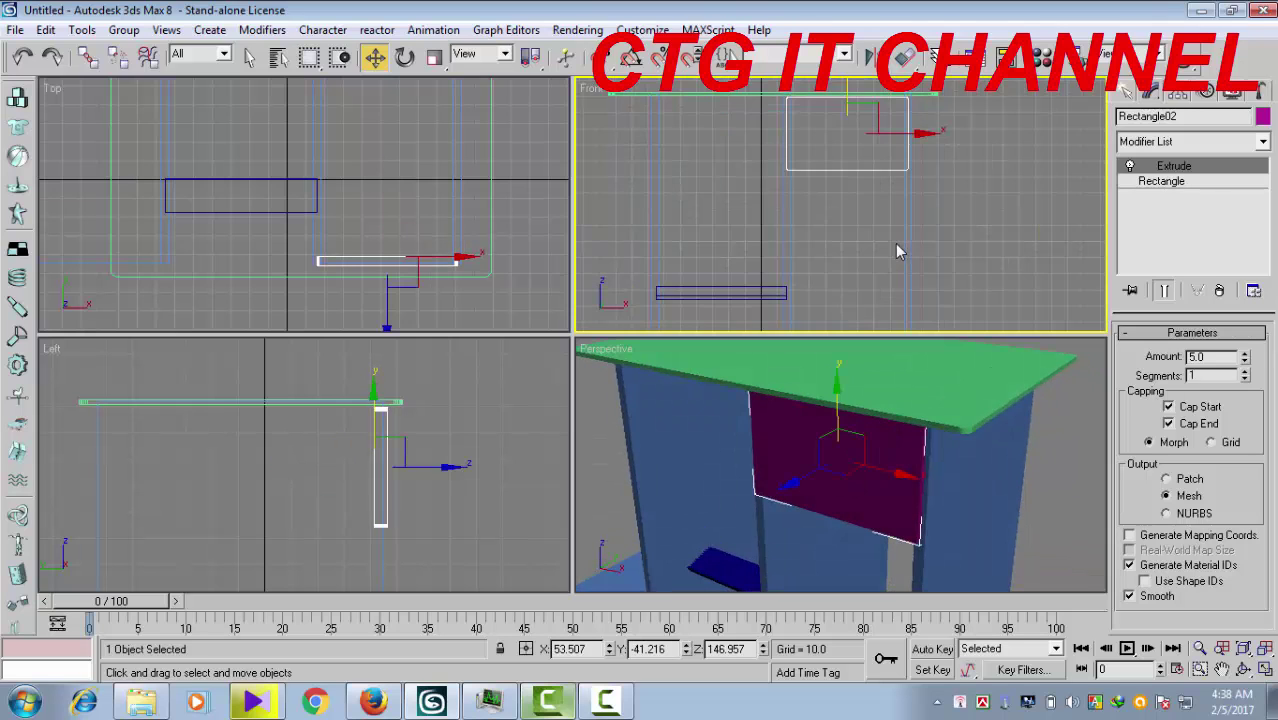
pyautogui.moveTo(885, 230); pyautogui.dragTo(884, 216, button='middle')
pyautogui.scroll(-2, 884, 218)
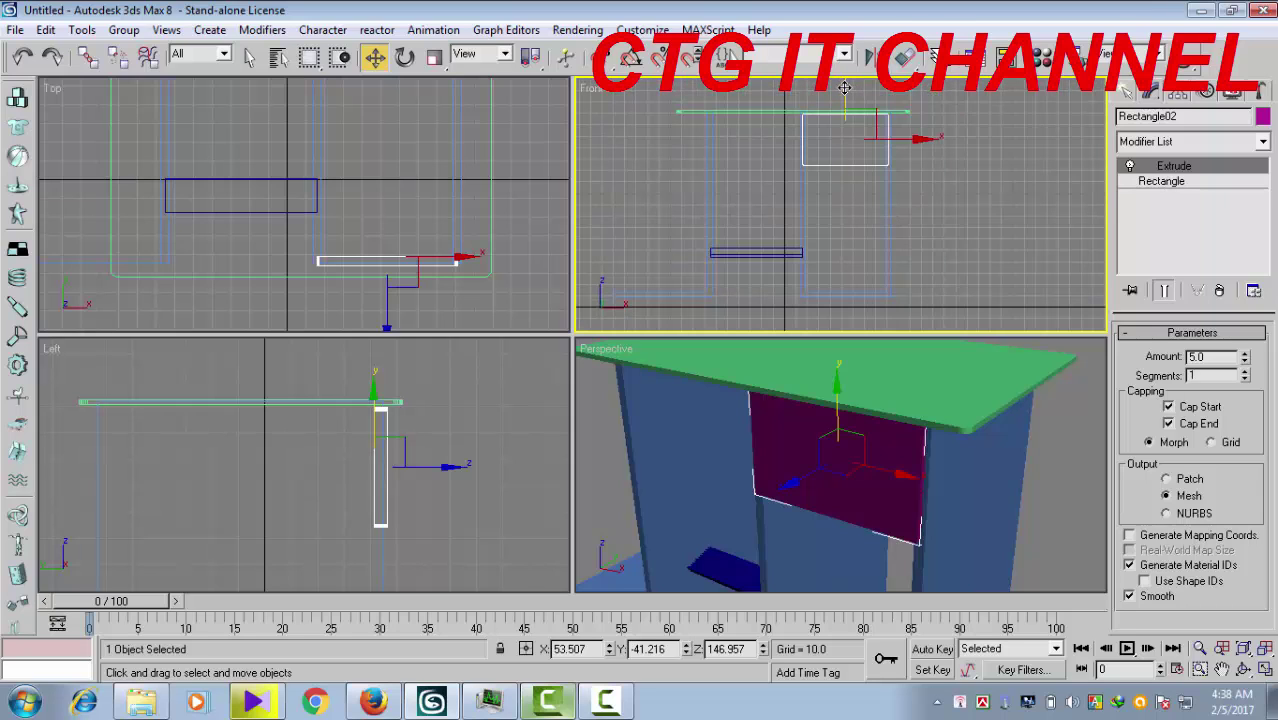
pyautogui.keyDown('shift'); pyautogui.moveTo(844, 88); pyautogui.dragTo(838, 143); pyautogui.keyUp('shift')
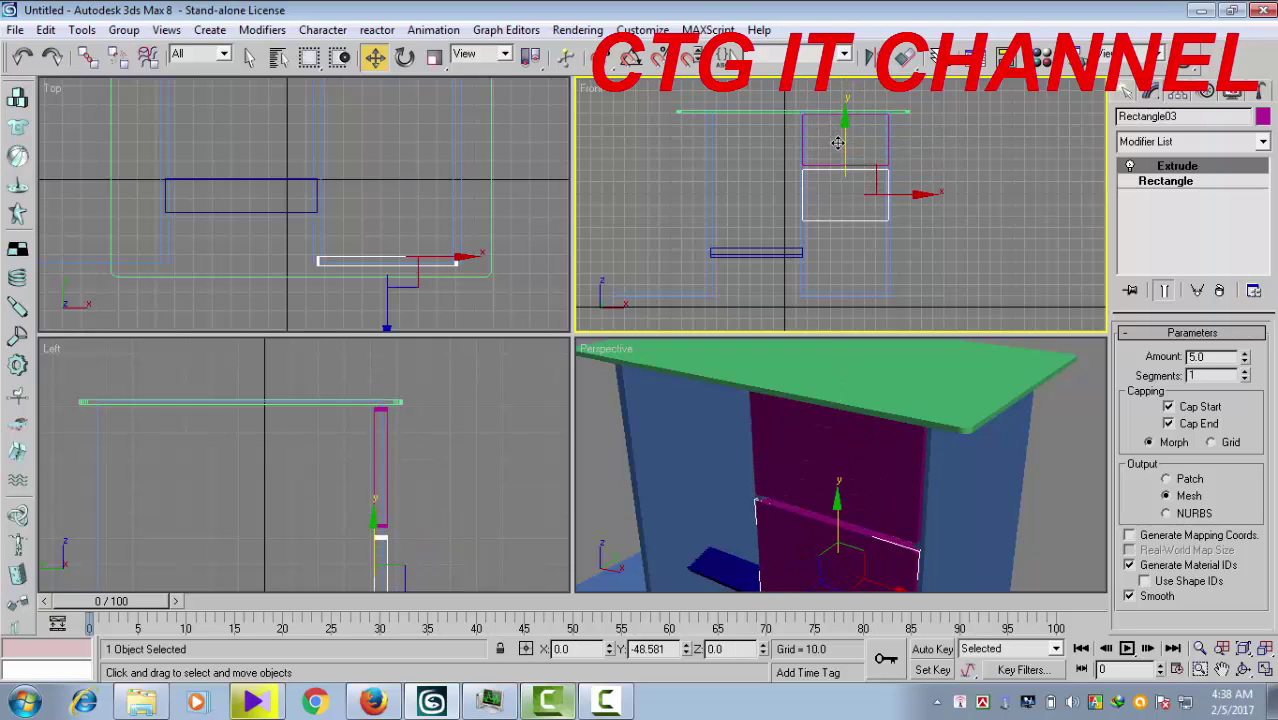
pyautogui.keyDown('shift'); pyautogui.moveTo(838, 143); pyautogui.dragTo(840, 150); pyautogui.keyUp('shift')
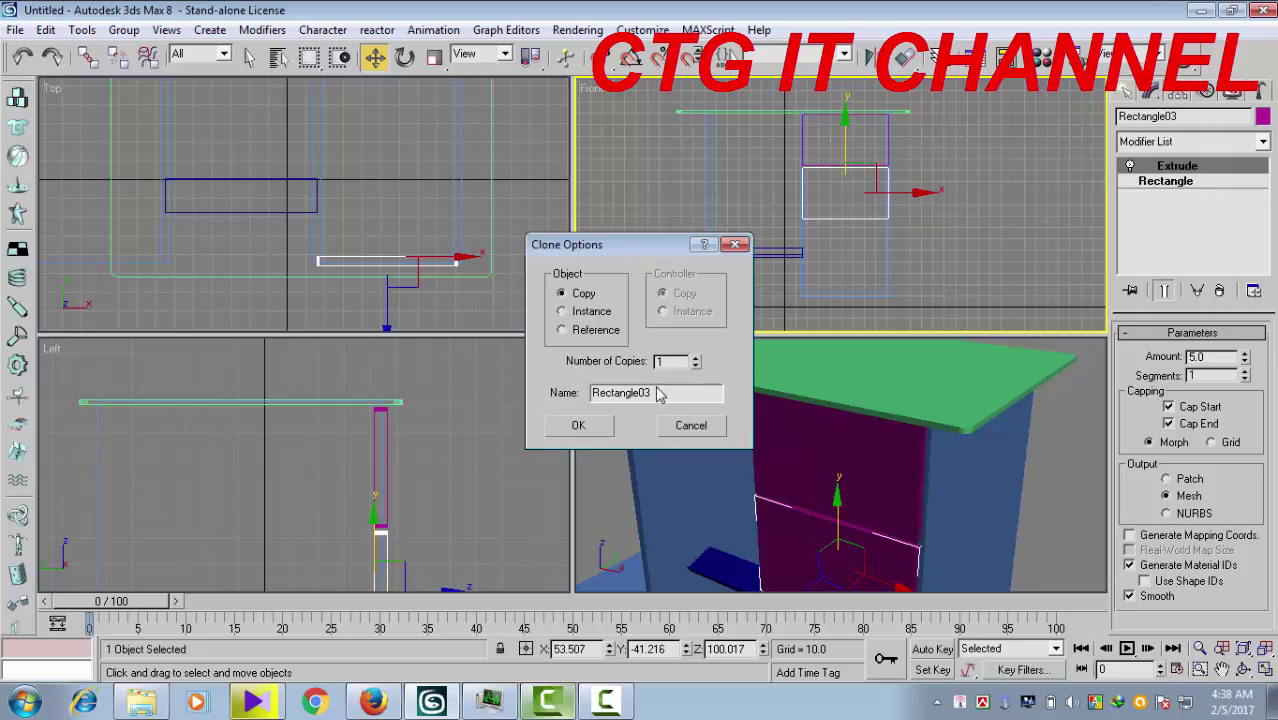
pyautogui.click(607, 426)
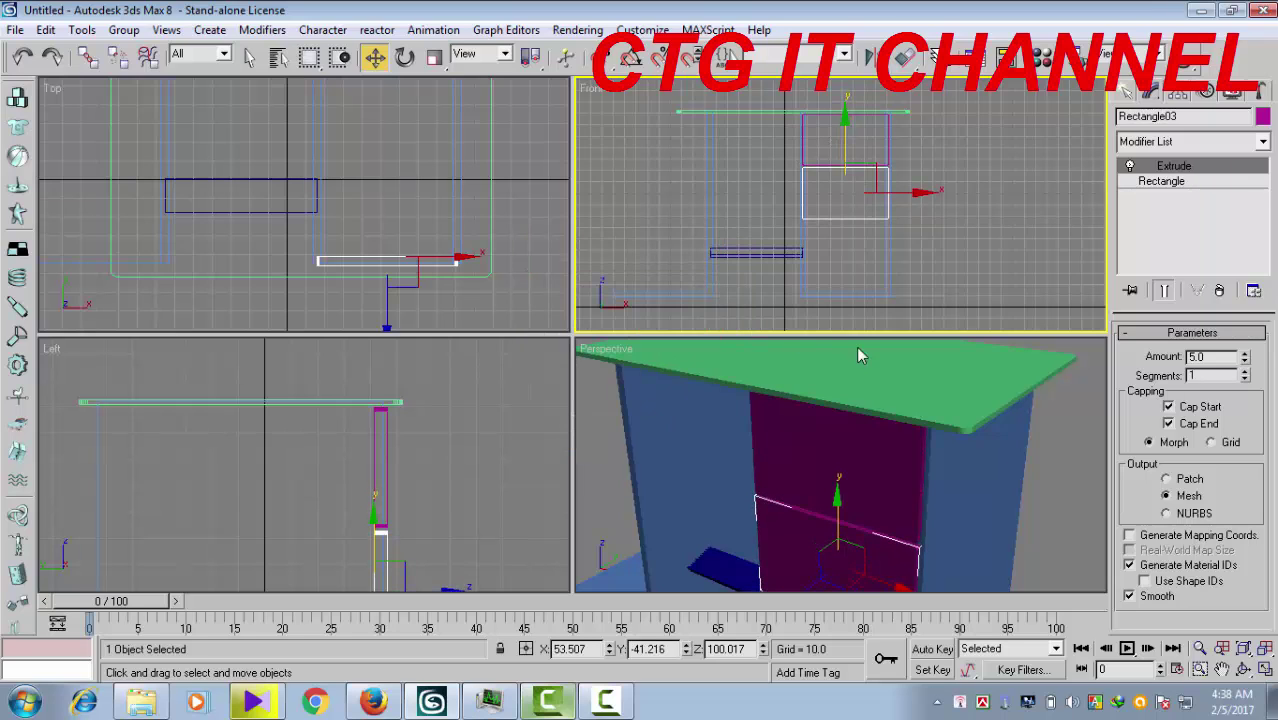
pyautogui.click(1264, 669)
# Undo the copied panel and reduce Rectangle02's length from 45.422 to 36.338
pyautogui.scroll(1, 614, 440)
pyautogui.scroll(3, 614, 430)
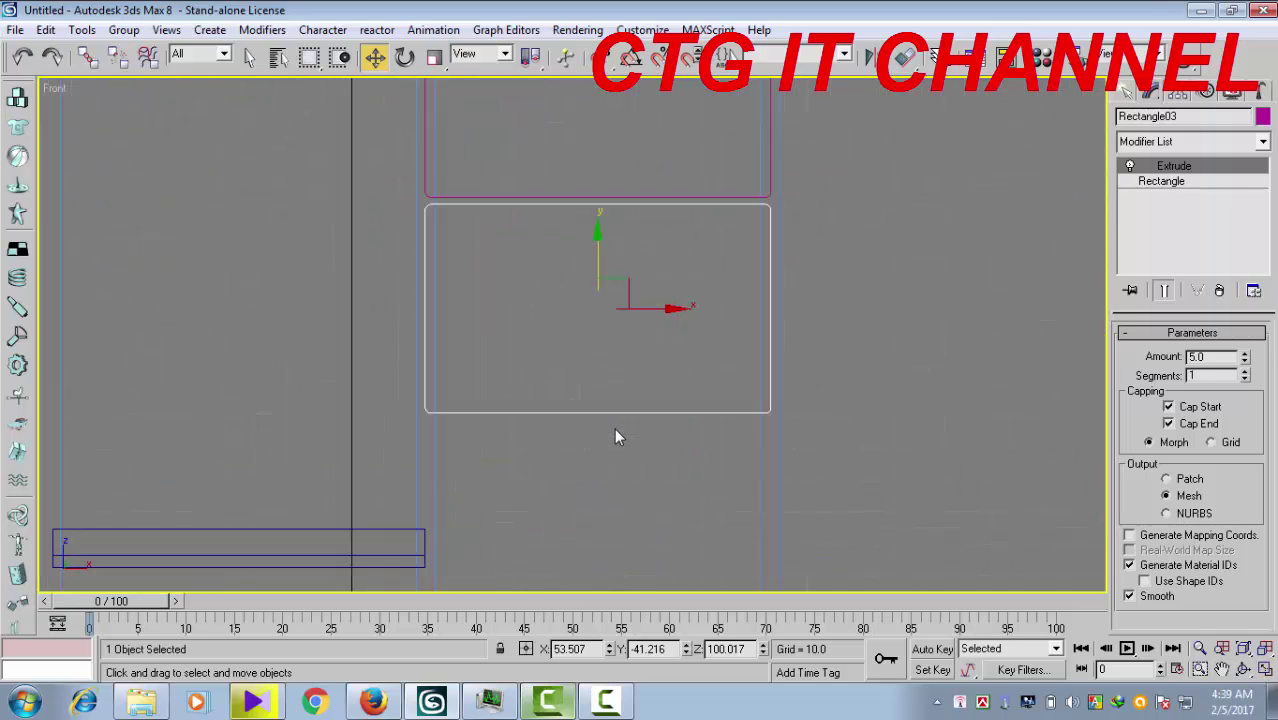
pyautogui.moveTo(614, 428)
pyautogui.mouseDown(button='middle')
pyautogui.moveTo(618, 454)
pyautogui.moveTo(626, 266)
pyautogui.moveTo(642, 478)
pyautogui.mouseUp(button='middle')
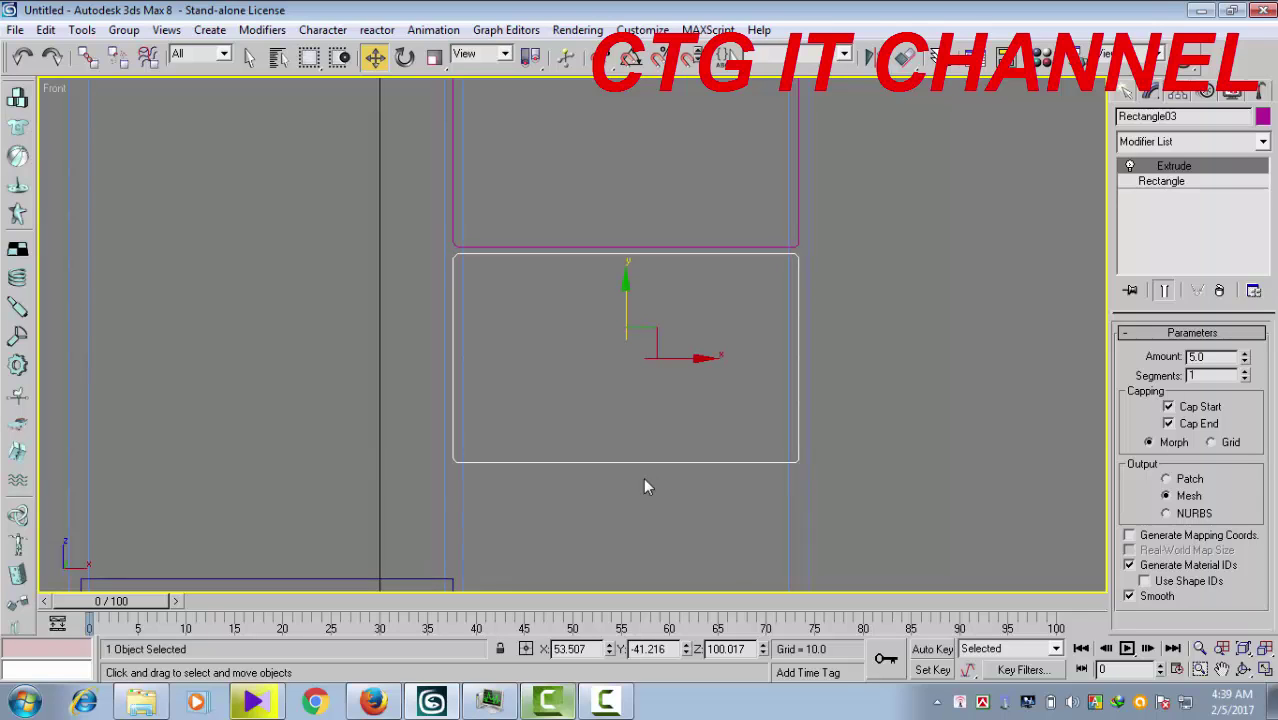
pyautogui.scroll(-2, 644, 482)
pyautogui.scroll(-2, 644, 482)
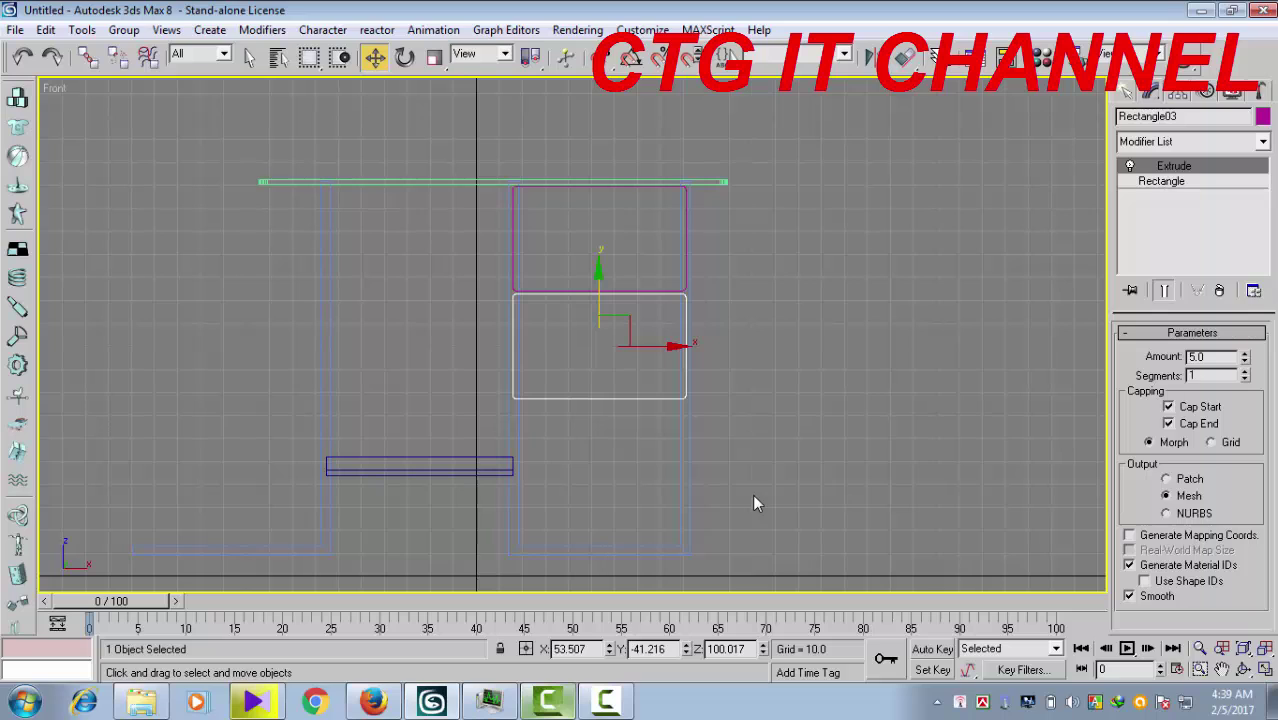
pyautogui.hotkey('ctrl', 'z')
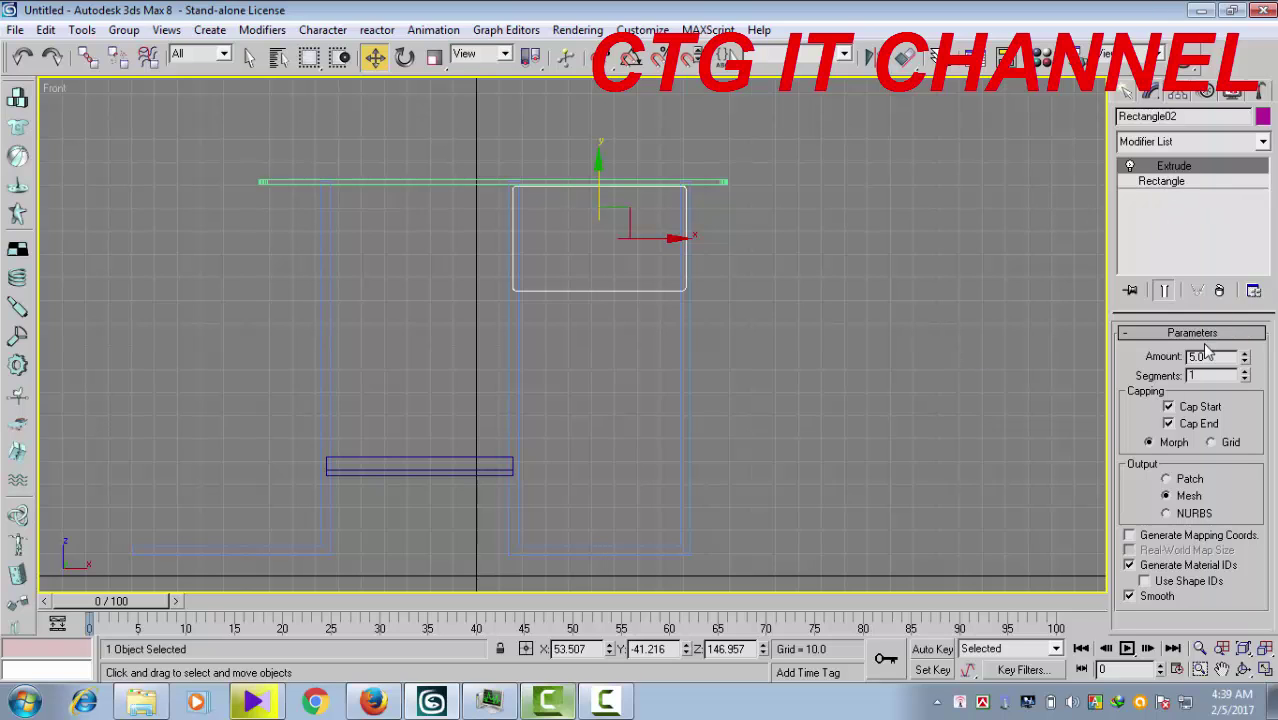
pyautogui.click(1158, 183)
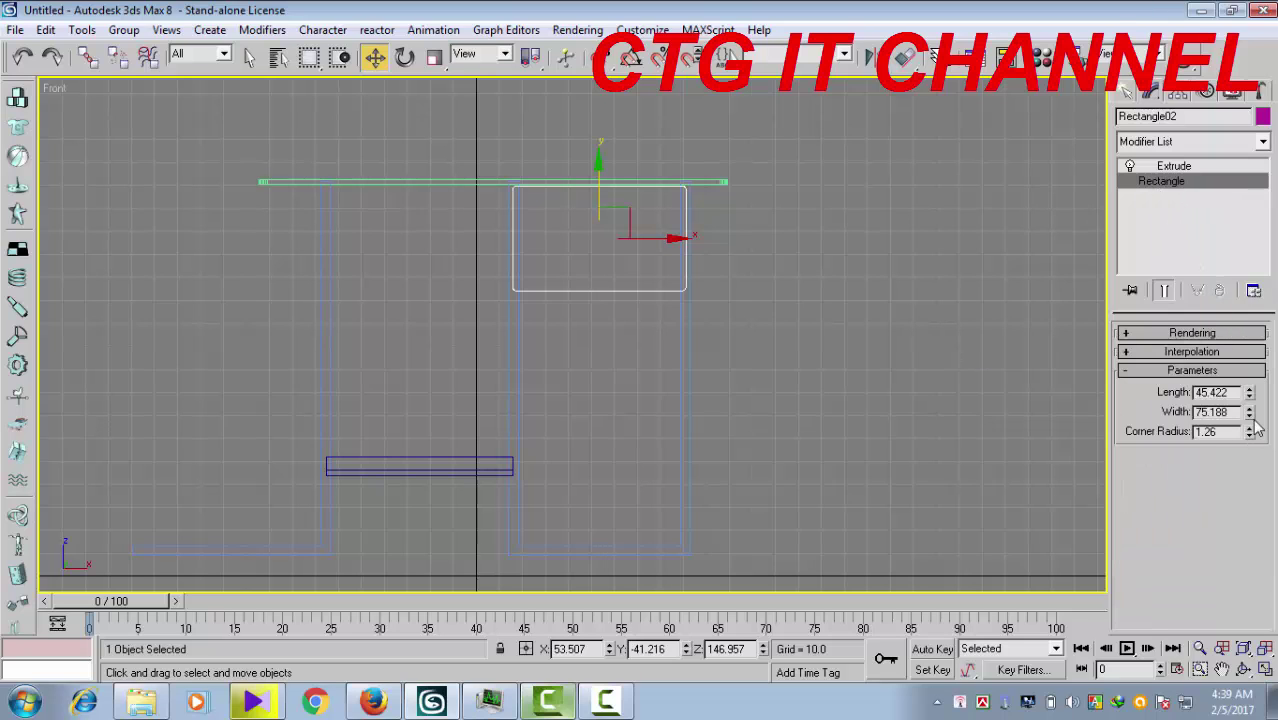
pyautogui.moveTo(1250, 398); pyautogui.dragTo(1256, 414)
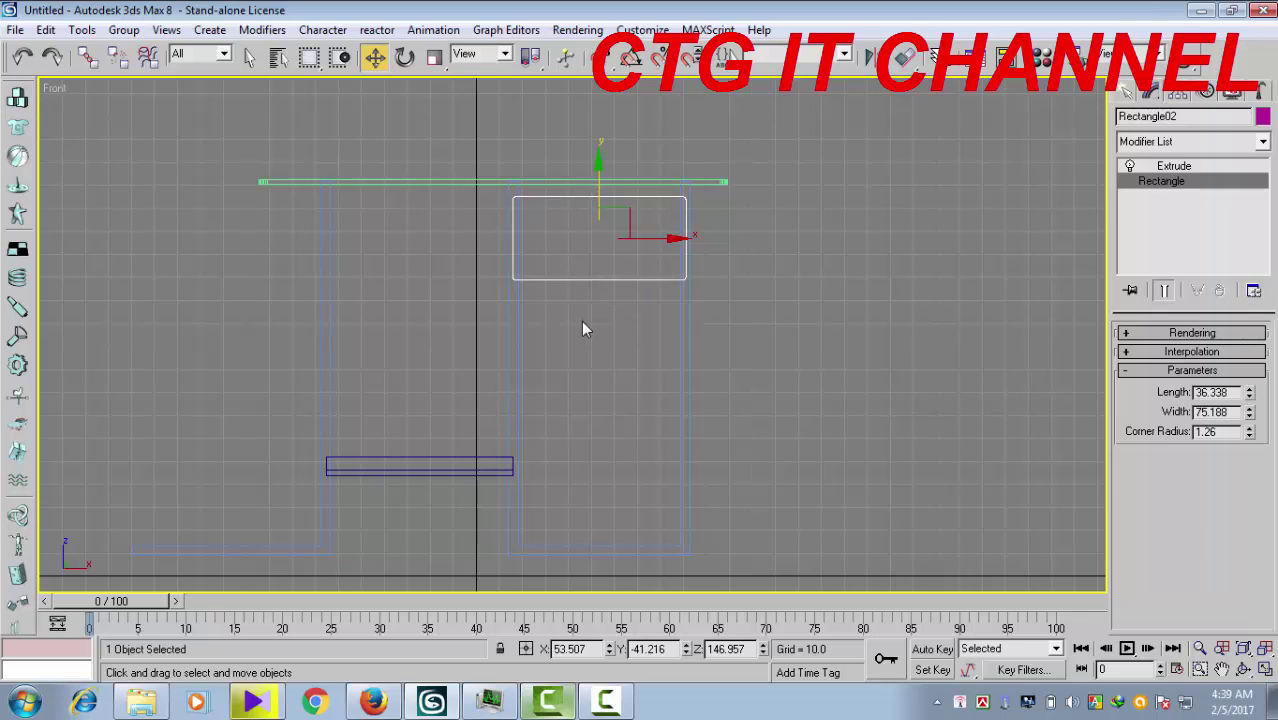
pyautogui.moveTo(583, 328); pyautogui.dragTo(599, 371, button='middle')
pyautogui.scroll(2, 603, 369)
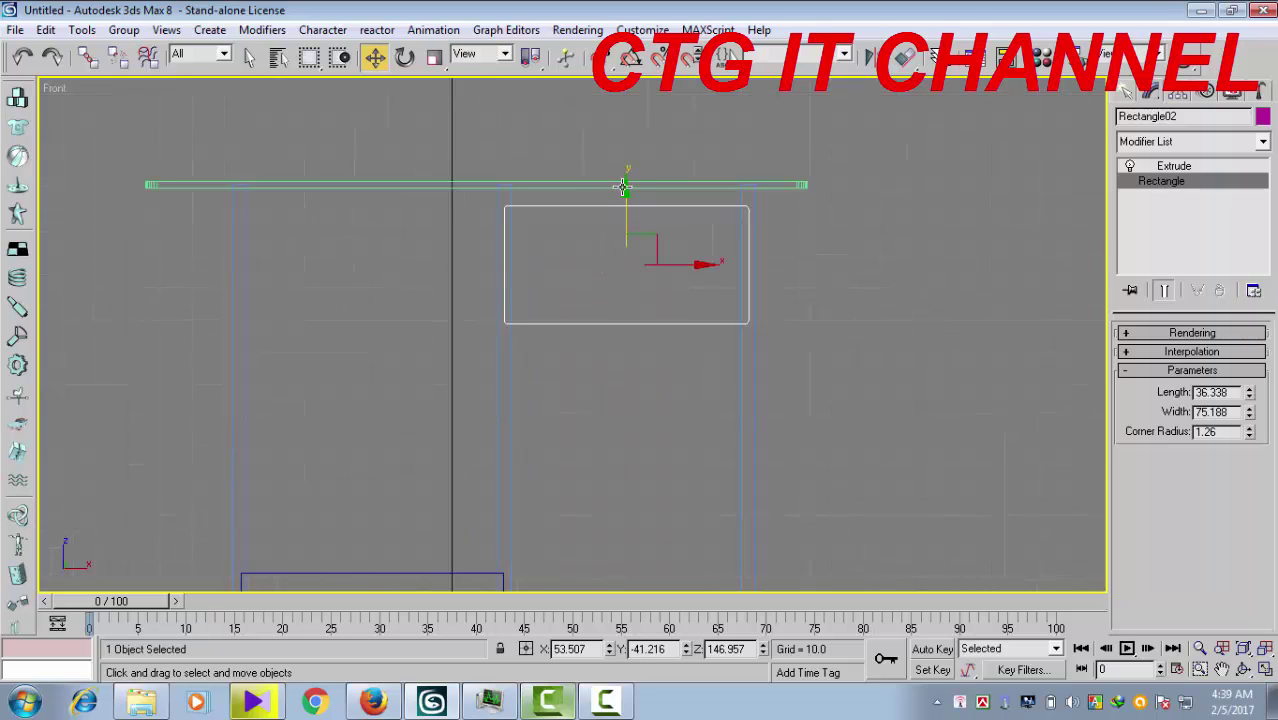
# Raise the drawer front slightly and clone two copies of it downward
pyautogui.moveTo(627, 188); pyautogui.dragTo(627, 175)
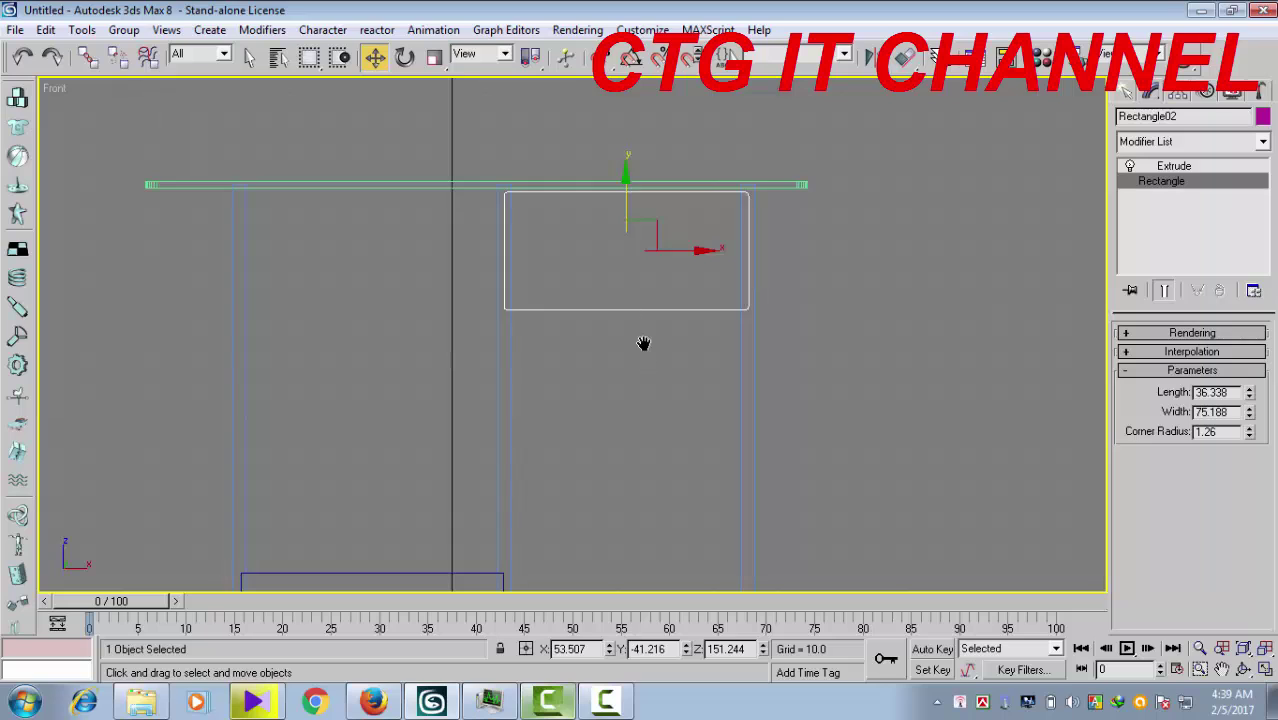
pyautogui.moveTo(645, 345); pyautogui.dragTo(642, 315, button='middle')
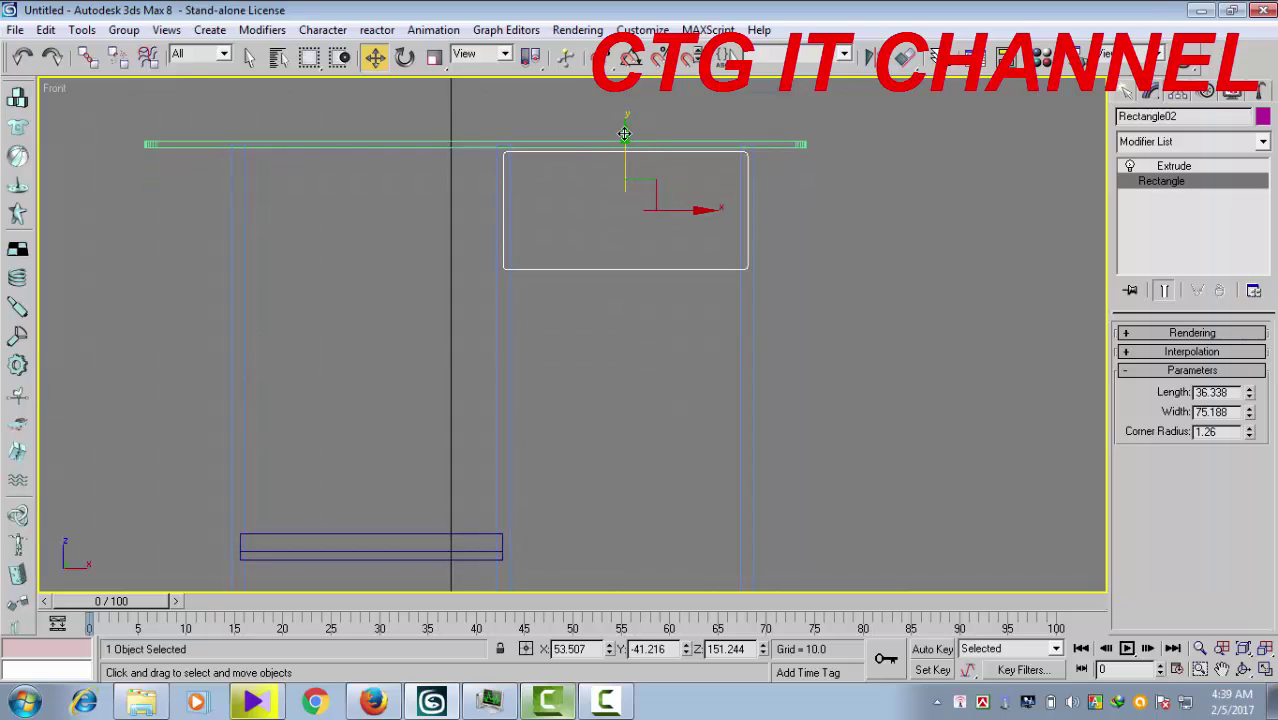
pyautogui.keyDown('shift'); pyautogui.moveTo(625, 133); pyautogui.dragTo(625, 254); pyautogui.keyUp('shift')
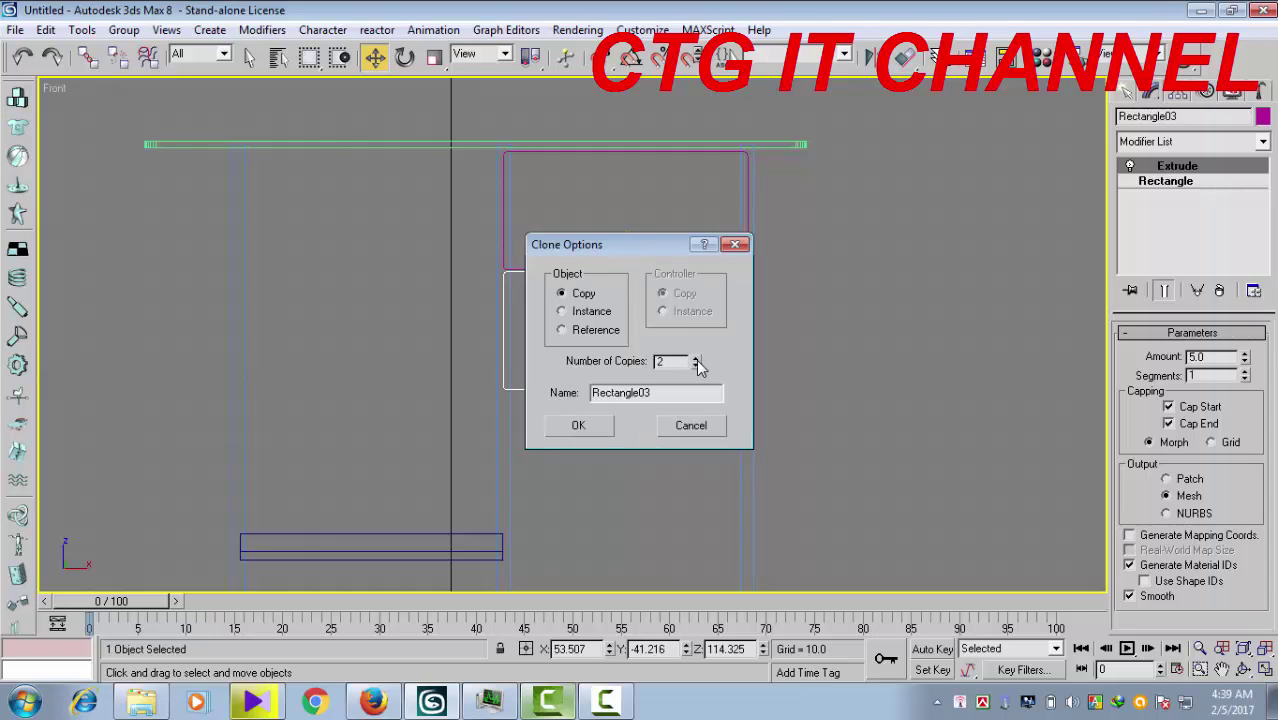
pyautogui.click(578, 425)
pyautogui.moveTo(760, 475)
pyautogui.mouseDown(button='middle')
pyautogui.moveTo(753, 271)
pyautogui.moveTo(755, 283)
pyautogui.mouseUp(button='middle')
pyautogui.moveTo(738, 402); pyautogui.dragTo(730, 463, button='middle')
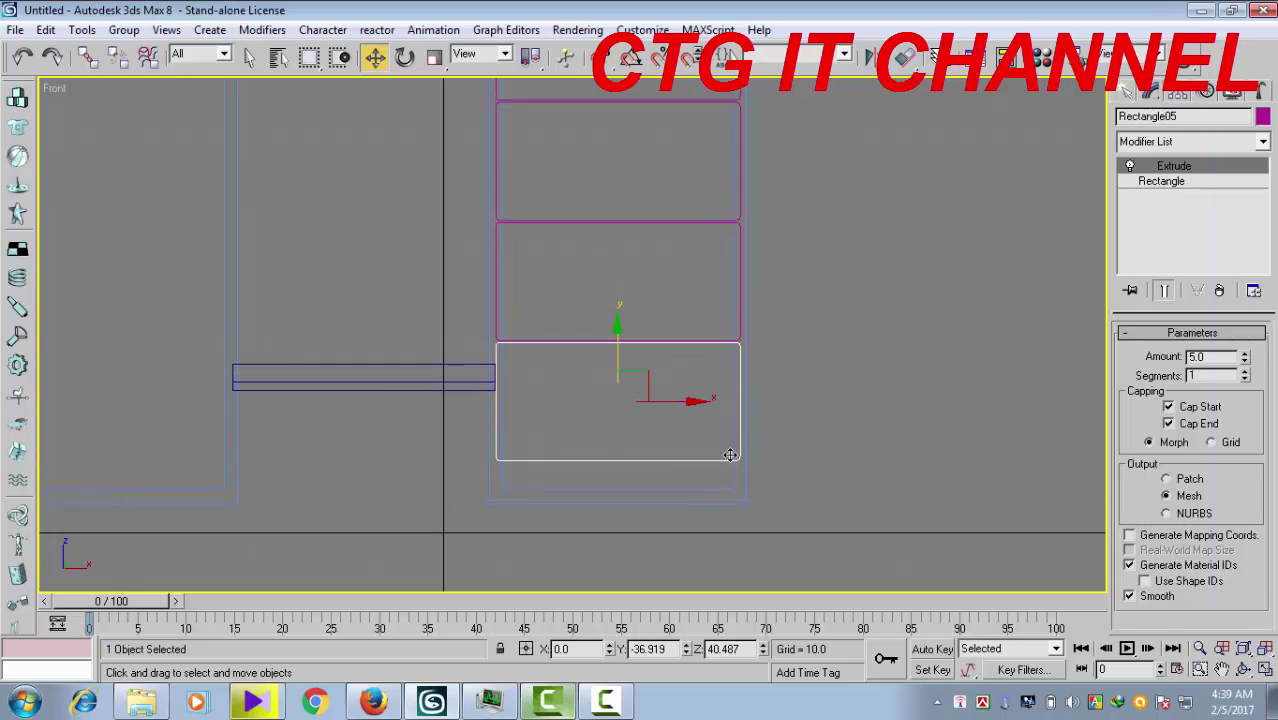
pyautogui.moveTo(790, 362)
pyautogui.mouseDown(button='middle')
pyautogui.moveTo(793, 434)
pyautogui.moveTo(803, 329)
pyautogui.mouseUp(button='middle')
# Move each copied drawer front along Y to close the gaps, then restore four viewports
pyautogui.moveTo(624, 350); pyautogui.dragTo(624, 376)
pyautogui.scroll(1, 619, 408)
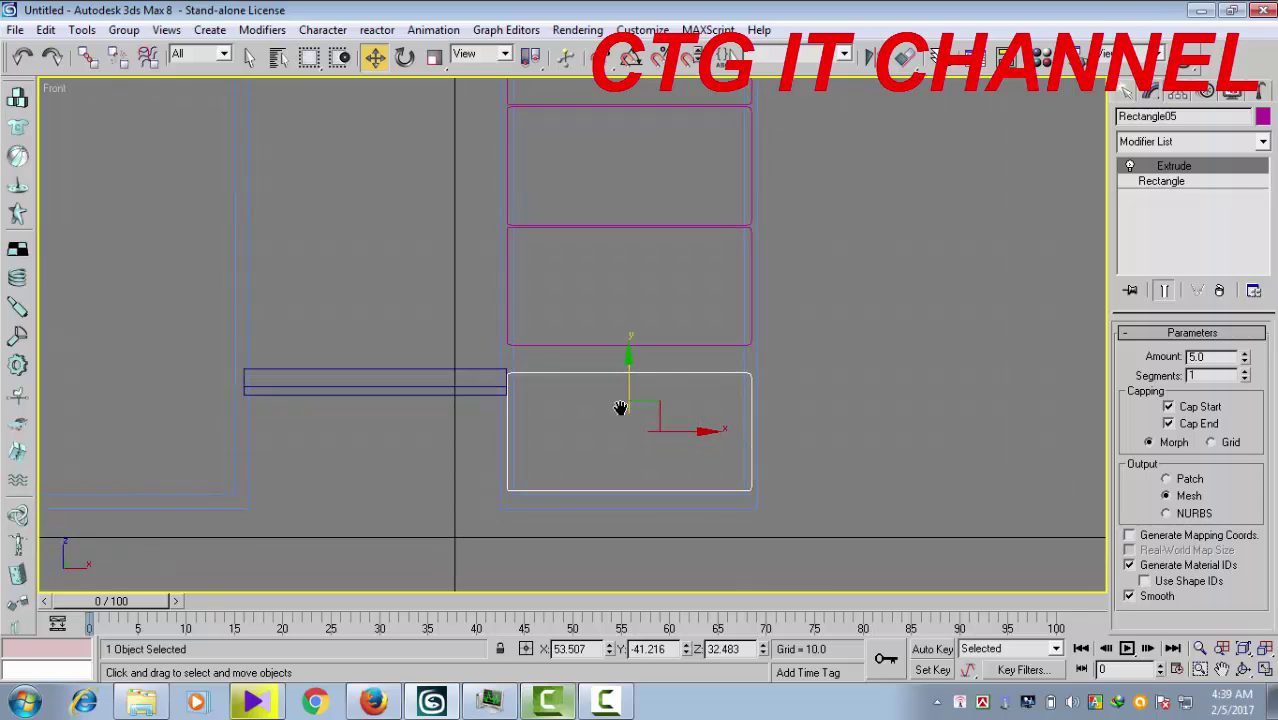
pyautogui.scroll(1, 620, 407)
pyautogui.scroll(1, 620, 407)
pyautogui.scroll(2, 620, 407)
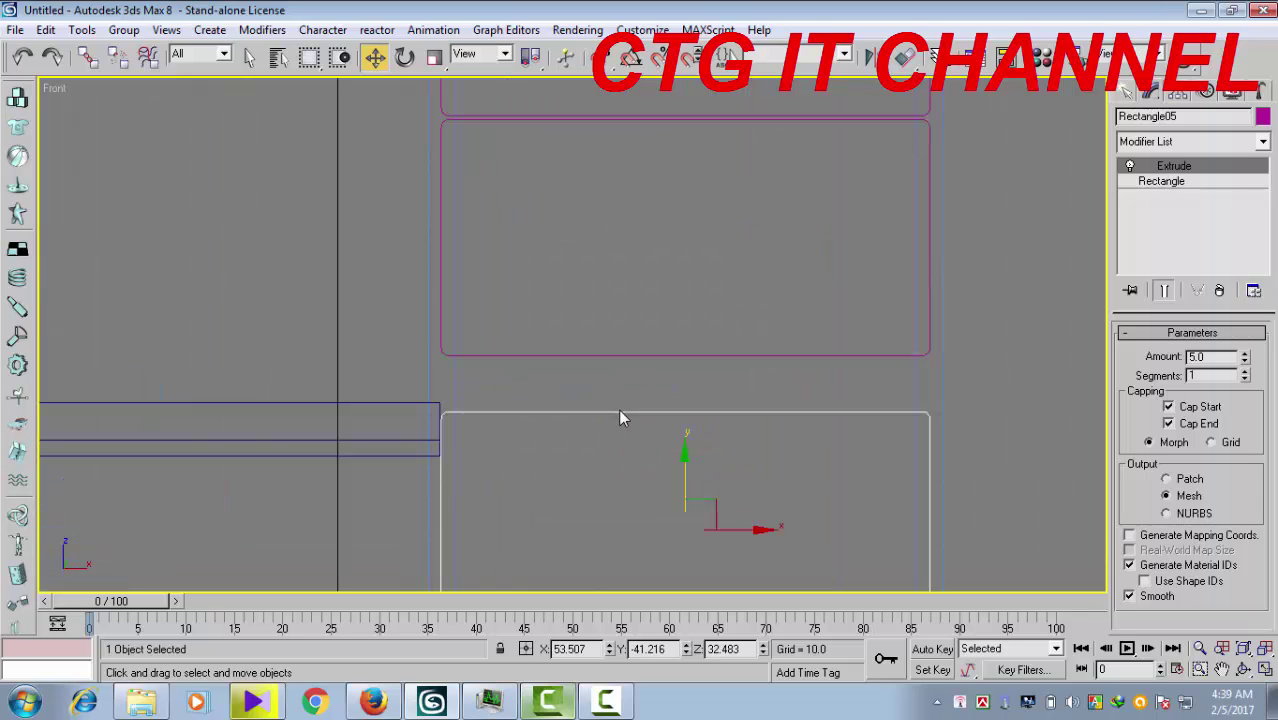
pyautogui.click(669, 357)
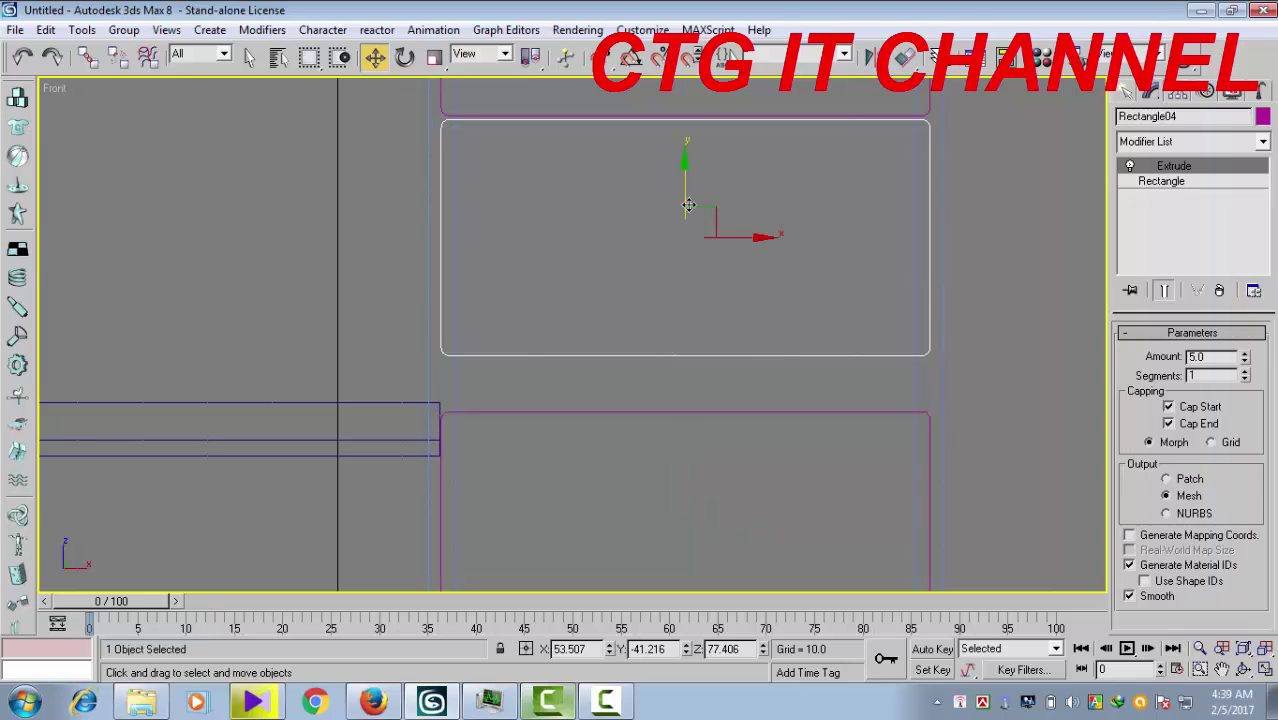
pyautogui.moveTo(684, 163); pyautogui.dragTo(689, 201)
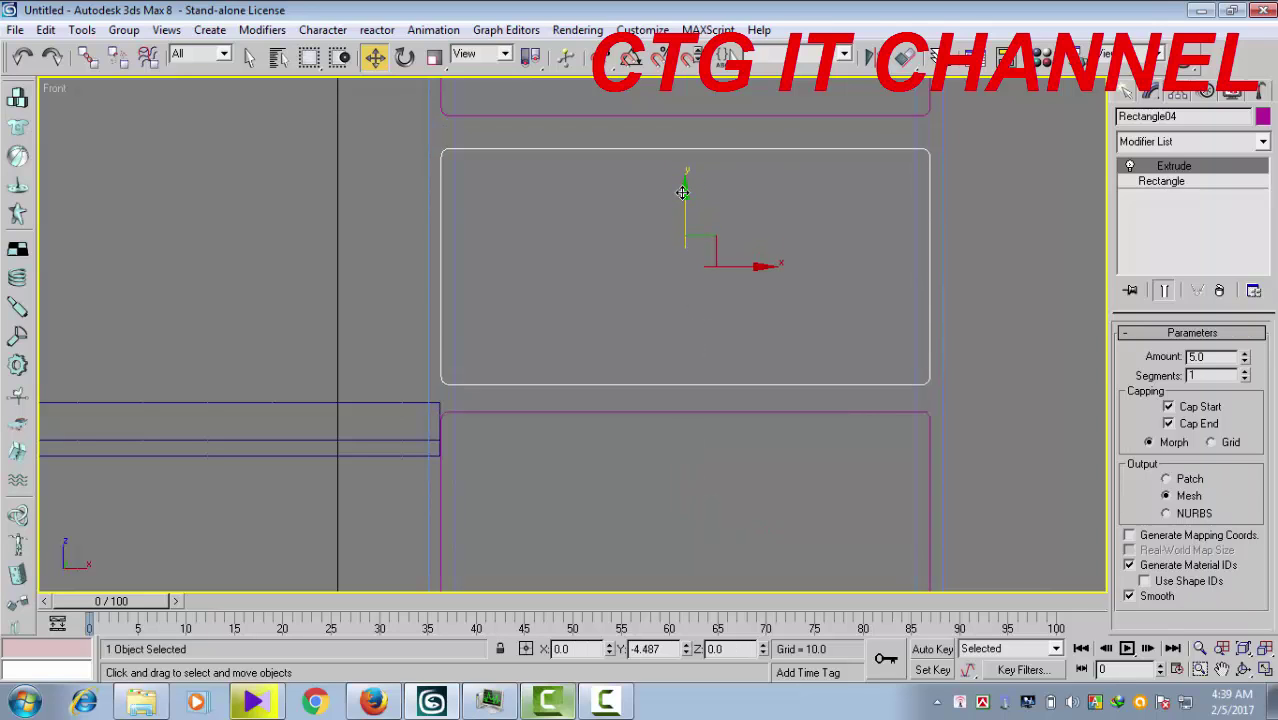
pyautogui.moveTo(785, 191); pyautogui.dragTo(770, 308, button='middle')
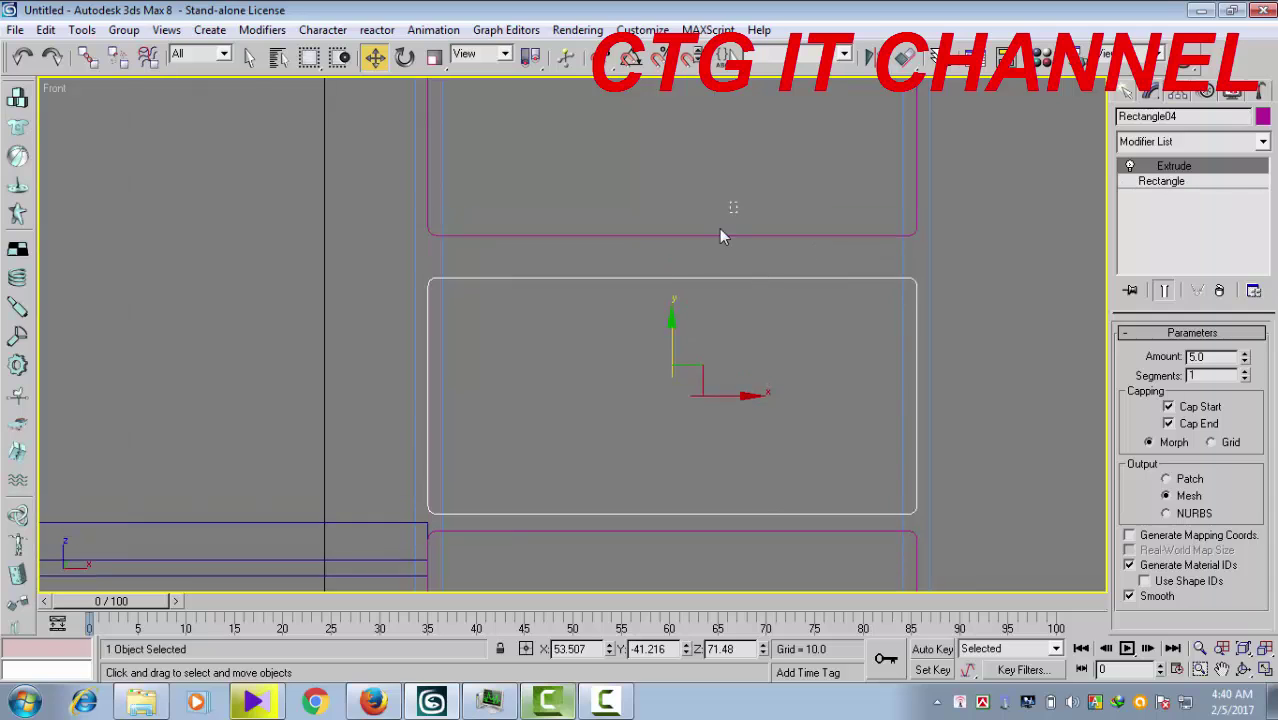
pyautogui.click(701, 237)
pyautogui.moveTo(671, 90); pyautogui.dragTo(672, 110)
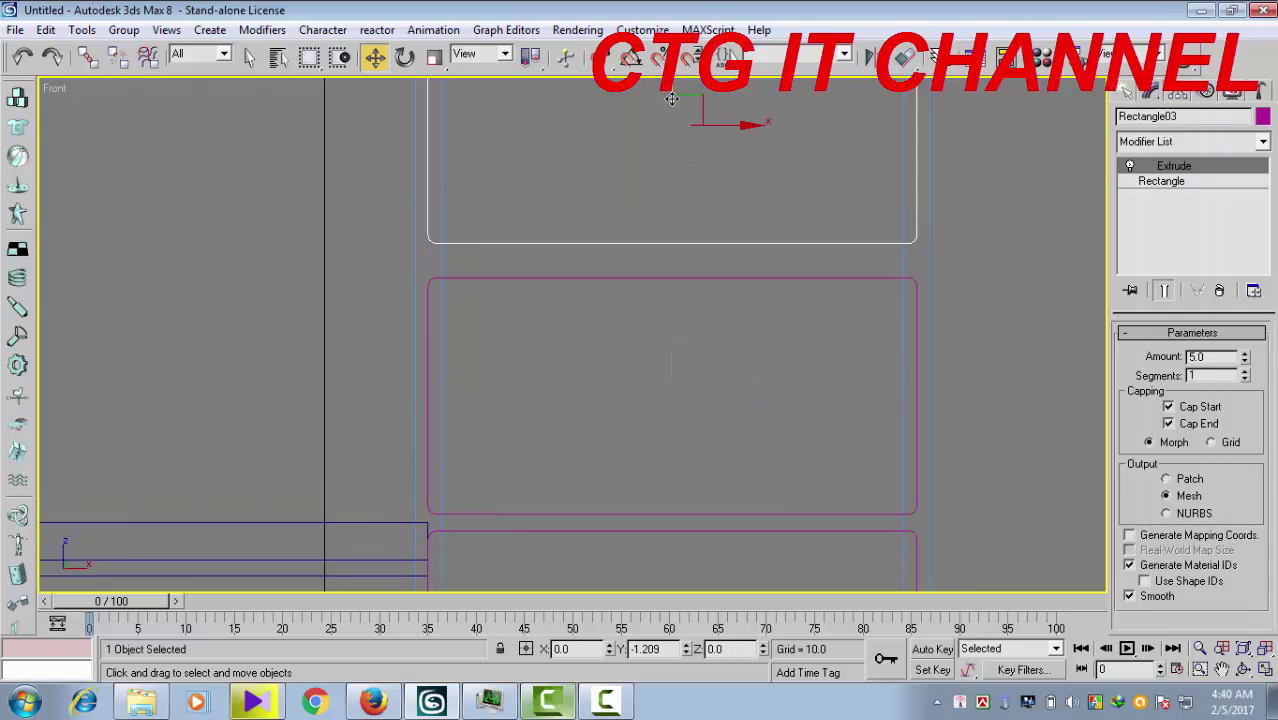
pyautogui.moveTo(745, 241); pyautogui.dragTo(747, 471, button='middle')
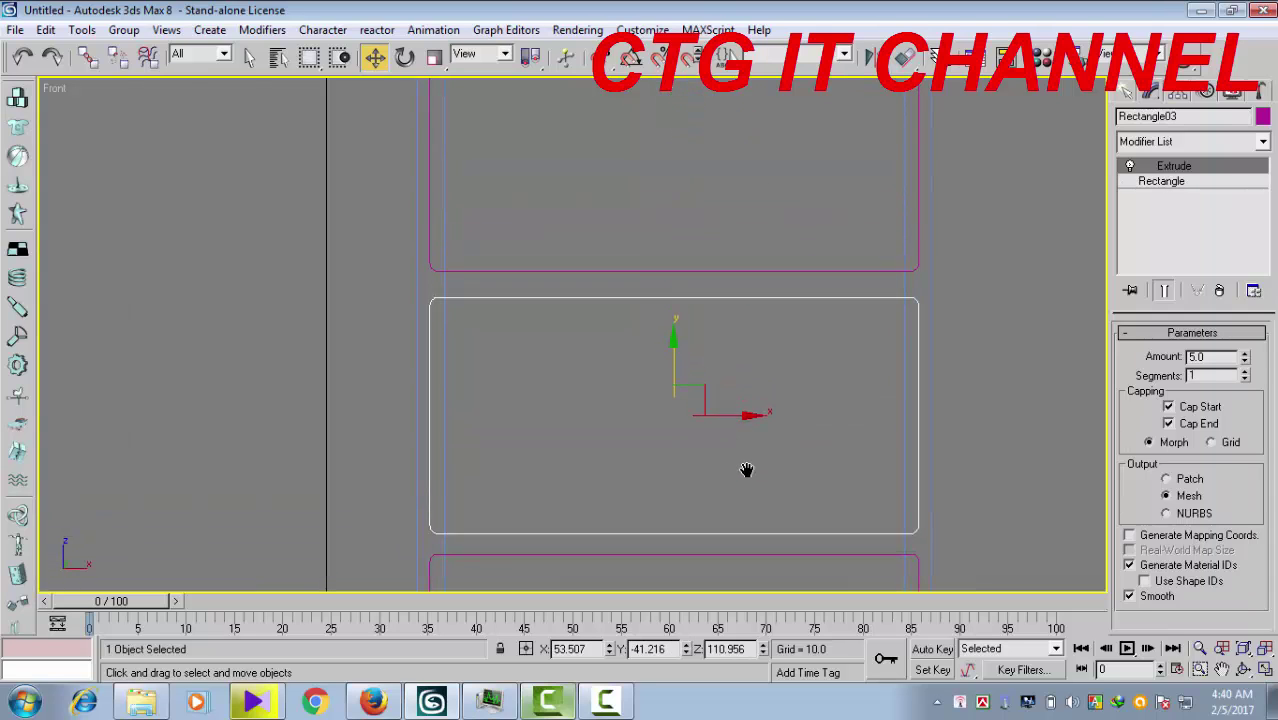
pyautogui.scroll(-2, 756, 405)
pyautogui.moveTo(756, 405); pyautogui.dragTo(761, 367, button='middle')
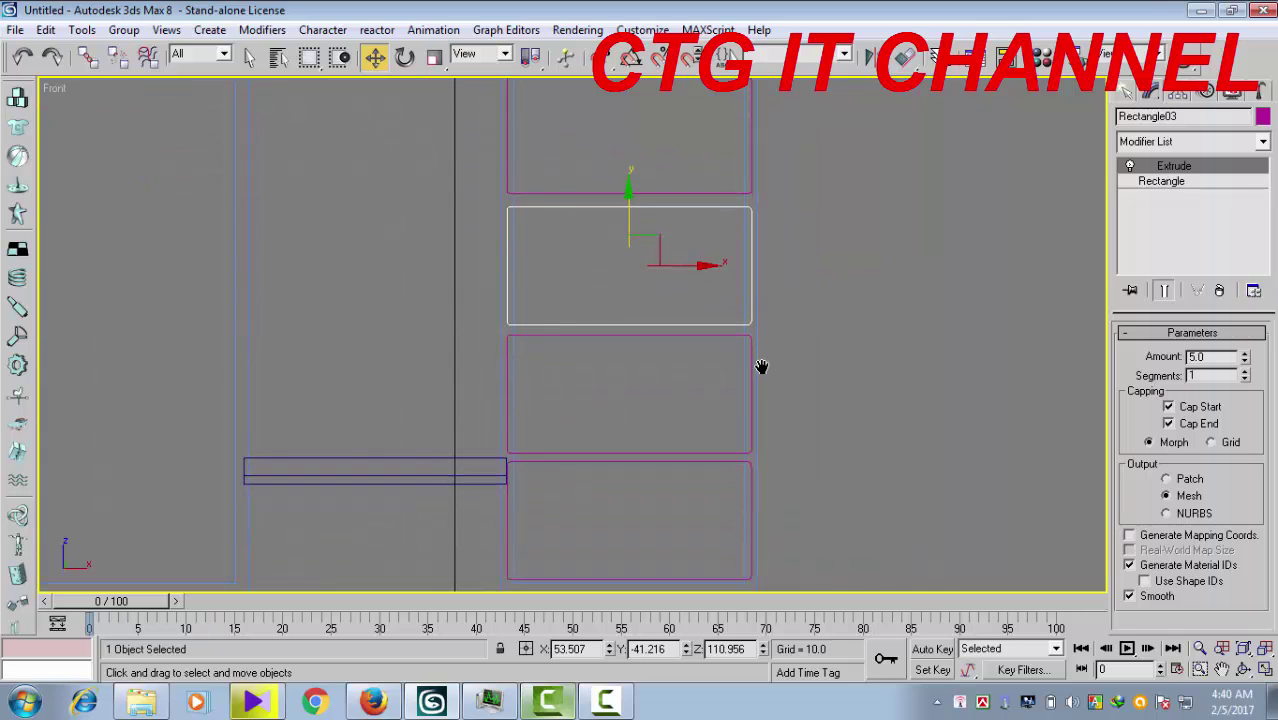
pyautogui.click(1265, 670)
pyautogui.scroll(3, 946, 485)
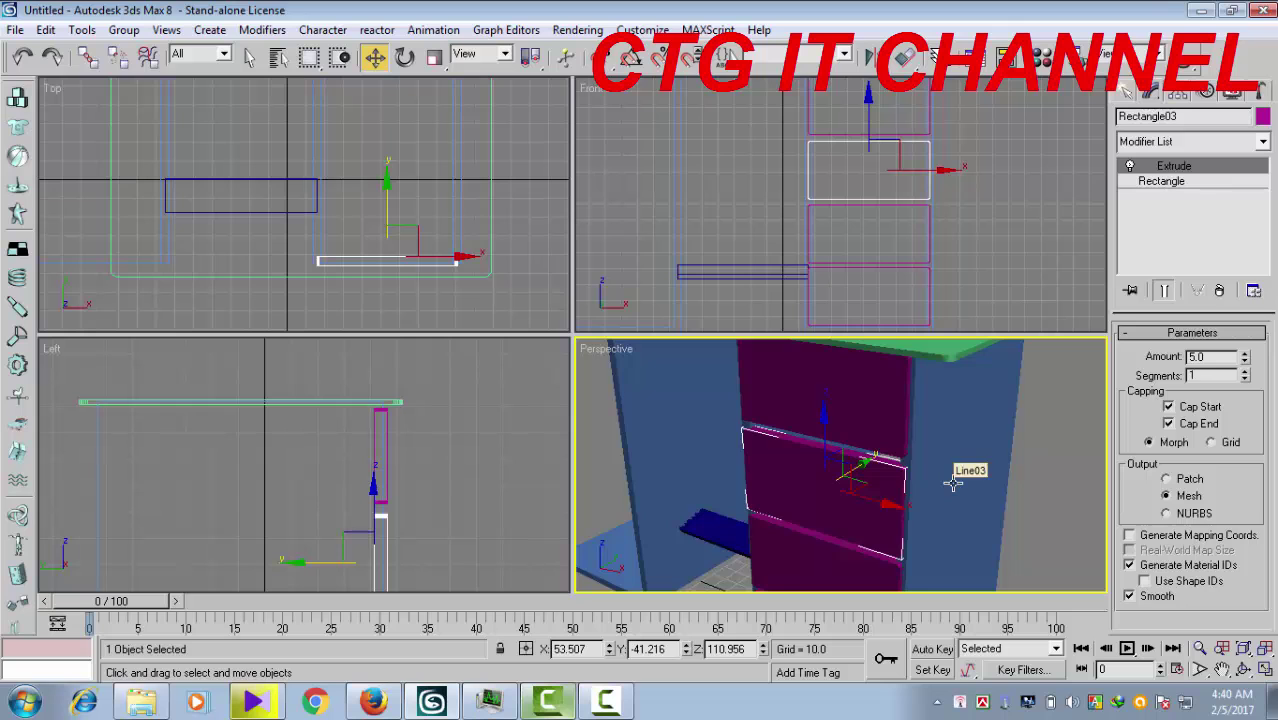
# Pan the Perspective view over the drawer stack, then maximize Front and select the top drawer front
pyautogui.scroll(-3, 952, 484)
pyautogui.moveTo(952, 484)
pyautogui.mouseDown(button='middle')
pyautogui.moveTo(953, 467)
pyautogui.moveTo(885, 437)
pyautogui.moveTo(1016, 441)
pyautogui.mouseUp(button='middle')
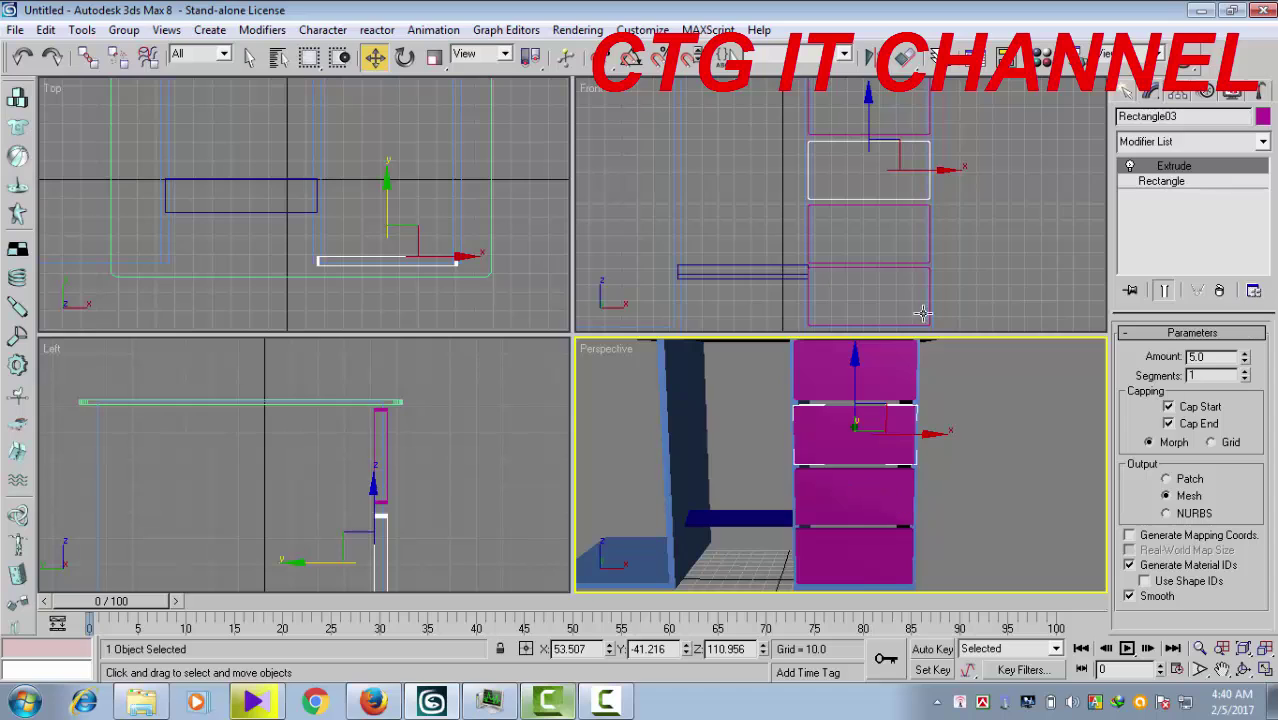
pyautogui.moveTo(1001, 217); pyautogui.dragTo(1000, 221, button='middle')
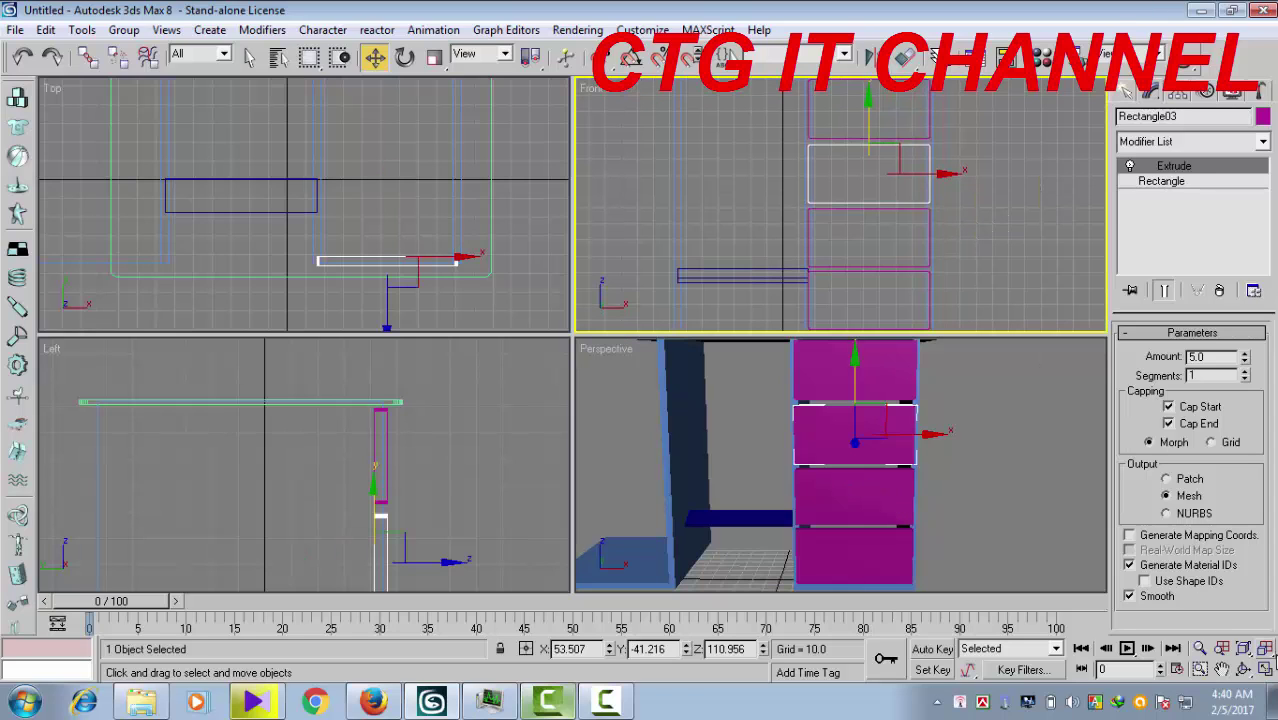
pyautogui.click(1266, 670)
pyautogui.moveTo(816, 360); pyautogui.dragTo(887, 402, button='middle')
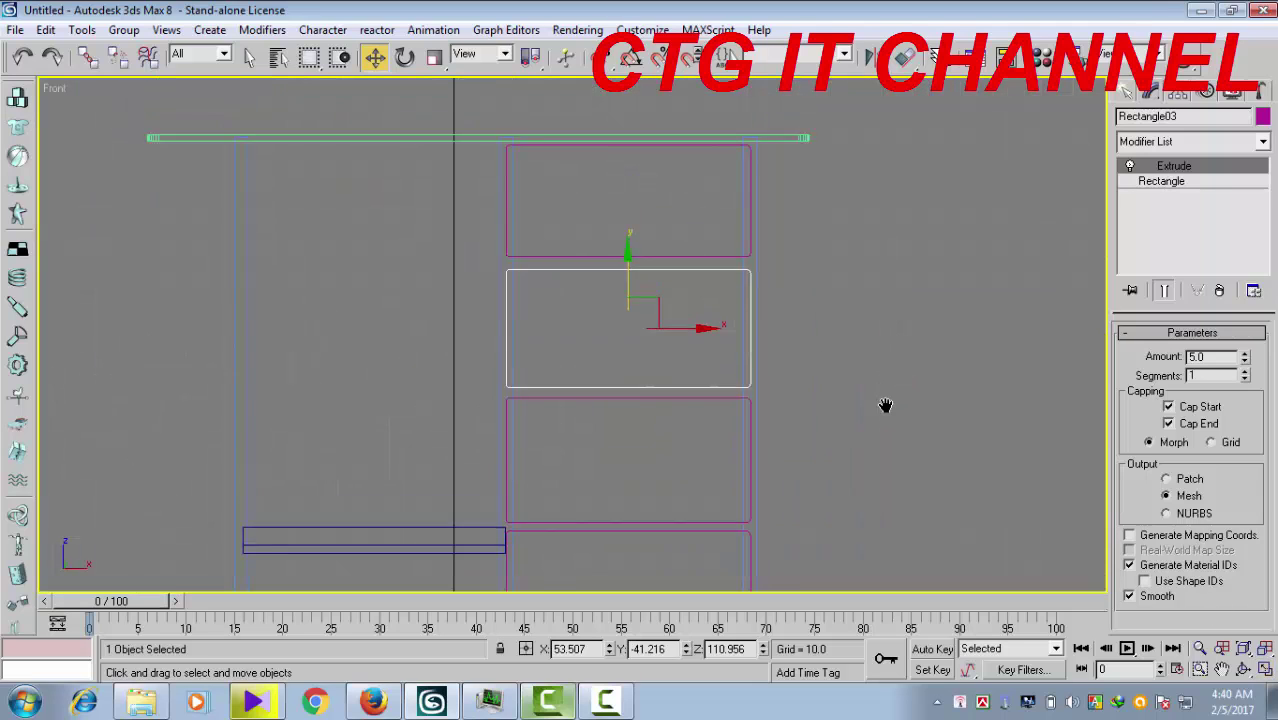
pyautogui.scroll(2, 802, 351)
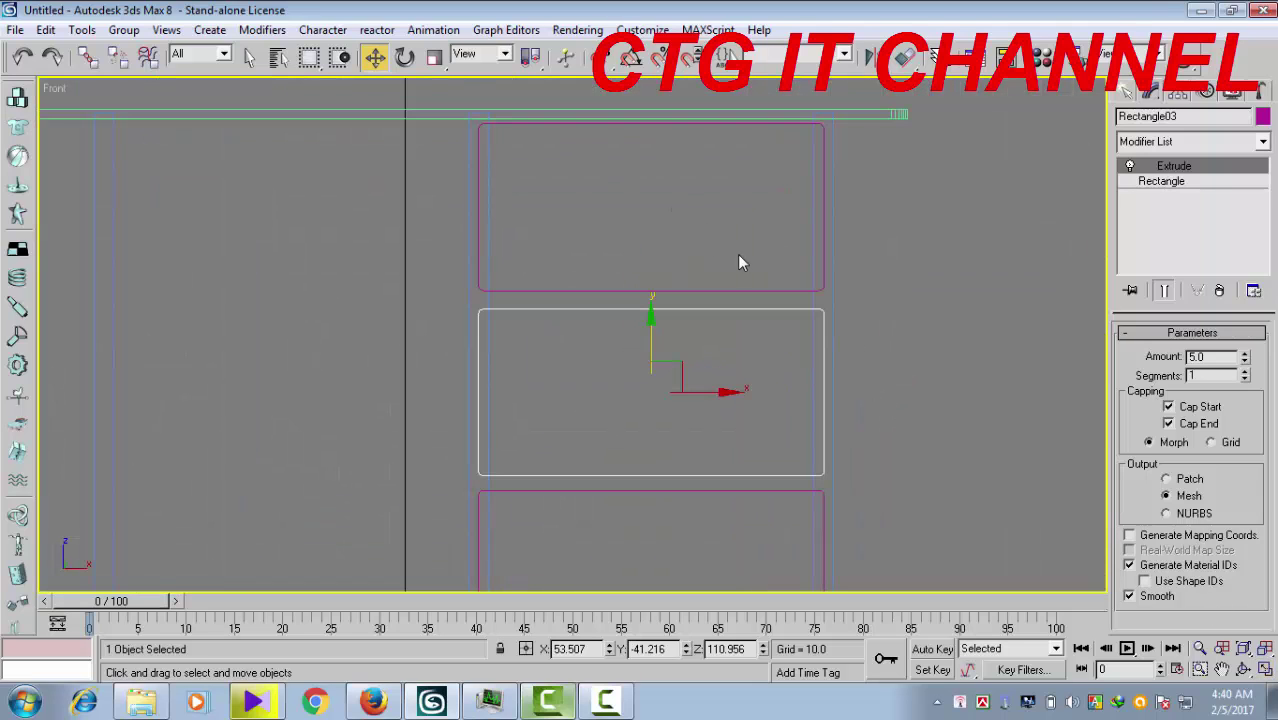
pyautogui.moveTo(739, 256); pyautogui.dragTo(712, 294)
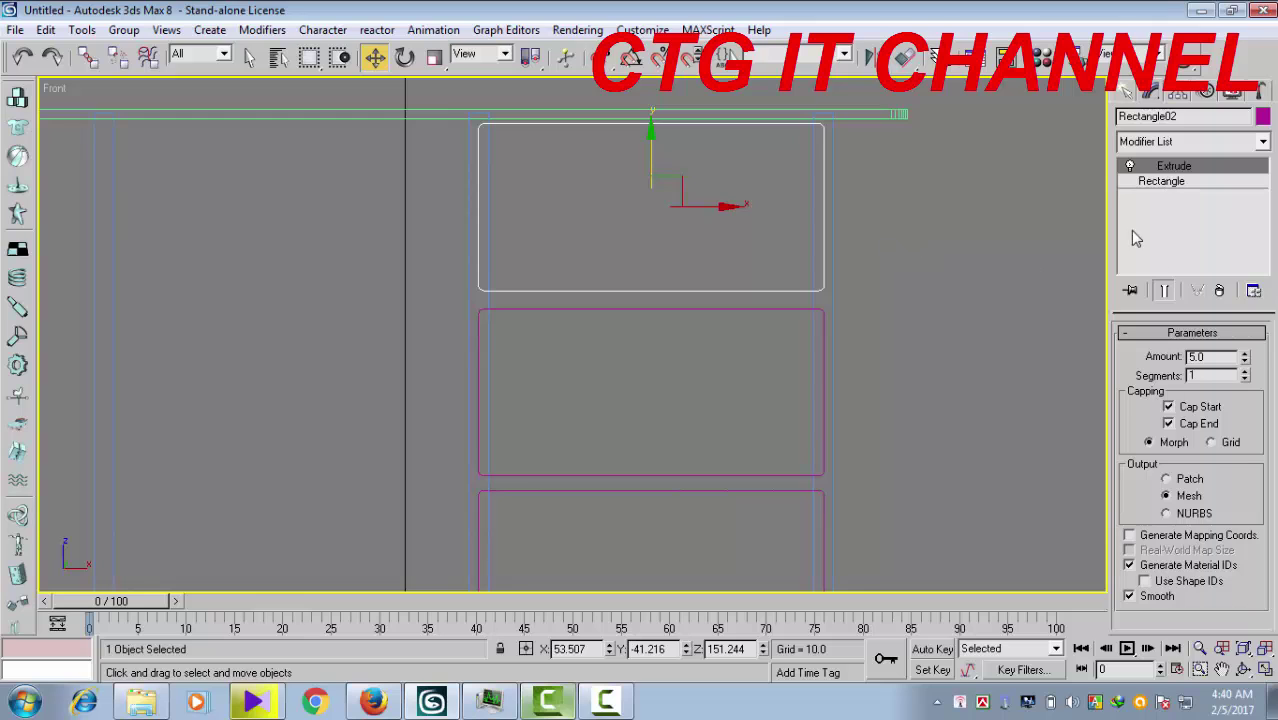
# Add an Edit Poly modifier to the top drawer front and nudge its bottom vertices down slightly
pyautogui.click(1262, 141)
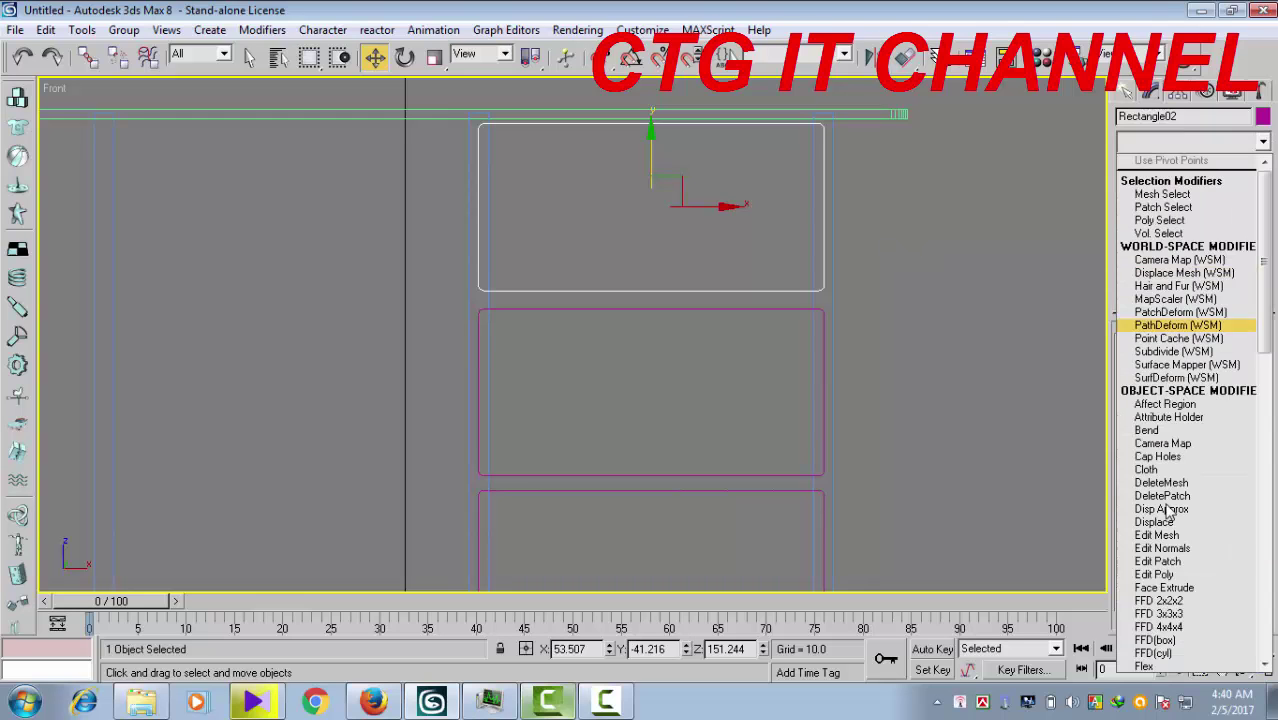
pyautogui.click(1166, 576)
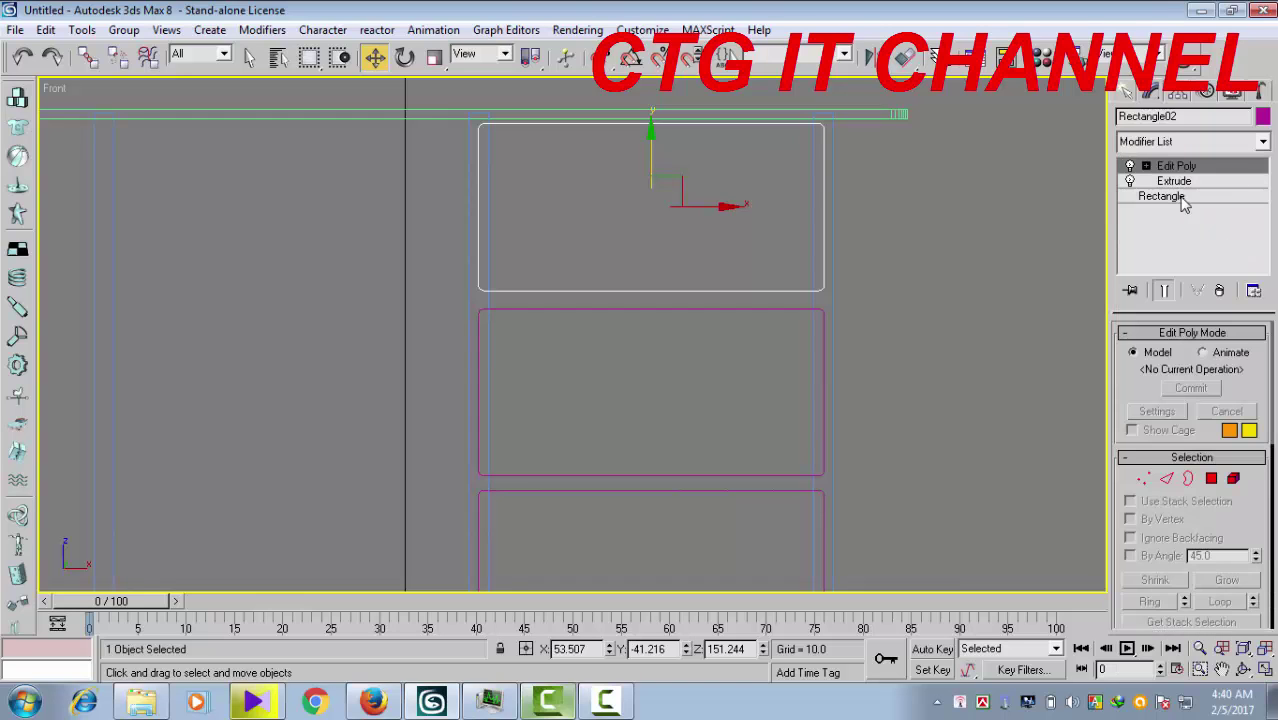
pyautogui.click(1146, 165)
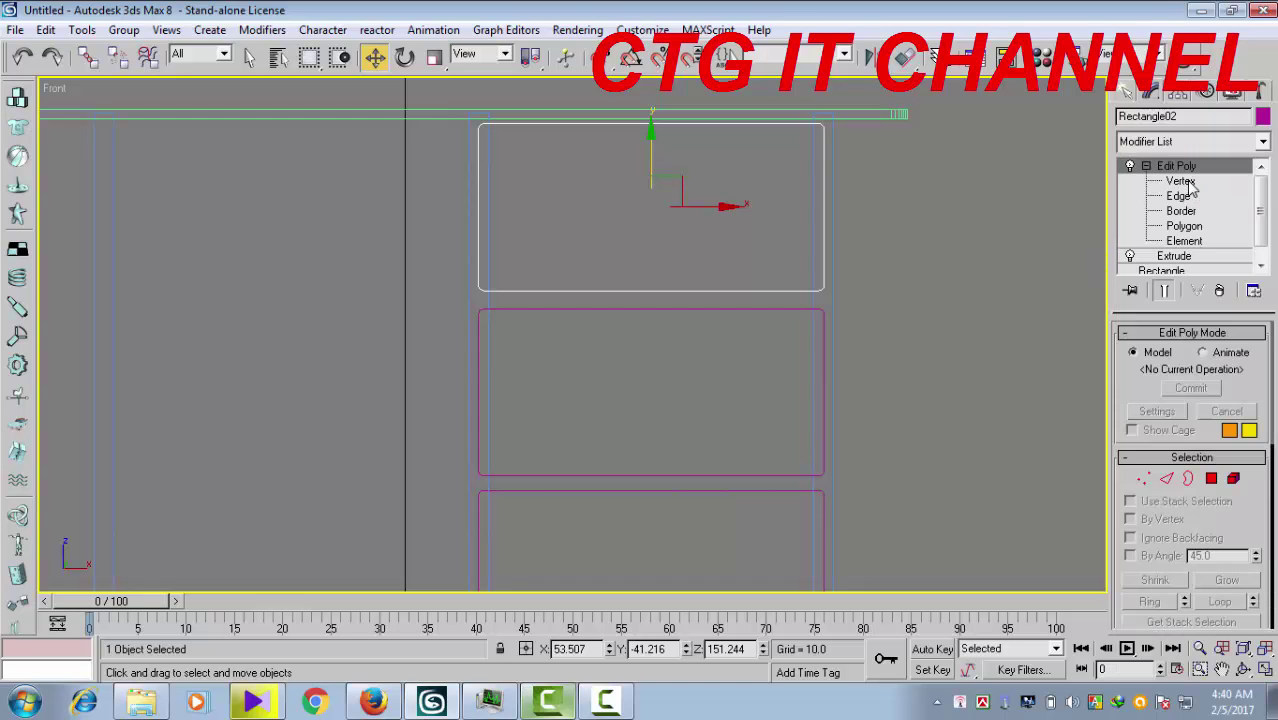
pyautogui.click(1185, 181)
pyautogui.moveTo(884, 262); pyautogui.dragTo(436, 350)
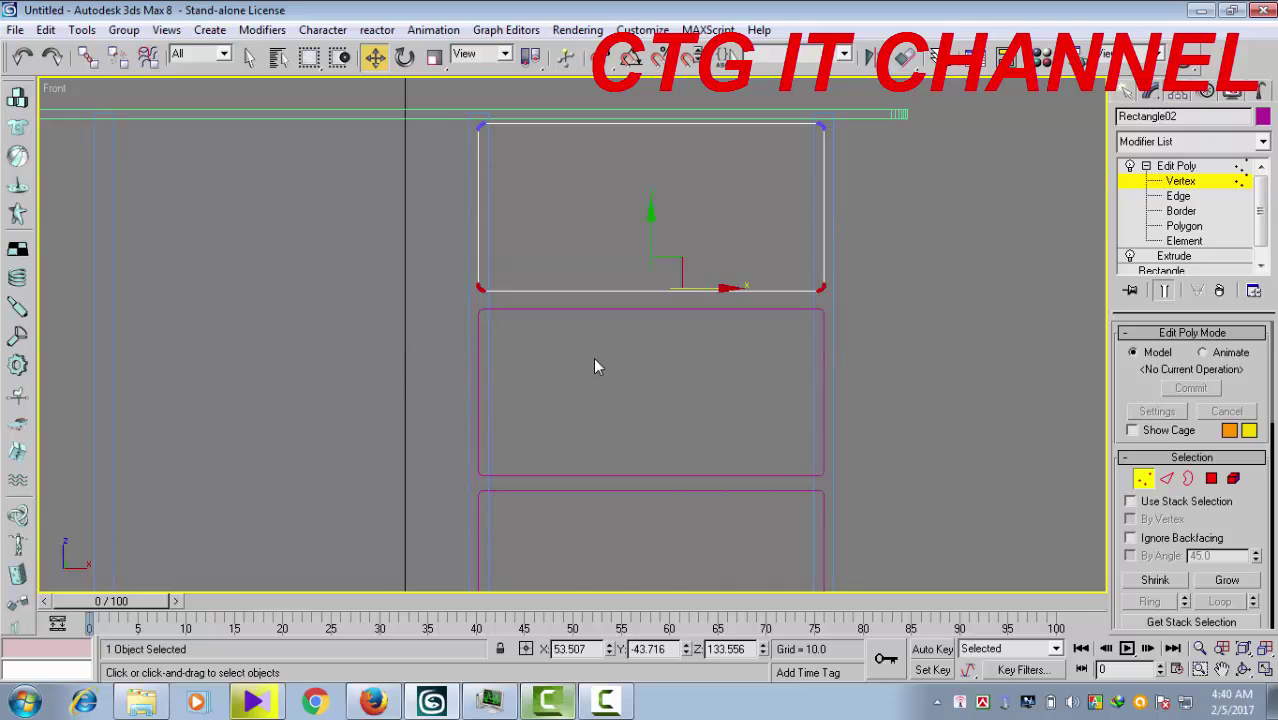
pyautogui.scroll(2, 677, 372)
pyautogui.moveTo(677, 372); pyautogui.dragTo(552, 413, button='middle')
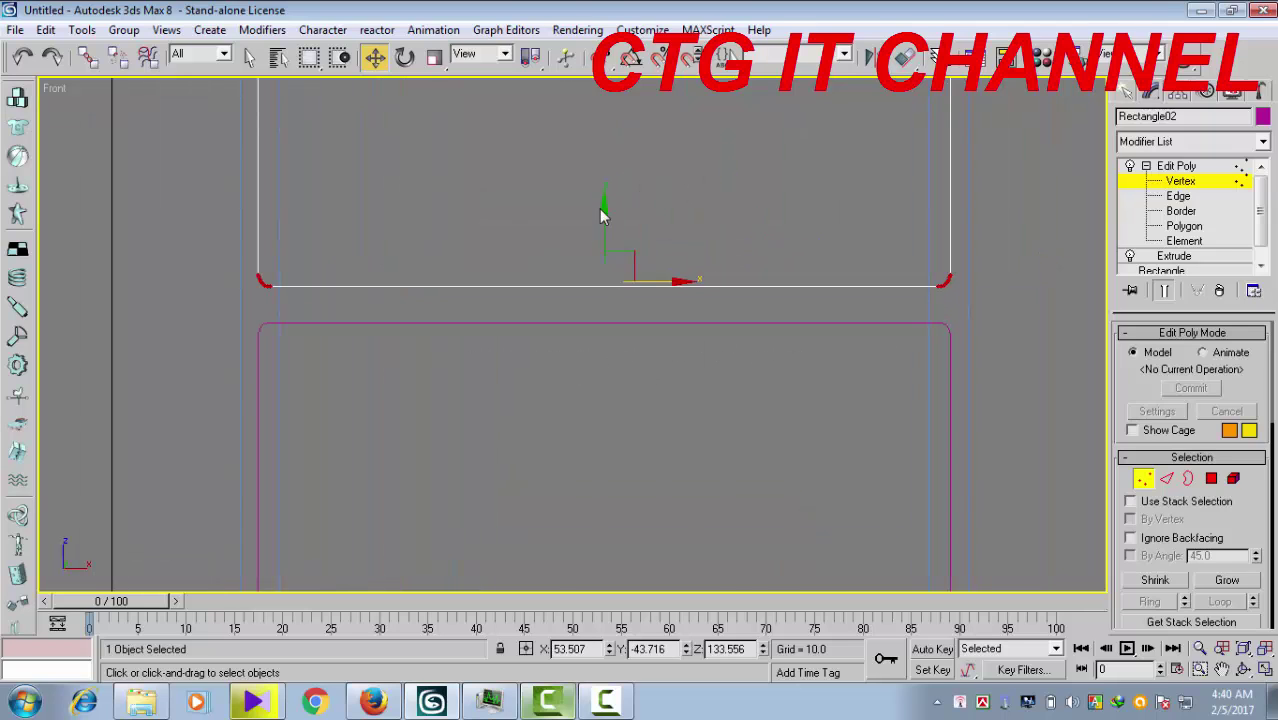
pyautogui.moveTo(604, 207); pyautogui.dragTo(605, 221)
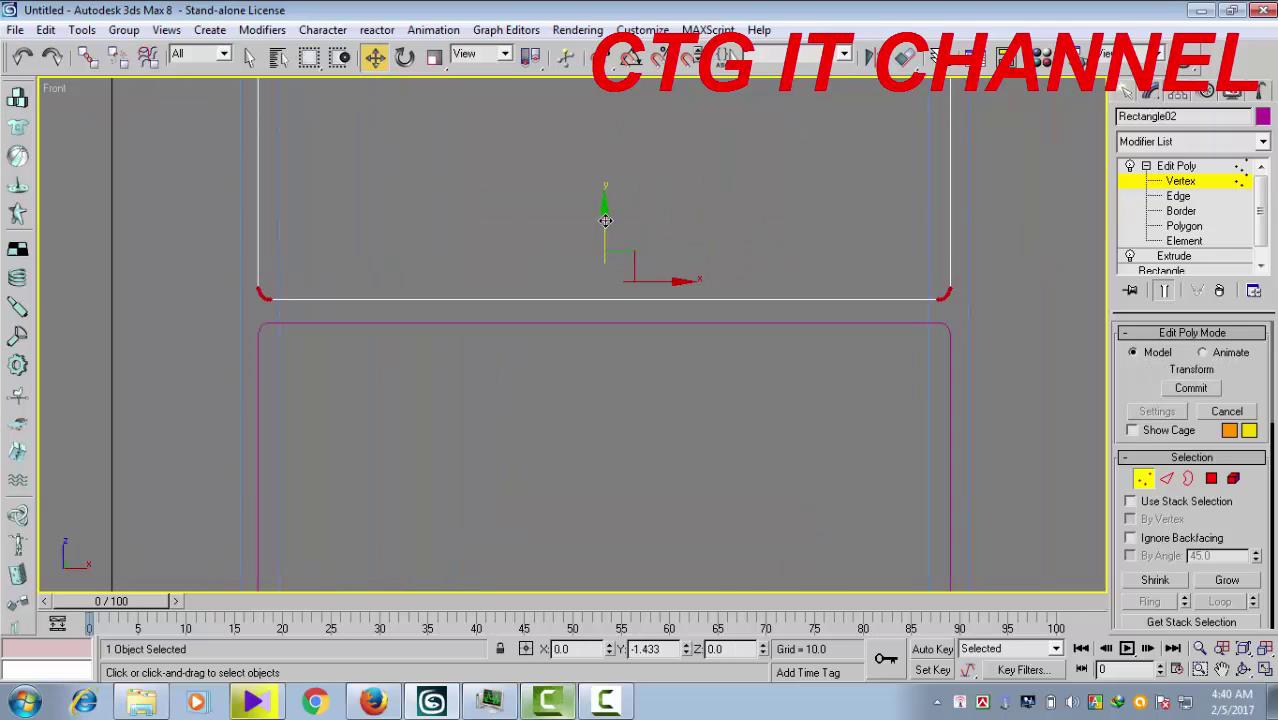
# Reselect the bottom vertices, stretch the edge down 2.442 to the next drawer, and exit Vertex level
pyautogui.click(739, 388)
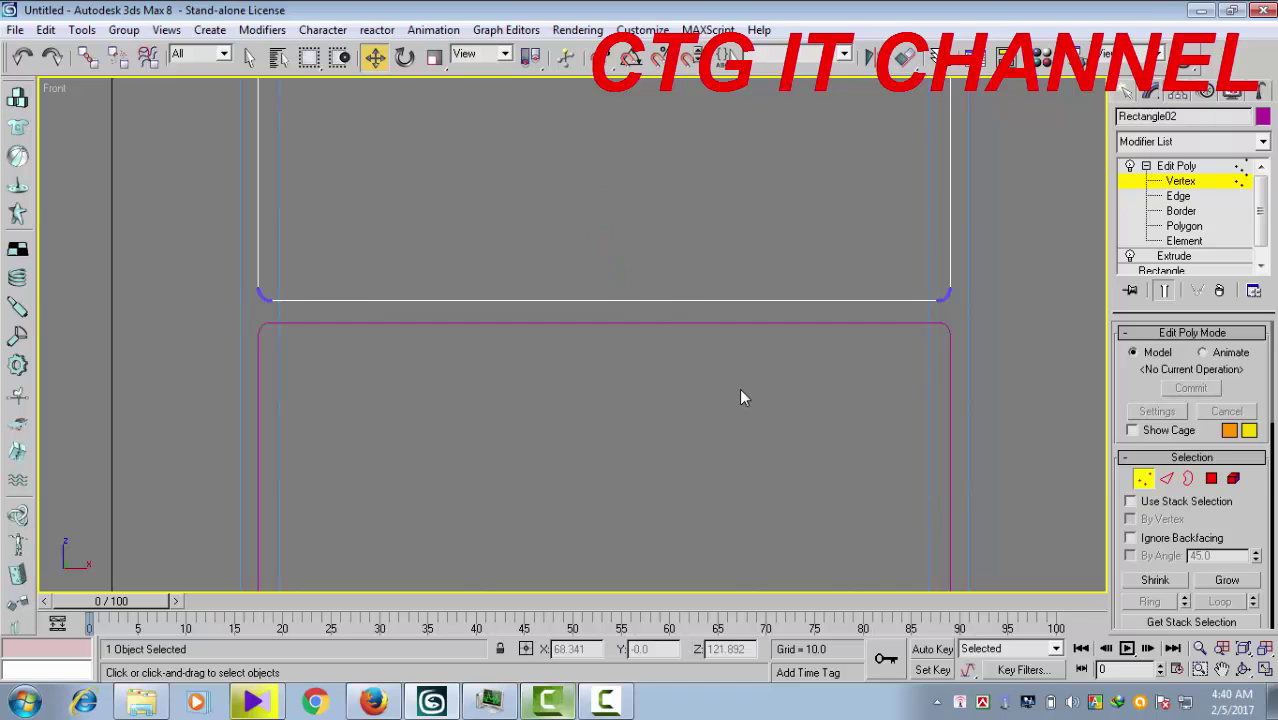
pyautogui.scroll(-3, 739, 390)
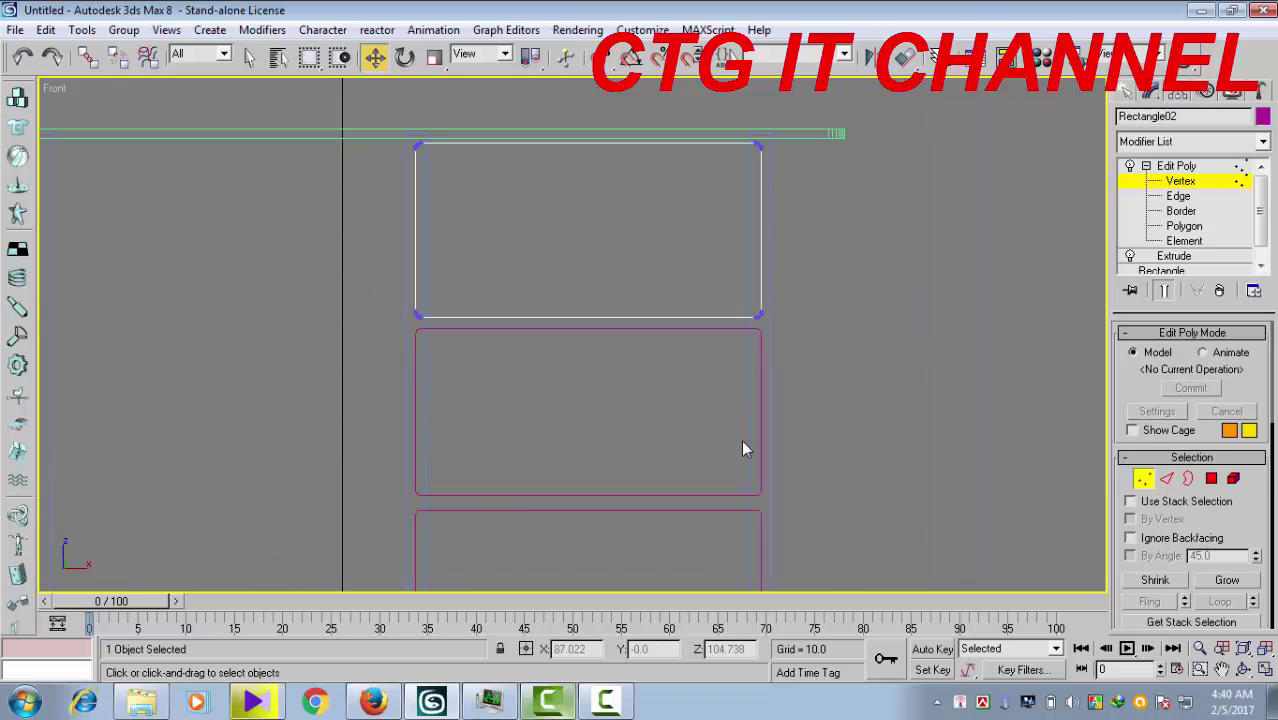
pyautogui.moveTo(940, 390); pyautogui.dragTo(956, 320, button='middle')
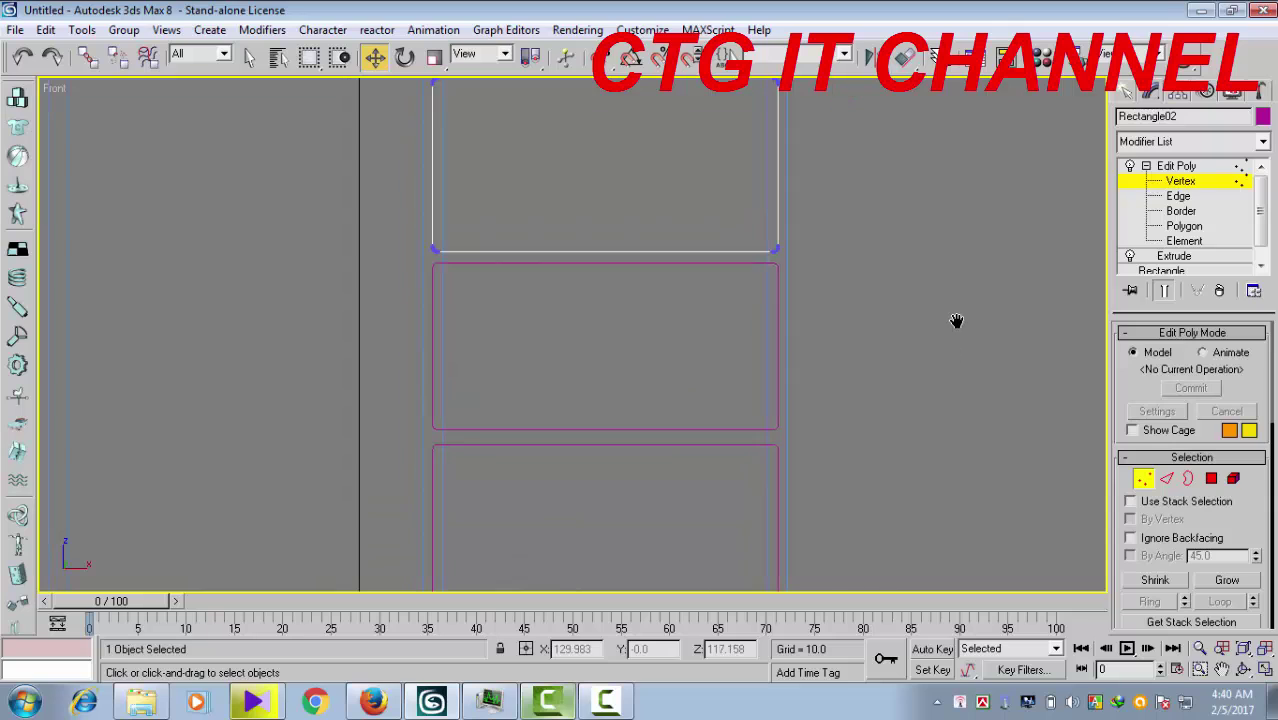
pyautogui.moveTo(656, 337); pyautogui.dragTo(689, 412, button='middle')
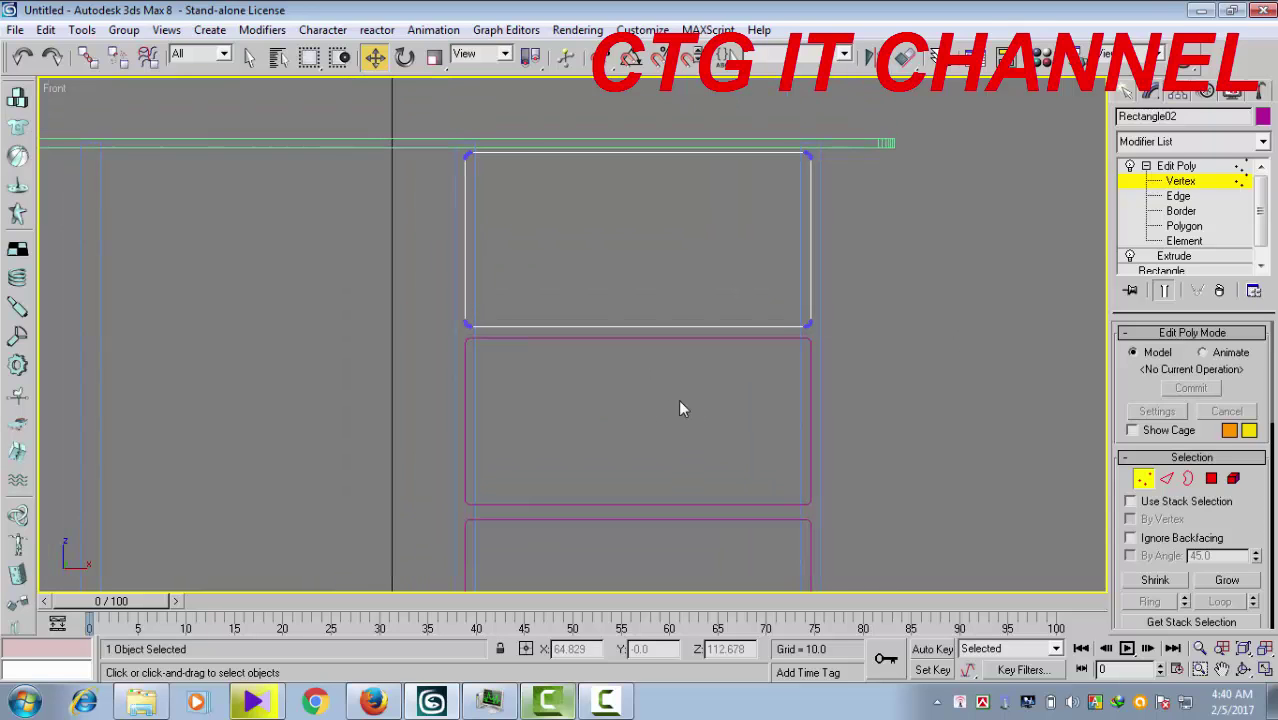
pyautogui.moveTo(870, 285); pyautogui.dragTo(476, 366)
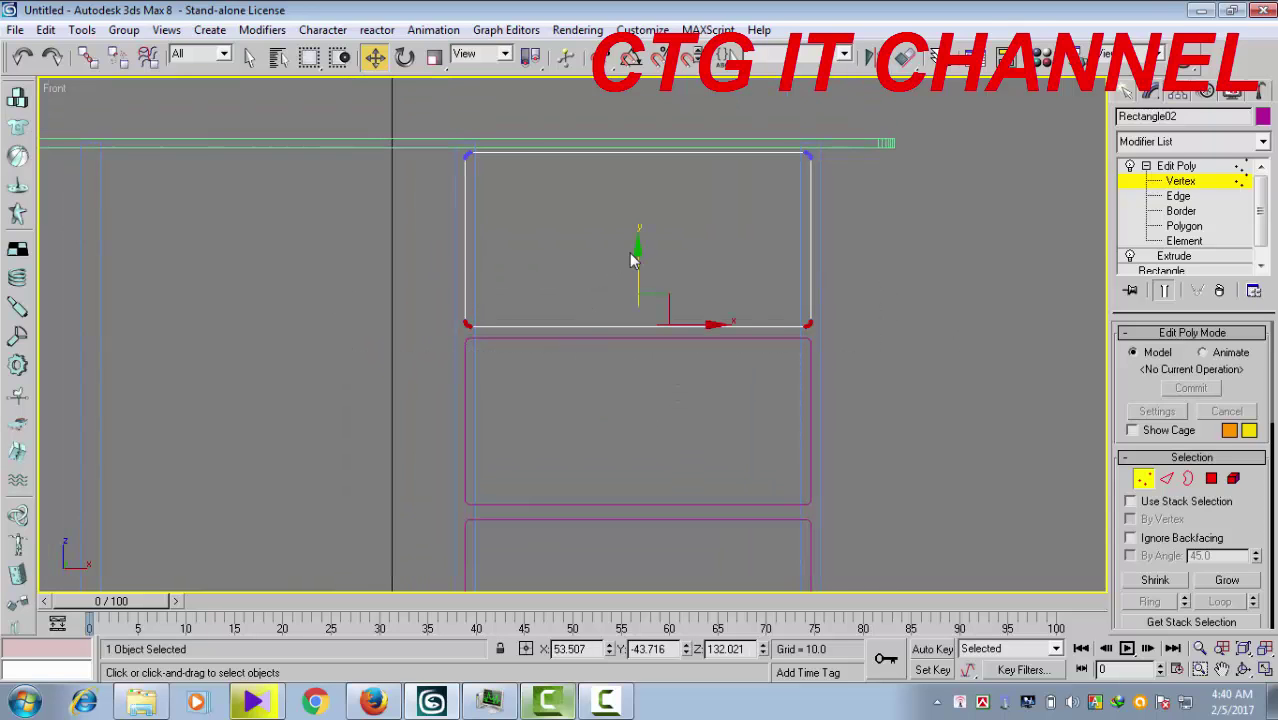
pyautogui.moveTo(638, 249); pyautogui.dragTo(636, 263)
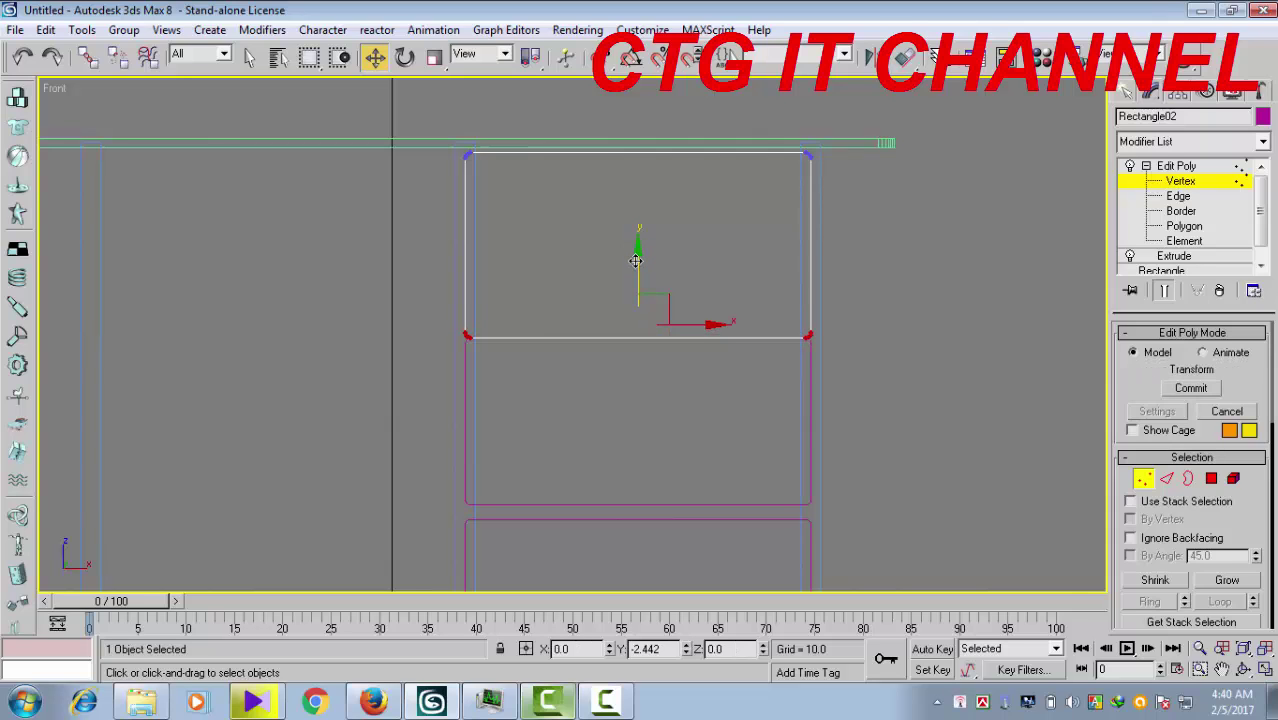
pyautogui.click(1180, 181)
# Zoom out over the drawer column and select the three lower drawer rectangles
pyautogui.moveTo(983, 423); pyautogui.dragTo(873, 263, button='middle')
pyautogui.scroll(-2, 903, 334)
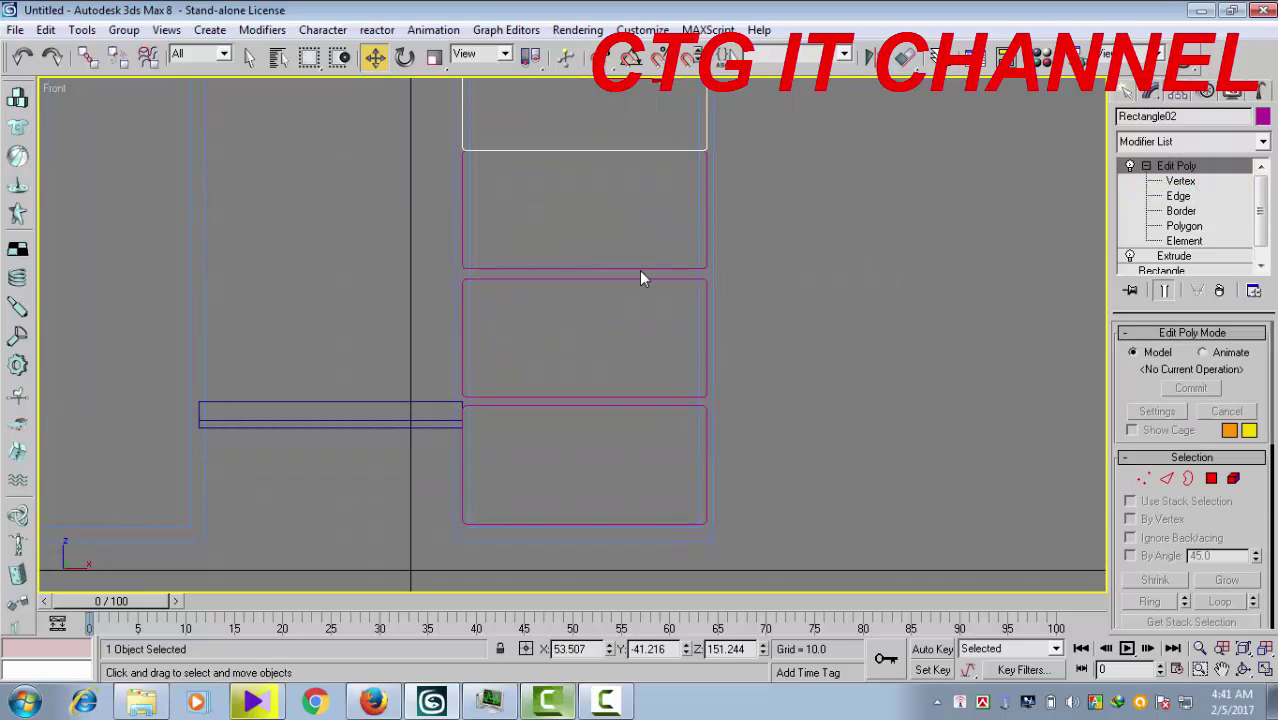
pyautogui.moveTo(588, 472); pyautogui.dragTo(589, 471)
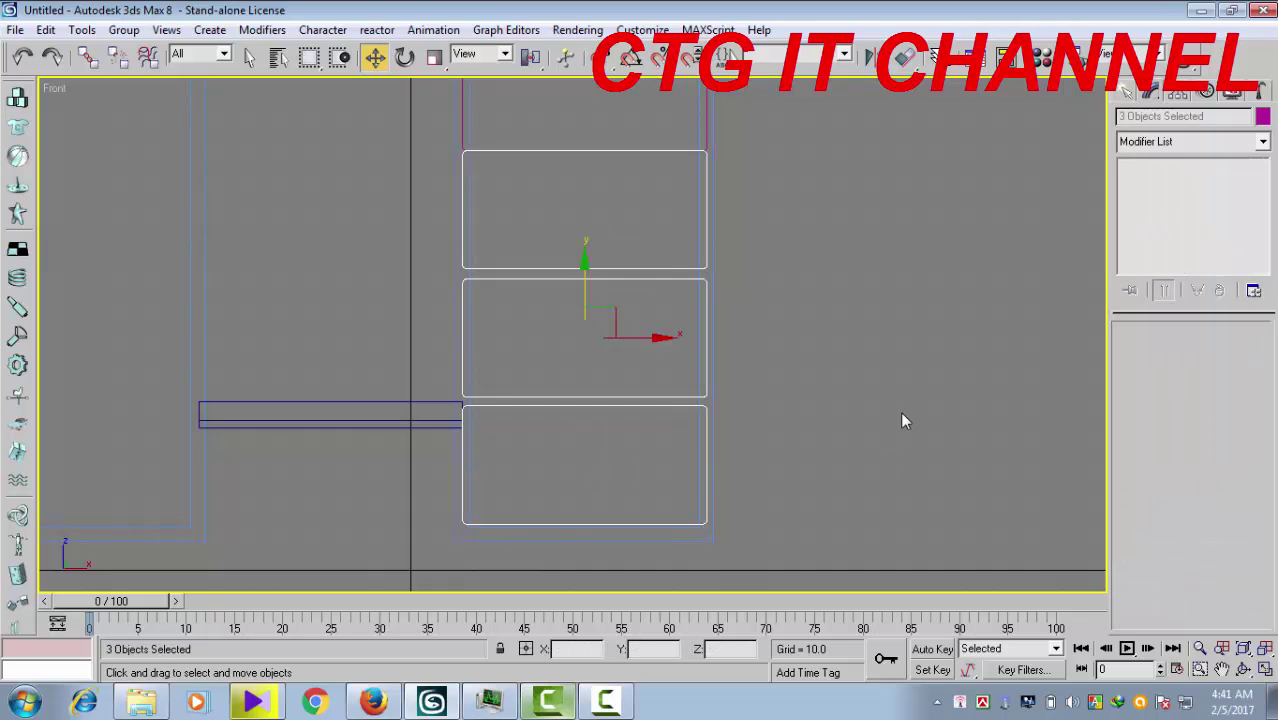
# Delete the three lower drawer rectangles and select the remaining magenta drawer front
pyautogui.press('Delete')
pyautogui.moveTo(839, 334); pyautogui.dragTo(715, 349, button='middle')
pyautogui.click(661, 311)
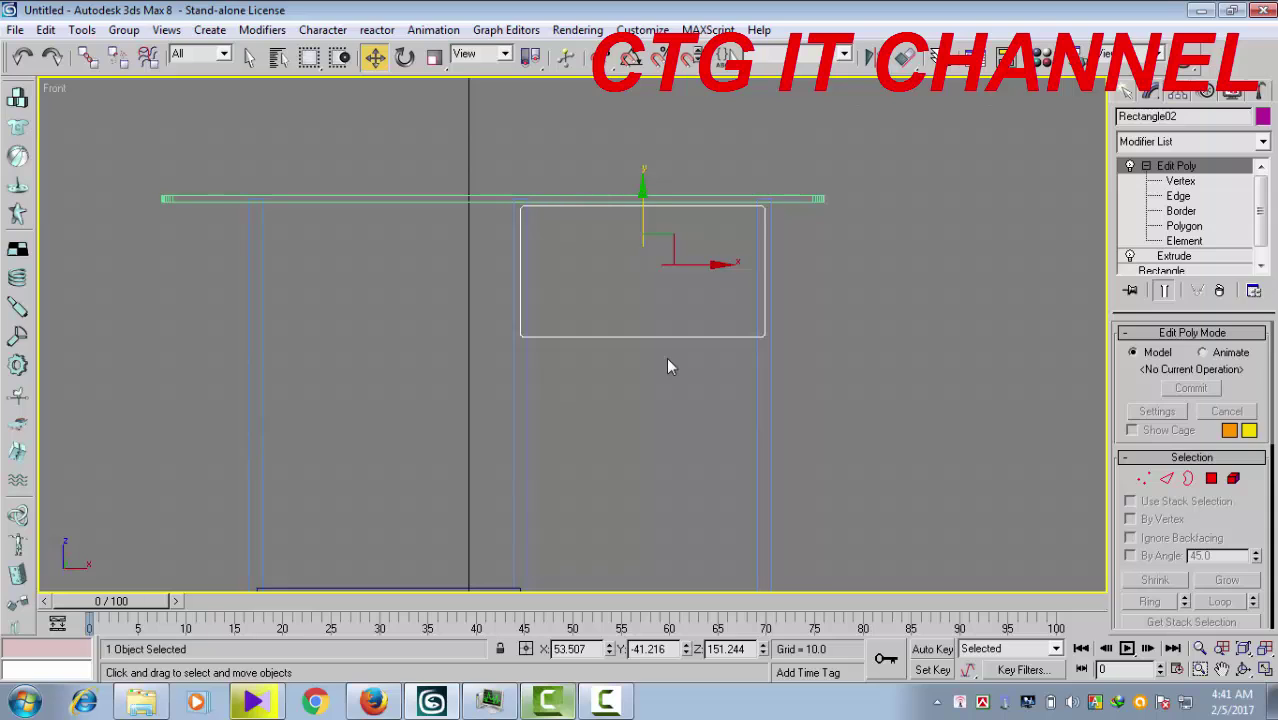
# Shift-drag the drawer front downward to clone it, setting Number of Copies to 3
pyautogui.scroll(3, 665, 380)
pyautogui.scroll(1, 686, 400)
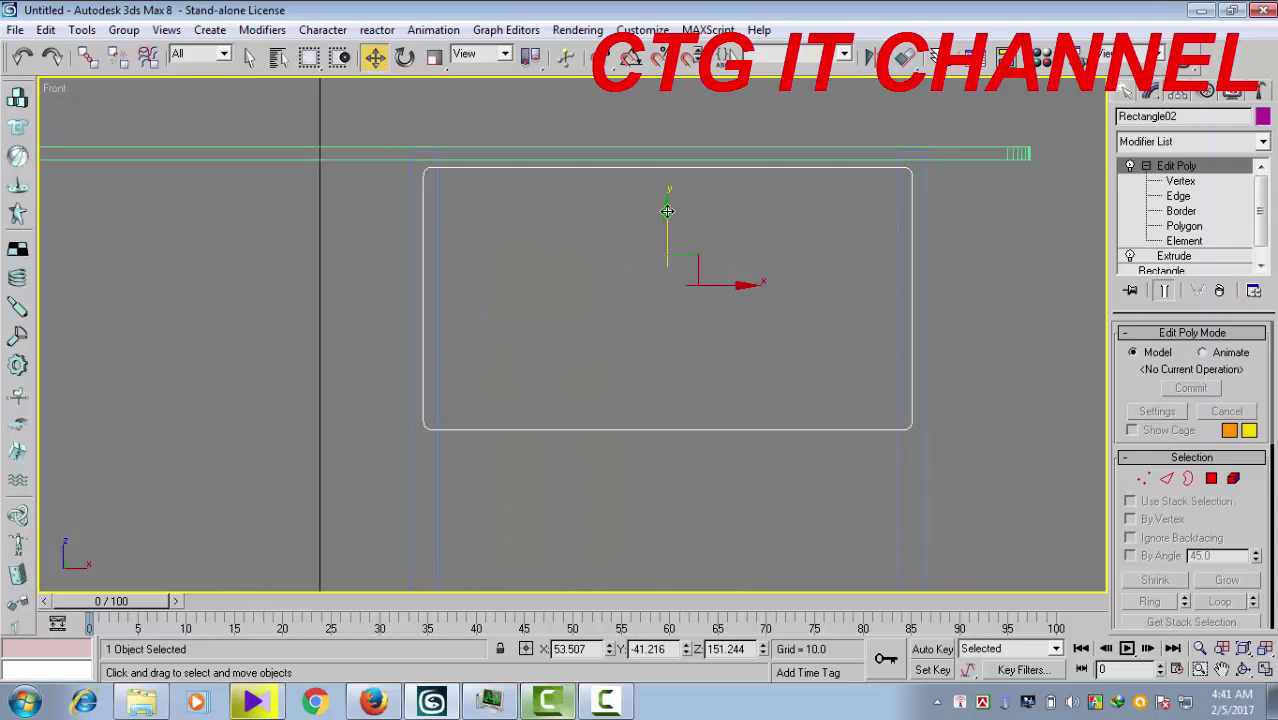
pyautogui.moveTo(667, 211); pyautogui.dragTo(667, 370)
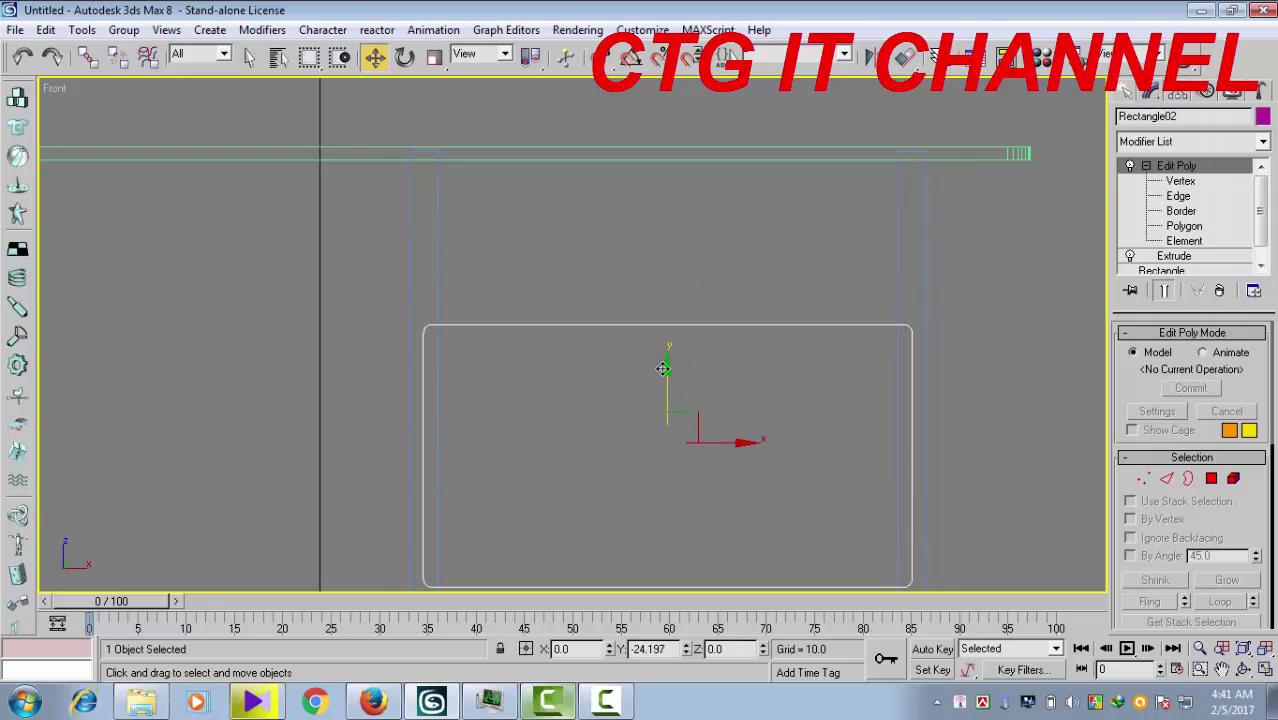
pyautogui.hotkey('ctrl', 'z')
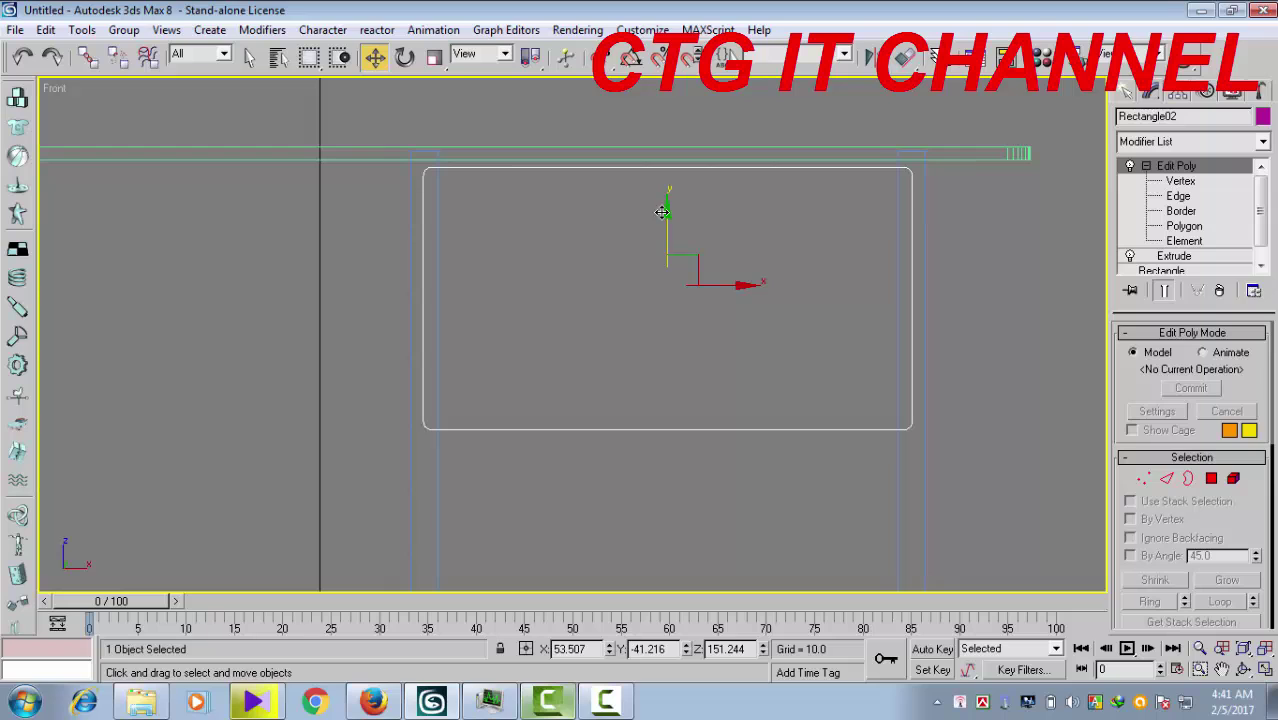
pyautogui.keyDown('shift'); pyautogui.moveTo(667, 211); pyautogui.dragTo(666, 476); pyautogui.keyUp('shift')
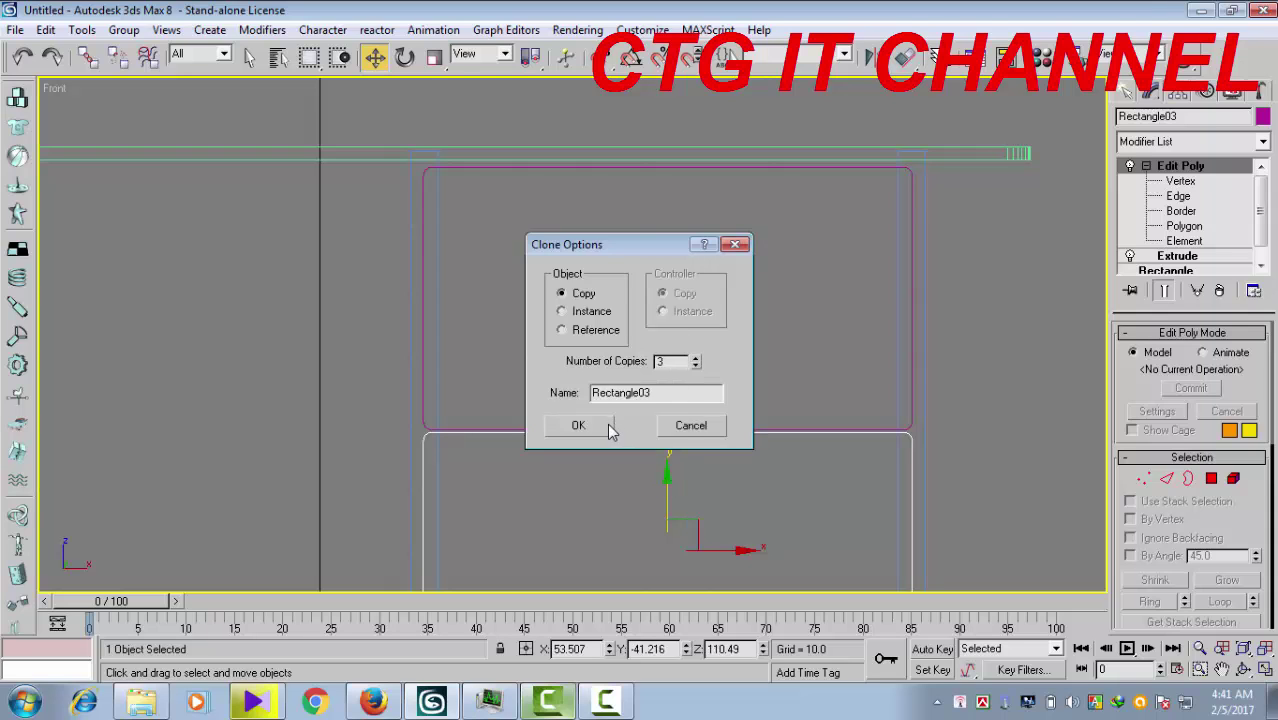
# Confirm the 3 copies and frame the bottom rectangle in the Front view
pyautogui.click(578, 425)
pyautogui.moveTo(733, 405); pyautogui.dragTo(561, 353, button='middle')
pyautogui.scroll(-2, 716, 368)
pyautogui.moveTo(716, 368)
pyautogui.mouseDown(button='middle')
pyautogui.moveTo(757, 268)
pyautogui.moveTo(757, 229)
pyautogui.mouseUp(button='middle')
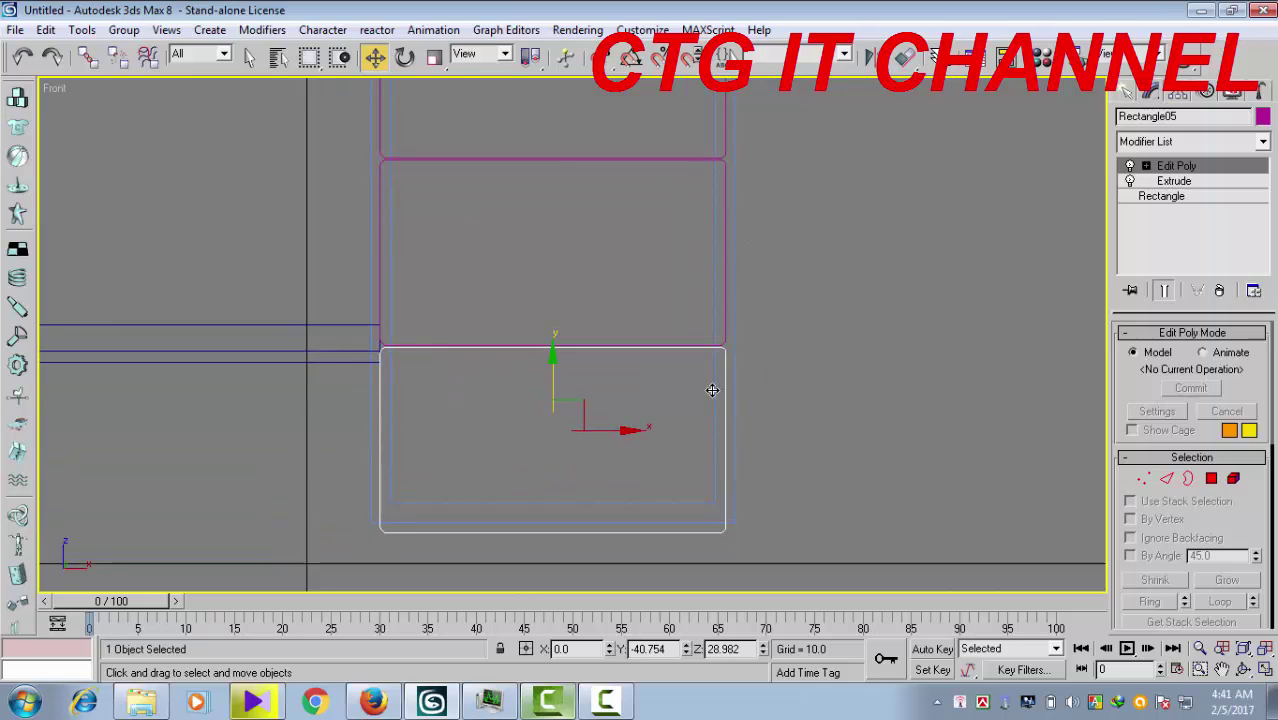
pyautogui.moveTo(712, 390)
pyautogui.mouseDown(button='middle')
pyautogui.moveTo(758, 386)
pyautogui.moveTo(646, 188)
pyautogui.mouseUp(button='middle')
pyautogui.scroll(2, 693, 385)
pyautogui.scroll(2, 692, 390)
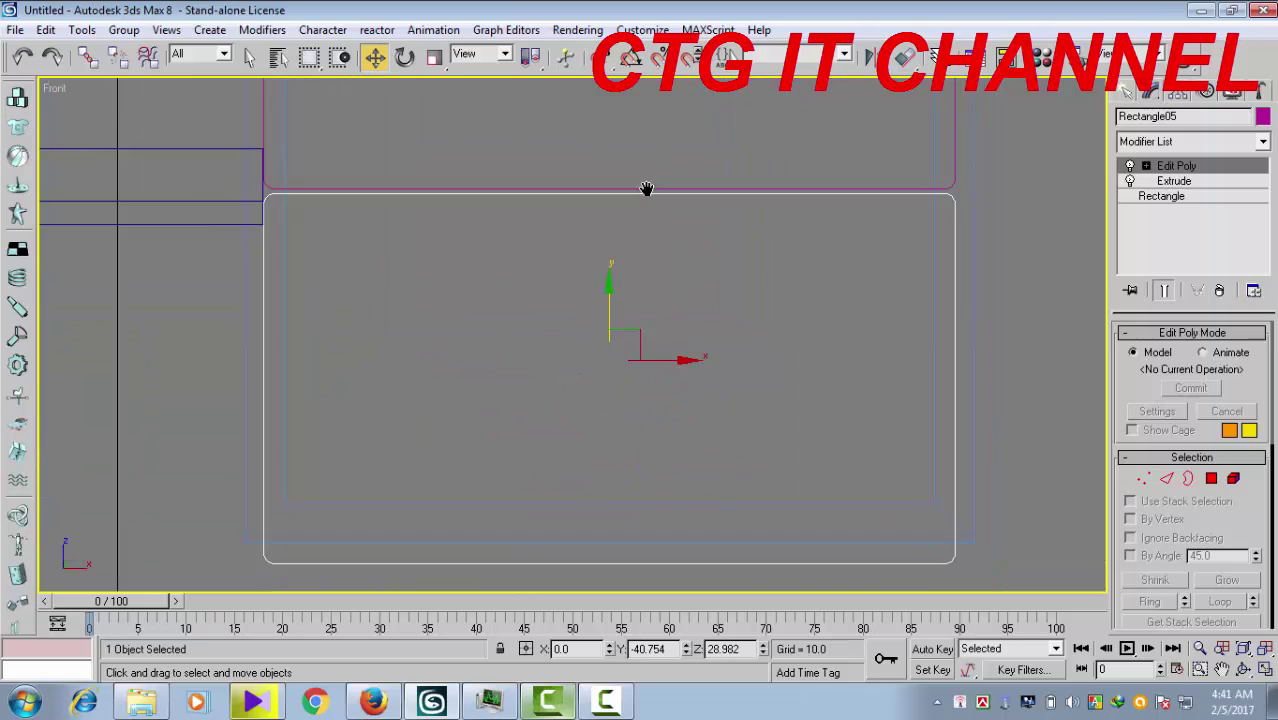
pyautogui.scroll(-2, 646, 188)
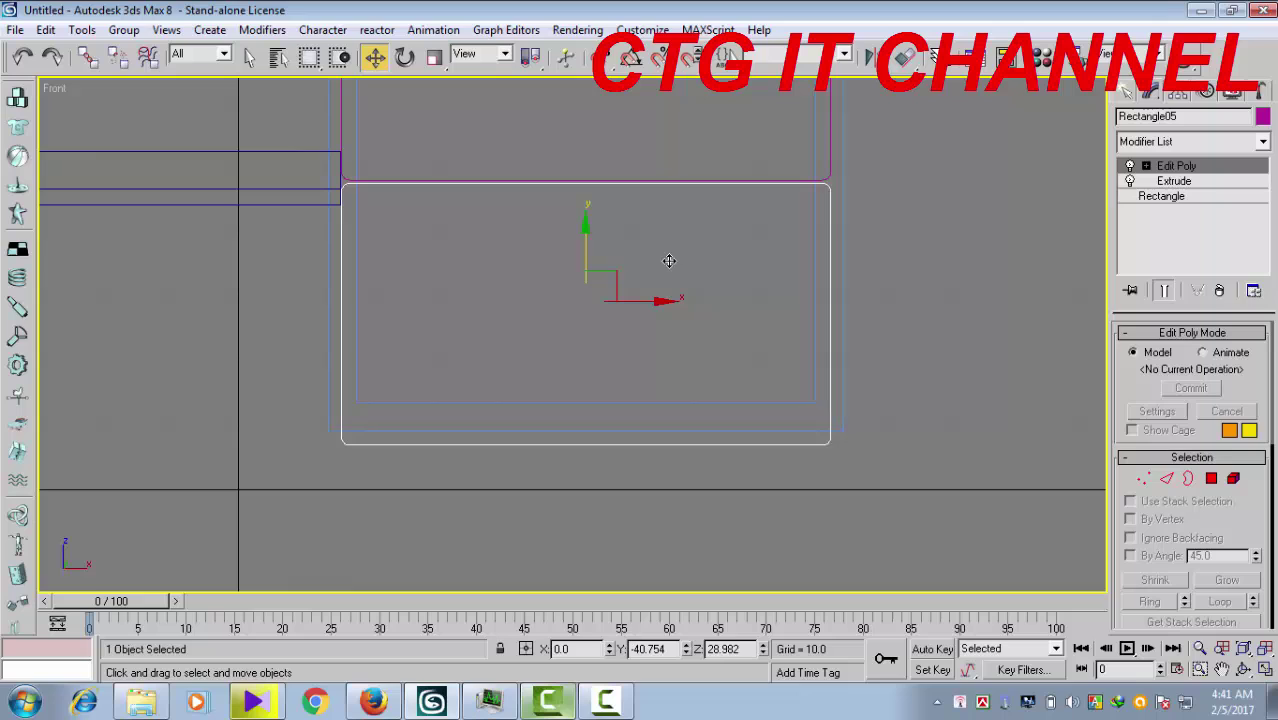
# Raise the bottom panel's lower-edge vertices in Edit Poly to shorten Rectangle05
pyautogui.click(1146, 165)
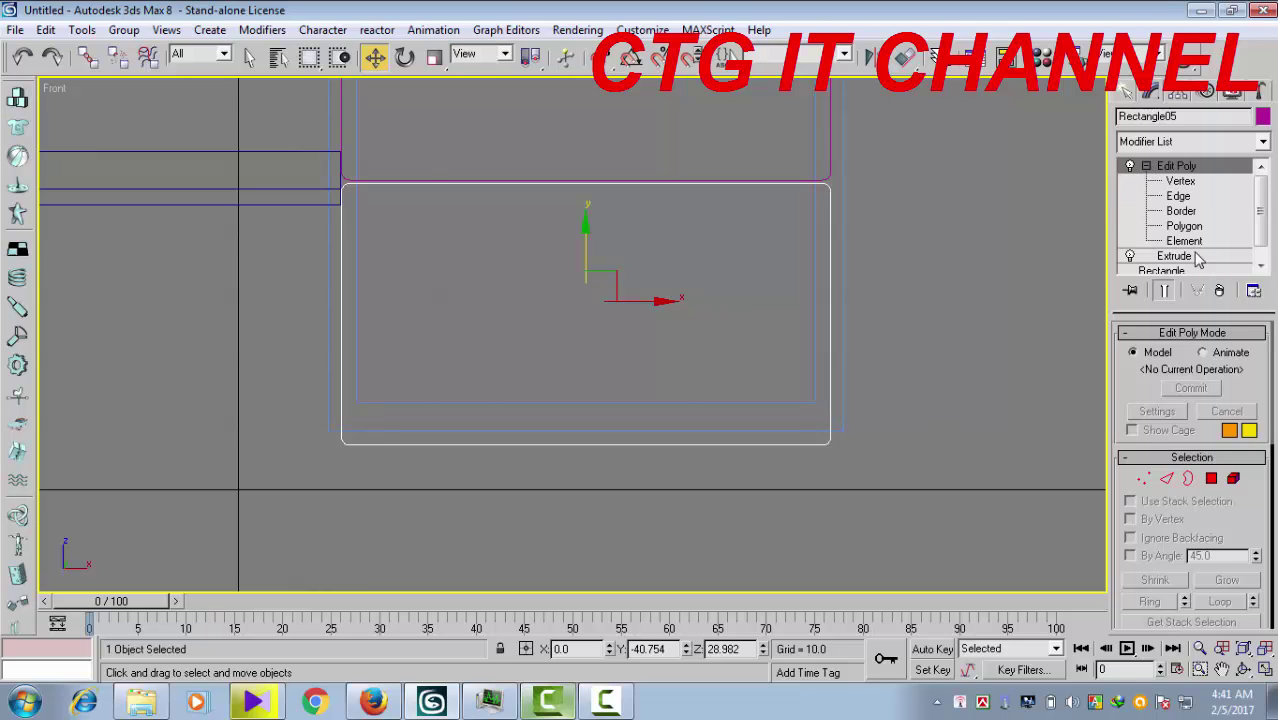
pyautogui.click(1180, 181)
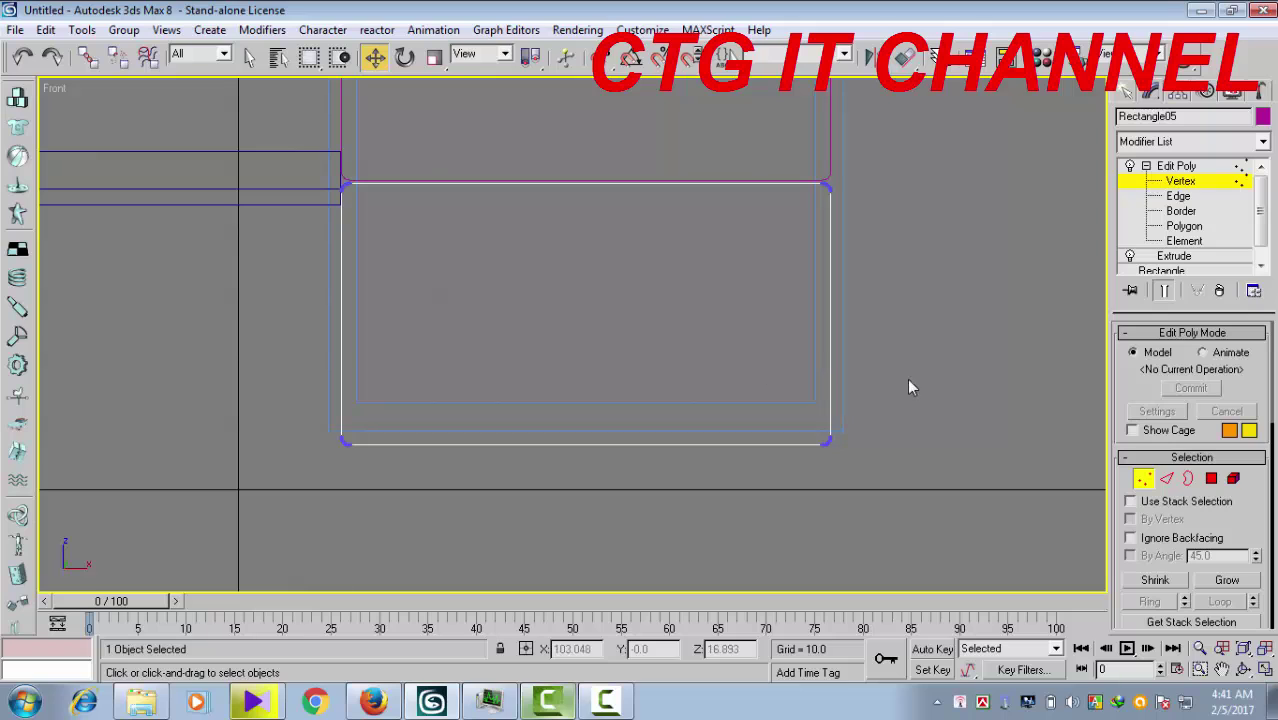
pyautogui.moveTo(907, 392); pyautogui.dragTo(291, 502)
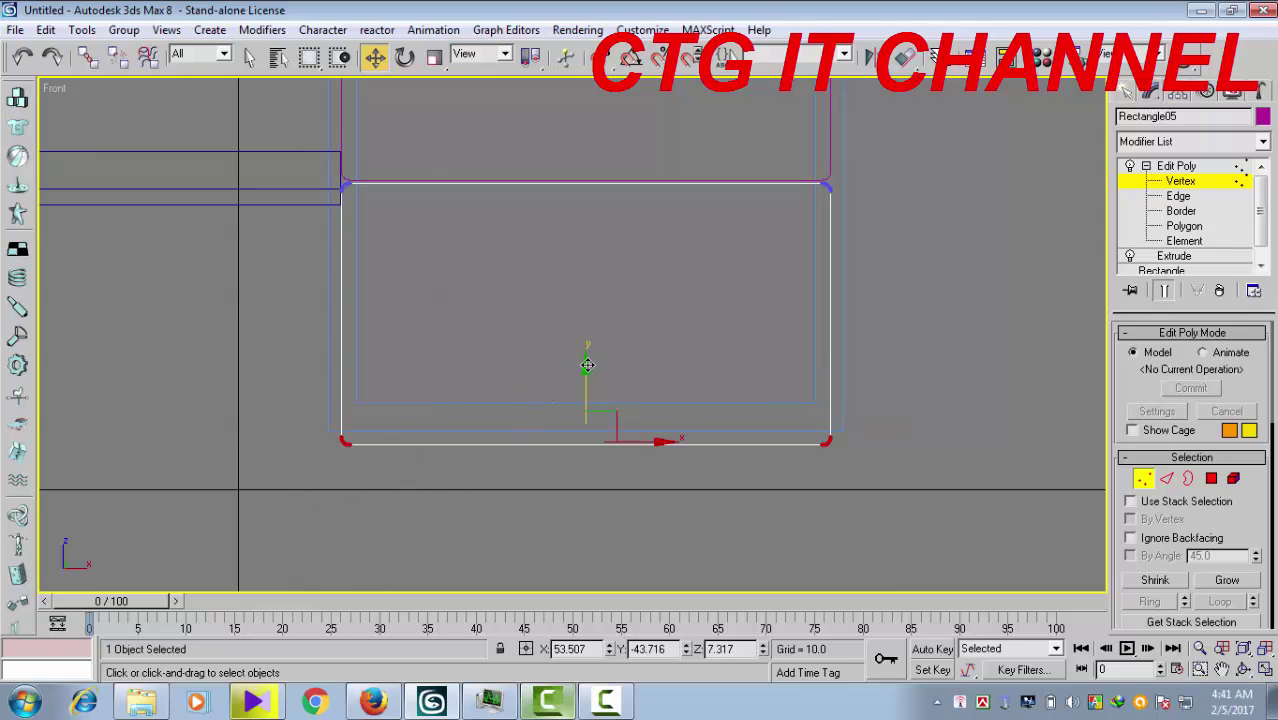
pyautogui.moveTo(585, 366); pyautogui.dragTo(585, 320)
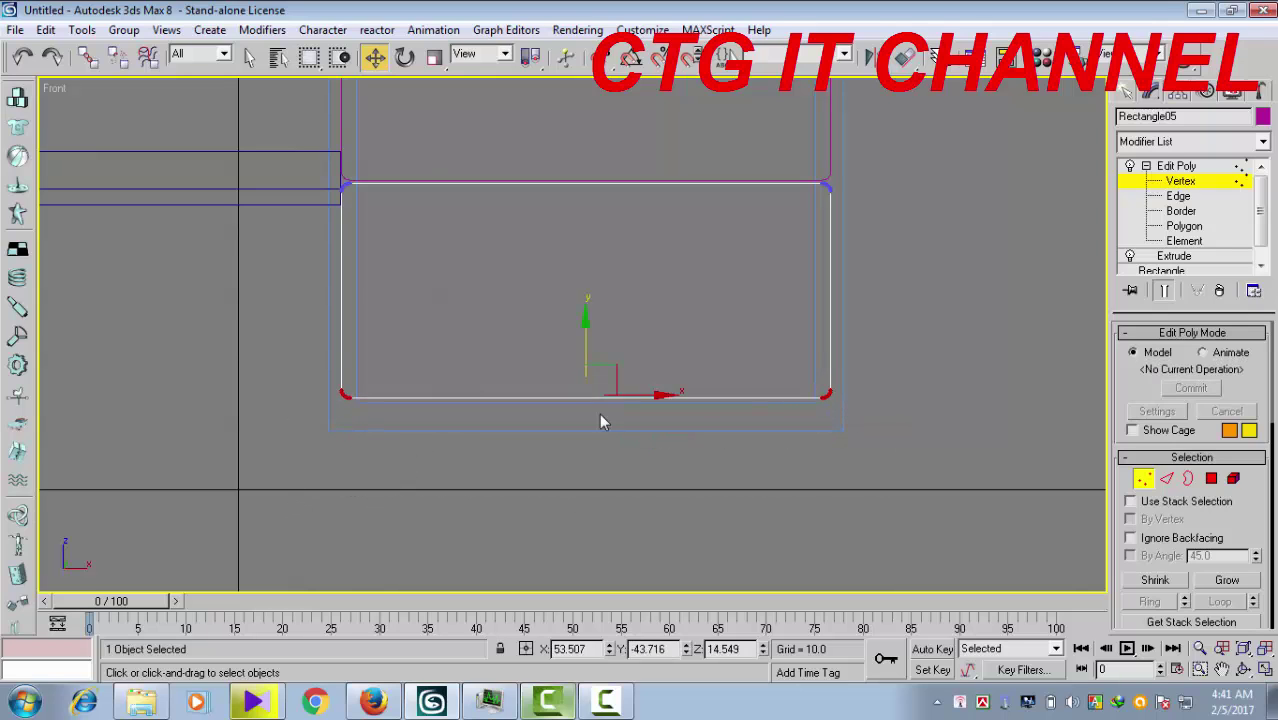
pyautogui.scroll(3, 602, 422)
pyautogui.moveTo(620, 420)
pyautogui.mouseDown()
pyautogui.moveTo(601, 356)
pyautogui.moveTo(601, 368)
pyautogui.mouseUp()
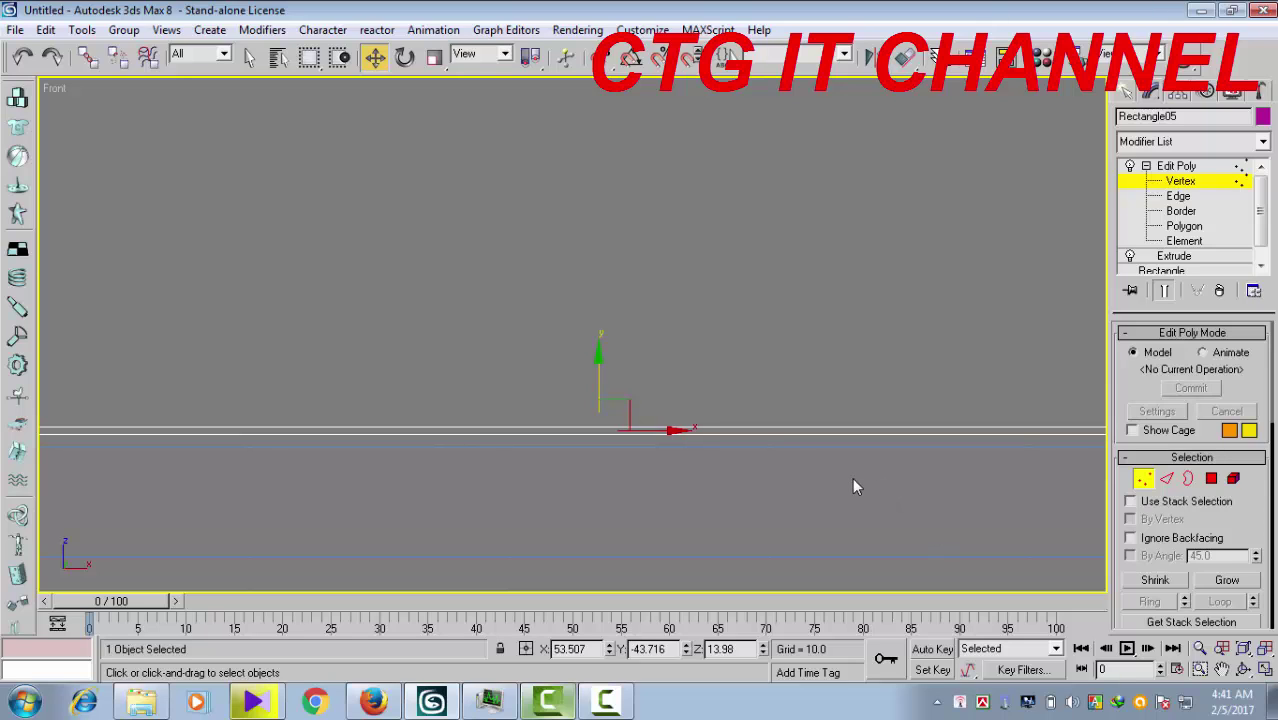
pyautogui.press('z')
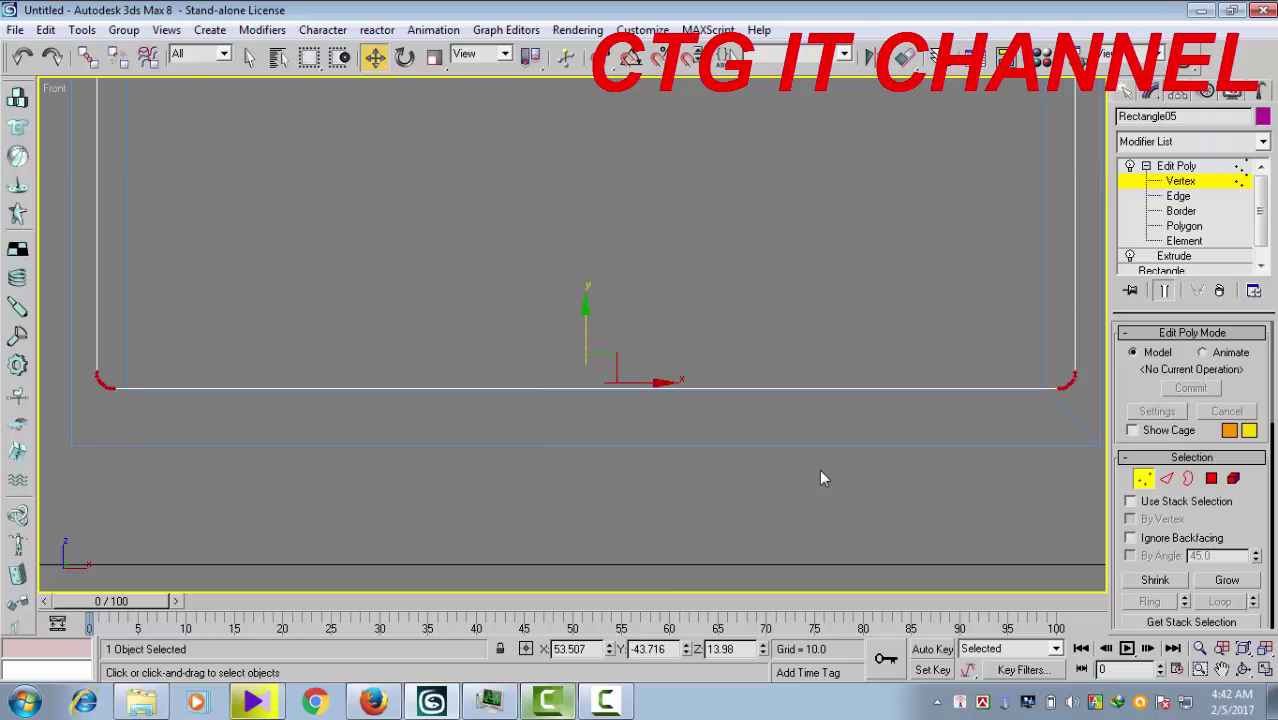
# Return to the Edit Poly top level and undo the accidental skew of the panel
pyautogui.scroll(3, 680, 470)
pyautogui.scroll(-5, 658, 479)
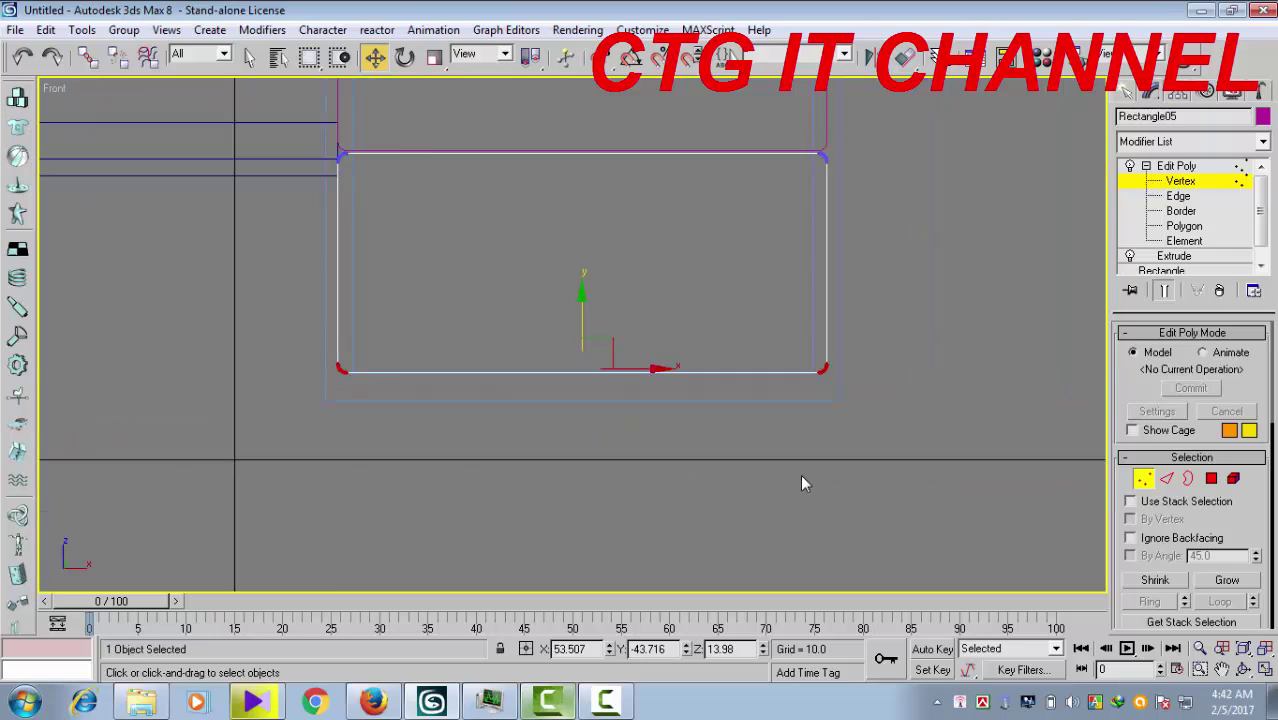
pyautogui.scroll(-2, 804, 485)
pyautogui.scroll(-2, 829, 476)
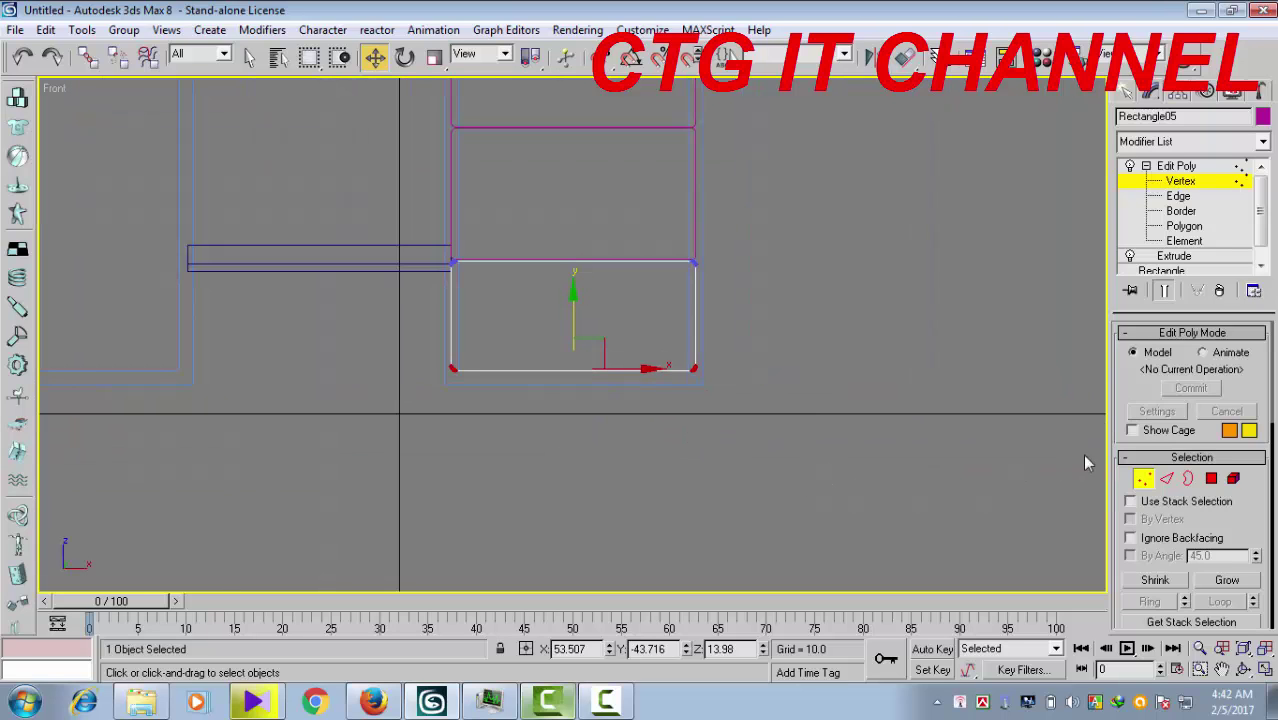
pyautogui.click(1176, 166)
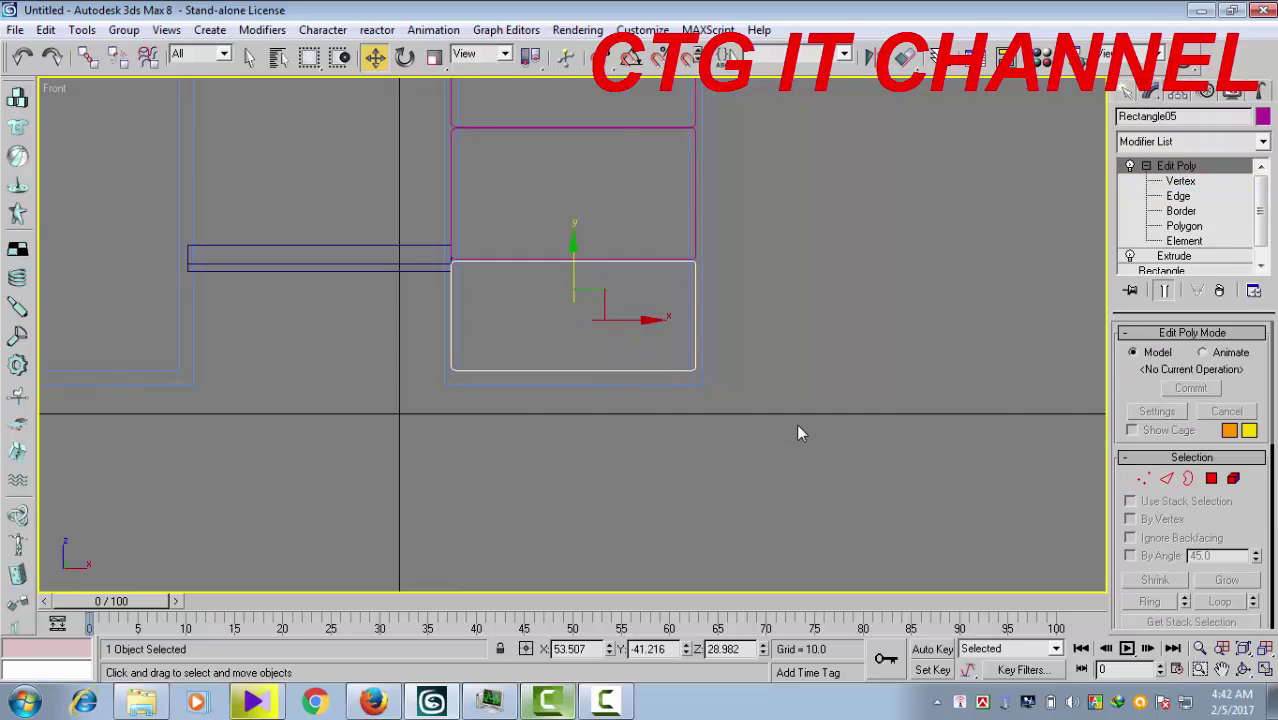
pyautogui.hotkey('ctrl', 'z')
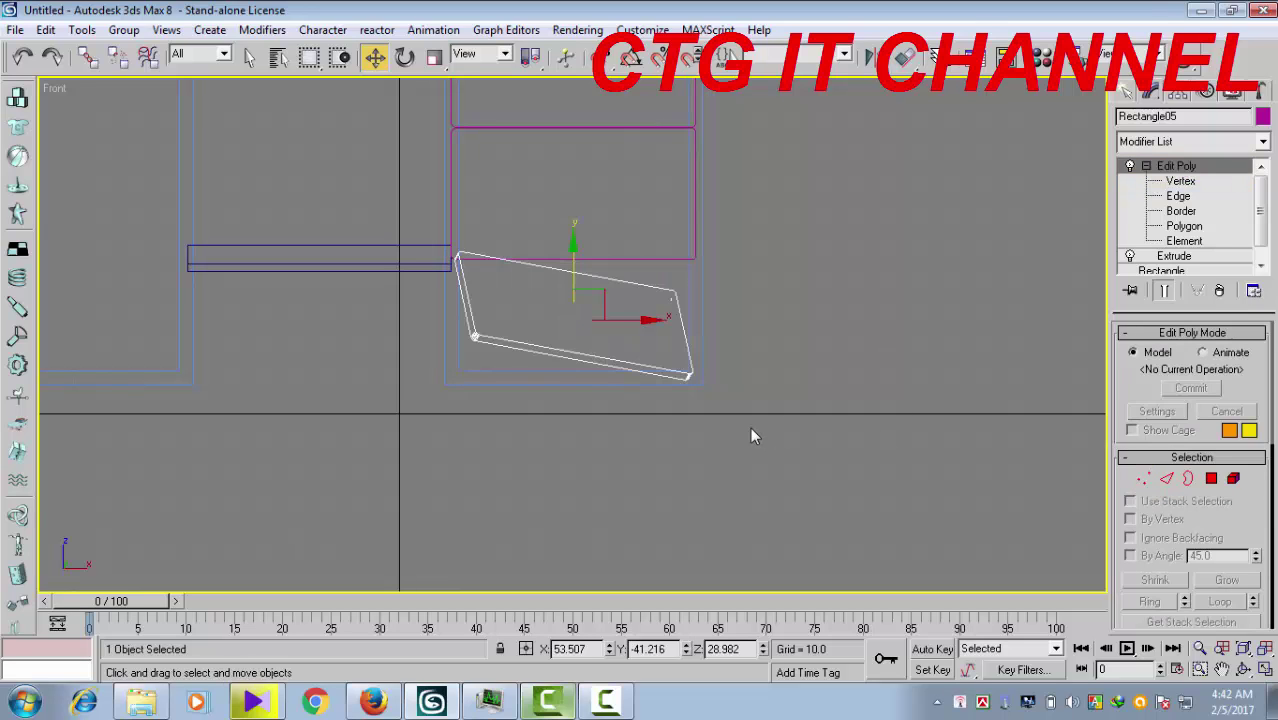
pyautogui.hotkey('ctrl', 'z')
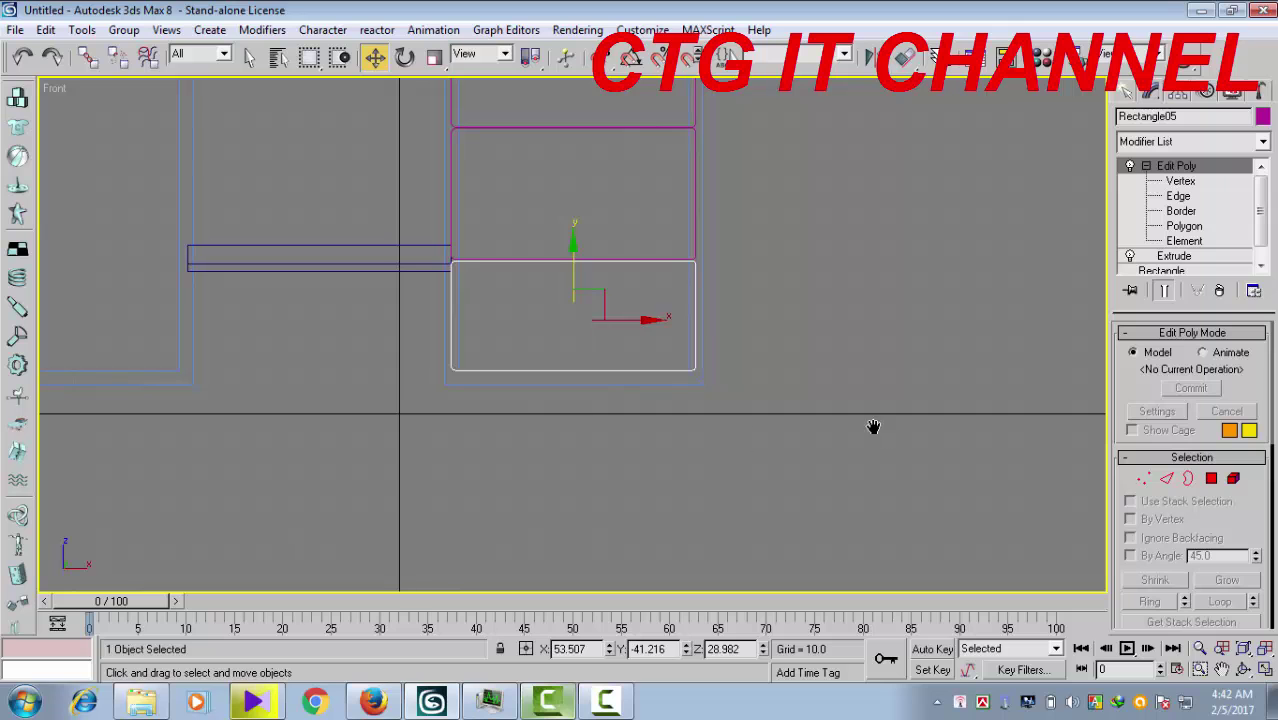
pyautogui.scroll(-3, 846, 389)
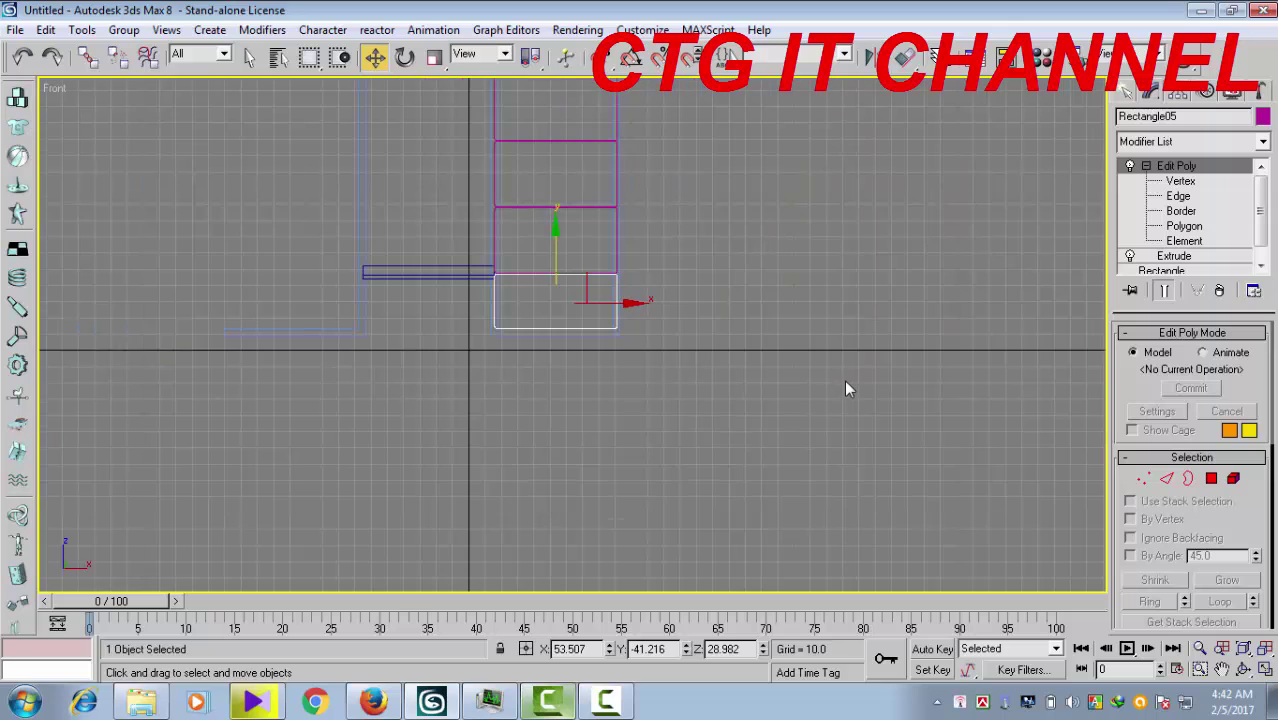
# Maximize the Perspective view, adjust the angle on the desk, and render it
pyautogui.click(1265, 670)
pyautogui.rightClick(658, 474)
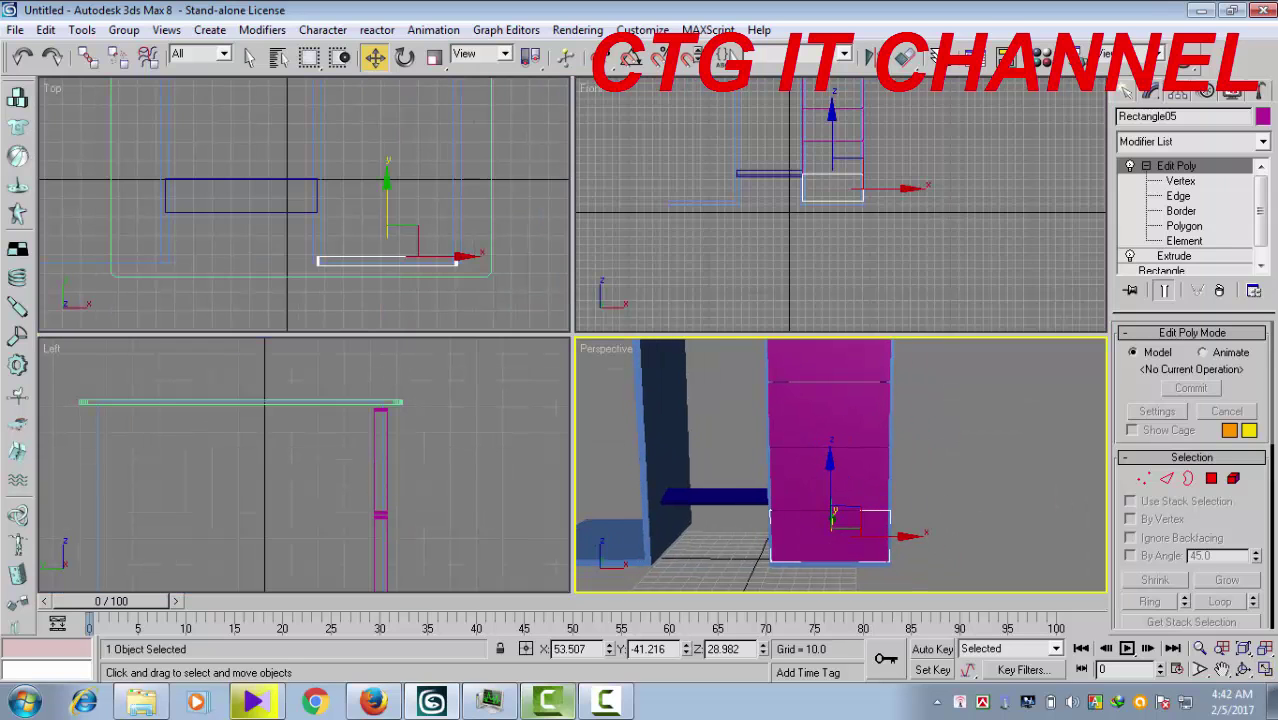
pyautogui.click(1265, 670)
pyautogui.moveTo(886, 476)
pyautogui.keyDown('alt'); pyautogui.mouseDown(button='middle')
pyautogui.moveTo(755, 457)
pyautogui.moveTo(807, 500)
pyautogui.mouseUp(button='middle'); pyautogui.keyUp('alt')
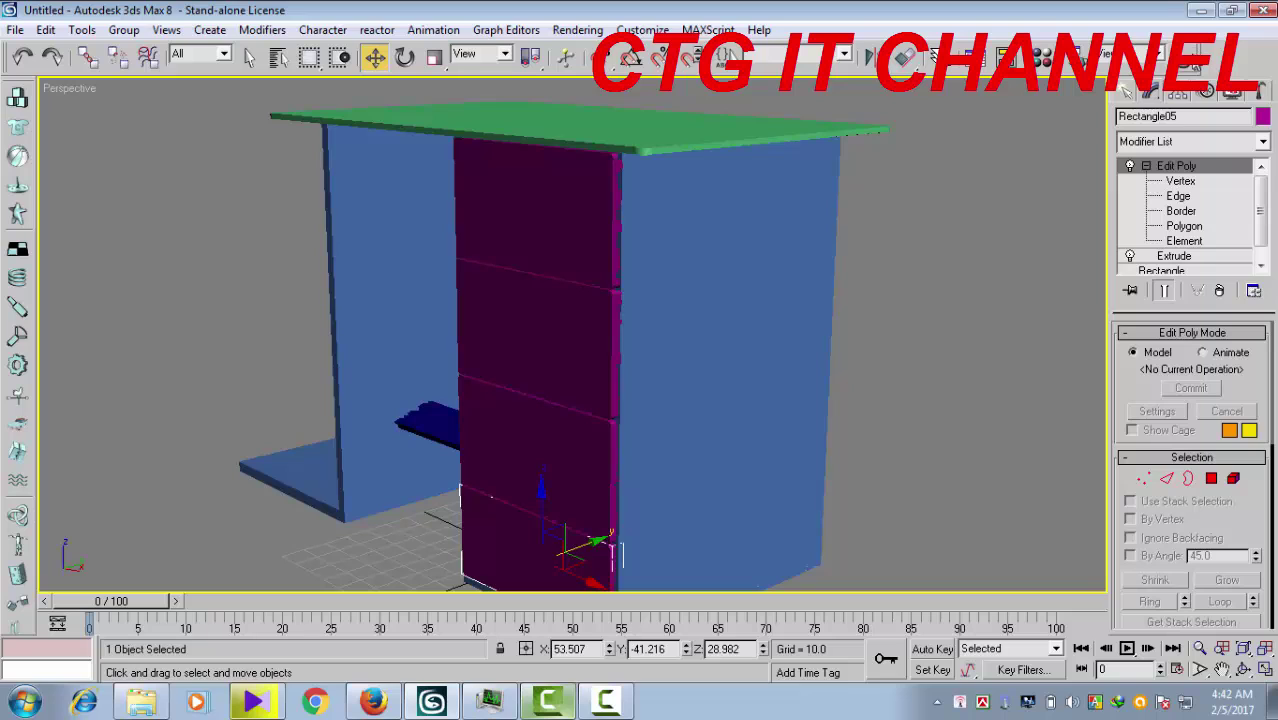
pyautogui.hotkey('shift', 'q')
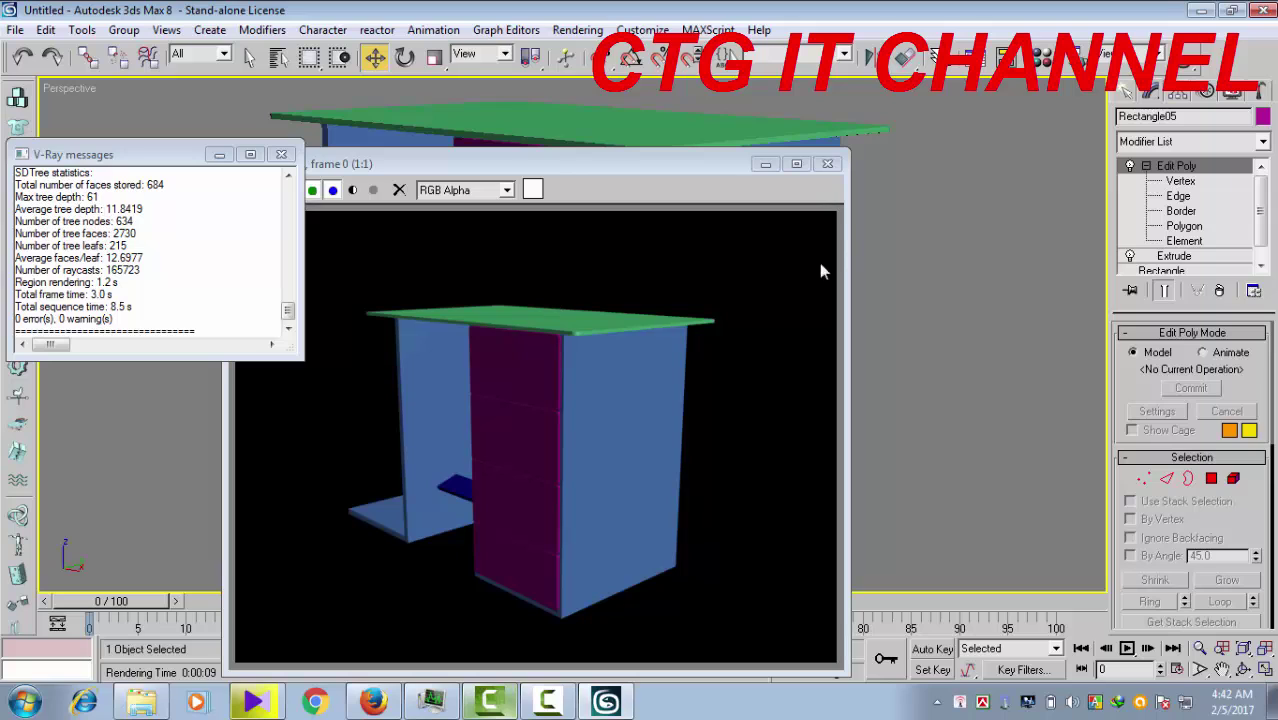
# Inspect the render full-screen, then close the frame buffer and V-Ray messages window
pyautogui.click(797, 165)
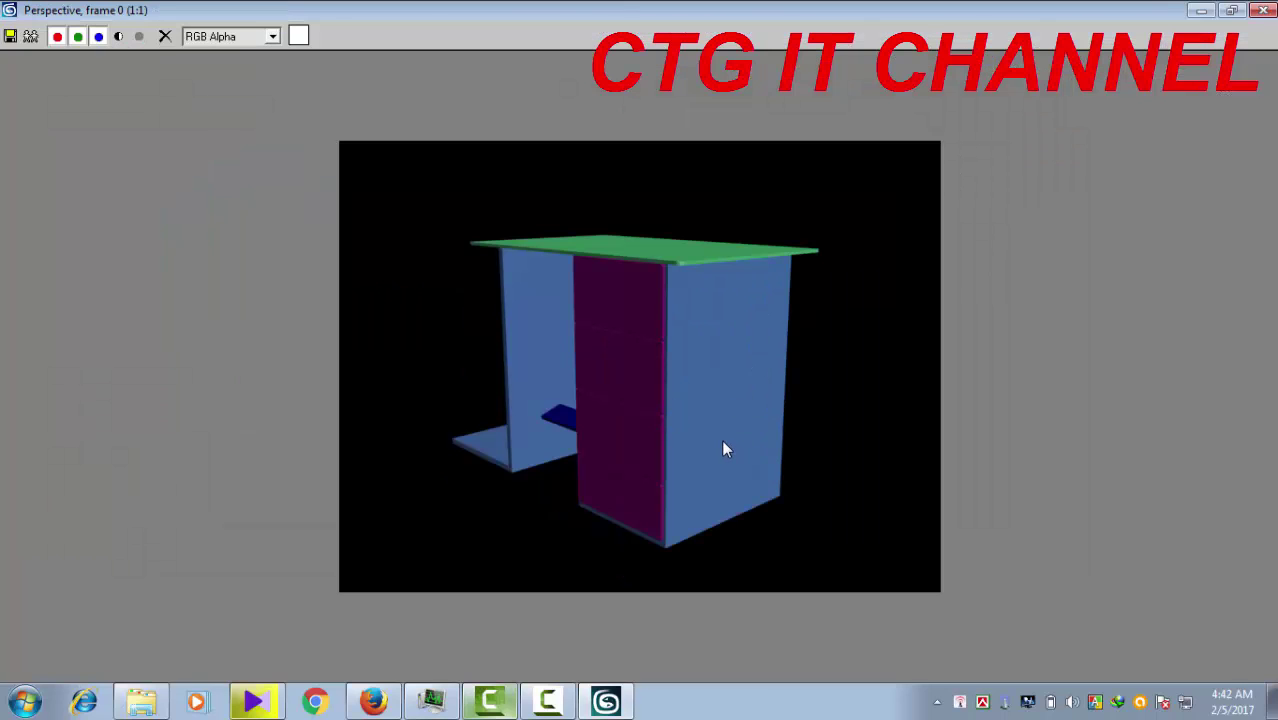
pyautogui.scroll(1, 723, 441)
pyautogui.scroll(-1, 722, 441)
pyautogui.click(1267, 11)
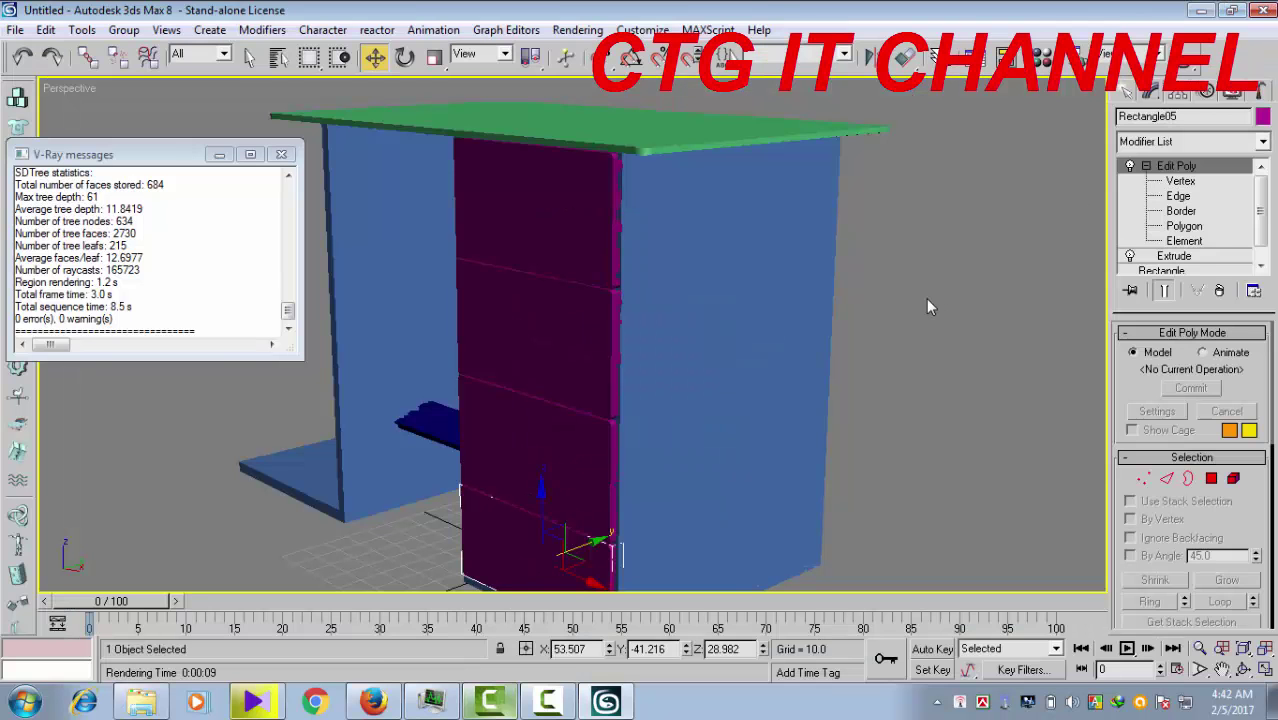
pyautogui.click(281, 154)
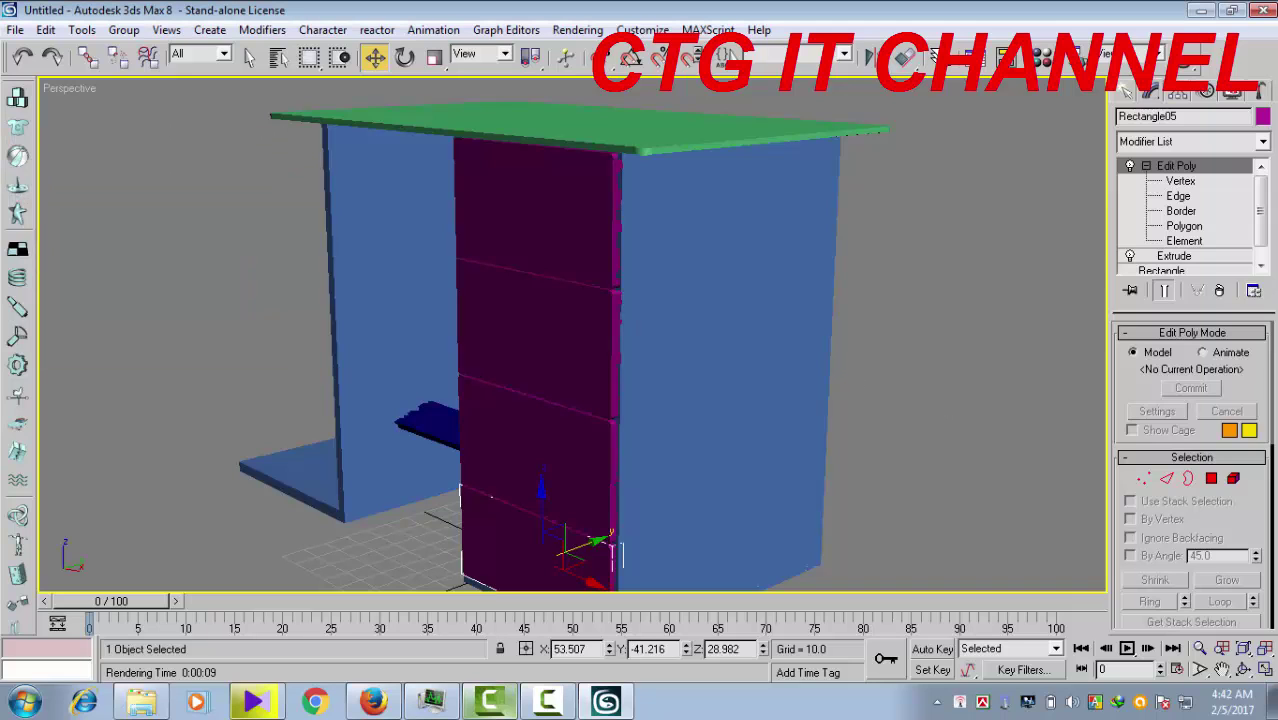
# Restore four viewports, pan the Front and Top views, and select the L-shaped Line01 panel
pyautogui.click(1265, 670)
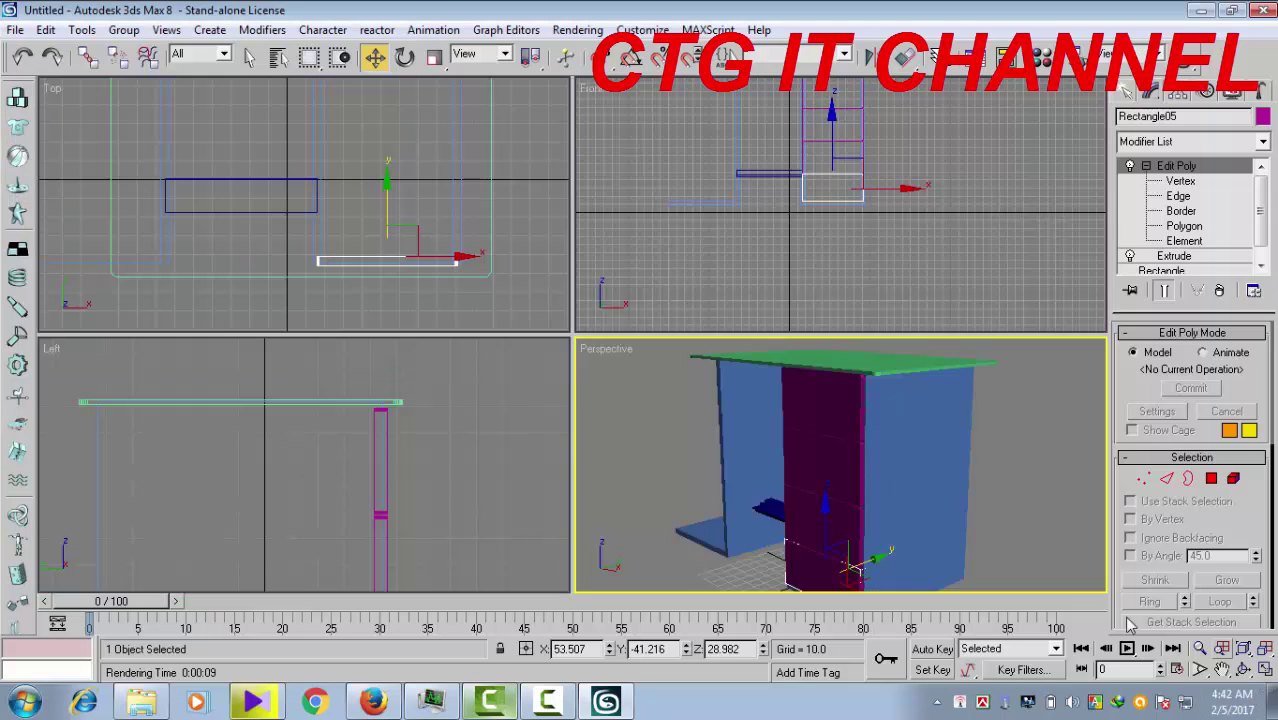
pyautogui.moveTo(826, 268); pyautogui.dragTo(845, 291, button='middle')
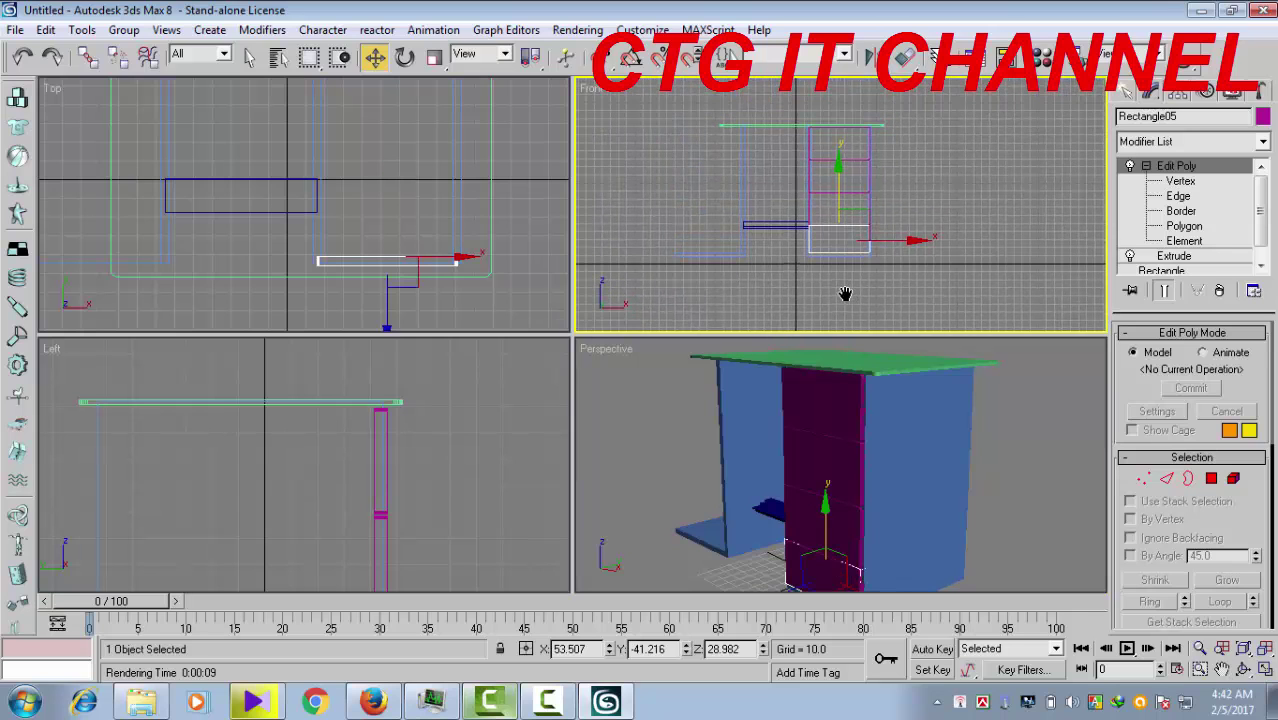
pyautogui.rightClick(330, 500)
pyautogui.scroll(-3, 331, 500)
pyautogui.moveTo(414, 516); pyautogui.dragTo(394, 445, button='middle')
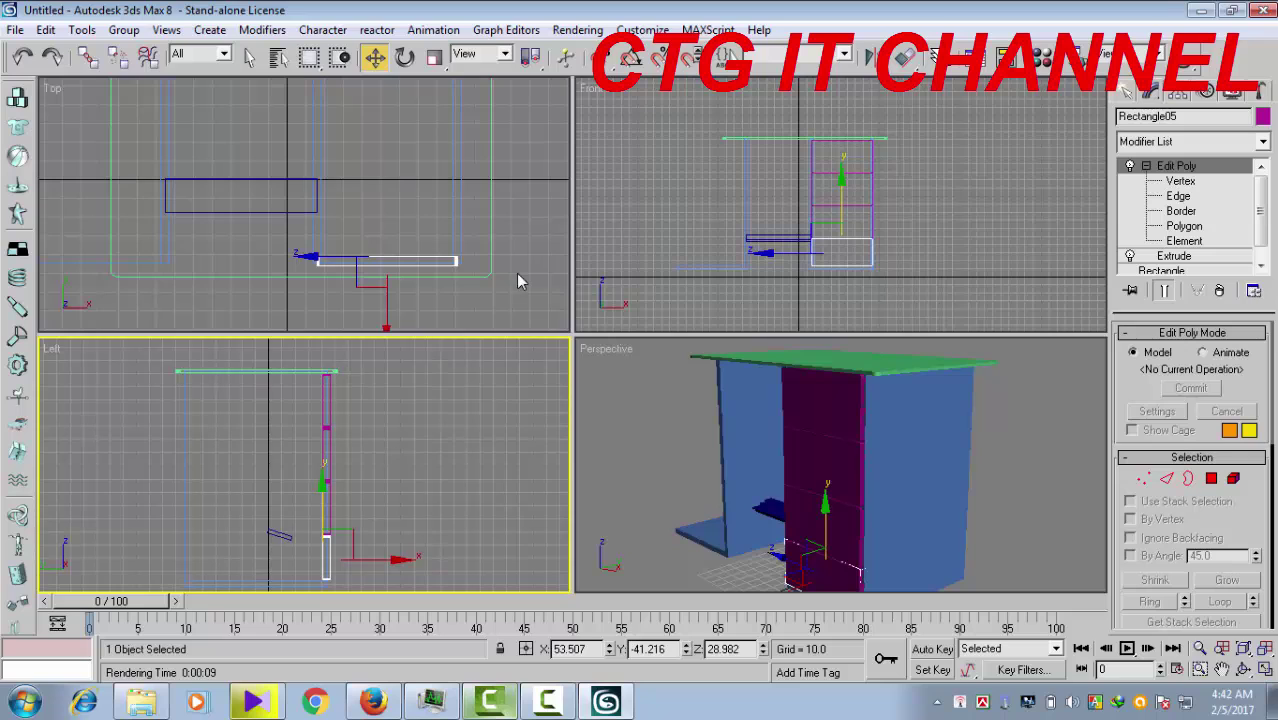
pyautogui.moveTo(499, 260); pyautogui.dragTo(476, 268, button='middle')
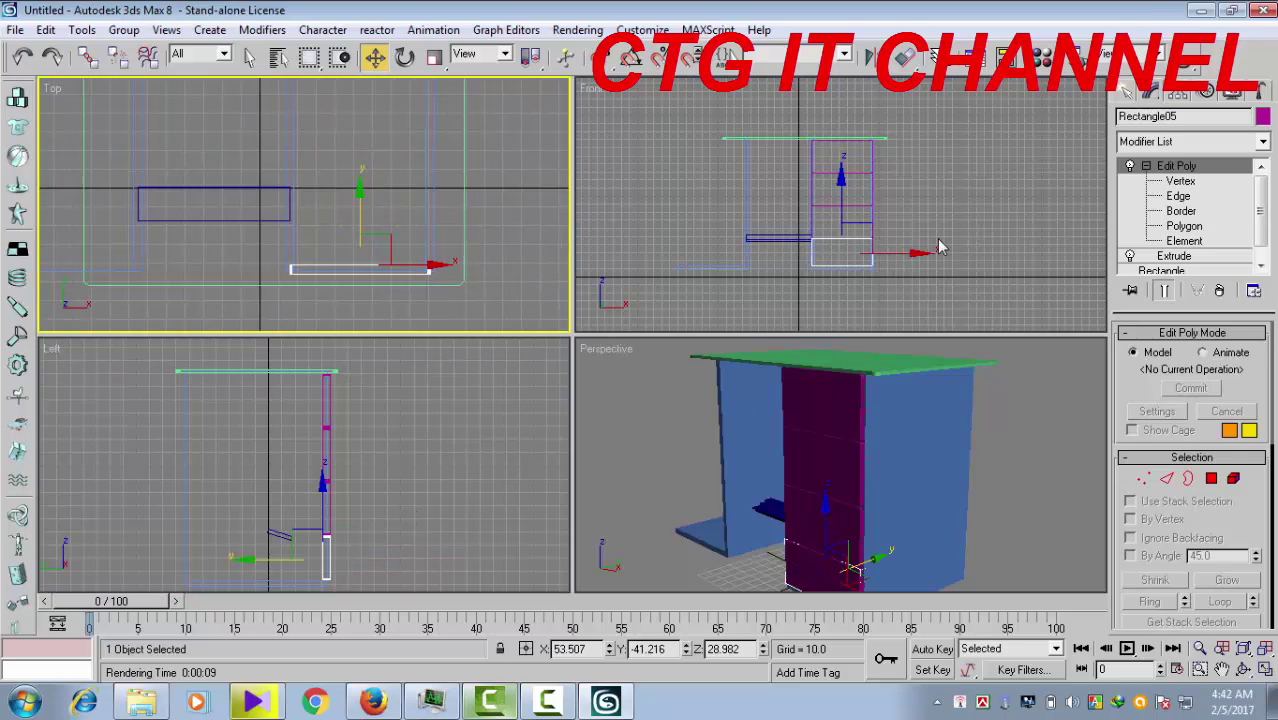
pyautogui.moveTo(938, 243)
pyautogui.mouseDown(button='middle')
pyautogui.moveTo(913, 240)
pyautogui.moveTo(933, 211)
pyautogui.mouseUp(button='middle')
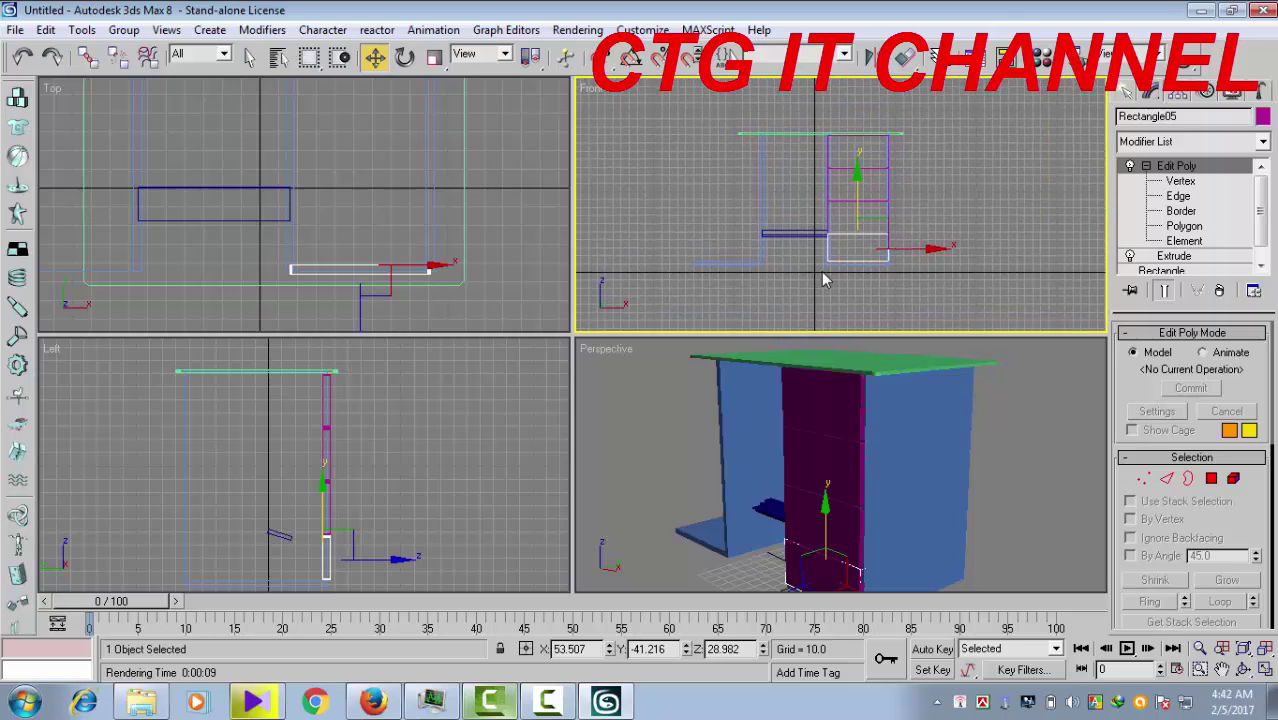
pyautogui.moveTo(777, 297); pyautogui.dragTo(804, 271, button='middle')
pyautogui.moveTo(751, 215); pyautogui.dragTo(810, 258)
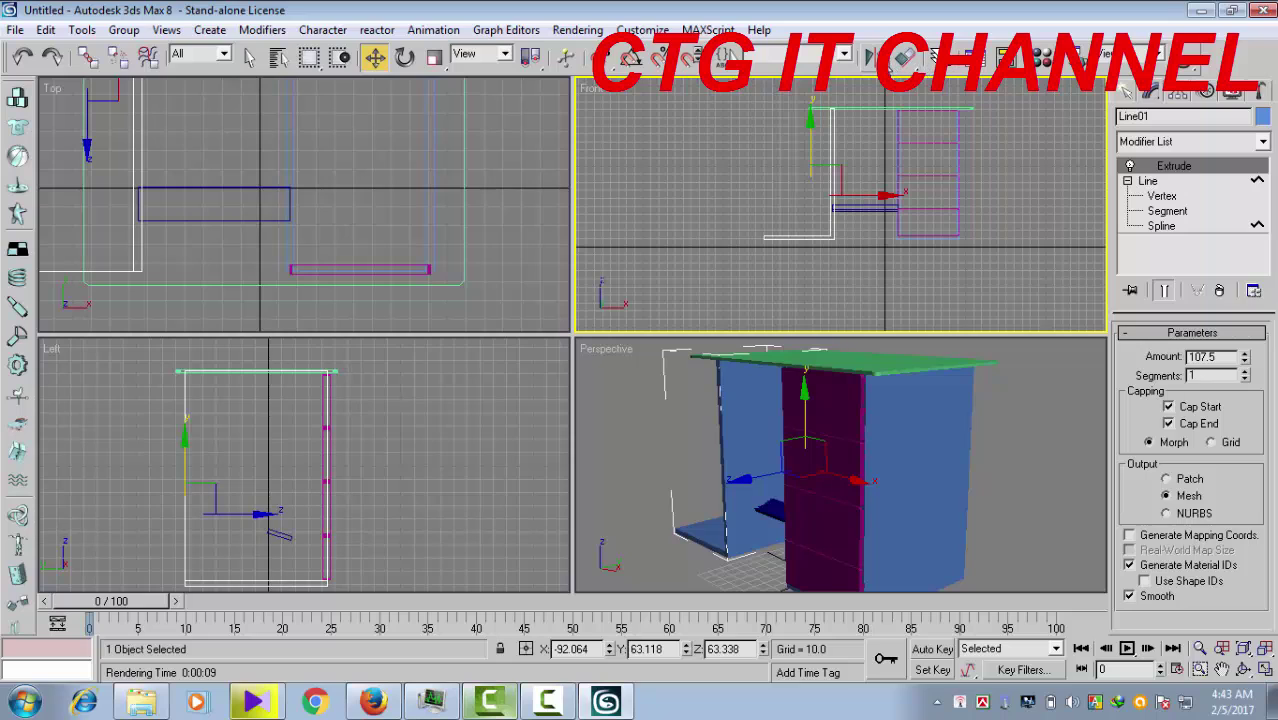
# Mirror a copy of the side panel along X and move it left to the far end
pyautogui.click(531, 56)
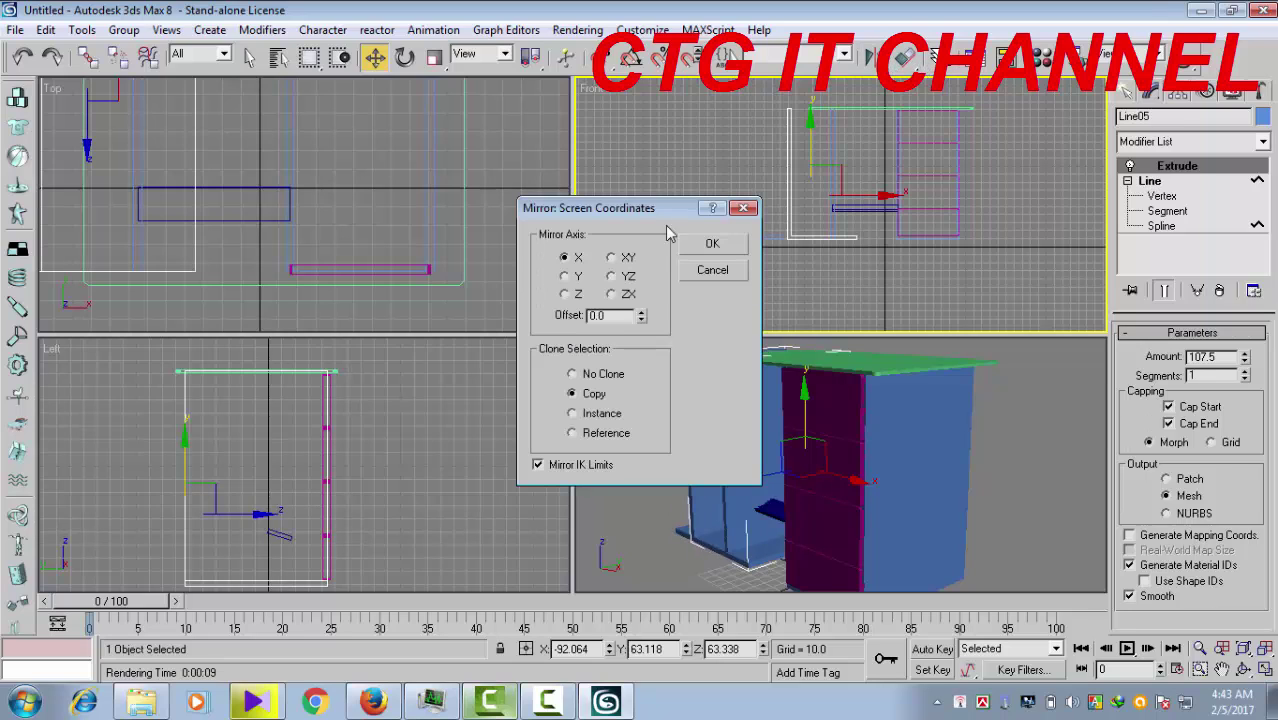
pyautogui.click(713, 245)
pyautogui.scroll(2, 890, 262)
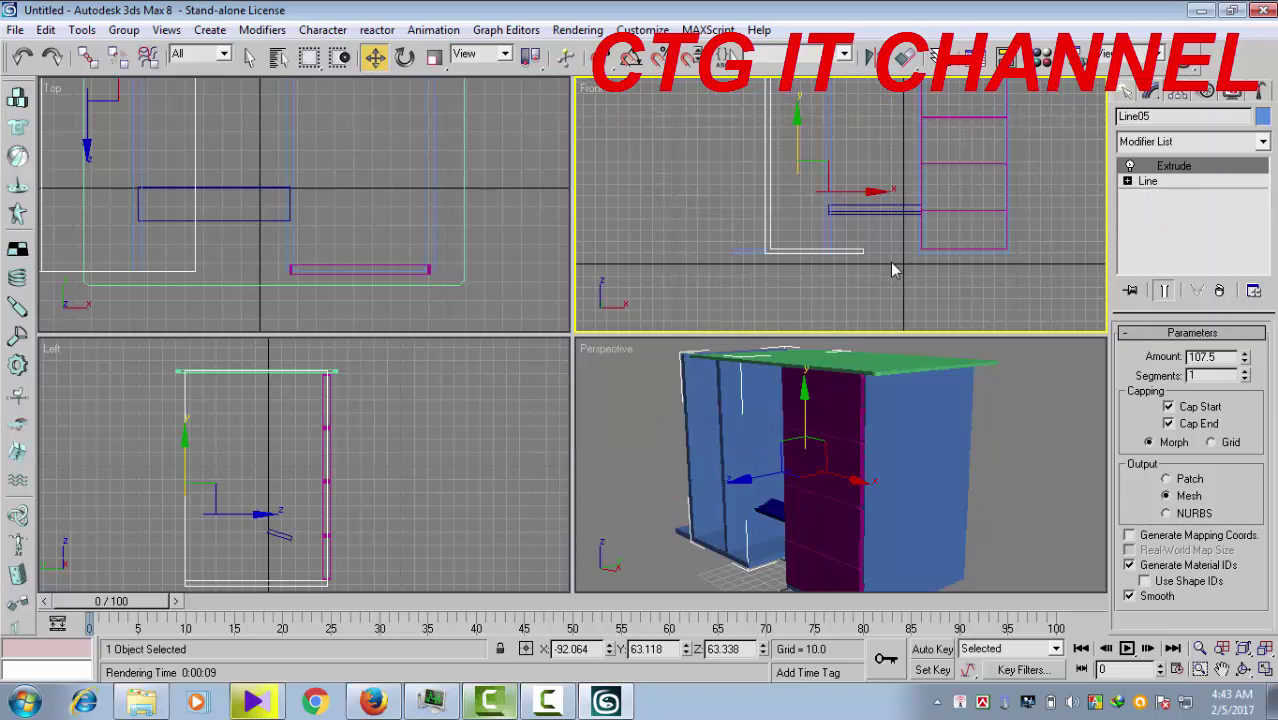
pyautogui.moveTo(890, 262); pyautogui.dragTo(901, 292, button='middle')
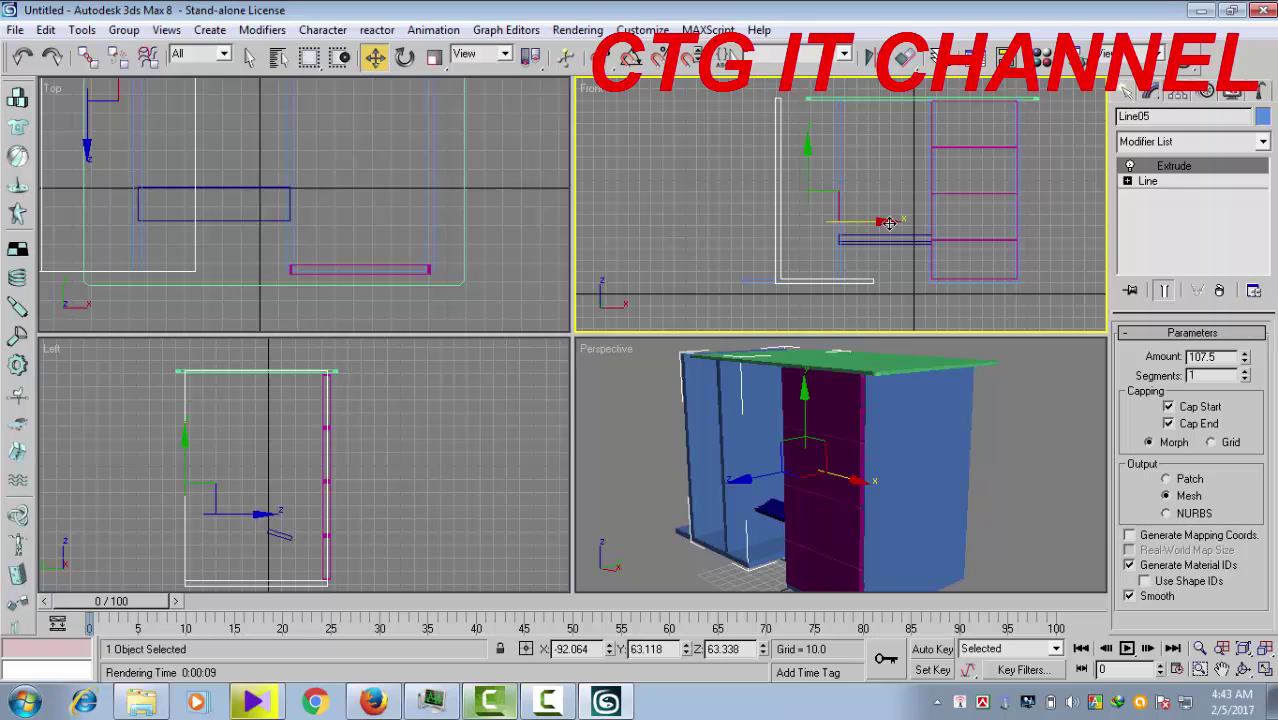
pyautogui.moveTo(887, 222); pyautogui.dragTo(828, 229)
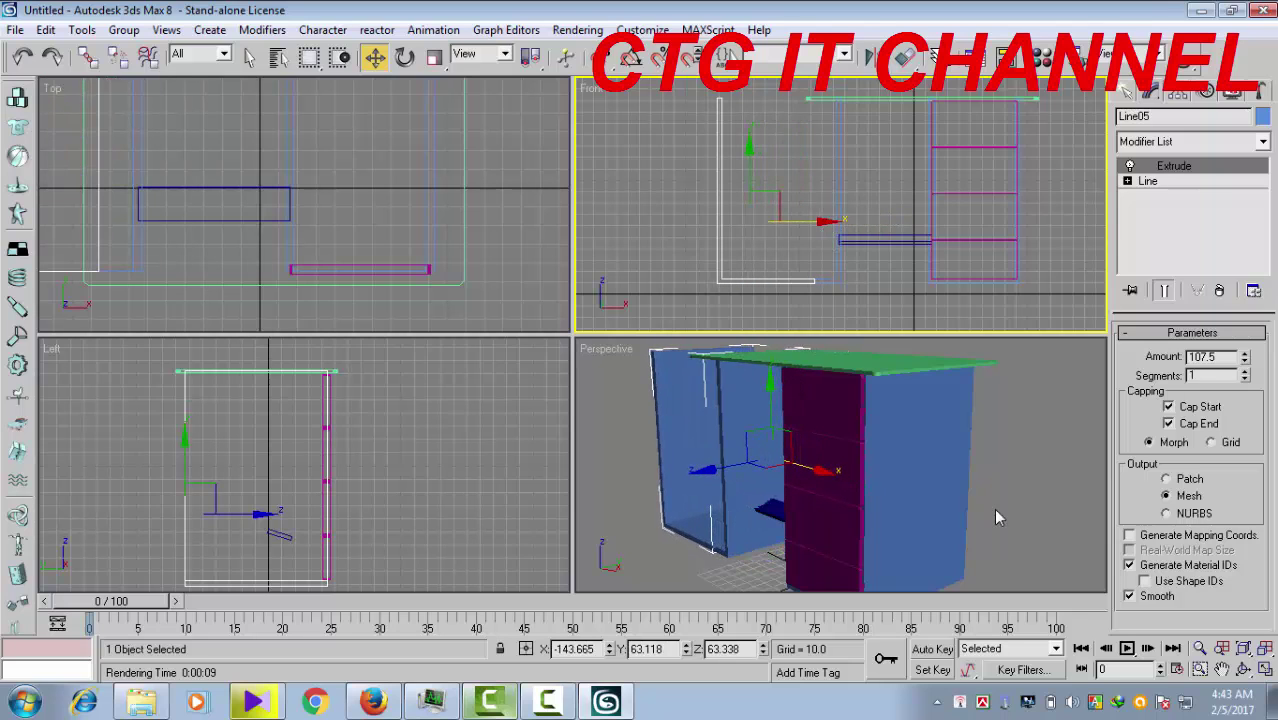
# Orbit the Perspective view around the desk, then select the green top slab Rectangle01
pyautogui.middleClick(993, 508)
pyautogui.keyDown('alt'); pyautogui.moveTo(995, 509); pyautogui.dragTo(987, 487, button='middle'); pyautogui.keyUp('alt')
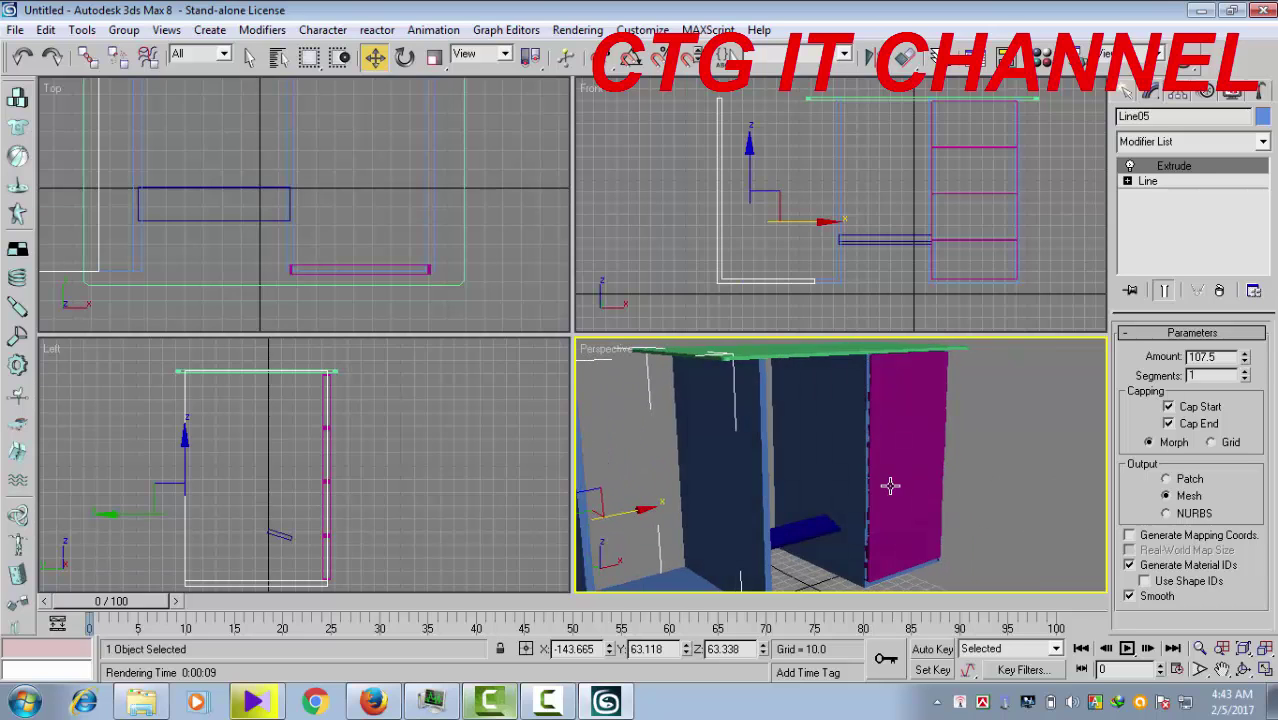
pyautogui.moveTo(890, 480)
pyautogui.keyDown('alt'); pyautogui.mouseDown(button='middle')
pyautogui.moveTo(950, 480)
pyautogui.moveTo(944, 495)
pyautogui.mouseUp(button='middle'); pyautogui.keyUp('alt')
pyautogui.scroll(-3, 944, 495)
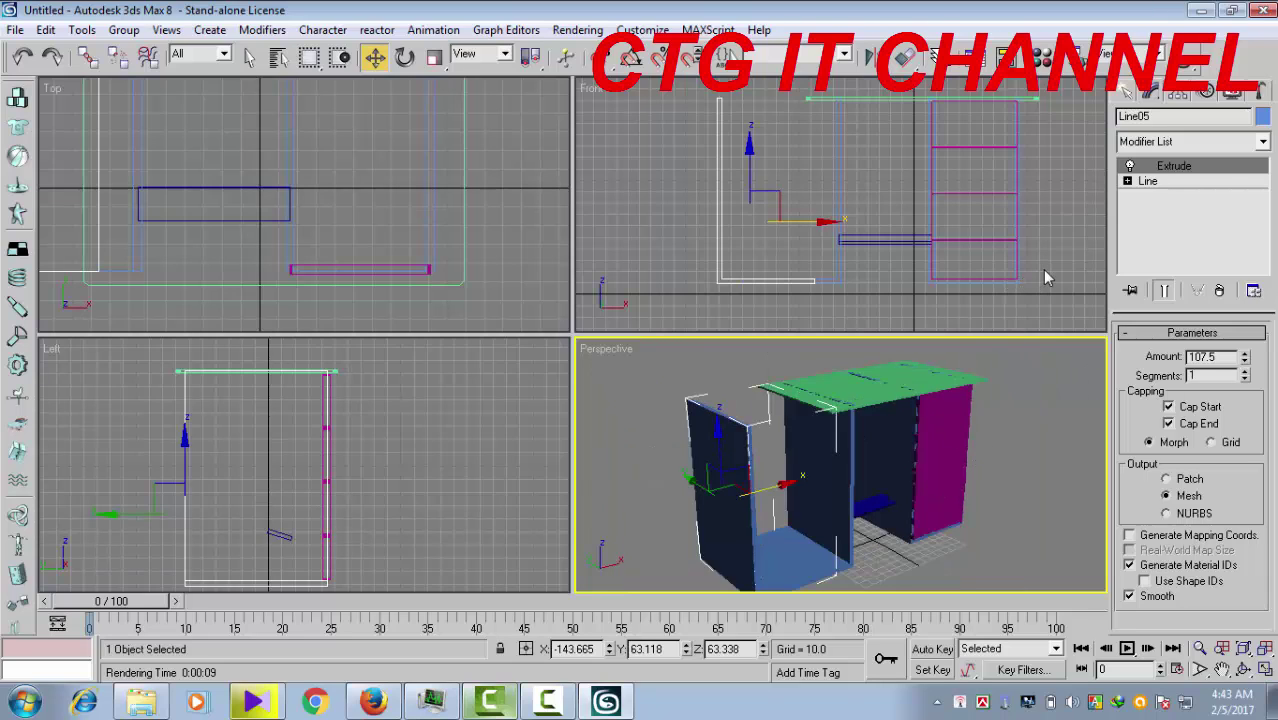
pyautogui.rightClick(886, 169)
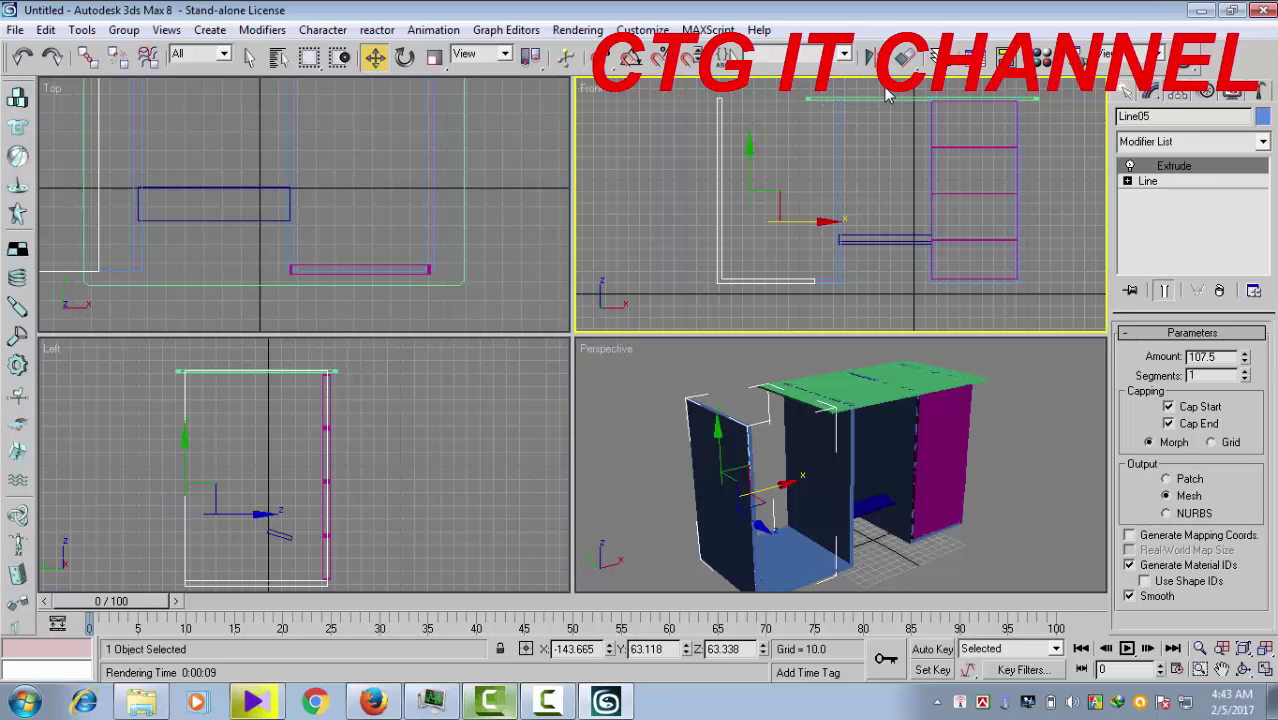
pyautogui.moveTo(871, 121); pyautogui.dragTo(873, 127)
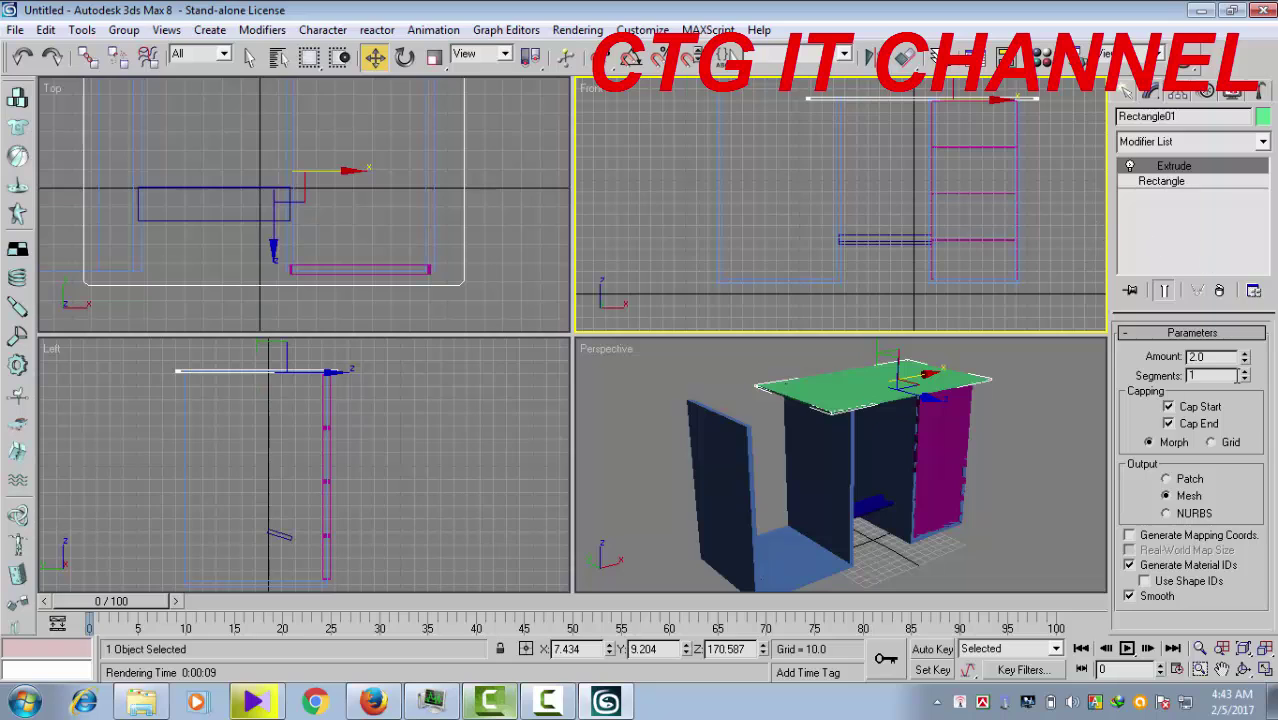
# Stretch the top slab's width to 350.039 and move it left over the side panels
pyautogui.click(1166, 183)
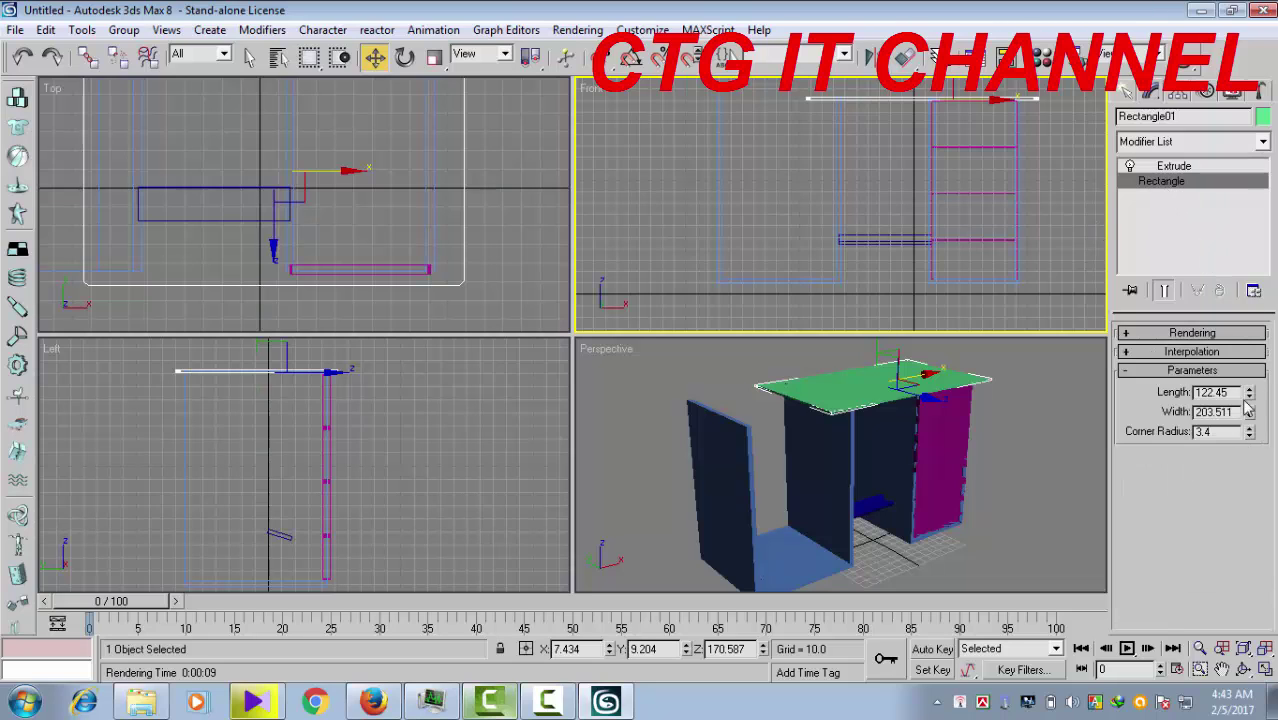
pyautogui.moveTo(1250, 396); pyautogui.dragTo(1248, 380)
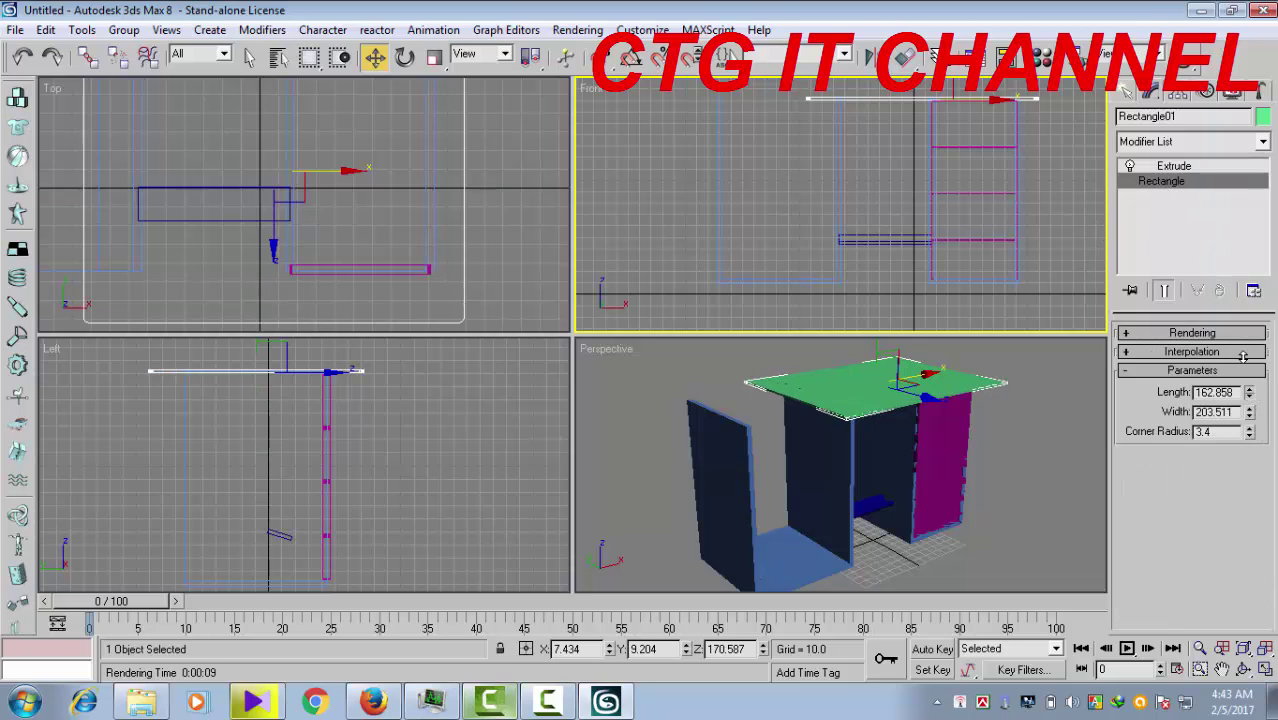
pyautogui.hotkey('ctrl', 'z')
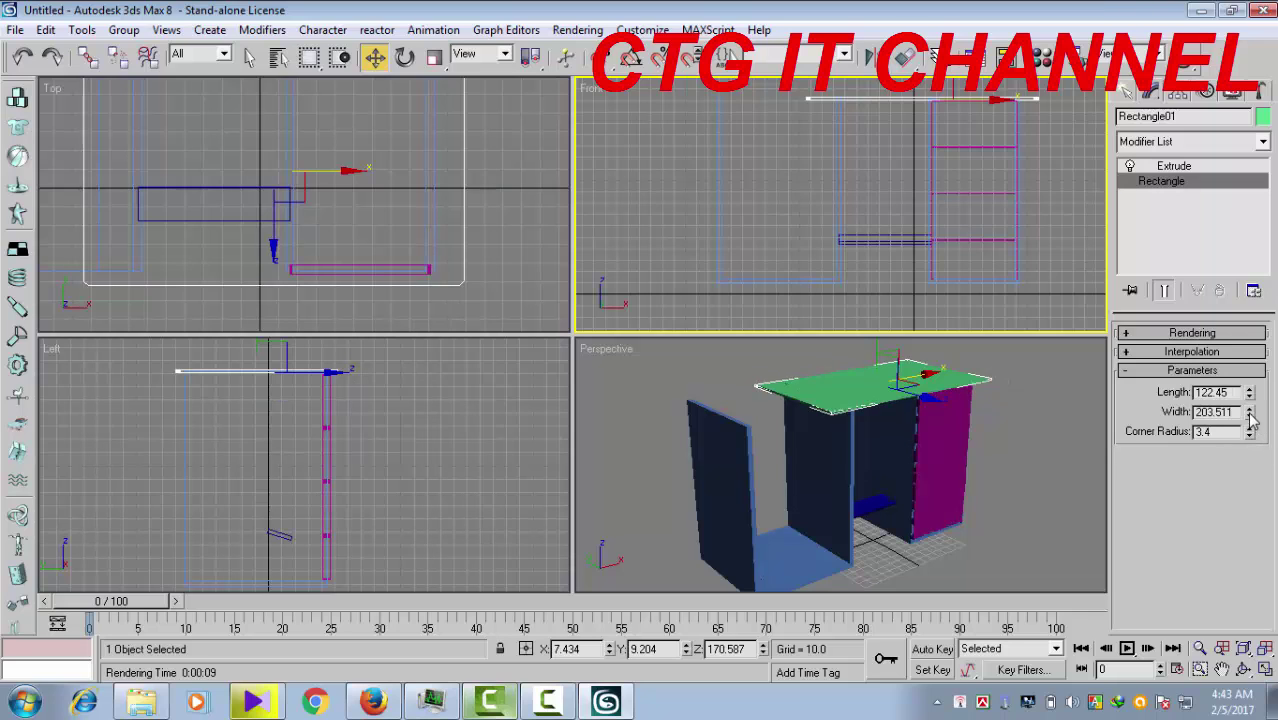
pyautogui.moveTo(1250, 414); pyautogui.dragTo(1231, 343)
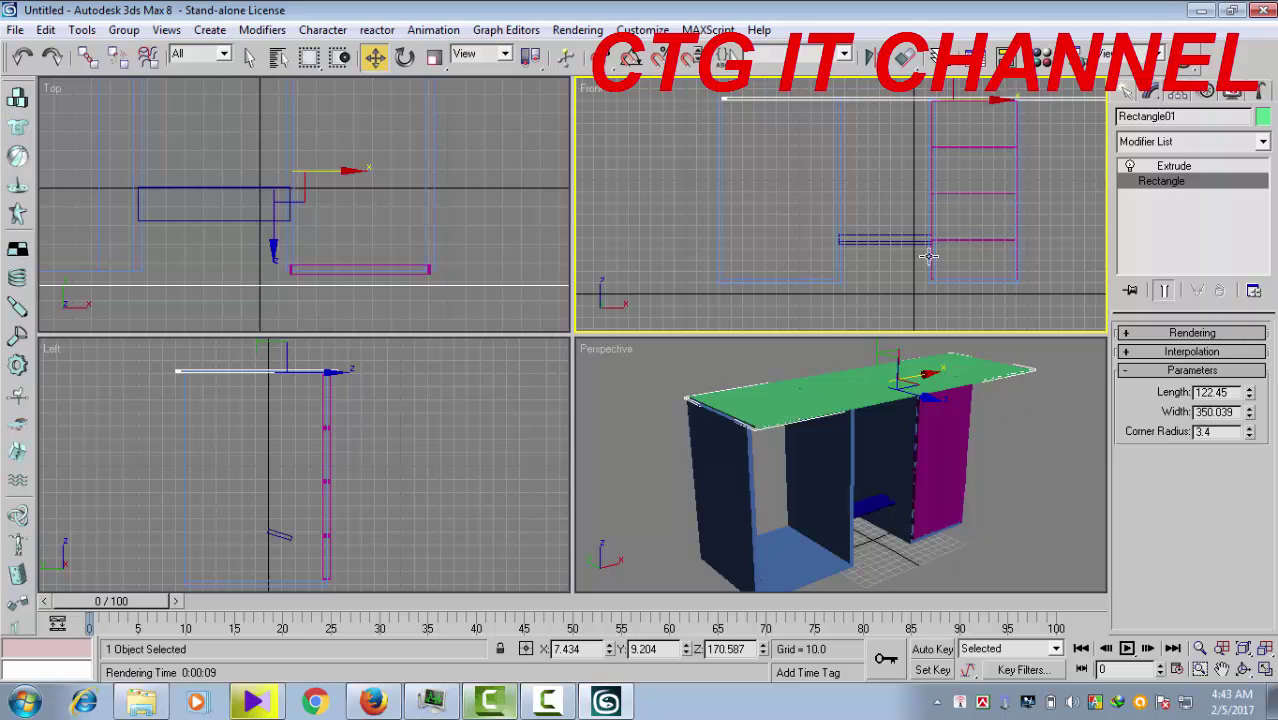
pyautogui.moveTo(885, 155); pyautogui.dragTo(840, 190, button='middle')
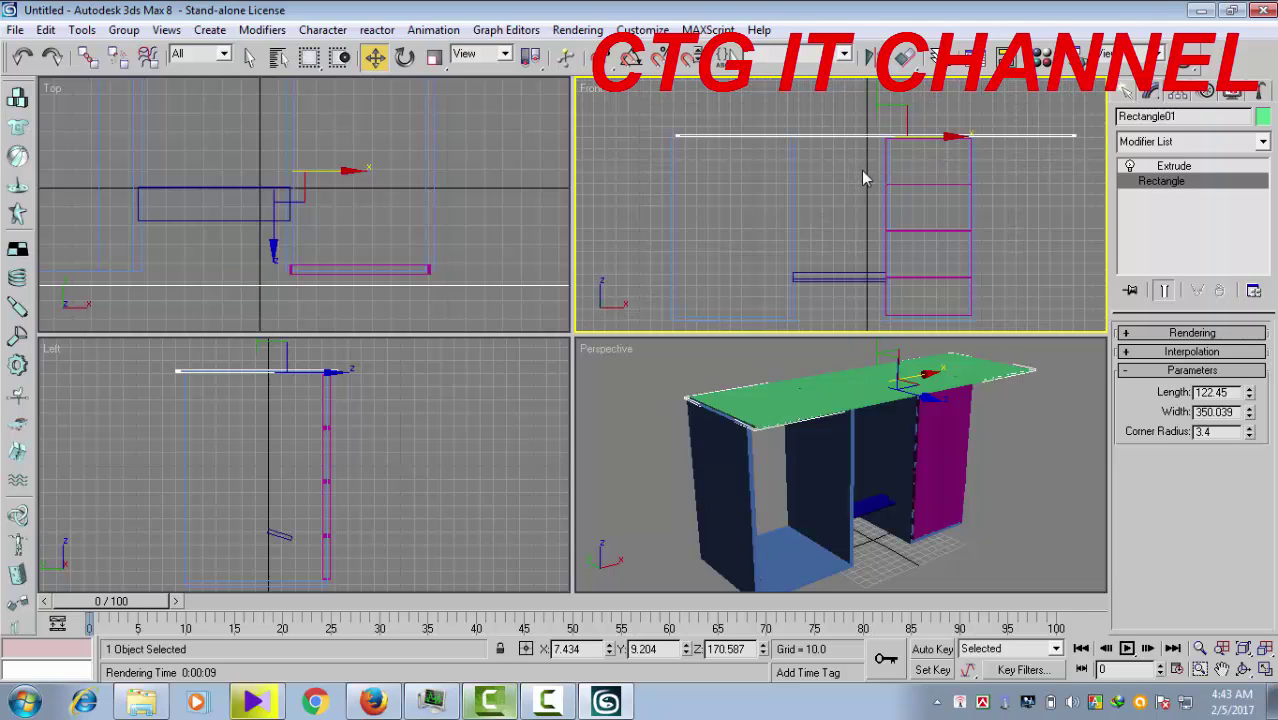
pyautogui.moveTo(952, 134); pyautogui.dragTo(915, 136)
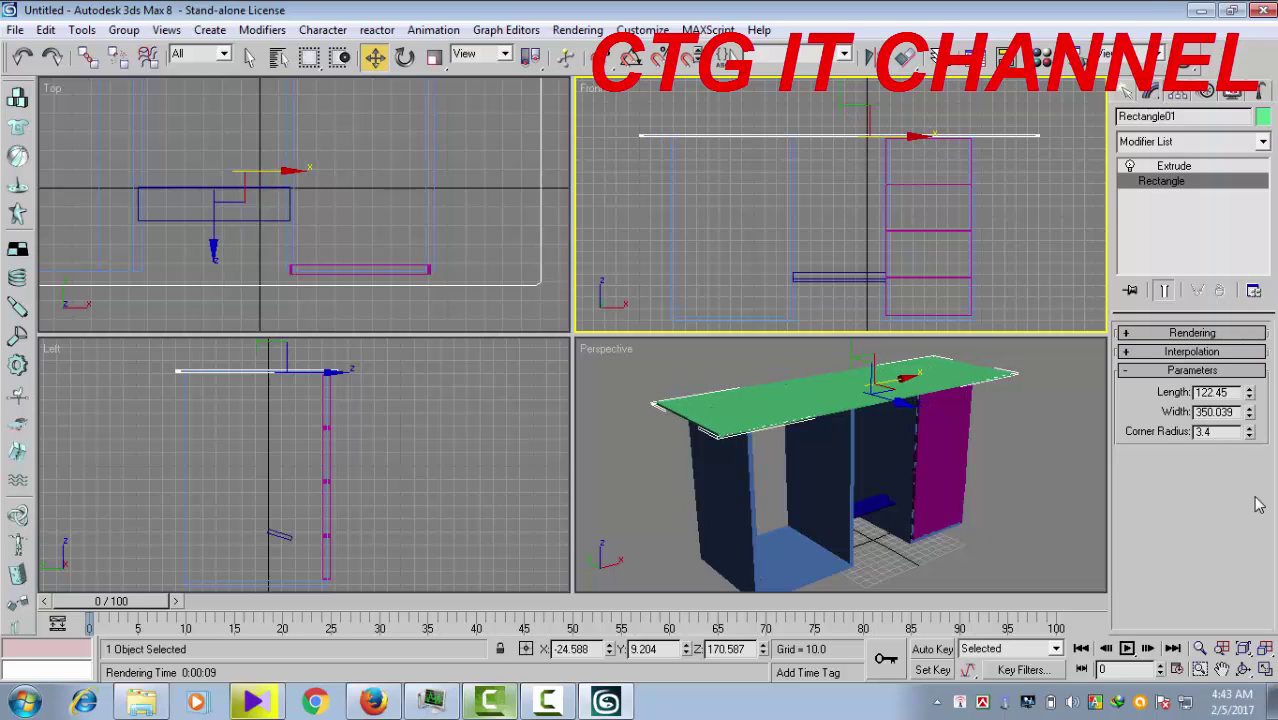
# Narrow the slab width to 294.033, align it with the ends, and Shift-drag a copy upward
pyautogui.moveTo(1249, 396); pyautogui.dragTo(1251, 413)
pyautogui.hotkey('ctrl', 'z')
pyautogui.moveTo(1251, 418); pyautogui.dragTo(1250, 431)
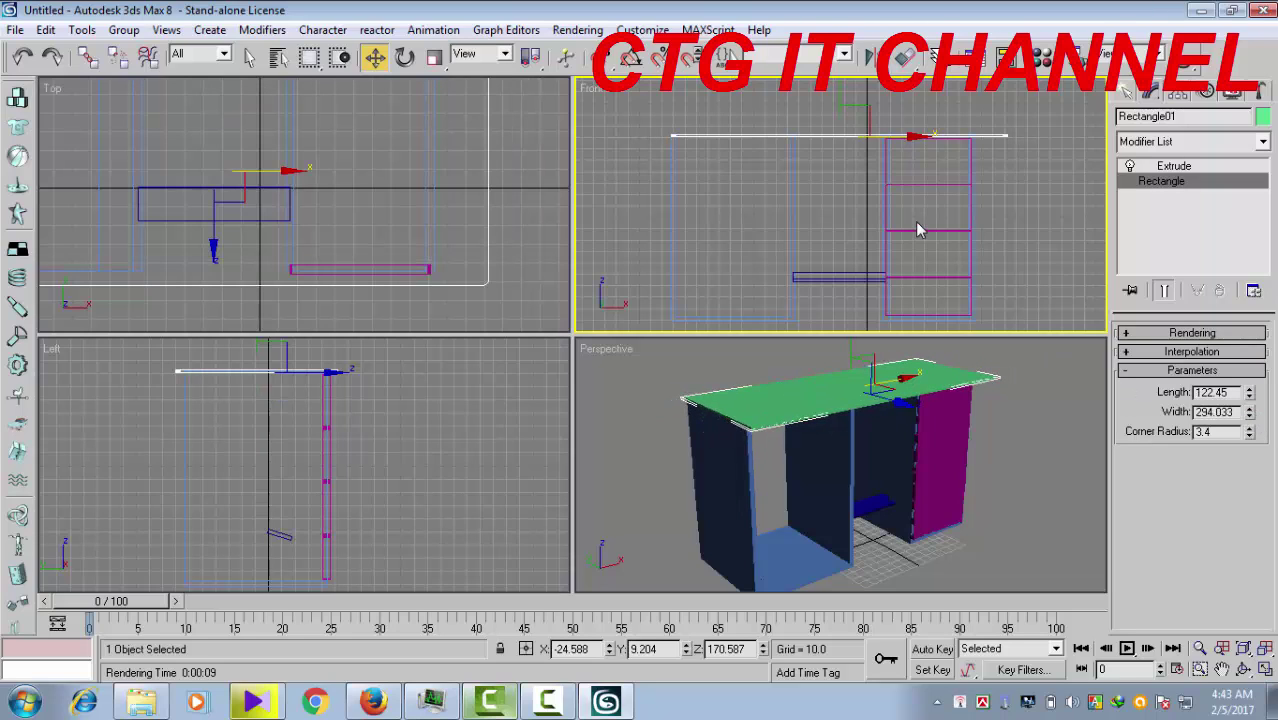
pyautogui.scroll(2, 850, 207)
pyautogui.moveTo(850, 207); pyautogui.dragTo(907, 243, button='middle')
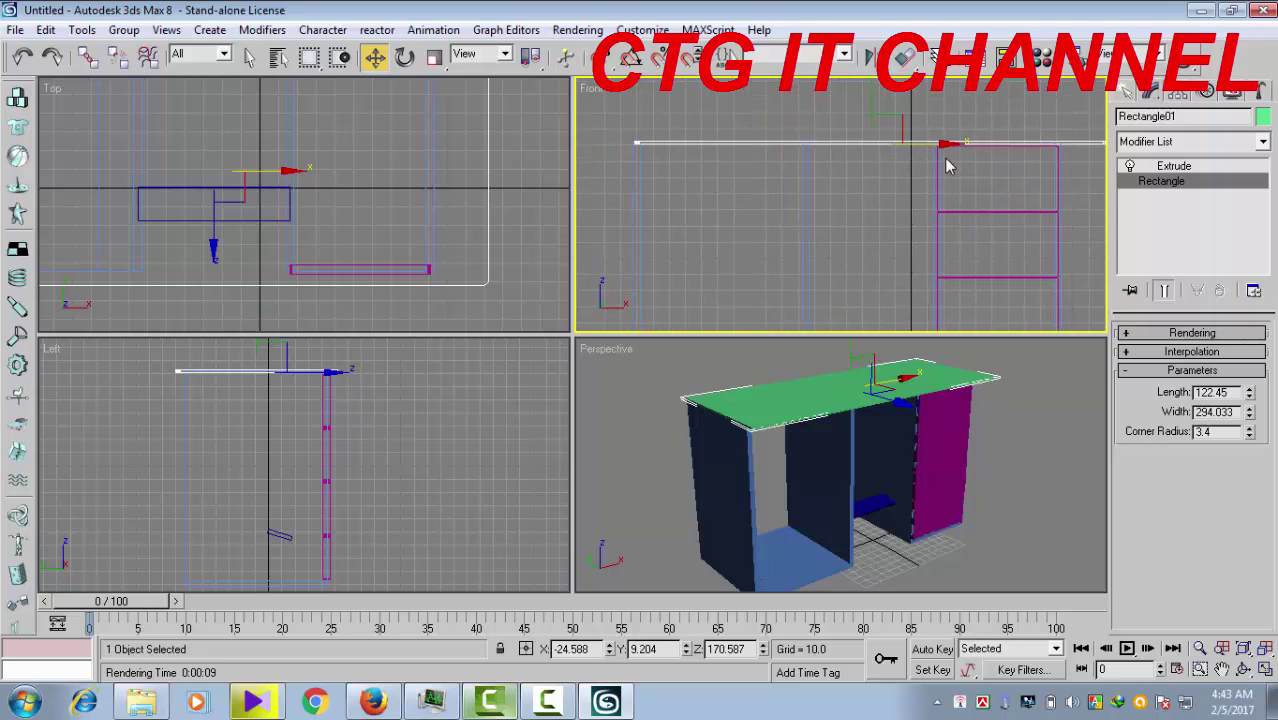
pyautogui.moveTo(944, 143); pyautogui.dragTo(922, 145)
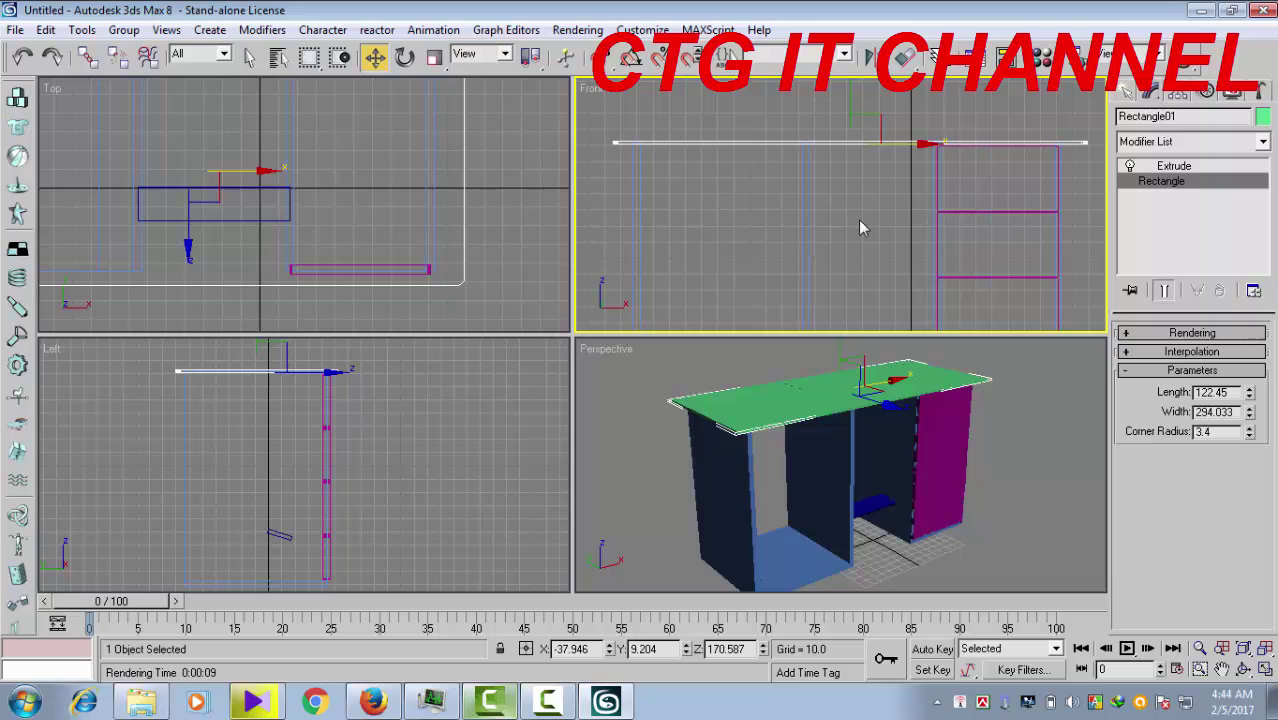
pyautogui.scroll(-3, 858, 228)
pyautogui.moveTo(871, 240); pyautogui.dragTo(873, 265, button='middle')
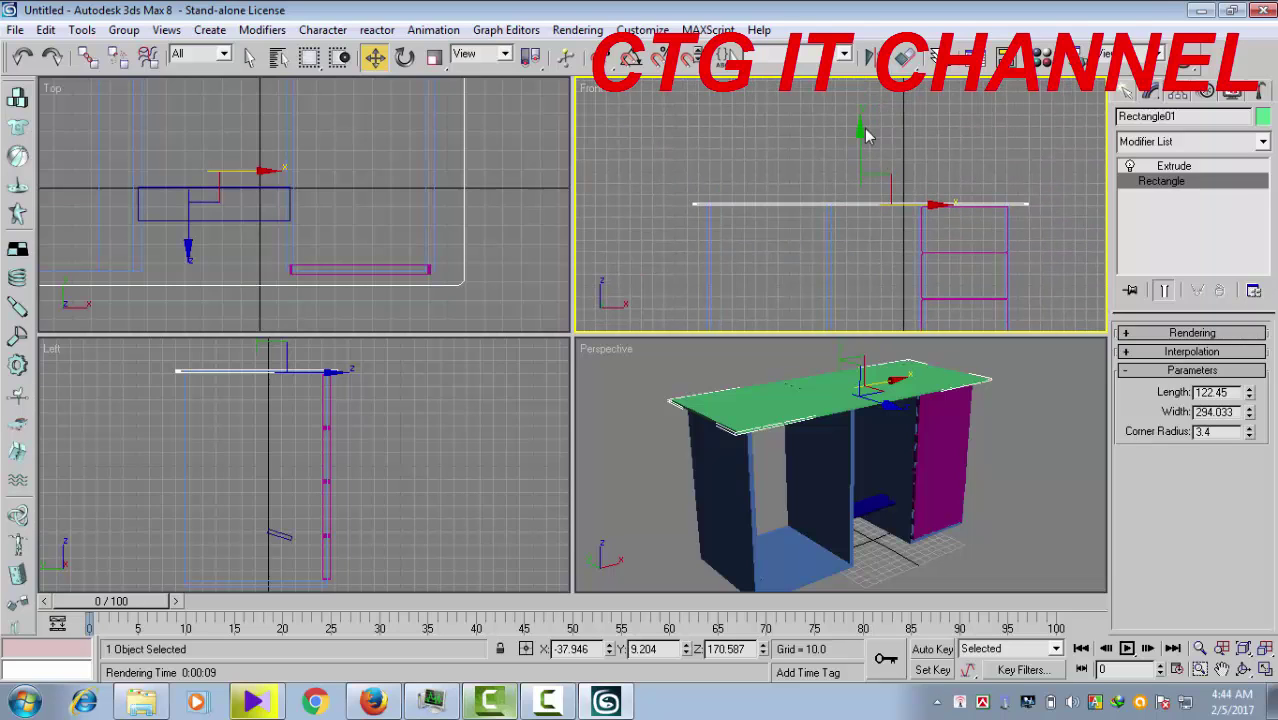
pyautogui.keyDown('shift'); pyautogui.moveTo(860, 130); pyautogui.dragTo(862, 84); pyautogui.keyUp('shift')
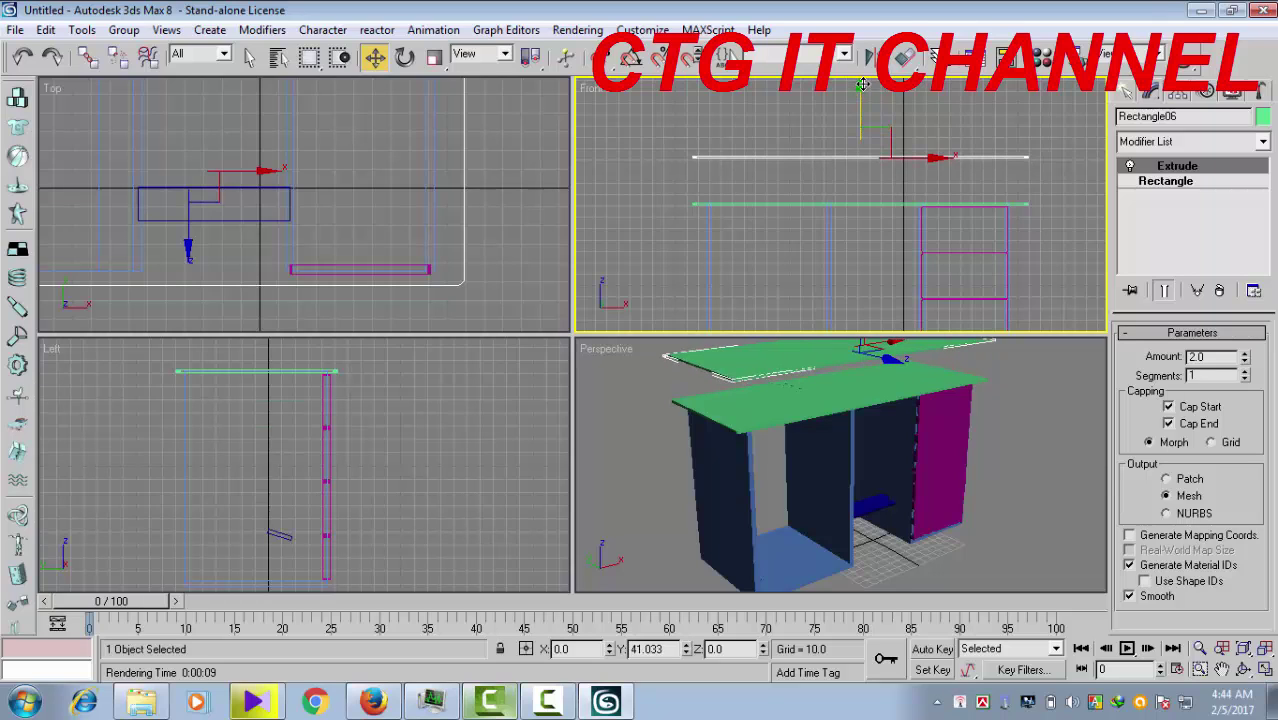
# Confirm one copy of the raised slab and shorten its length to 83.266
pyautogui.keyDown('shift'); pyautogui.moveTo(862, 84); pyautogui.dragTo(862, 84); pyautogui.keyUp('shift')
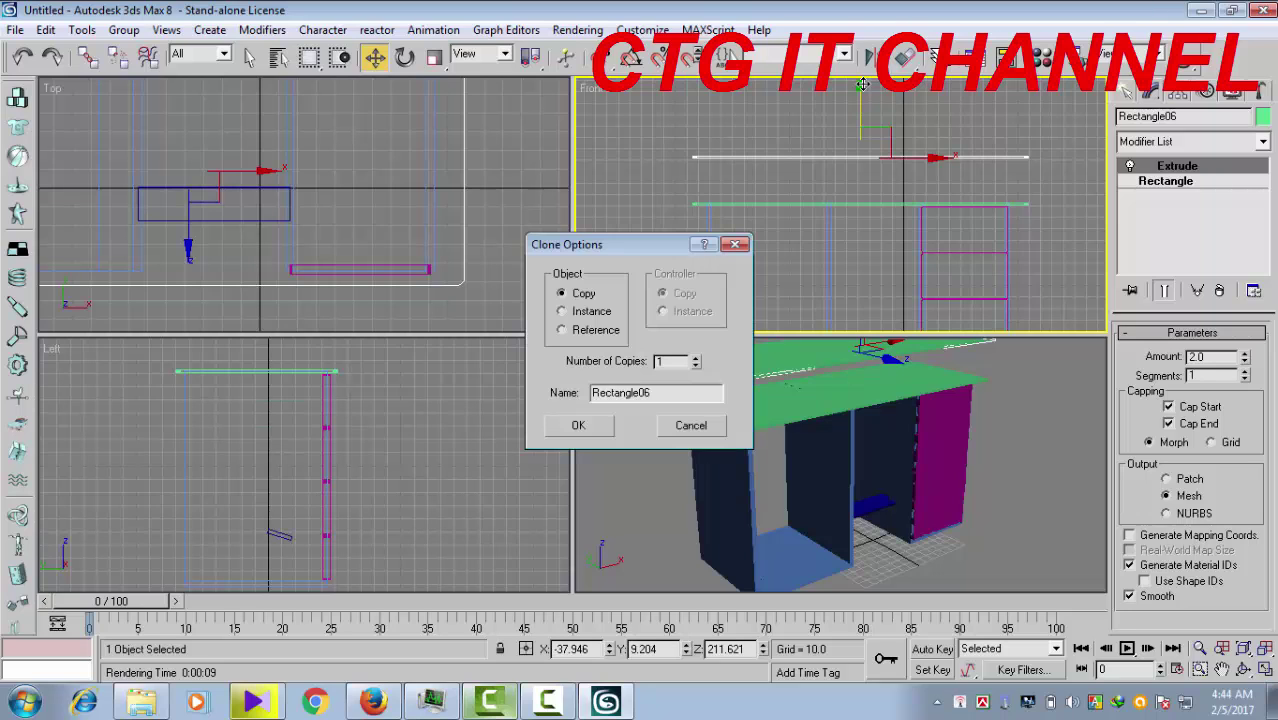
pyautogui.click(578, 425)
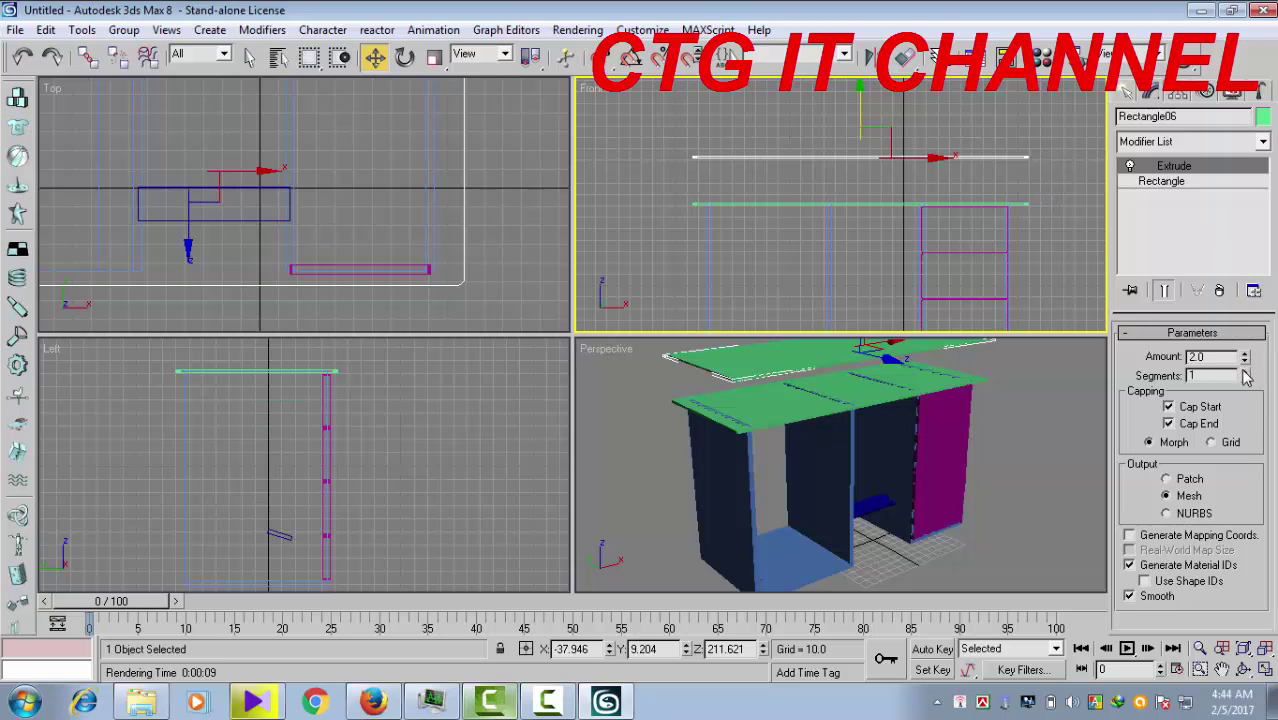
pyautogui.click(1175, 185)
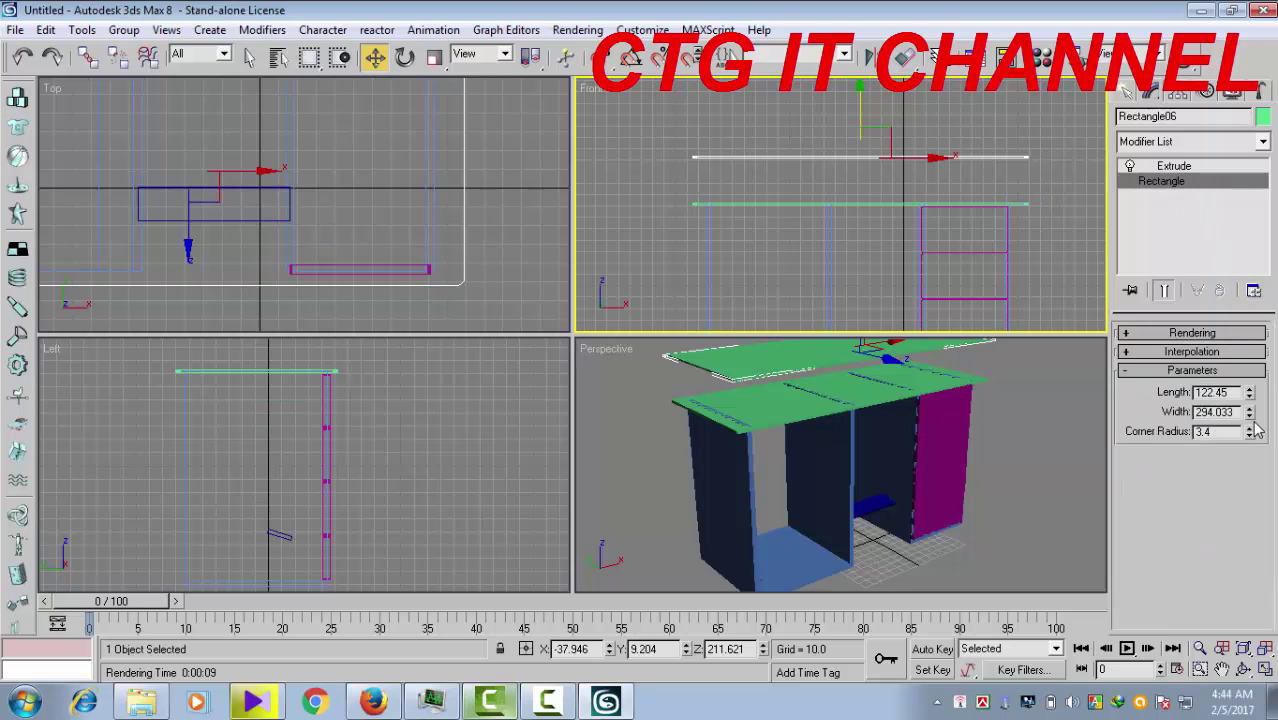
pyautogui.moveTo(1249, 413); pyautogui.dragTo(1250, 434)
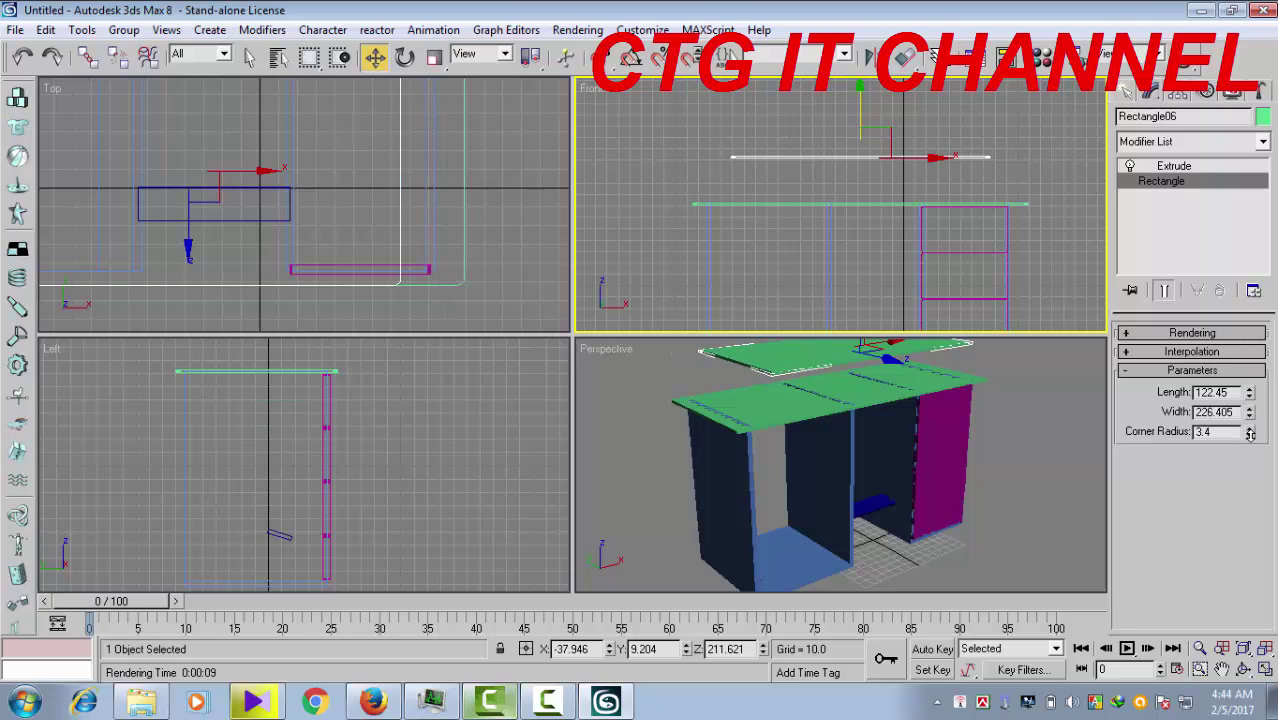
pyautogui.rightClick(1250, 433)
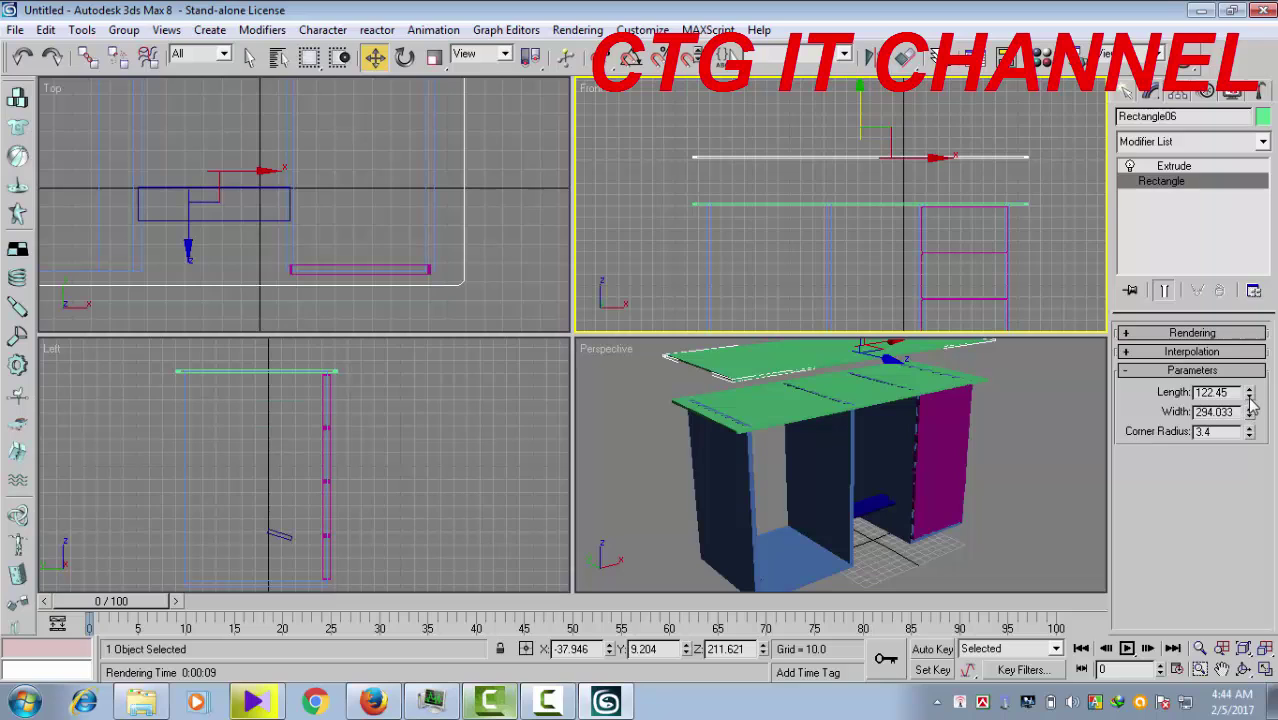
pyautogui.moveTo(1250, 395); pyautogui.dragTo(1253, 430)
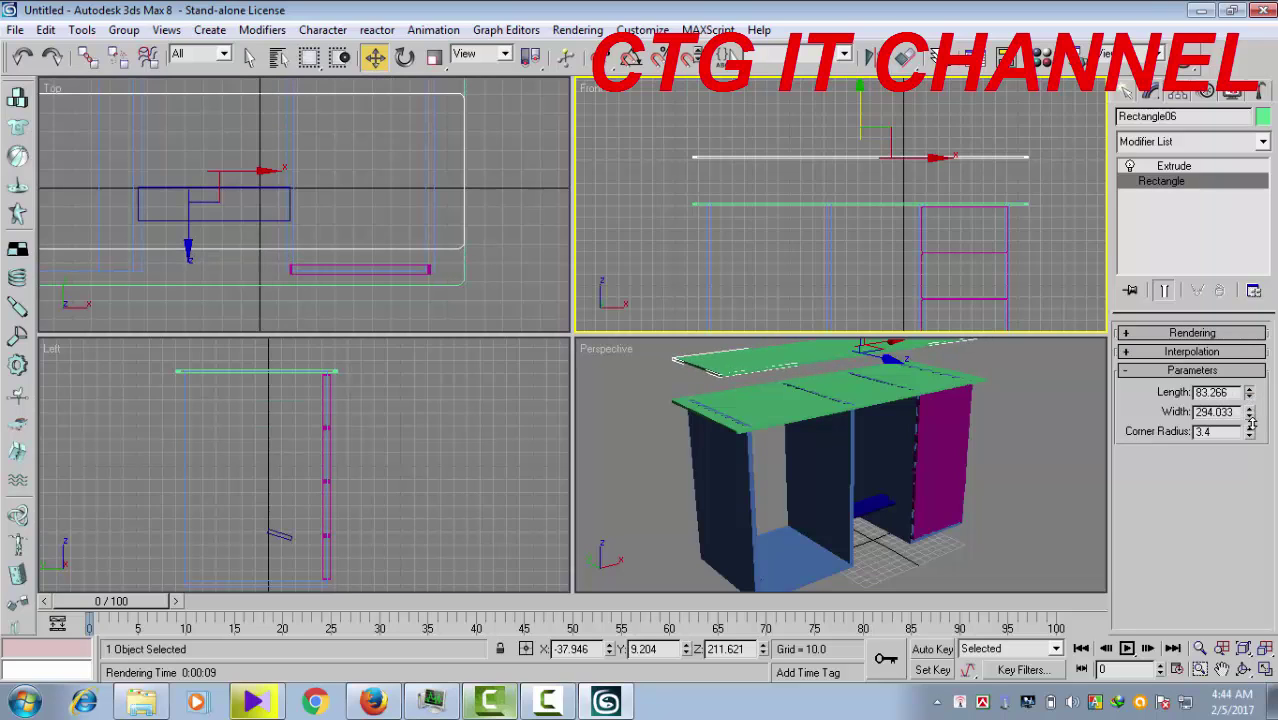
# Maximize the Perspective view, zoom out, and orbit to a front view of the desk
pyautogui.rightClick(985, 437)
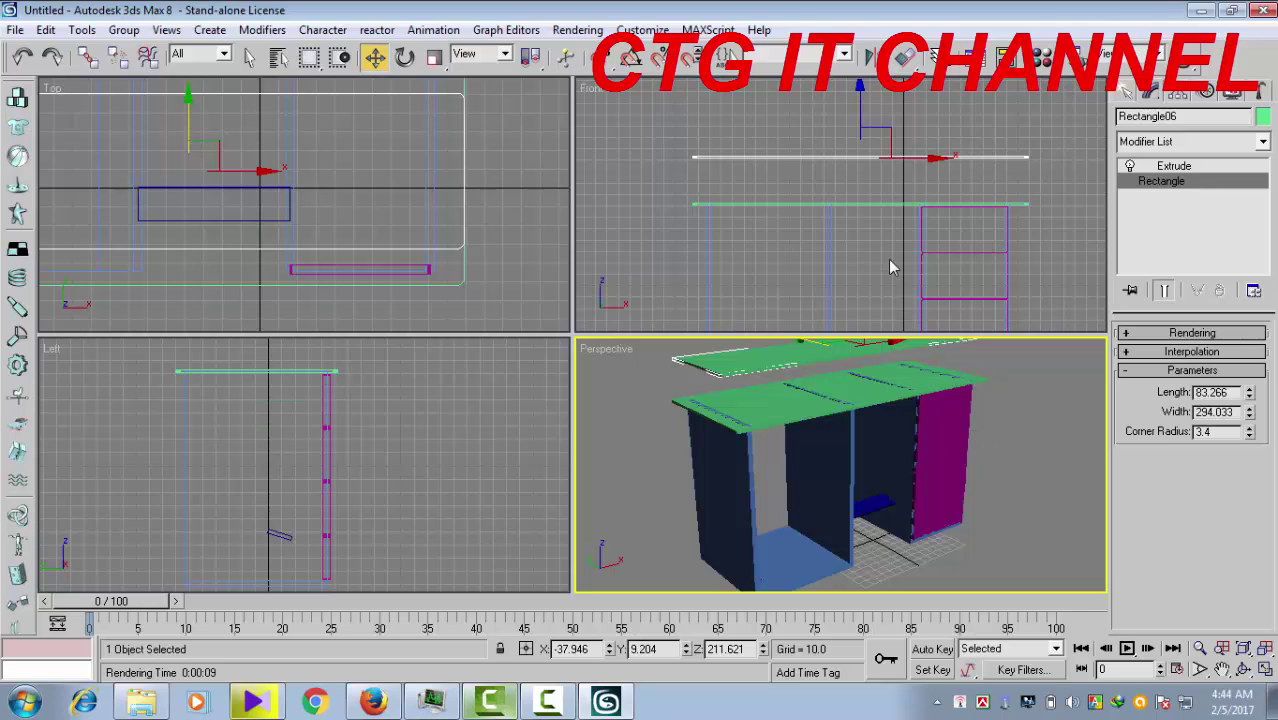
pyautogui.moveTo(888, 259); pyautogui.dragTo(886, 257, button='middle')
pyautogui.moveTo(978, 489); pyautogui.dragTo(968, 513, button='middle')
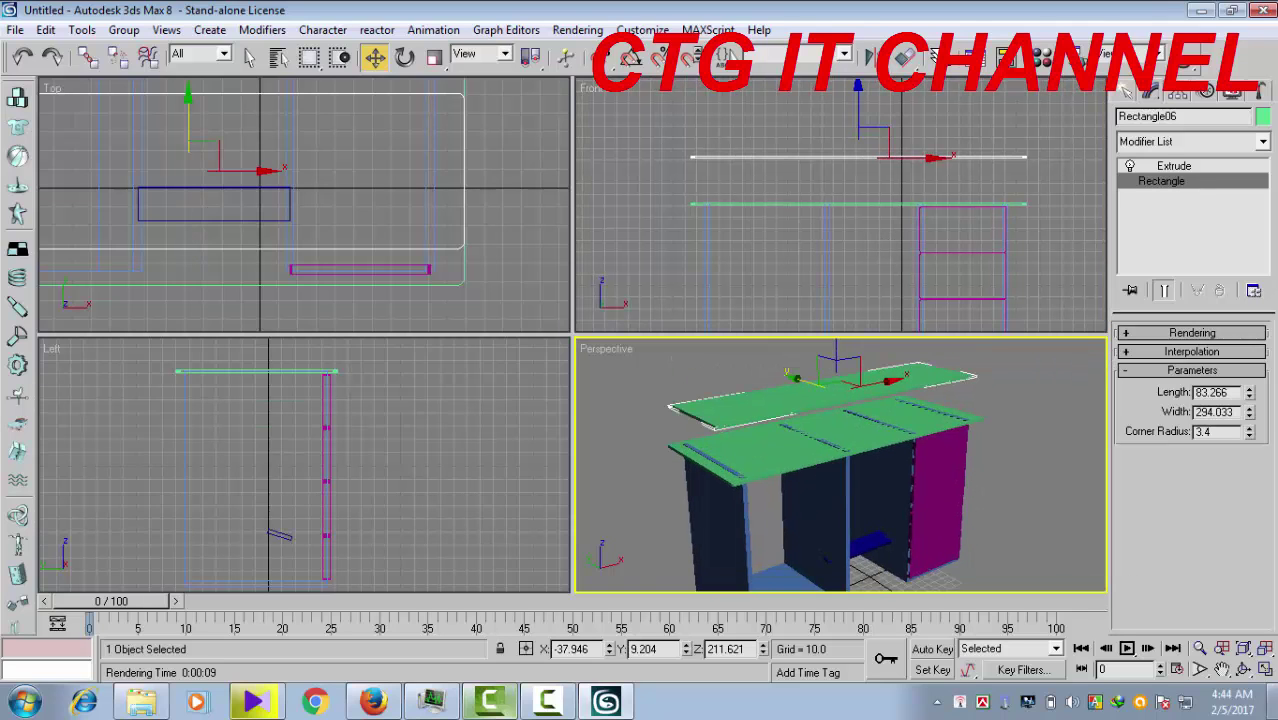
pyautogui.click(1265, 669)
pyautogui.scroll(-1, 812, 475)
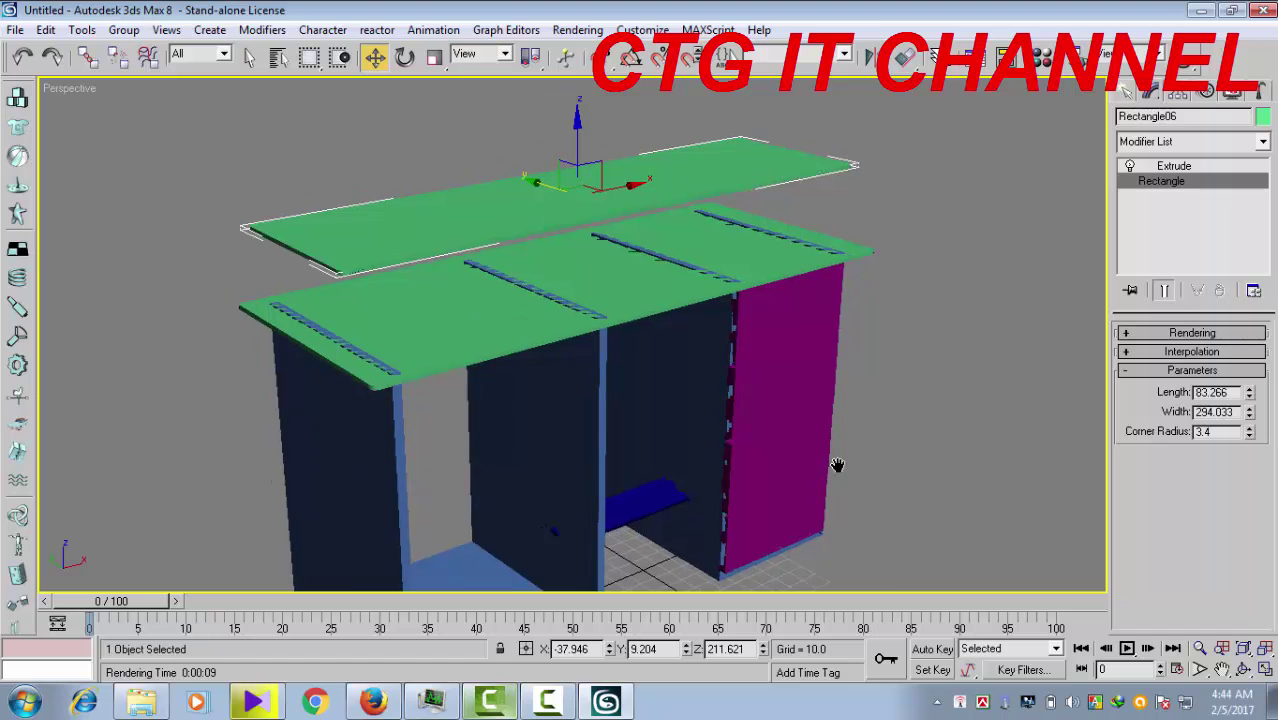
pyautogui.scroll(-1, 837, 466)
pyautogui.scroll(-1, 857, 483)
pyautogui.moveTo(849, 474)
pyautogui.keyDown('alt'); pyautogui.mouseDown(button='middle')
pyautogui.moveTo(845, 456)
pyautogui.moveTo(656, 471)
pyautogui.moveTo(471, 456)
pyautogui.moveTo(667, 499)
pyautogui.moveTo(525, 429)
pyautogui.moveTo(753, 455)
pyautogui.moveTo(736, 460)
pyautogui.mouseUp(button='middle'); pyautogui.keyUp('alt')
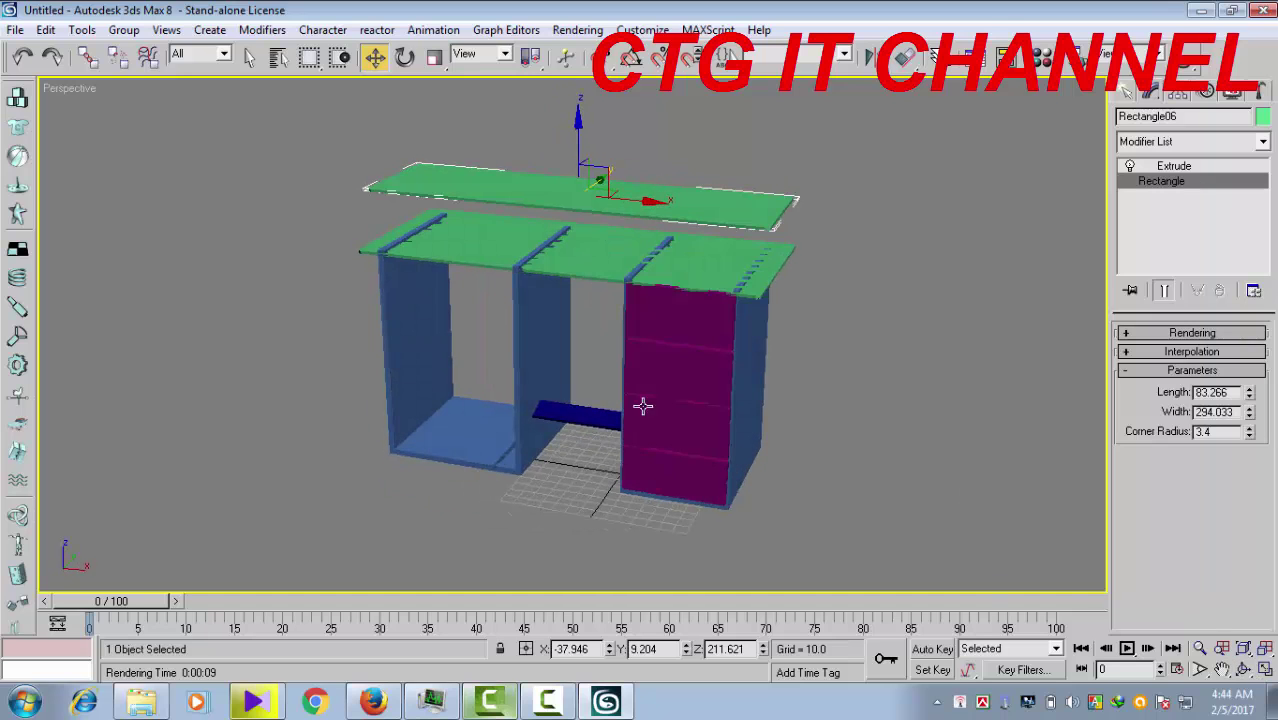
pyautogui.click(675, 321)
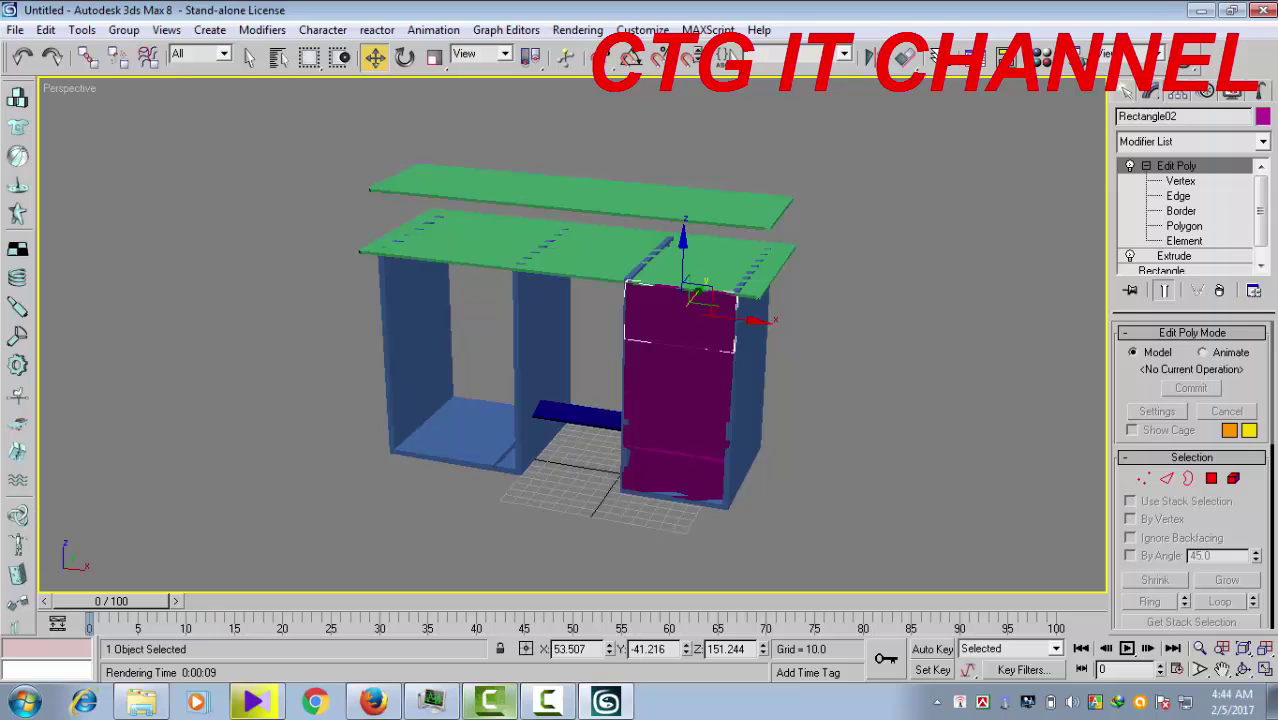
# Copy the magenta door panel toward the desk's back in the Top view as Rectangle07
pyautogui.click(1265, 669)
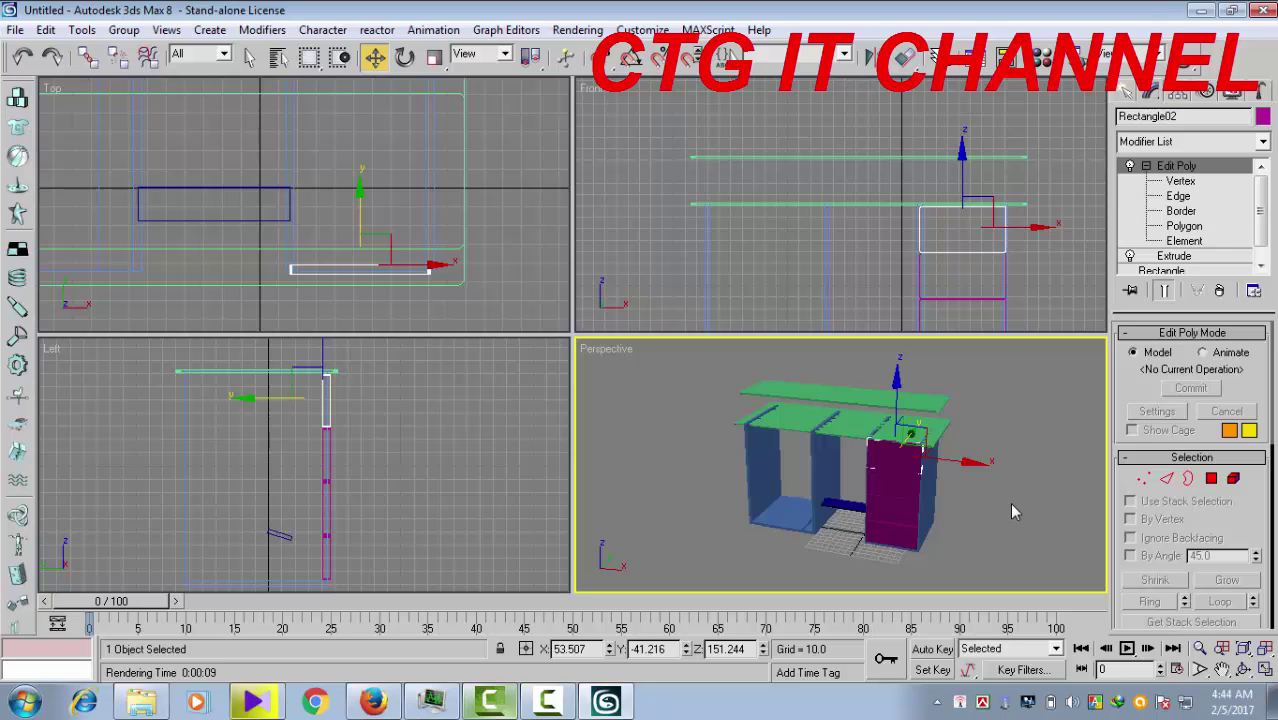
pyautogui.middleClick(402, 492)
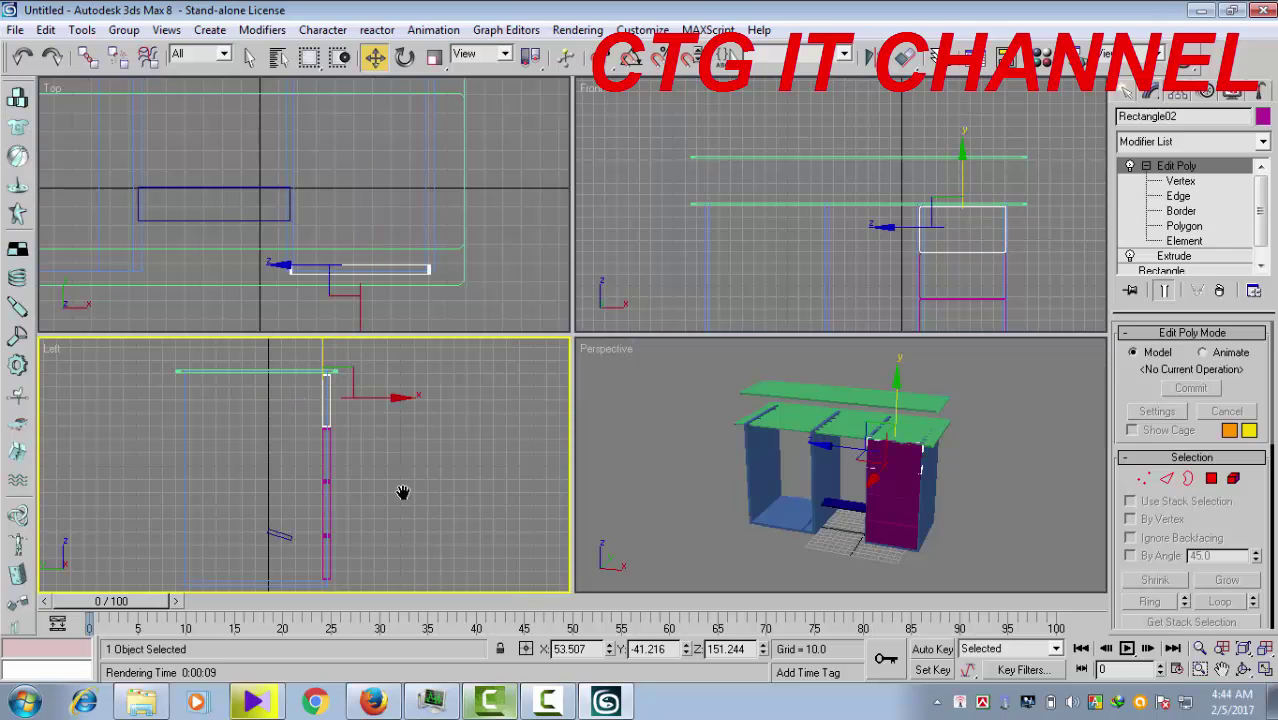
pyautogui.moveTo(402, 492); pyautogui.dragTo(434, 505, button='middle')
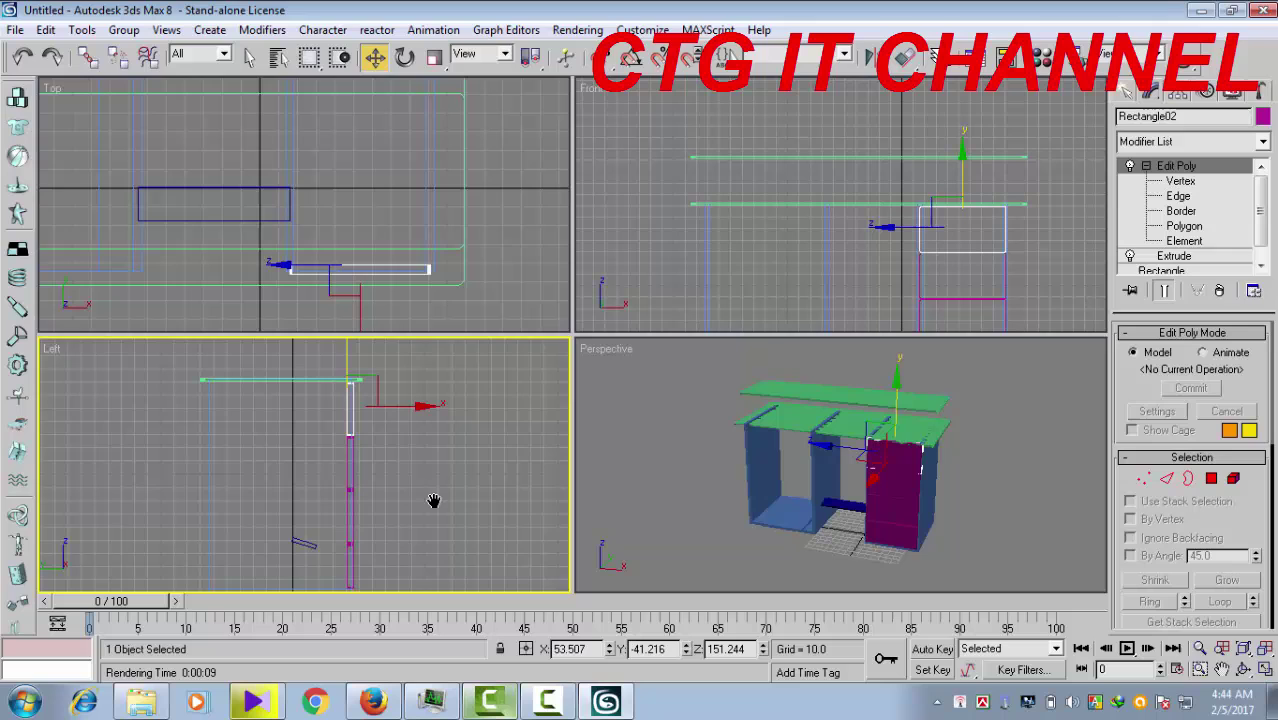
pyautogui.middleClick(488, 242)
pyautogui.scroll(-4, 488, 242)
pyautogui.moveTo(467, 228); pyautogui.dragTo(470, 244, button='middle')
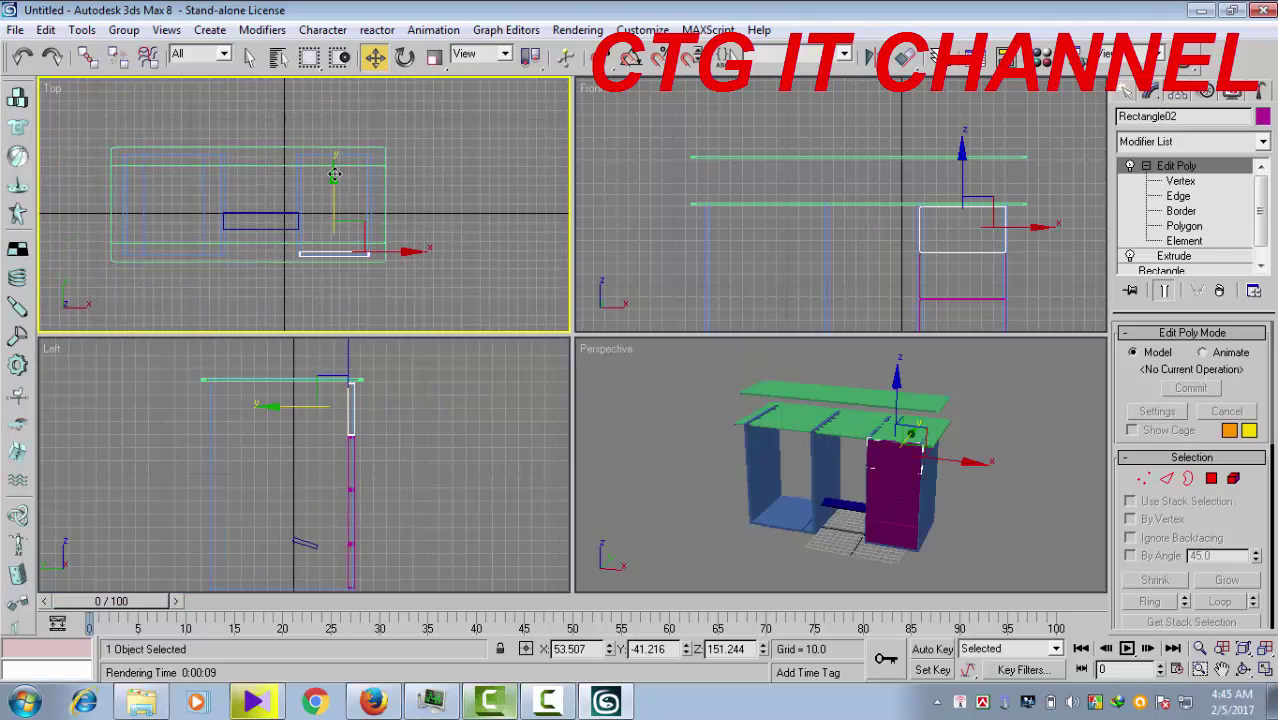
pyautogui.keyDown('shift'); pyautogui.moveTo(334, 174); pyautogui.dragTo(347, 78); pyautogui.keyUp('shift')
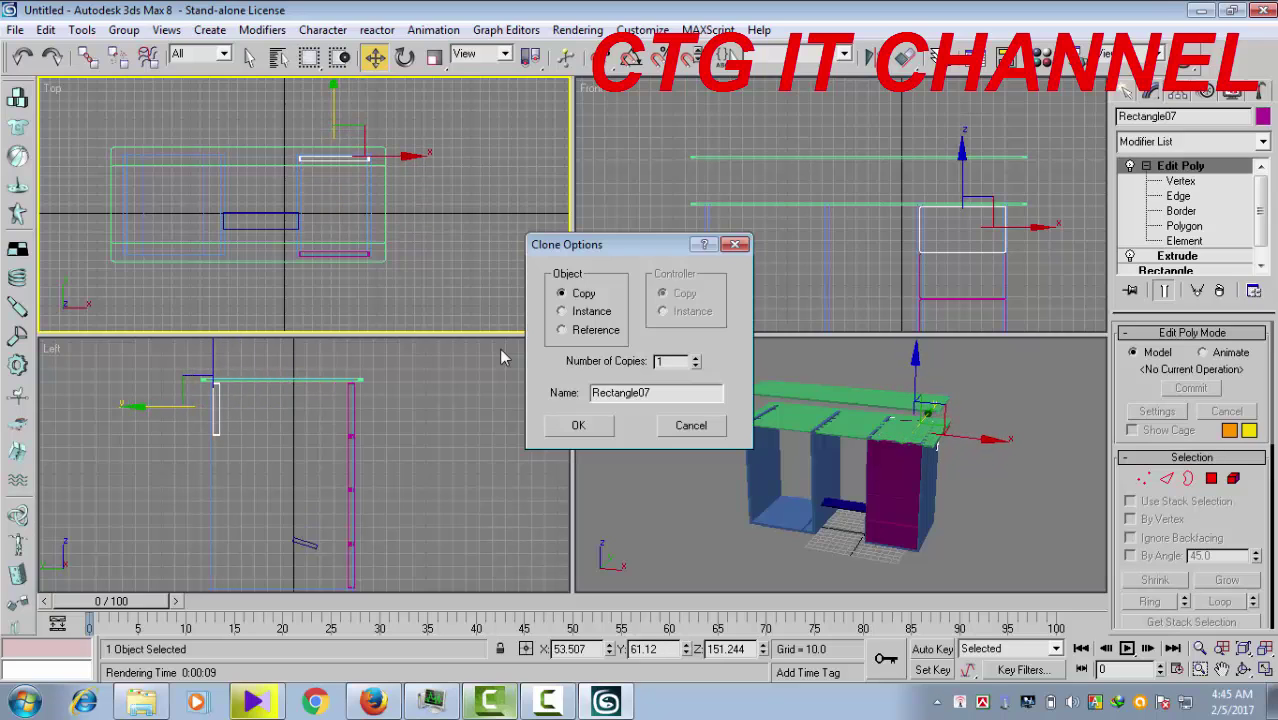
pyautogui.click(568, 427)
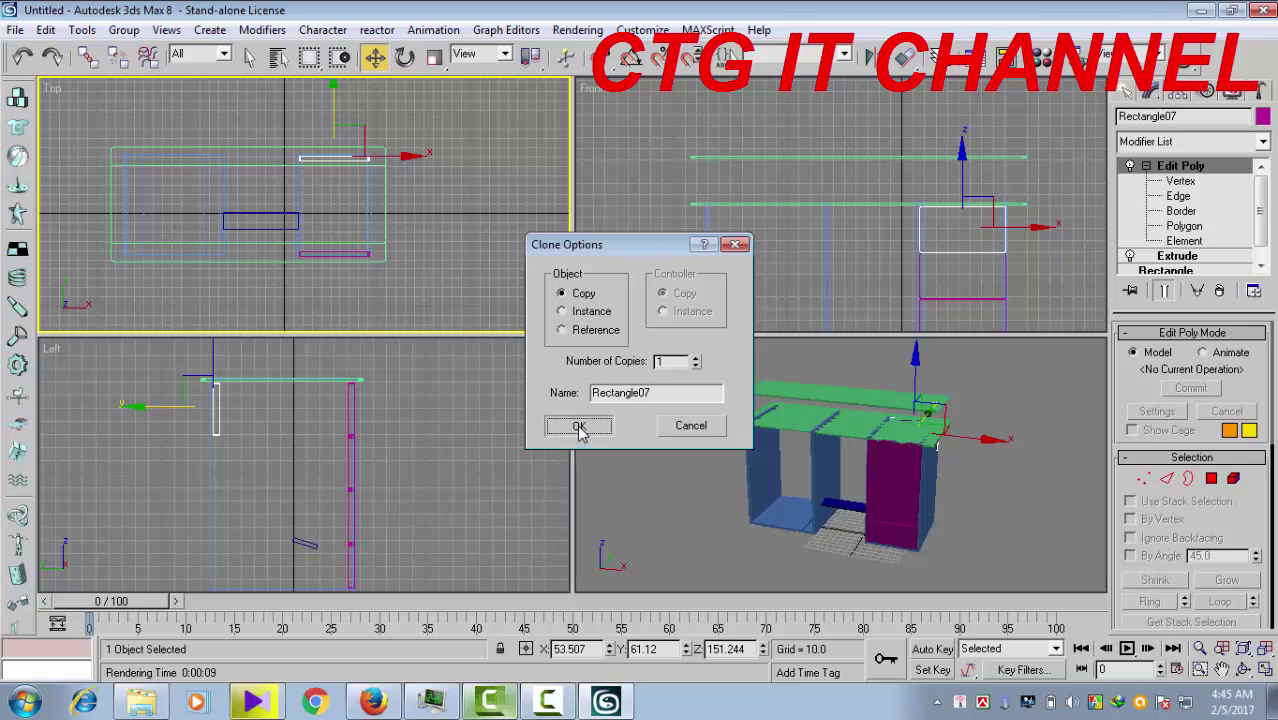
pyautogui.scroll(2, 333, 449)
pyautogui.moveTo(333, 449)
pyautogui.mouseDown(button='middle')
pyautogui.moveTo(345, 492)
pyautogui.moveTo(372, 488)
pyautogui.moveTo(361, 490)
pyautogui.mouseUp(button='middle')
pyautogui.scroll(2, 342, 489)
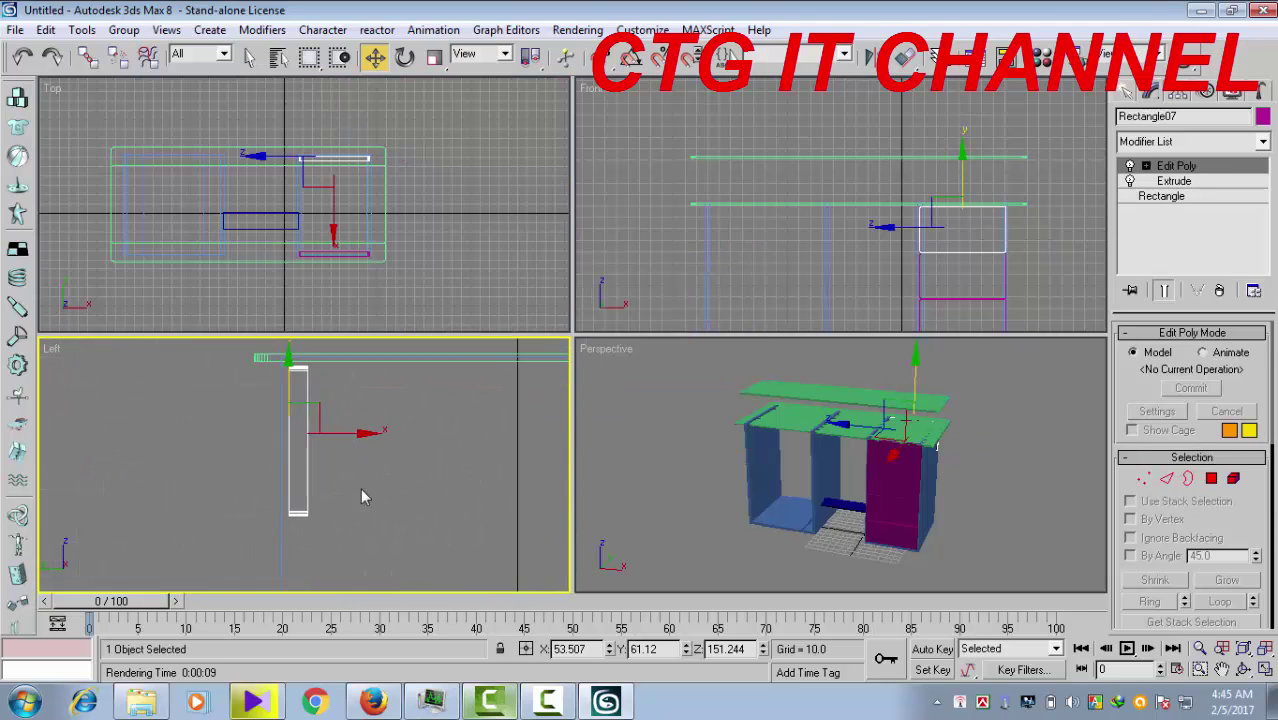
# Nudge the copied panel slightly along Y and orbit and zoom the Perspective view around the desk
pyautogui.moveTo(369, 445); pyautogui.dragTo(356, 445)
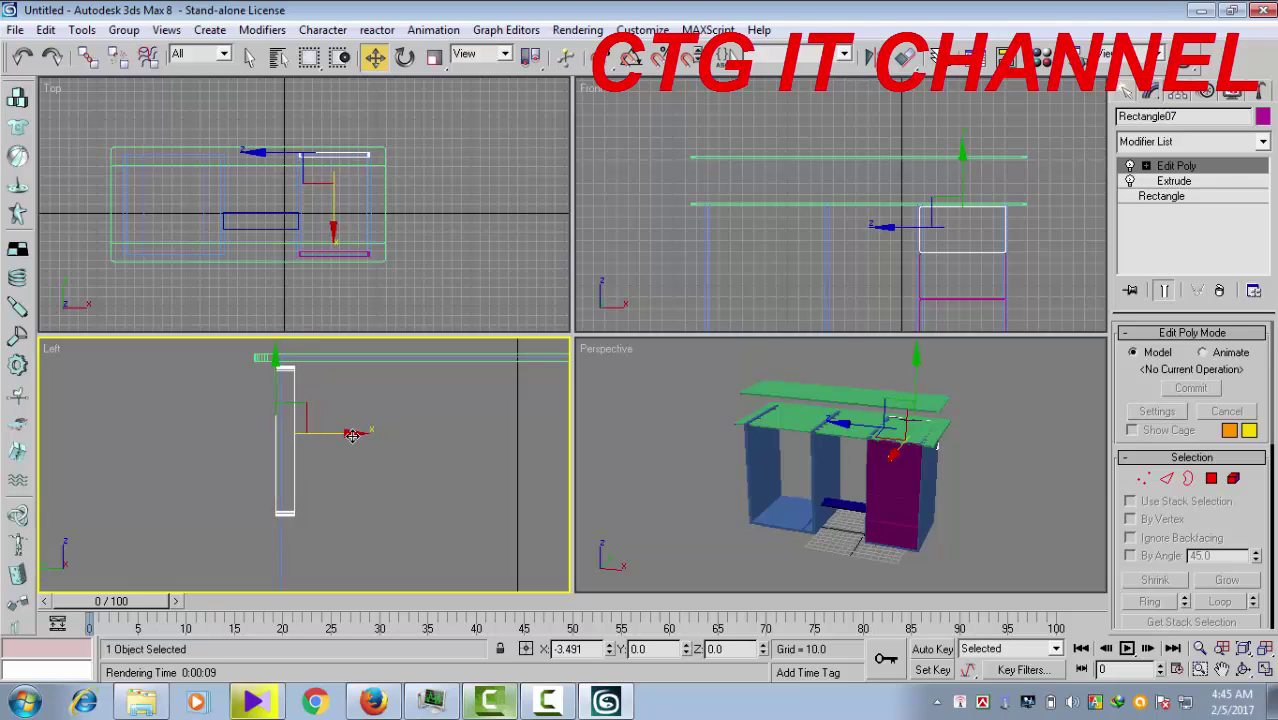
pyautogui.middleClick(970, 506)
pyautogui.keyDown('alt'); pyautogui.moveTo(998, 525); pyautogui.dragTo(857, 518, button='middle'); pyautogui.keyUp('alt')
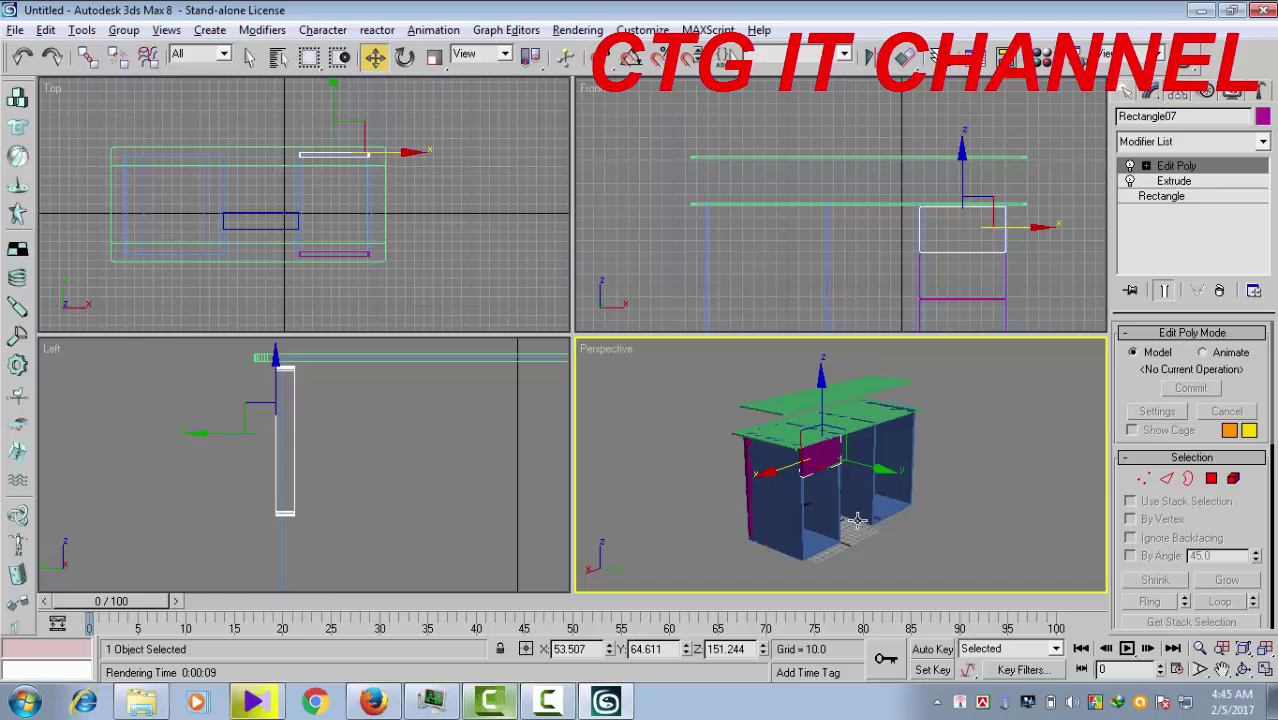
pyautogui.scroll(1, 857, 518)
pyautogui.scroll(1, 855, 512)
pyautogui.scroll(1, 855, 505)
pyautogui.scroll(1, 856, 497)
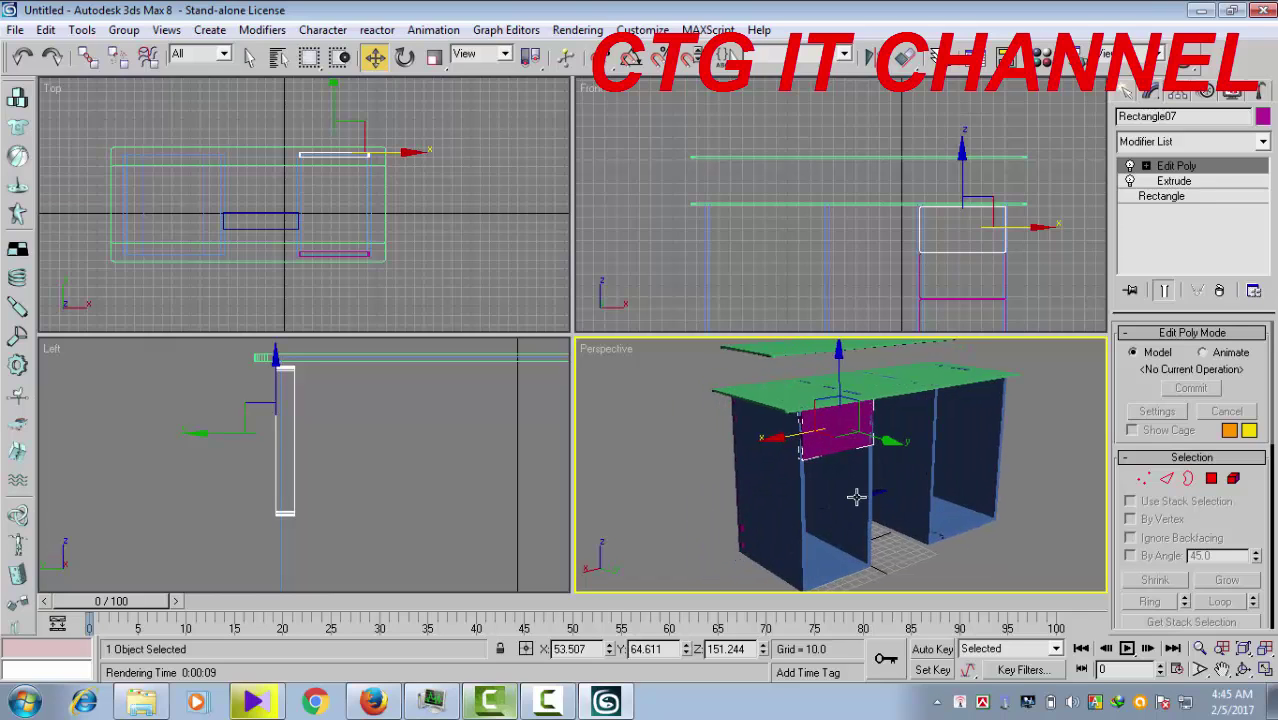
pyautogui.scroll(1, 856, 497)
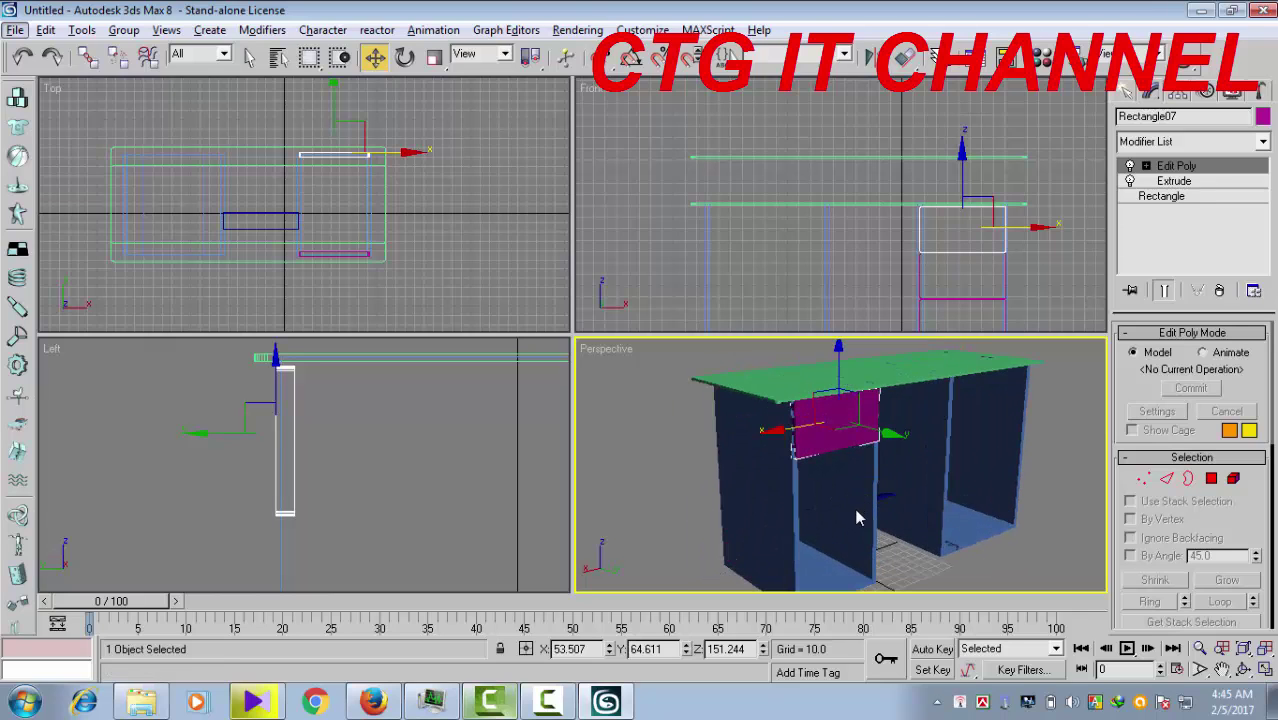
pyautogui.scroll(2, 850, 527)
pyautogui.scroll(1, 850, 533)
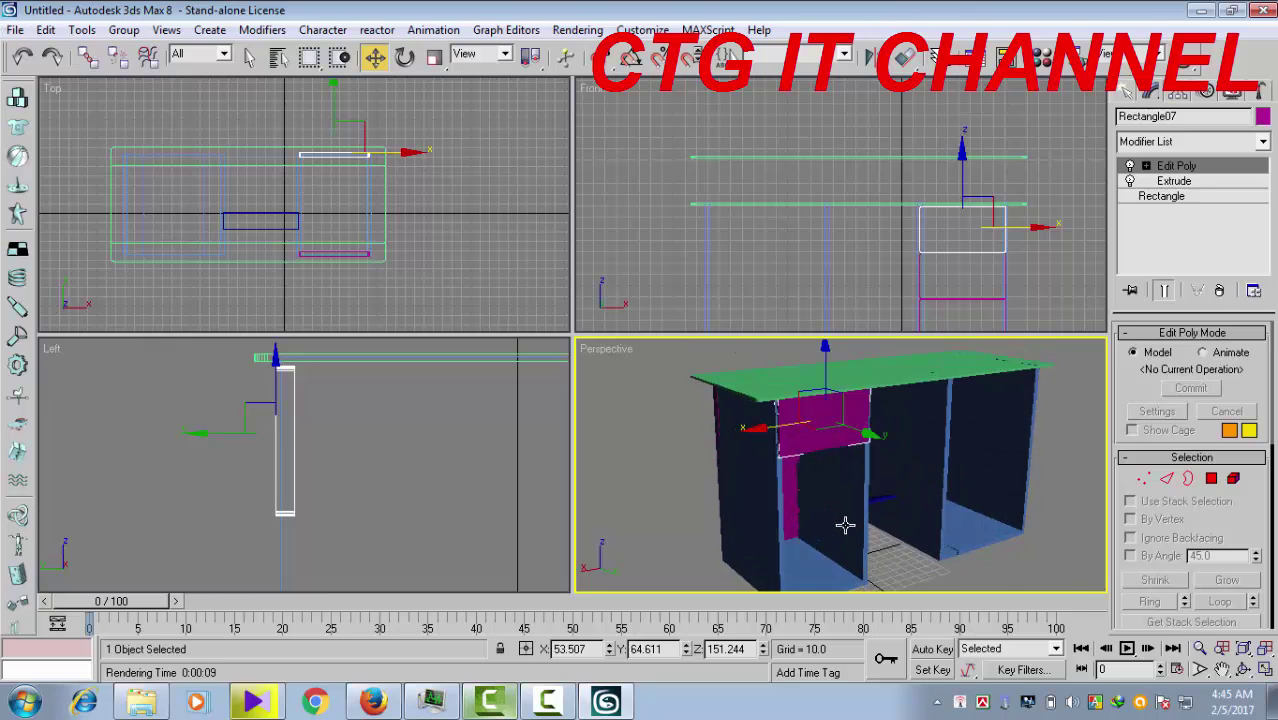
pyautogui.scroll(2, 844, 522)
pyautogui.scroll(-1, 830, 480)
pyautogui.scroll(-1, 840, 483)
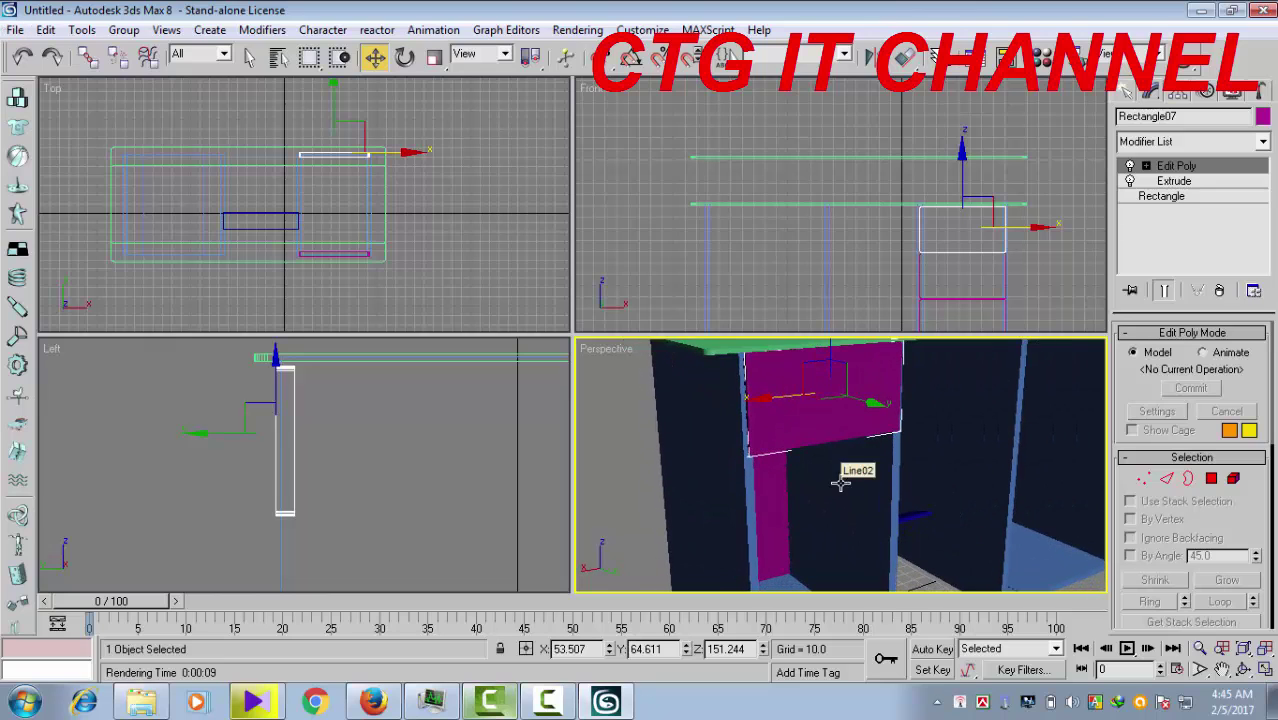
pyautogui.scroll(-2, 838, 482)
# In Rectangle07's base Rectangle, undo a Width change and lengthen it to about 128
pyautogui.click(1161, 196)
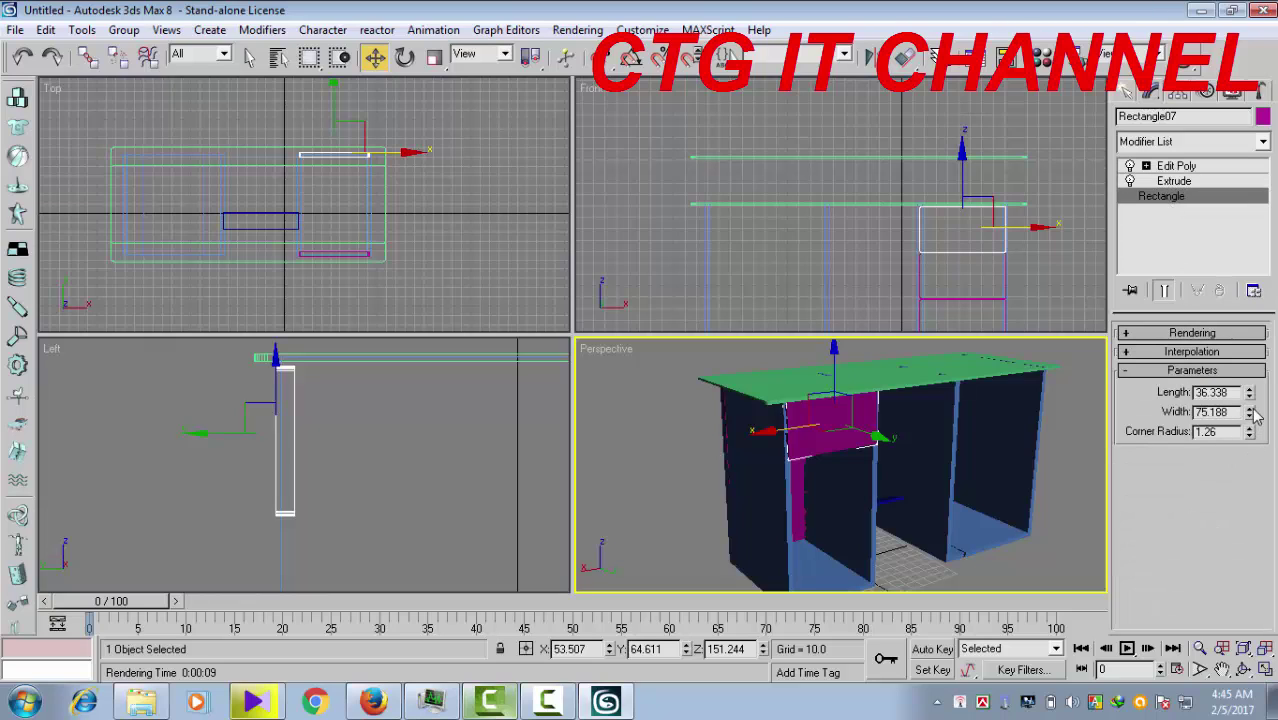
pyautogui.moveTo(1250, 412); pyautogui.dragTo(1259, 394)
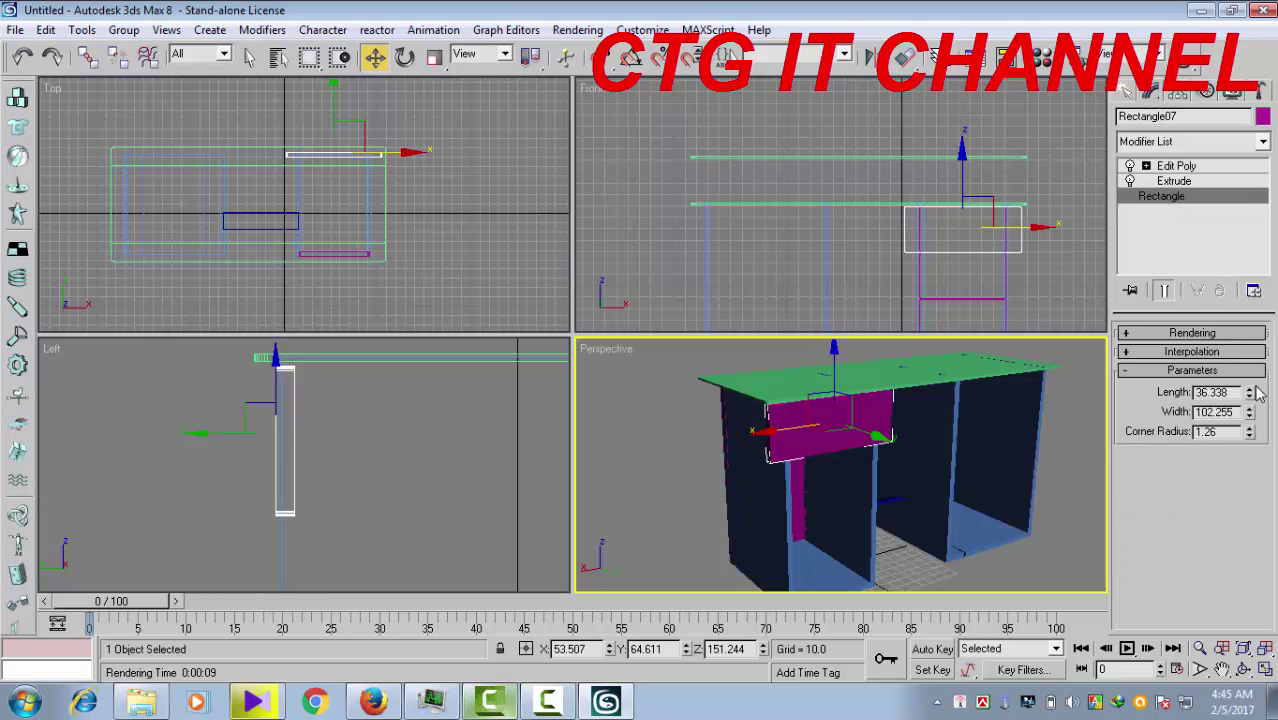
pyautogui.hotkey('ctrl', 'z')
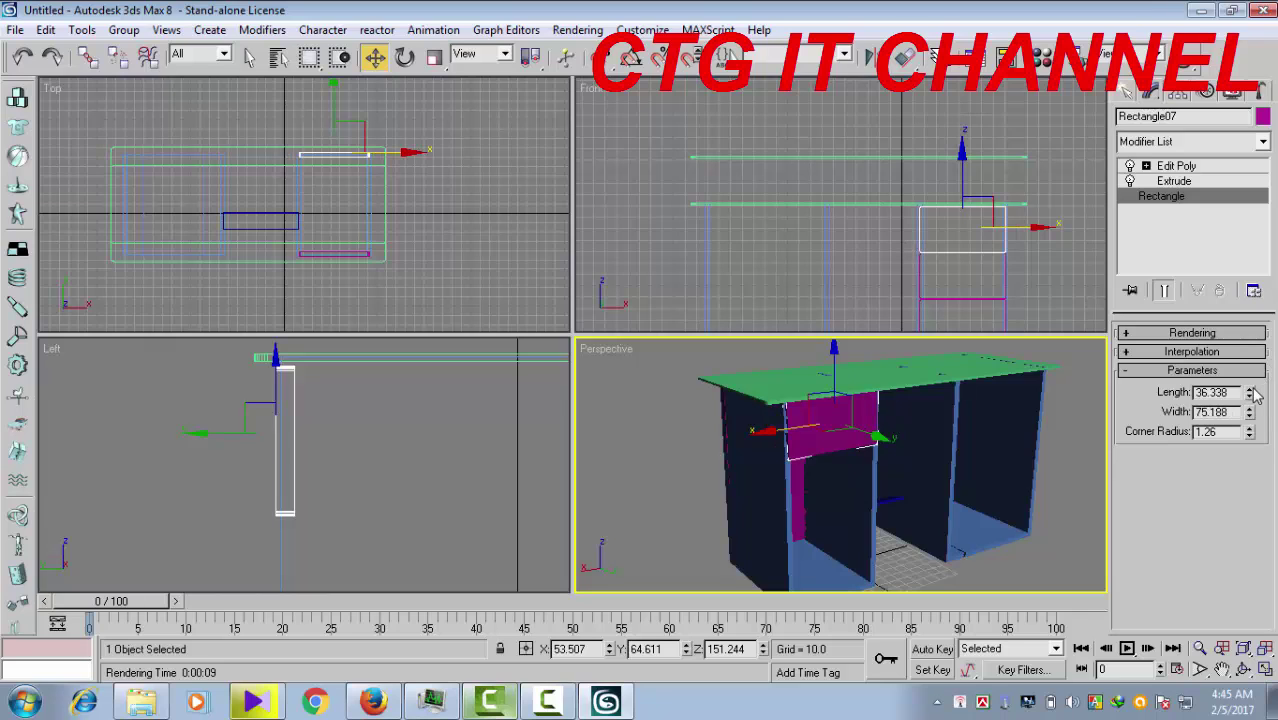
pyautogui.moveTo(1250, 395); pyautogui.dragTo(1198, 178)
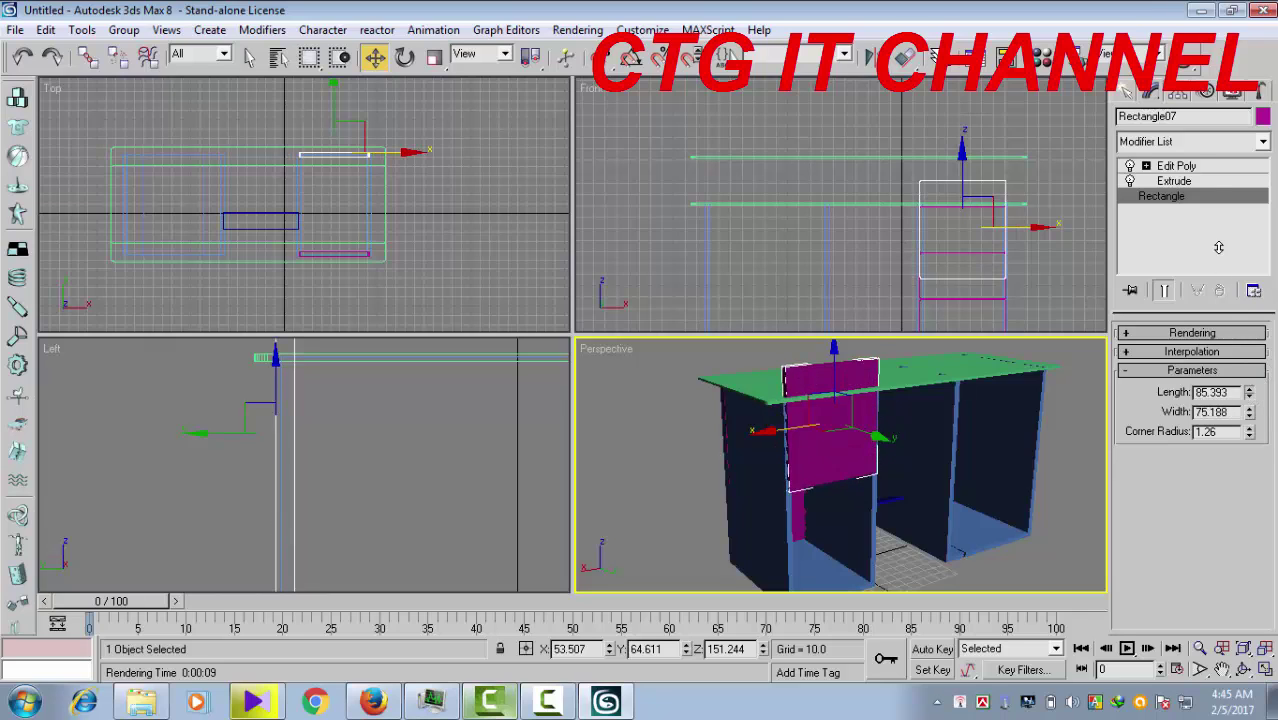
pyautogui.scroll(-2, 1012, 512)
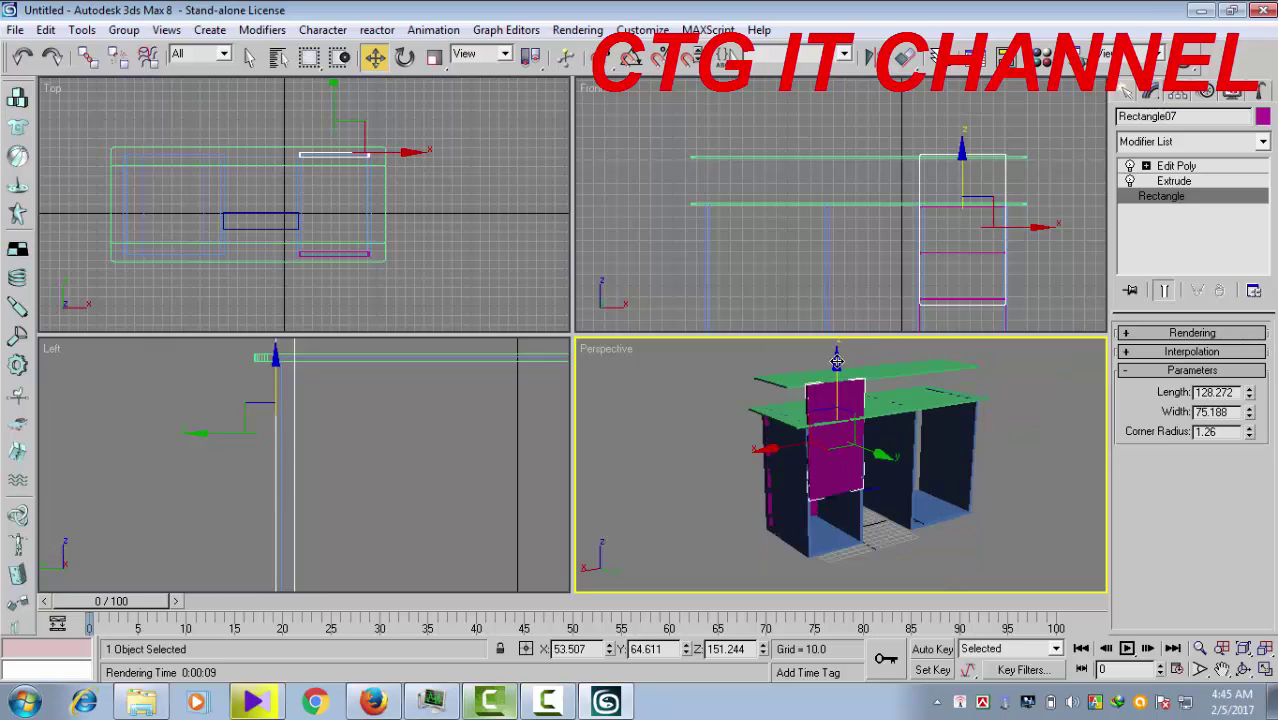
# Lower the panel along Z under the desk top and set its Length to 157.718
pyautogui.moveTo(836, 361); pyautogui.dragTo(923, 415)
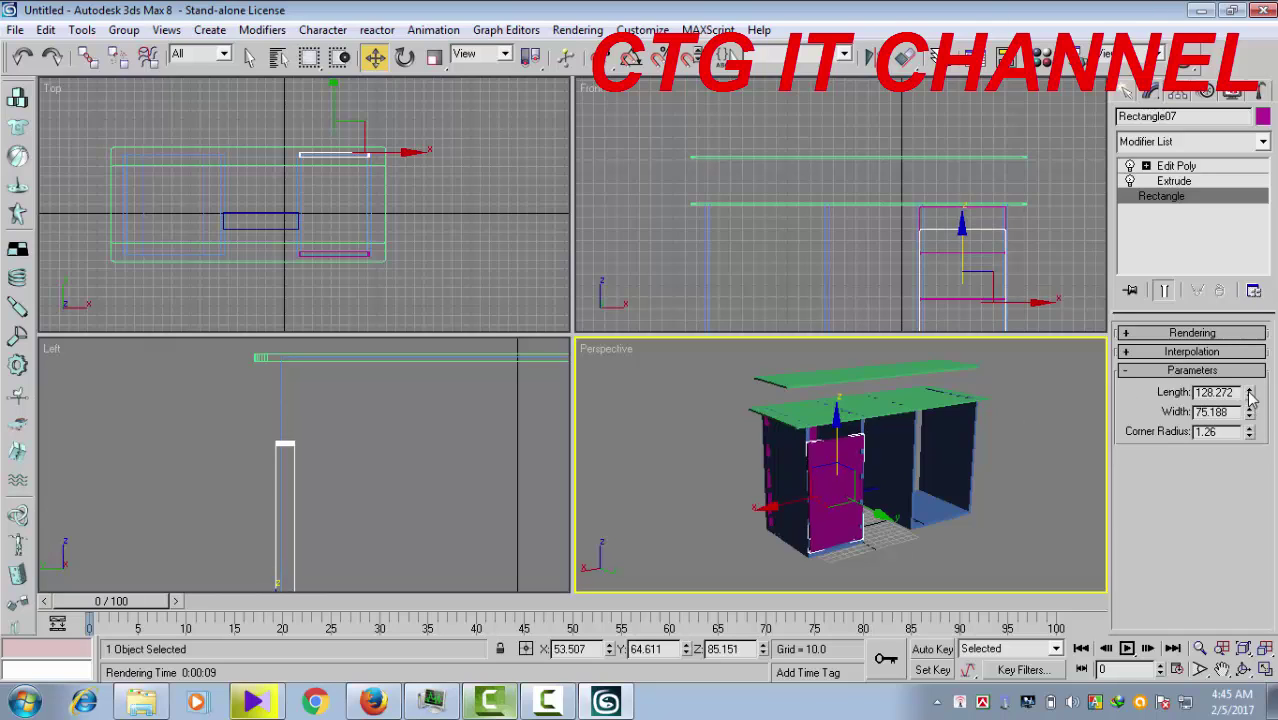
pyautogui.moveTo(1250, 395); pyautogui.dragTo(1240, 360)
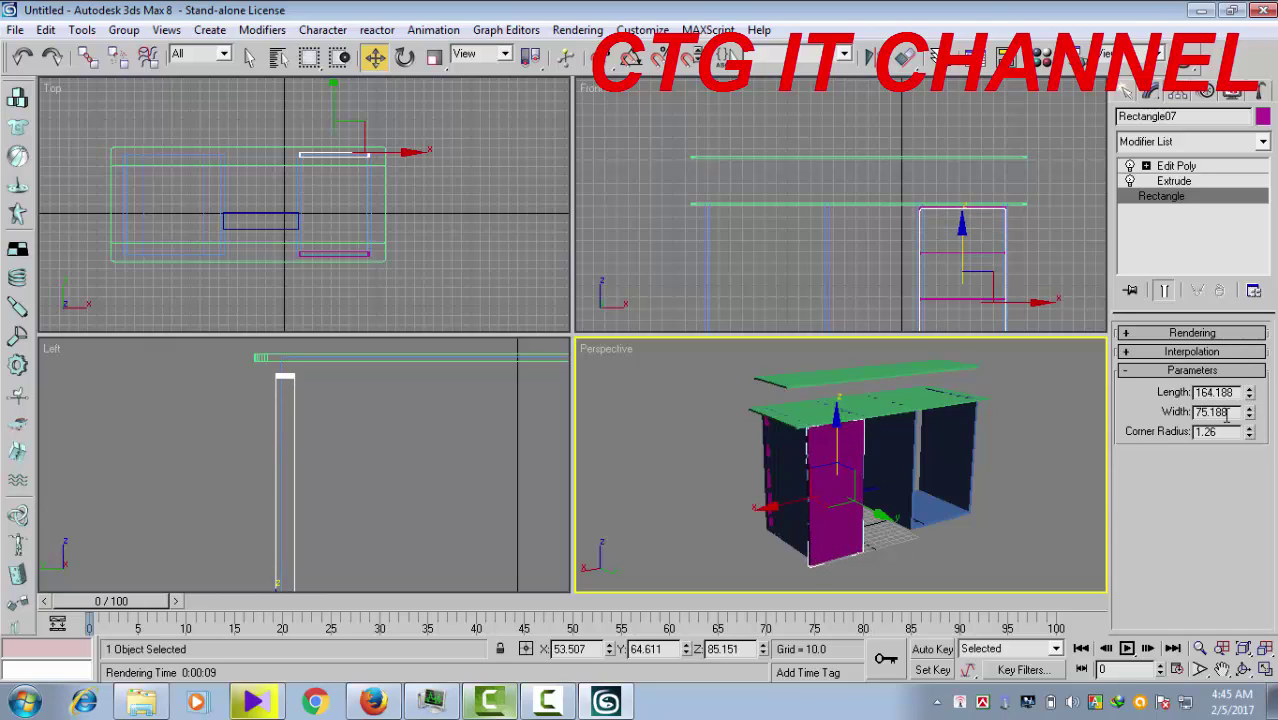
pyautogui.moveTo(1073, 263); pyautogui.dragTo(993, 298, button='middle')
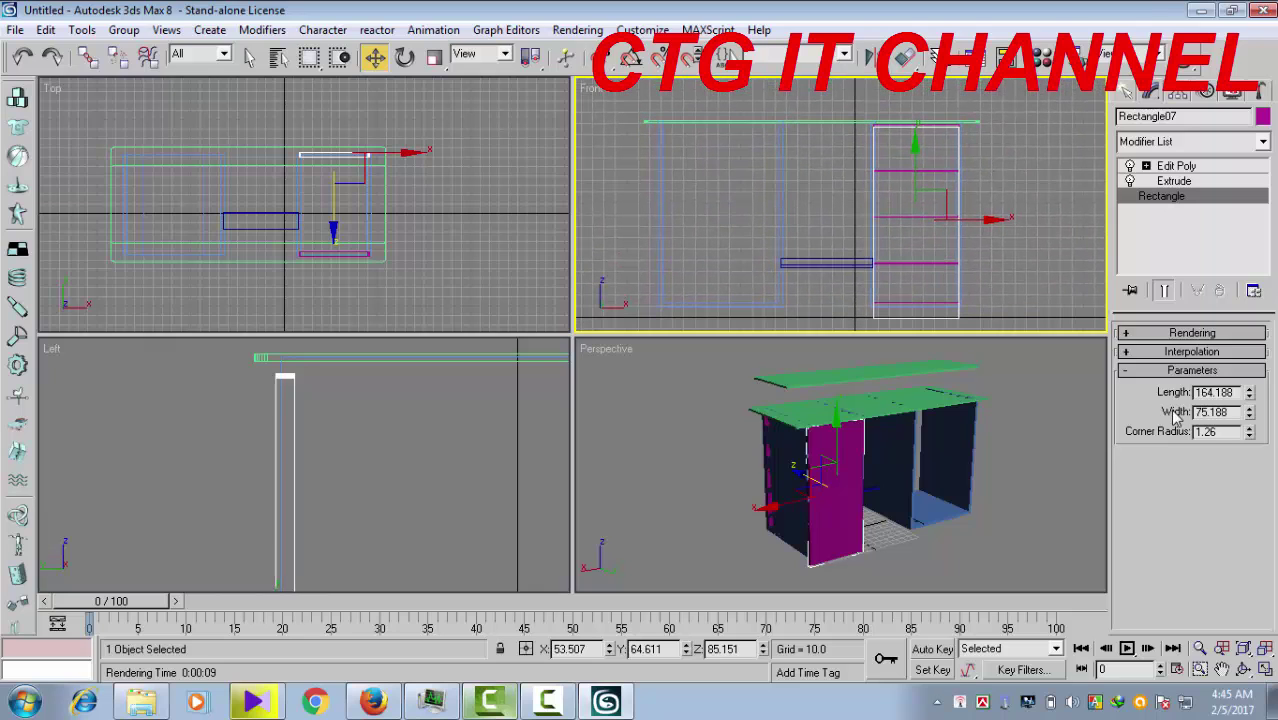
pyautogui.moveTo(1250, 400); pyautogui.dragTo(1250, 410)
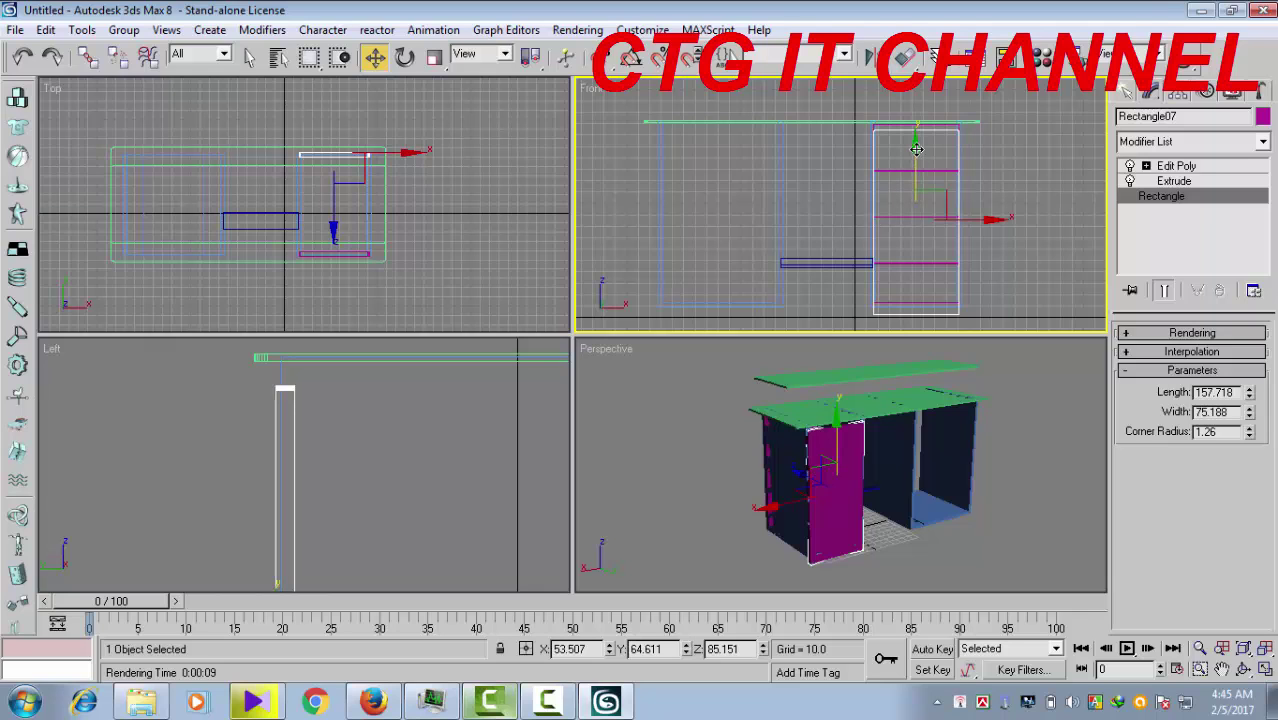
pyautogui.moveTo(915, 146); pyautogui.dragTo(915, 143)
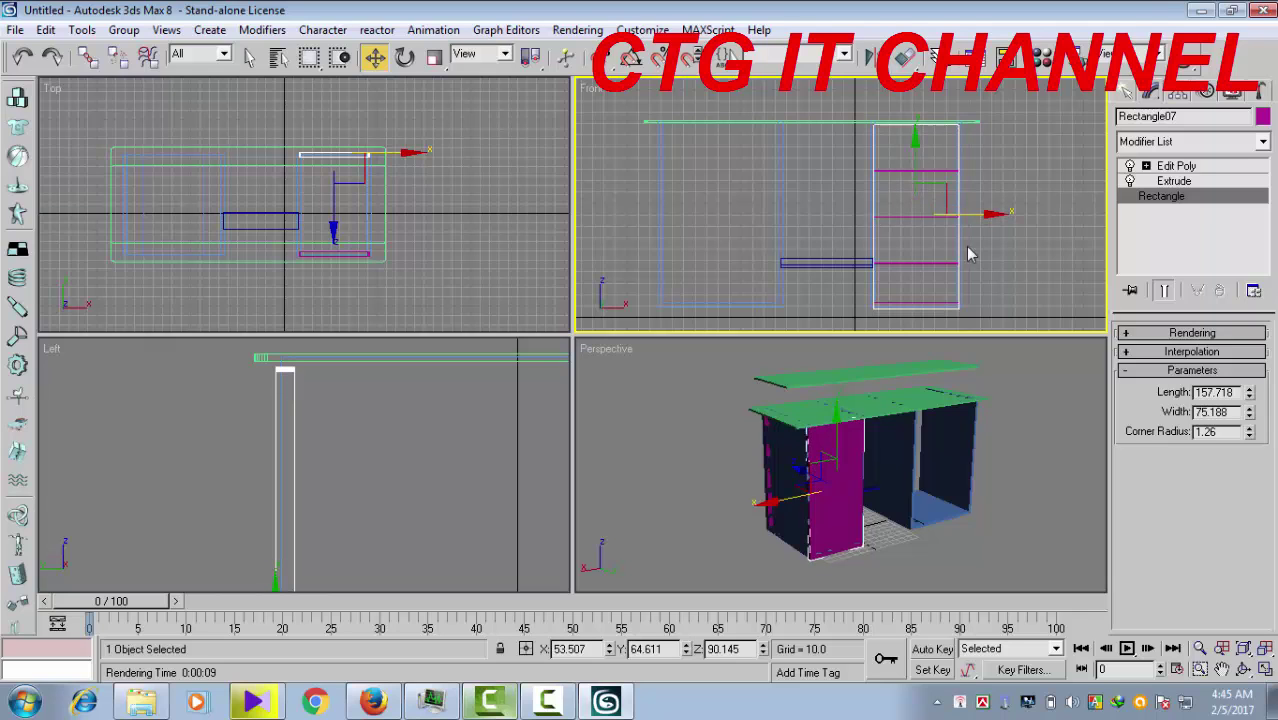
pyautogui.scroll(3, 965, 246)
pyautogui.moveTo(956, 258); pyautogui.dragTo(932, 188, button='middle')
pyautogui.scroll(2, 931, 236)
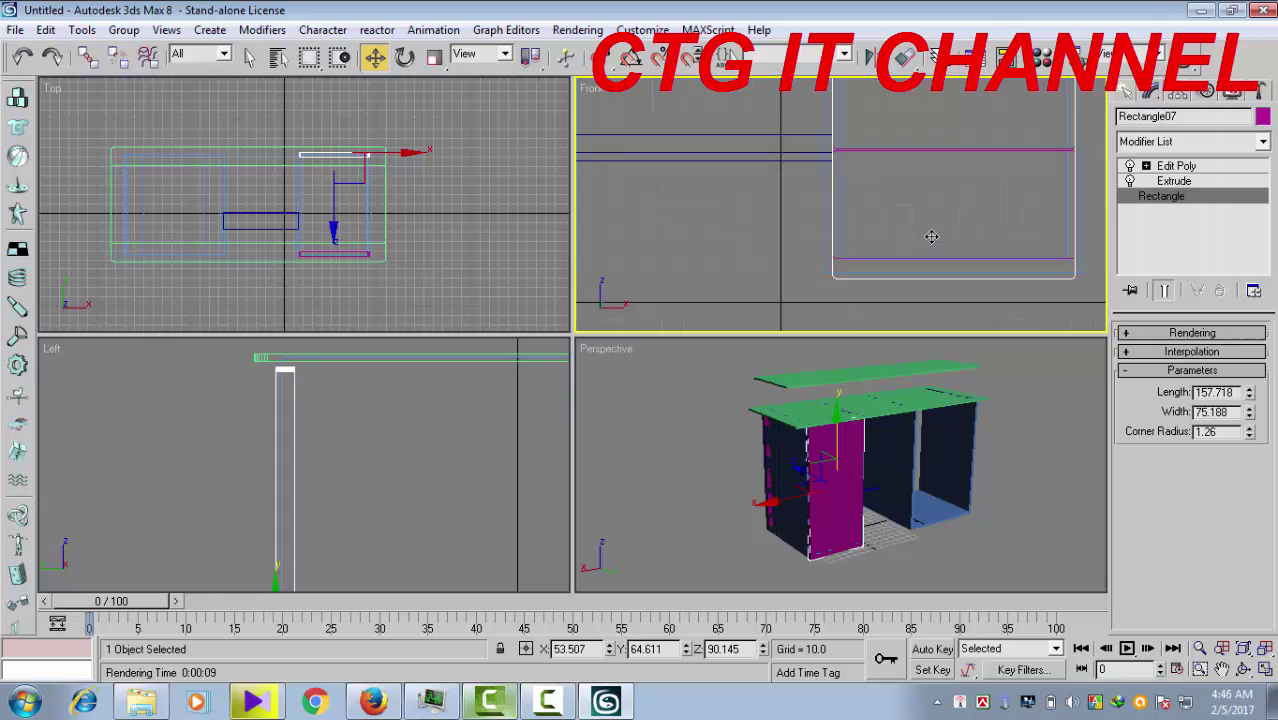
# Fine-tune the tall panel's Length down to 156.125
pyautogui.moveTo(1252, 394); pyautogui.dragTo(1252, 393)
pyautogui.click(1250, 398)
pyautogui.click(1250, 398)
pyautogui.moveTo(987, 266)
pyautogui.mouseDown(button='middle')
pyautogui.moveTo(920, 328)
pyautogui.moveTo(941, 200)
pyautogui.moveTo(918, 259)
pyautogui.moveTo(918, 238)
pyautogui.moveTo(987, 257)
pyautogui.moveTo(985, 216)
pyautogui.mouseUp(button='middle')
pyautogui.scroll(-1, 926, 310)
# Orbit the maximized Perspective view to inspect the drawers and compartments from the front
pyautogui.middleClick(992, 445)
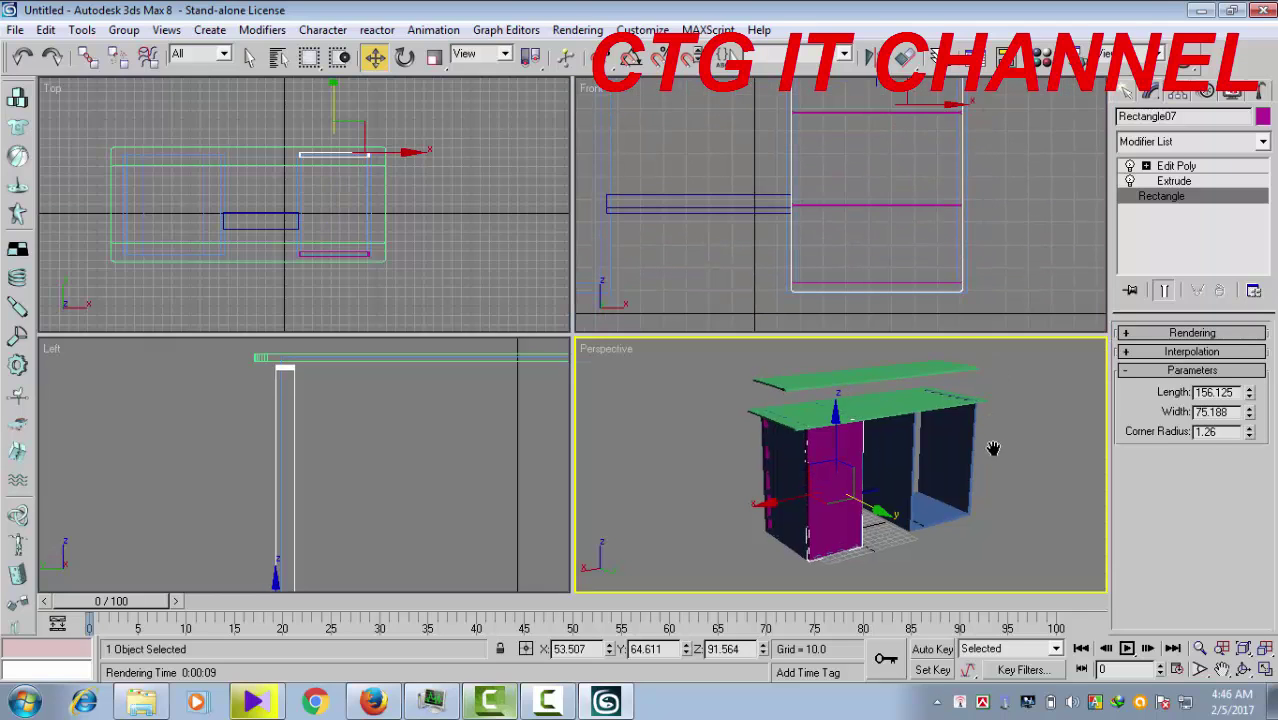
pyautogui.moveTo(997, 463)
pyautogui.keyDown('alt'); pyautogui.mouseDown(button='middle')
pyautogui.moveTo(638, 456)
pyautogui.moveTo(618, 436)
pyautogui.moveTo(797, 480)
pyautogui.mouseUp(button='middle'); pyautogui.keyUp('alt')
pyautogui.scroll(2, 907, 466)
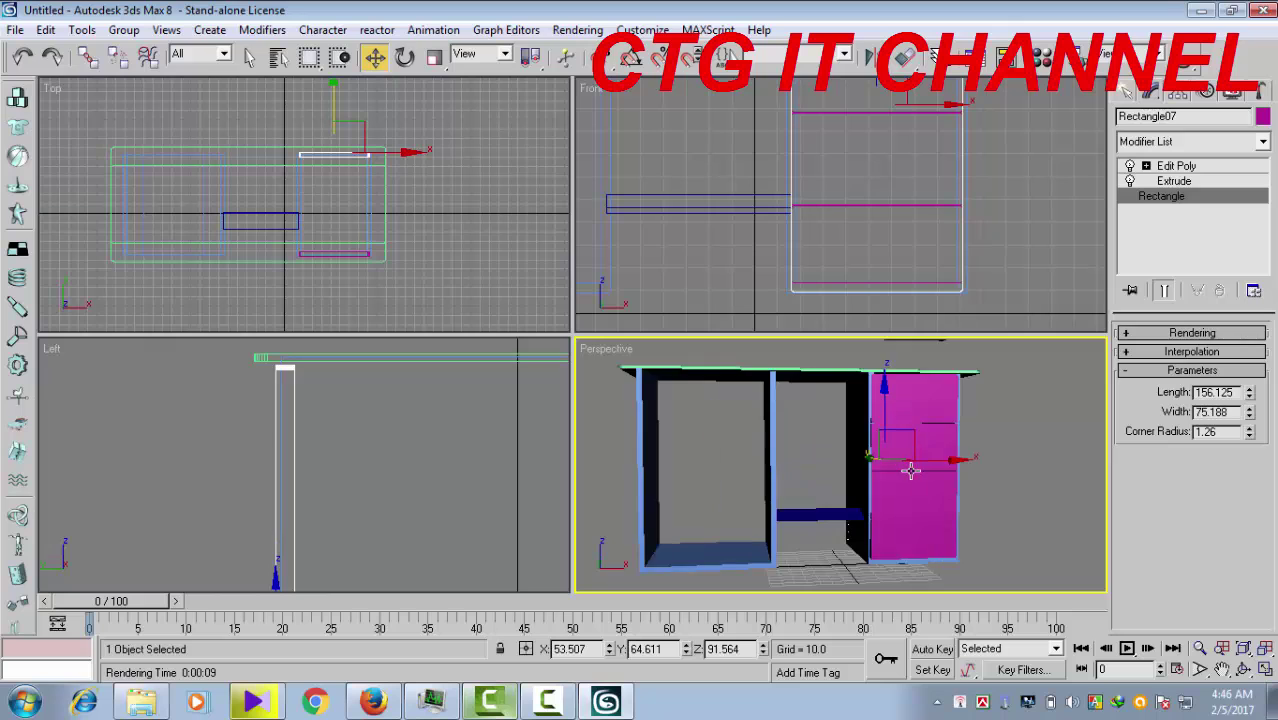
pyautogui.scroll(2, 927, 514)
pyautogui.scroll(1, 947, 531)
pyautogui.scroll(2, 962, 528)
pyautogui.moveTo(962, 528)
pyautogui.keyDown('alt'); pyautogui.mouseDown(button='middle')
pyautogui.moveTo(930, 534)
pyautogui.moveTo(930, 513)
pyautogui.mouseUp(button='middle'); pyautogui.keyUp('alt')
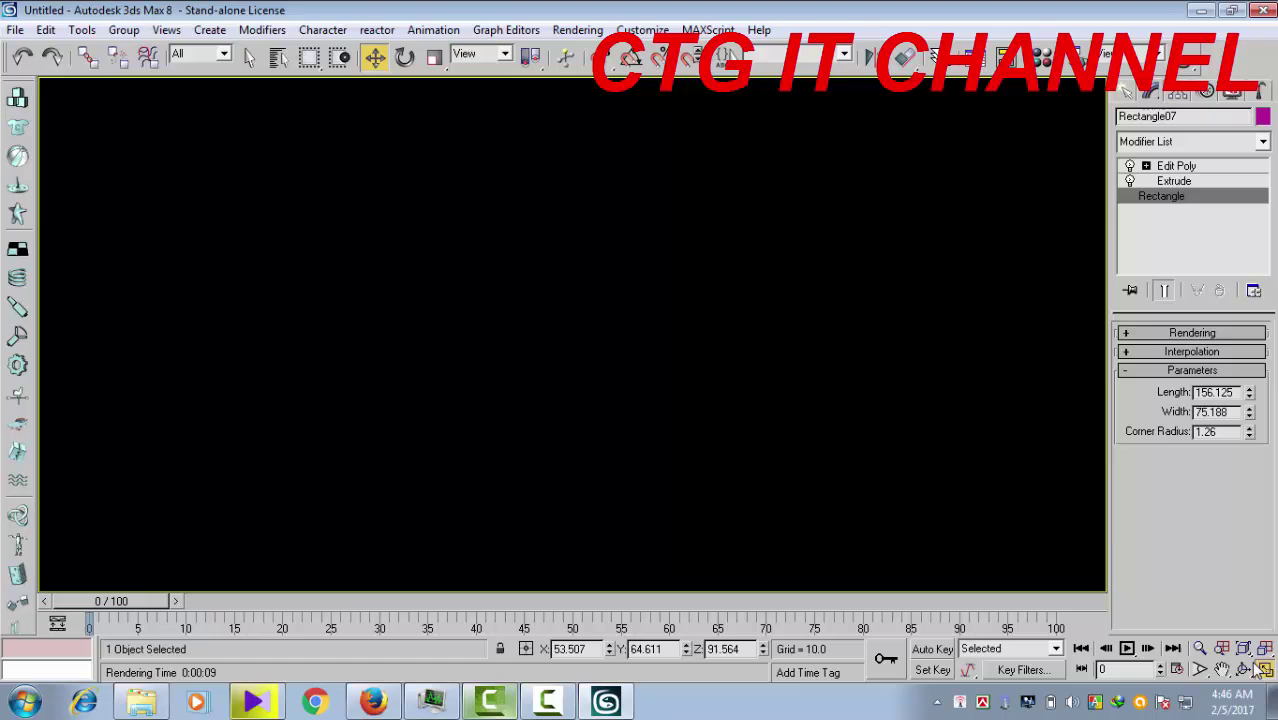
pyautogui.click(1264, 670)
pyautogui.moveTo(687, 488)
pyautogui.keyDown('alt'); pyautogui.mouseDown(button='middle')
pyautogui.moveTo(800, 535)
pyautogui.moveTo(983, 524)
pyautogui.mouseUp(button='middle'); pyautogui.keyUp('alt')
pyautogui.moveTo(613, 485)
pyautogui.keyDown('alt'); pyautogui.mouseDown(button='middle')
pyautogui.moveTo(677, 492)
pyautogui.moveTo(627, 480)
pyautogui.mouseUp(button='middle'); pyautogui.keyUp('alt')
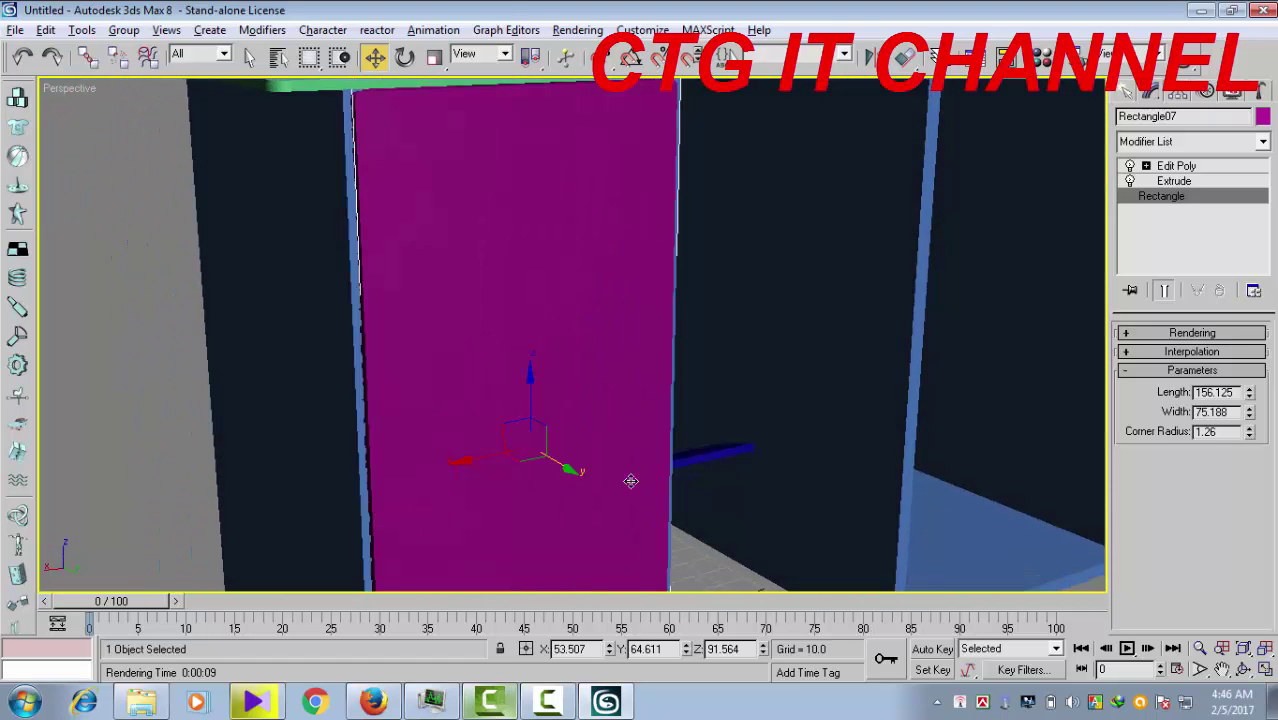
pyautogui.scroll(-5, 670, 478)
pyautogui.keyDown('alt'); pyautogui.moveTo(755, 513); pyautogui.dragTo(767, 513, button='middle'); pyautogui.keyUp('alt')
pyautogui.moveTo(681, 512)
pyautogui.keyDown('alt'); pyautogui.mouseDown(button='middle')
pyautogui.moveTo(810, 531)
pyautogui.moveTo(893, 519)
pyautogui.moveTo(950, 540)
pyautogui.mouseUp(button='middle'); pyautogui.keyUp('alt')
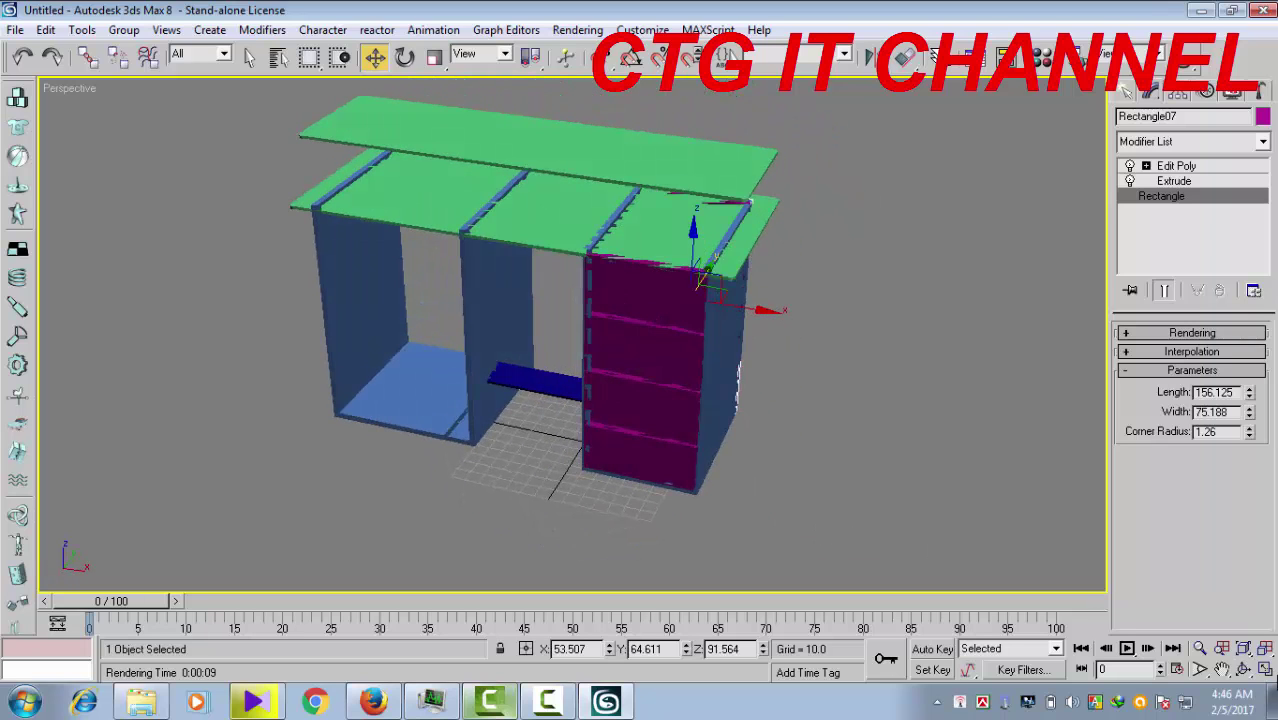
# Restore four viewports, frame the desk in Top and Front, and select Rectangle06
pyautogui.click(1264, 669)
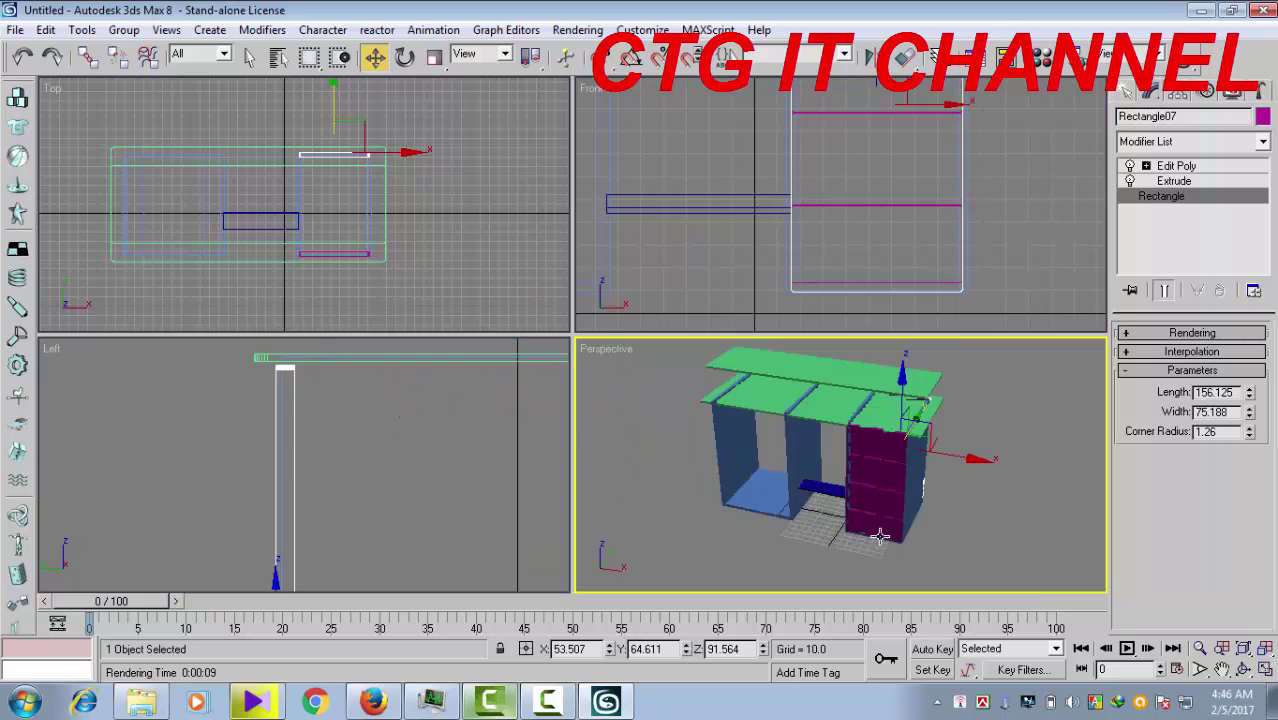
pyautogui.rightClick(370, 296)
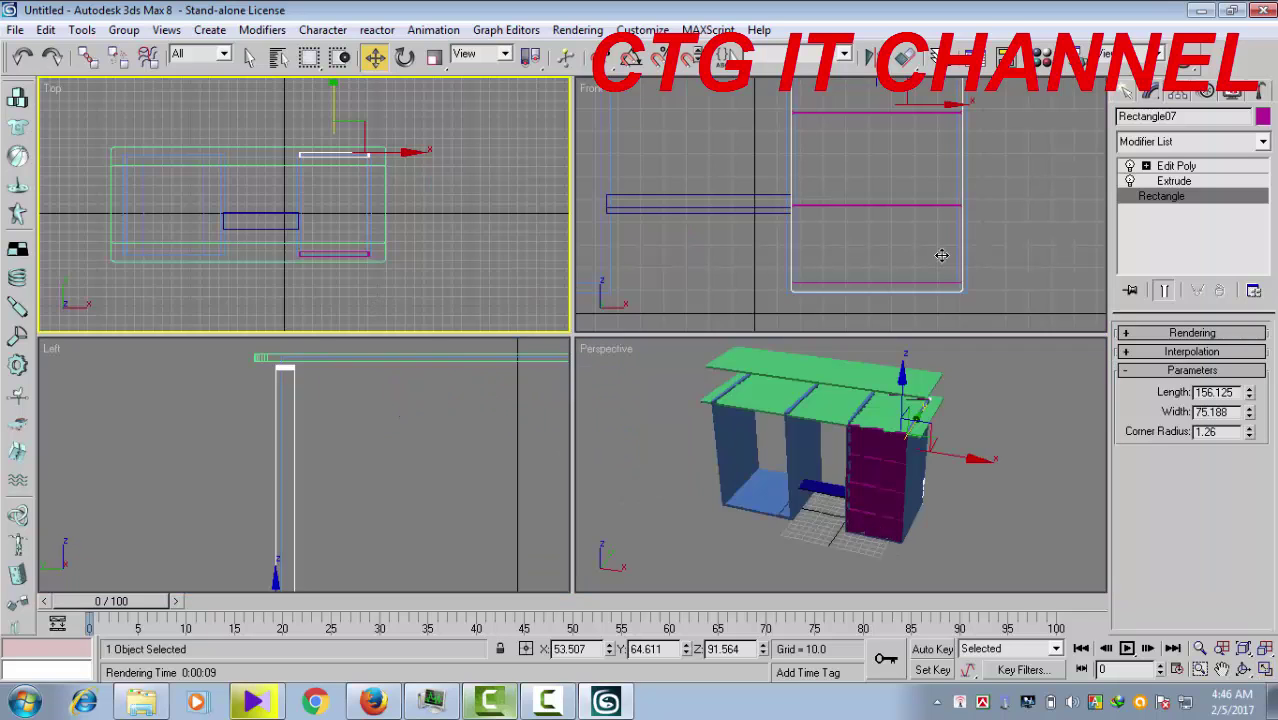
pyautogui.scroll(-3, 941, 255)
pyautogui.scroll(-2, 939, 245)
pyautogui.scroll(-2, 932, 228)
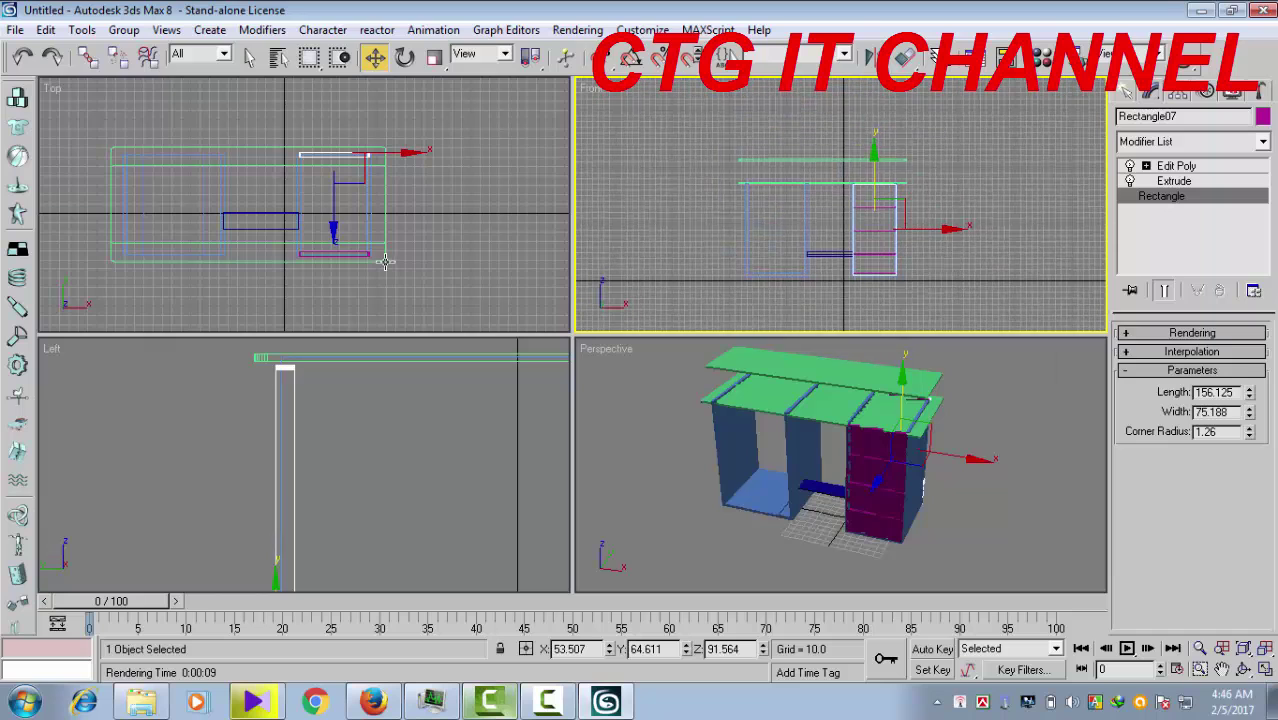
pyautogui.rightClick(385, 270)
pyautogui.scroll(3, 320, 276)
pyautogui.scroll(-2, 320, 276)
pyautogui.moveTo(300, 286); pyautogui.dragTo(354, 277, button='middle')
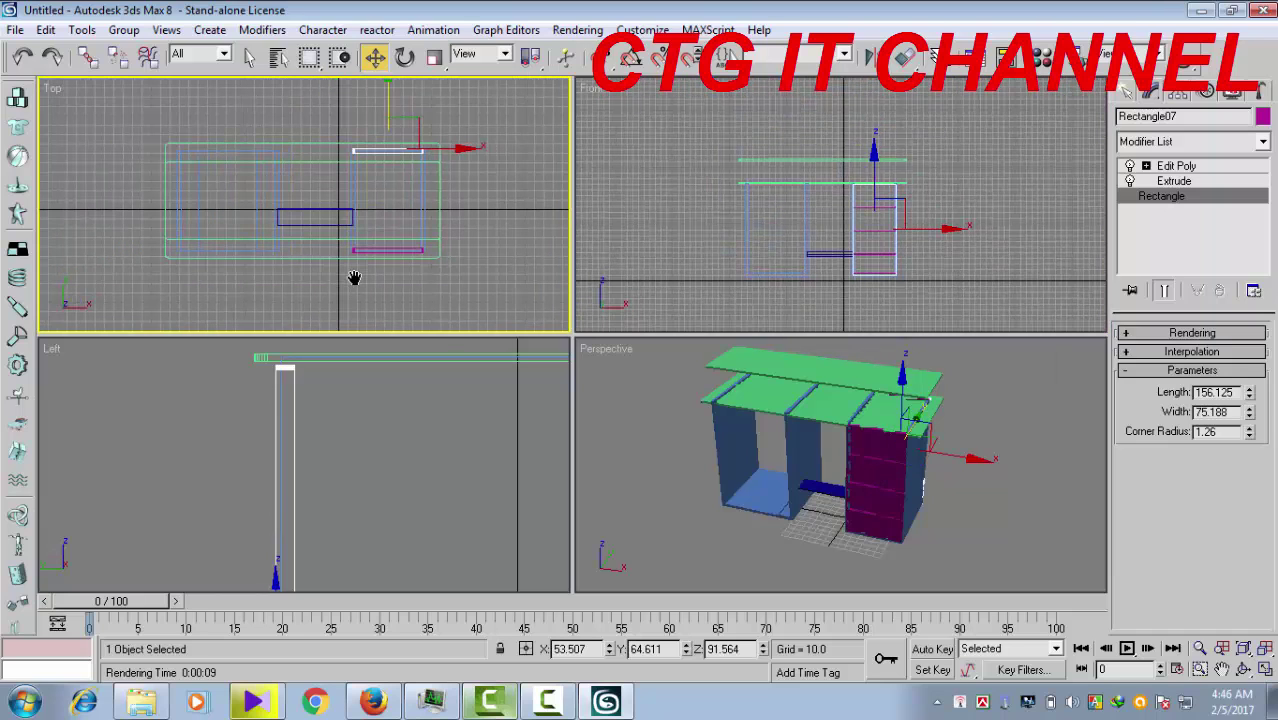
pyautogui.rightClick(916, 276)
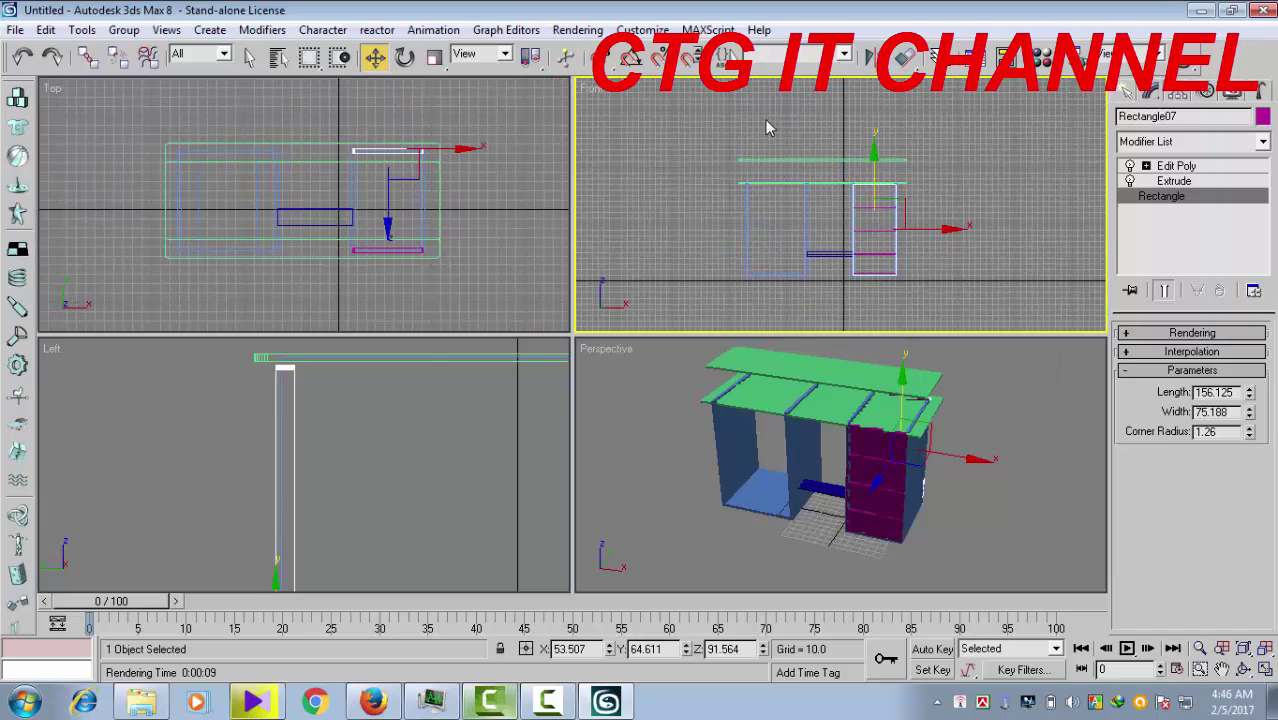
pyautogui.click(771, 161)
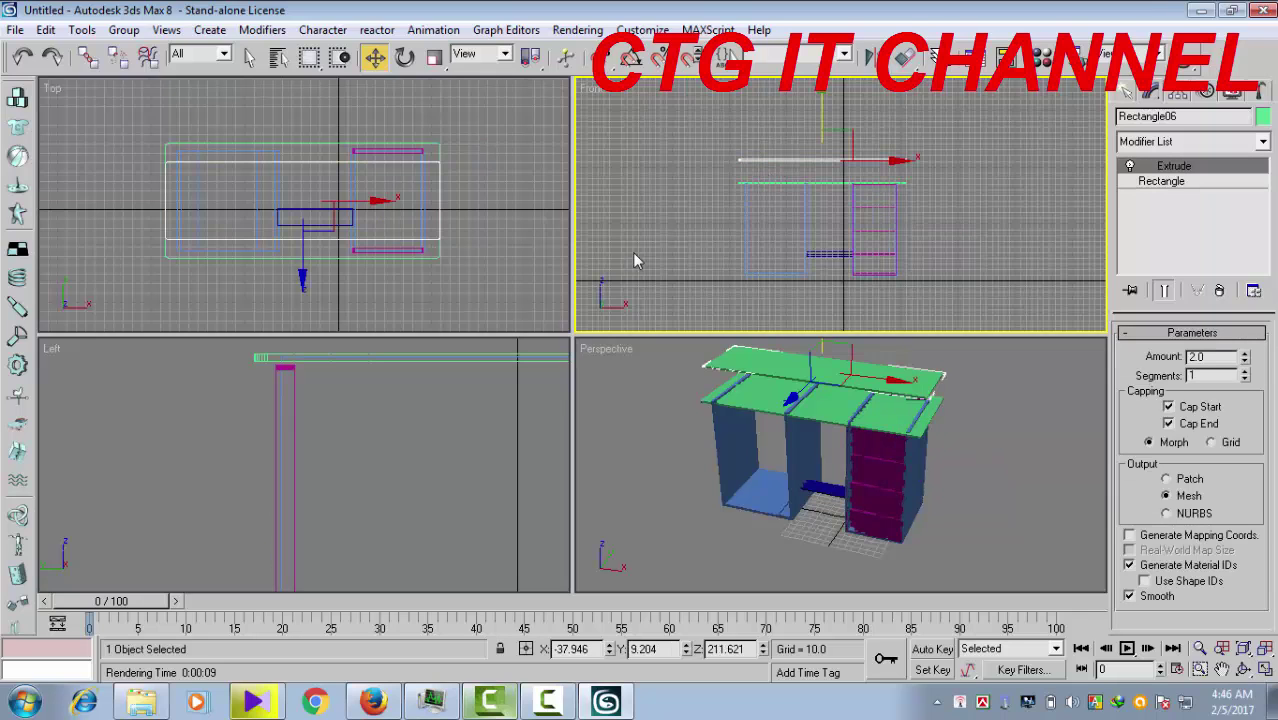
pyautogui.moveTo(466, 281); pyautogui.dragTo(426, 277, button='middle')
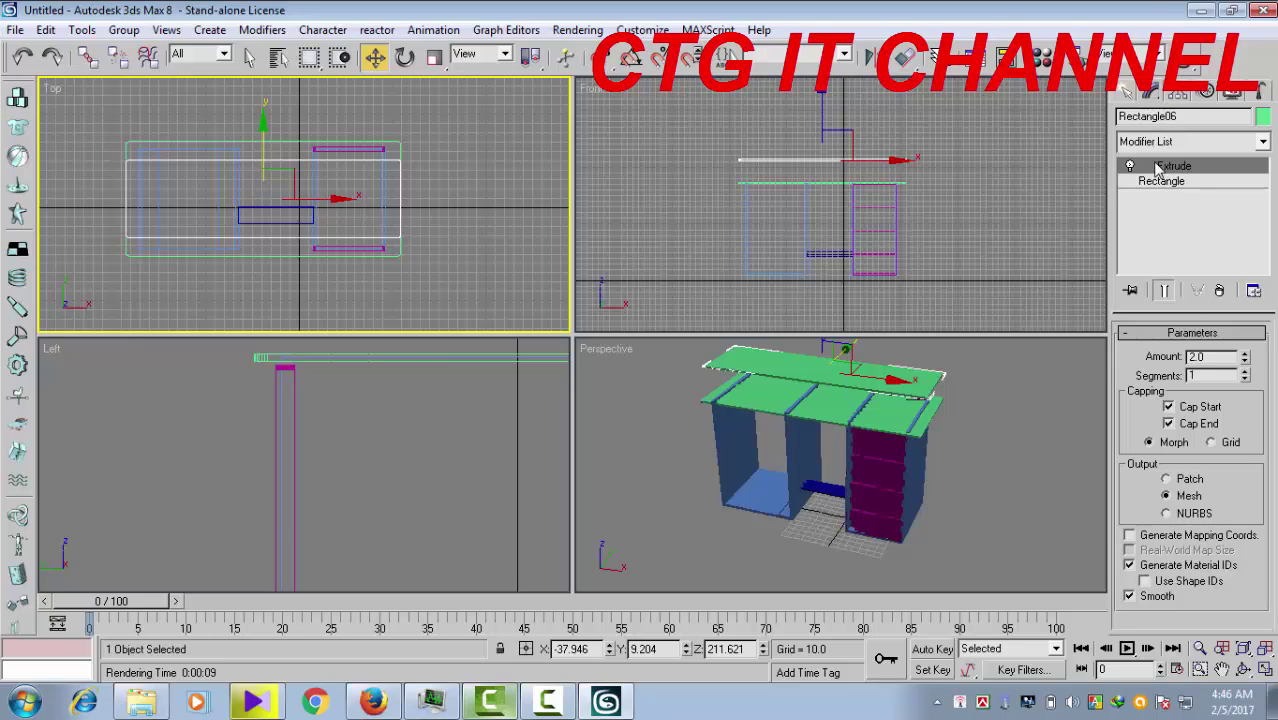
# Create Circle01, radius about 11.4, in the Top view over the right-hand drawer section
pyautogui.click(1130, 92)
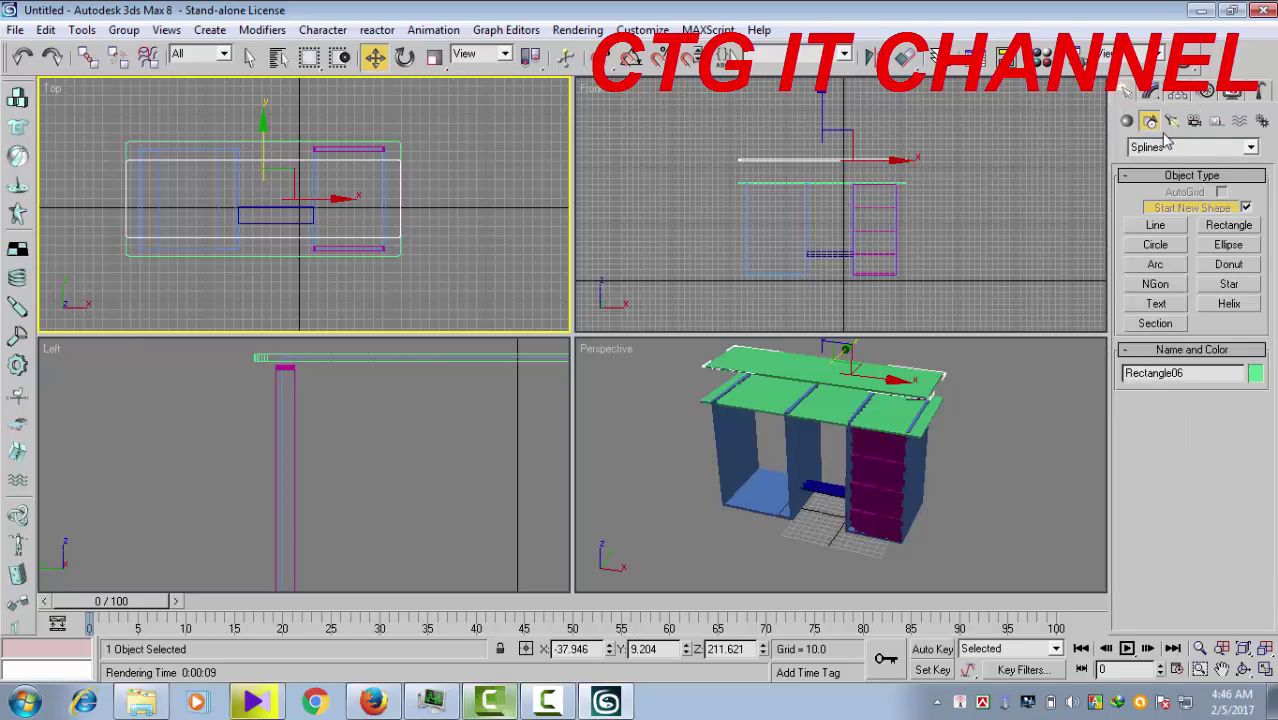
pyautogui.click(1156, 245)
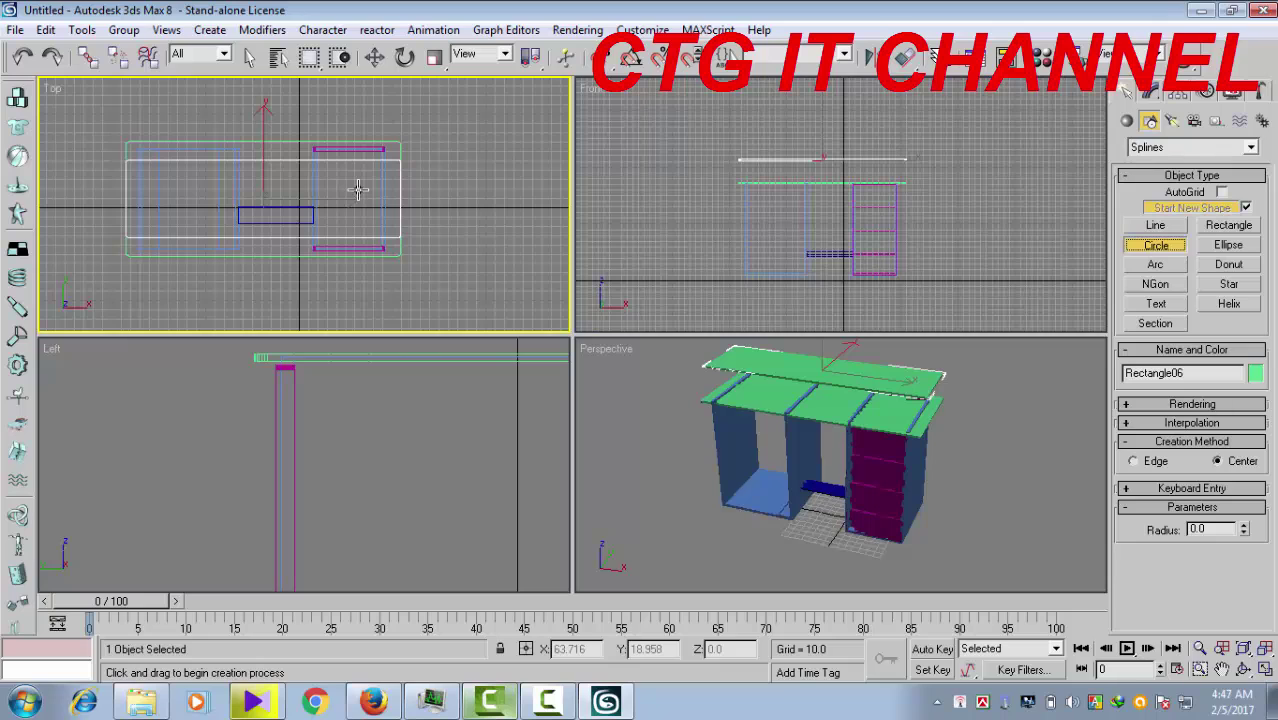
pyautogui.moveTo(358, 190); pyautogui.dragTo(365, 192)
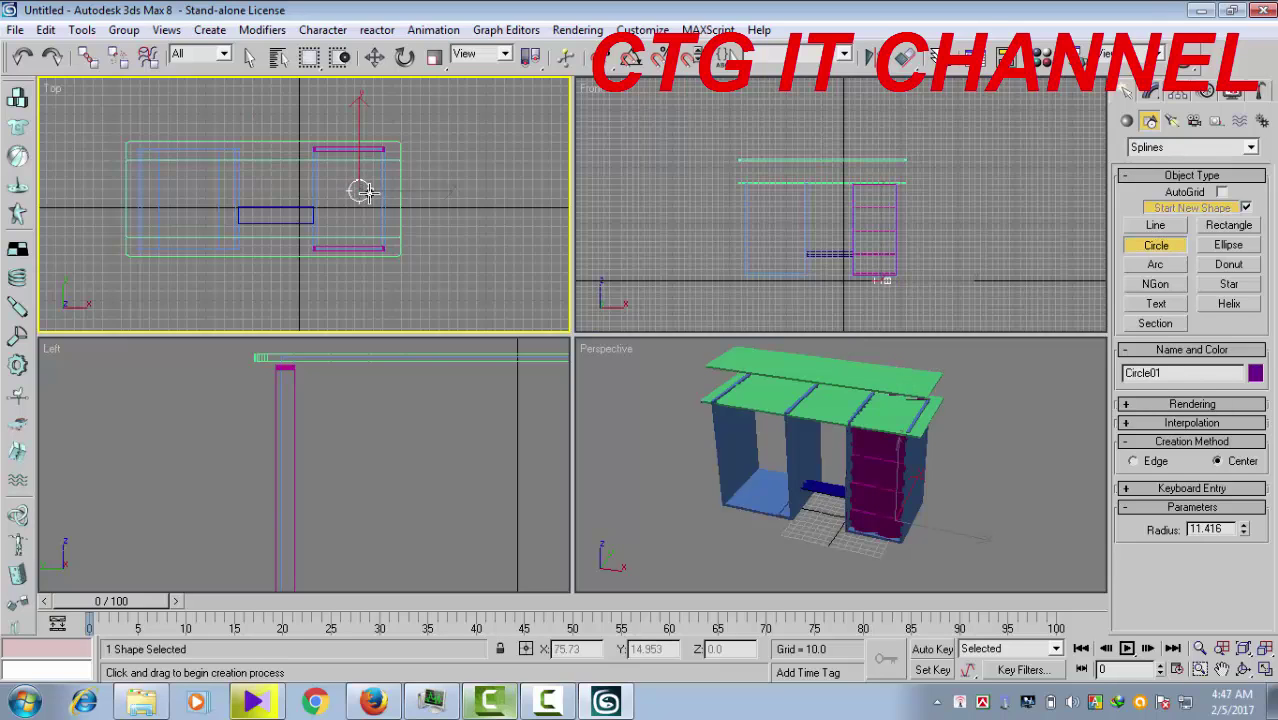
pyautogui.click(695, 183)
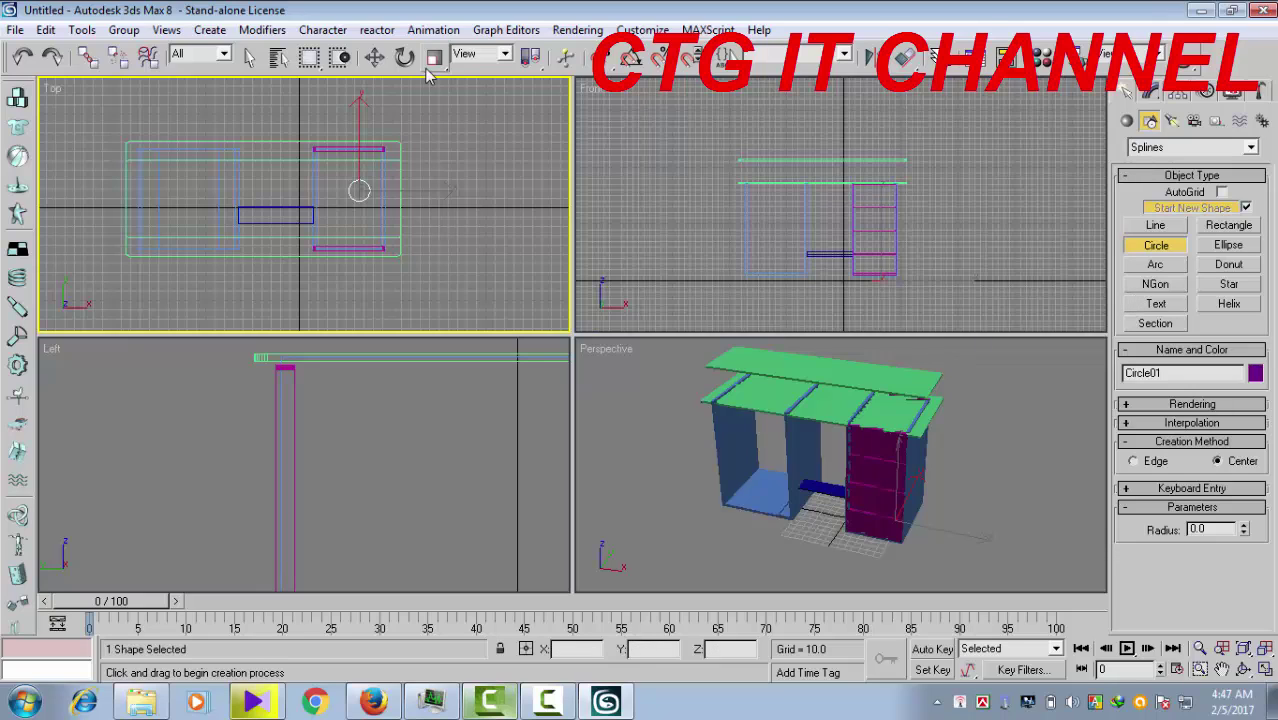
pyautogui.click(374, 60)
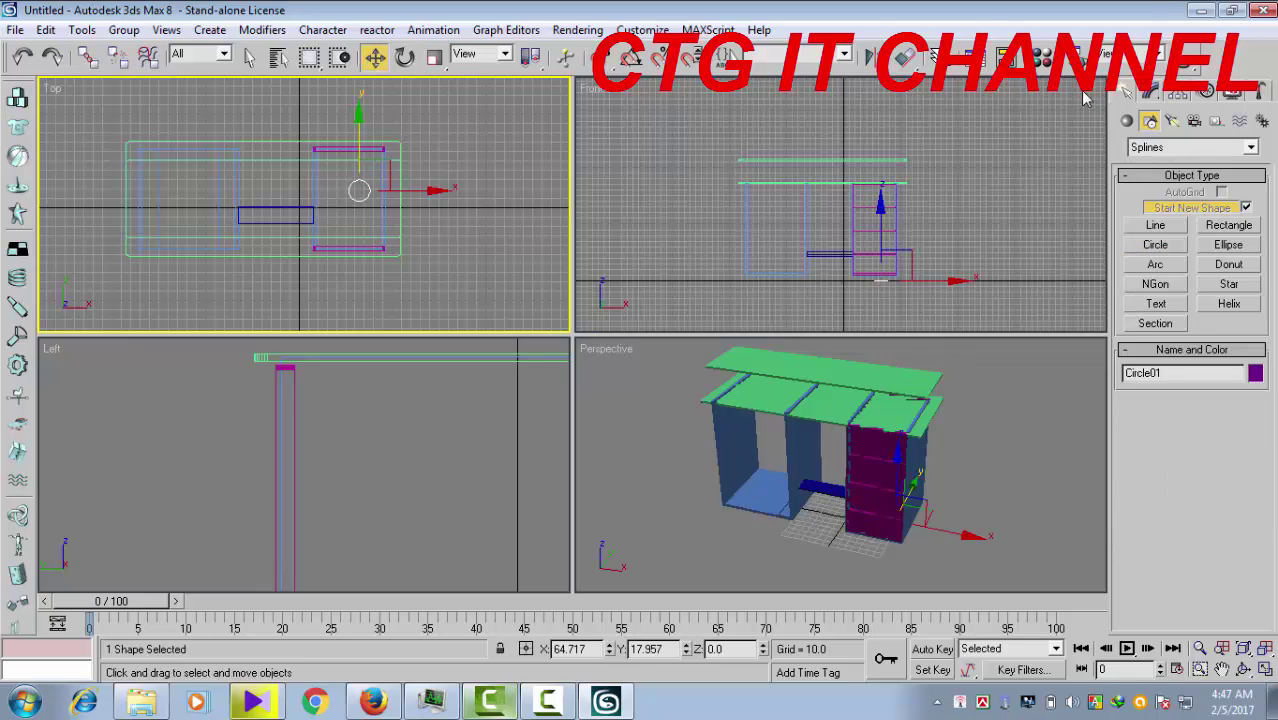
# Apply an Extrude modifier to Circle01 with an Amount of 80.5
pyautogui.click(1153, 92)
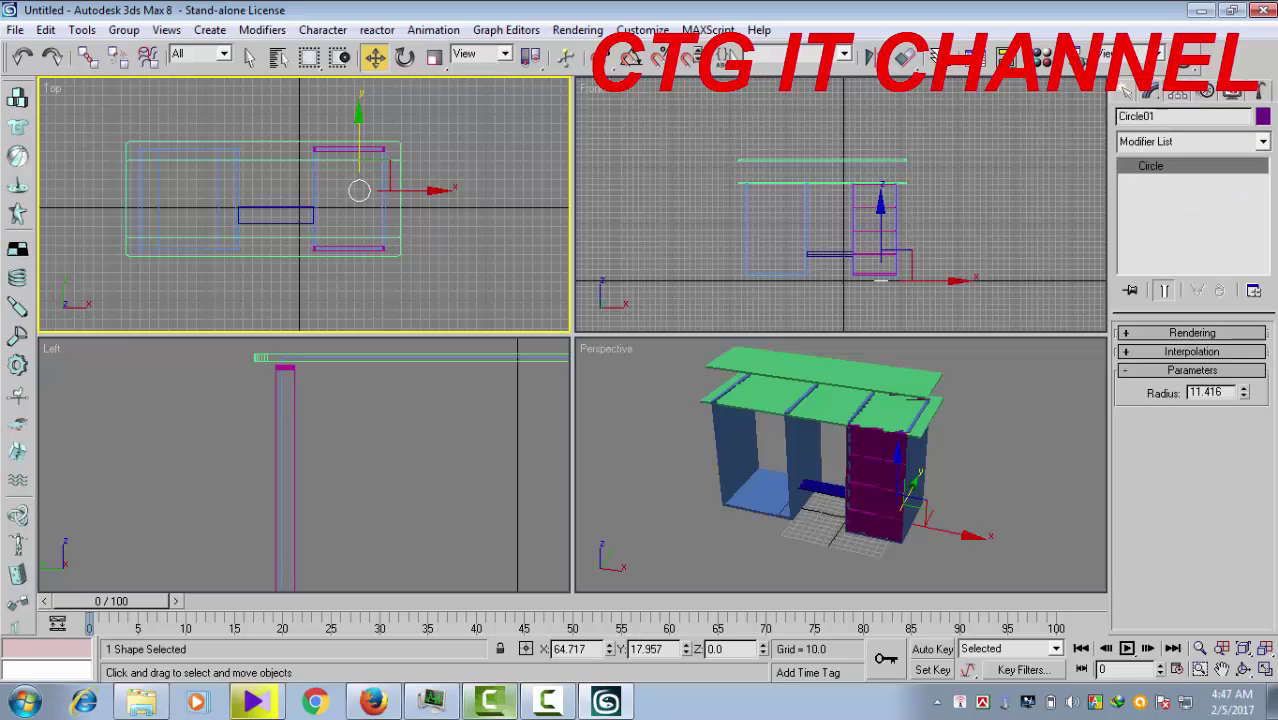
pyautogui.click(1194, 333)
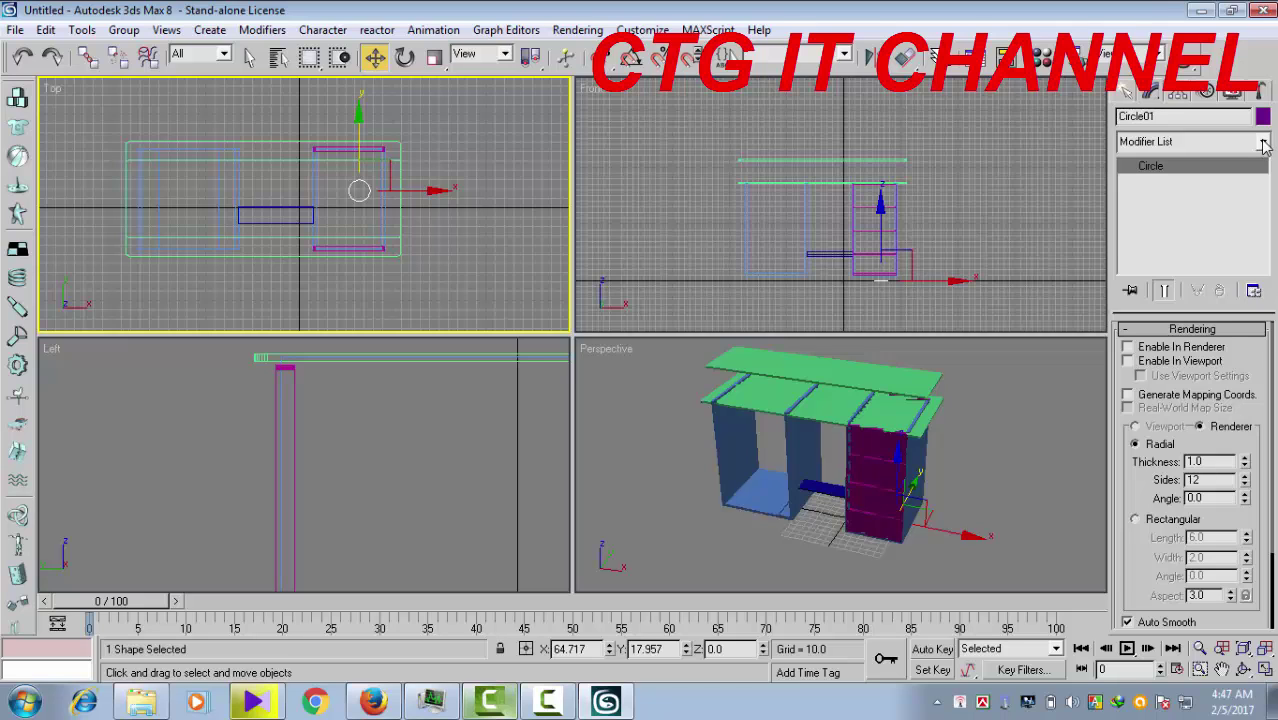
pyautogui.click(1263, 143)
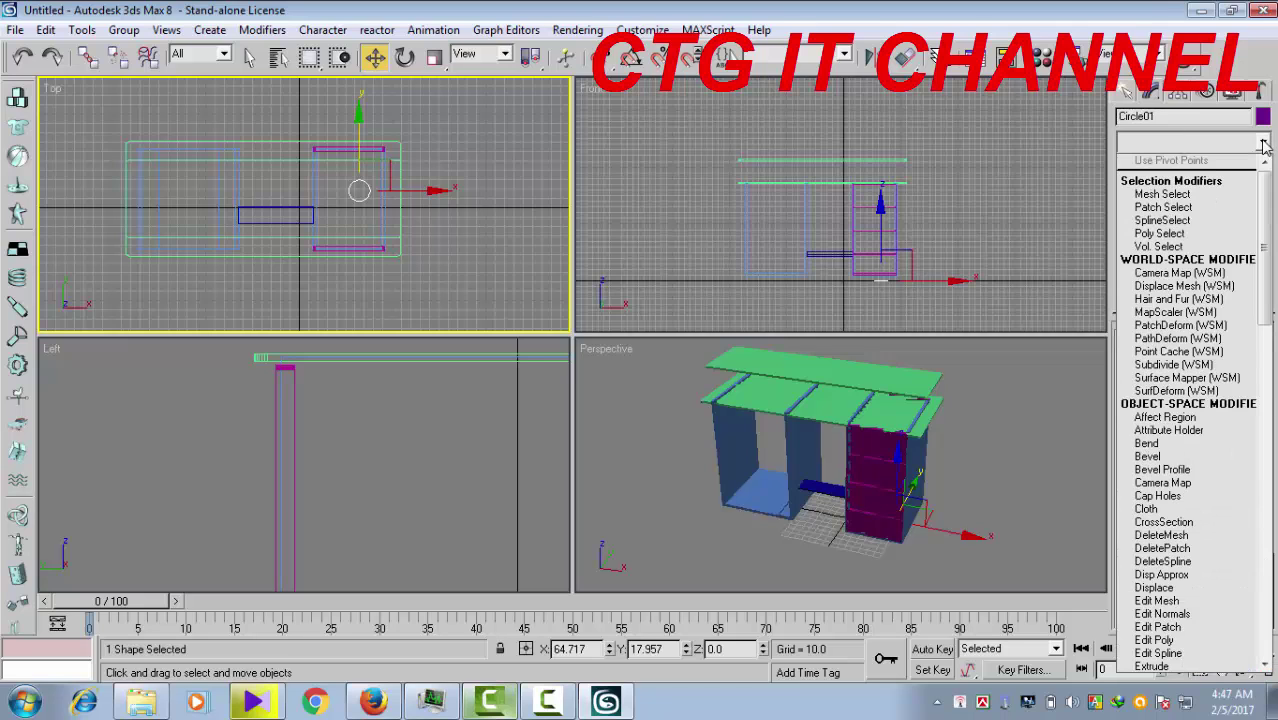
pyautogui.scroll(-4, 1198, 628)
pyautogui.scroll(3, 1198, 628)
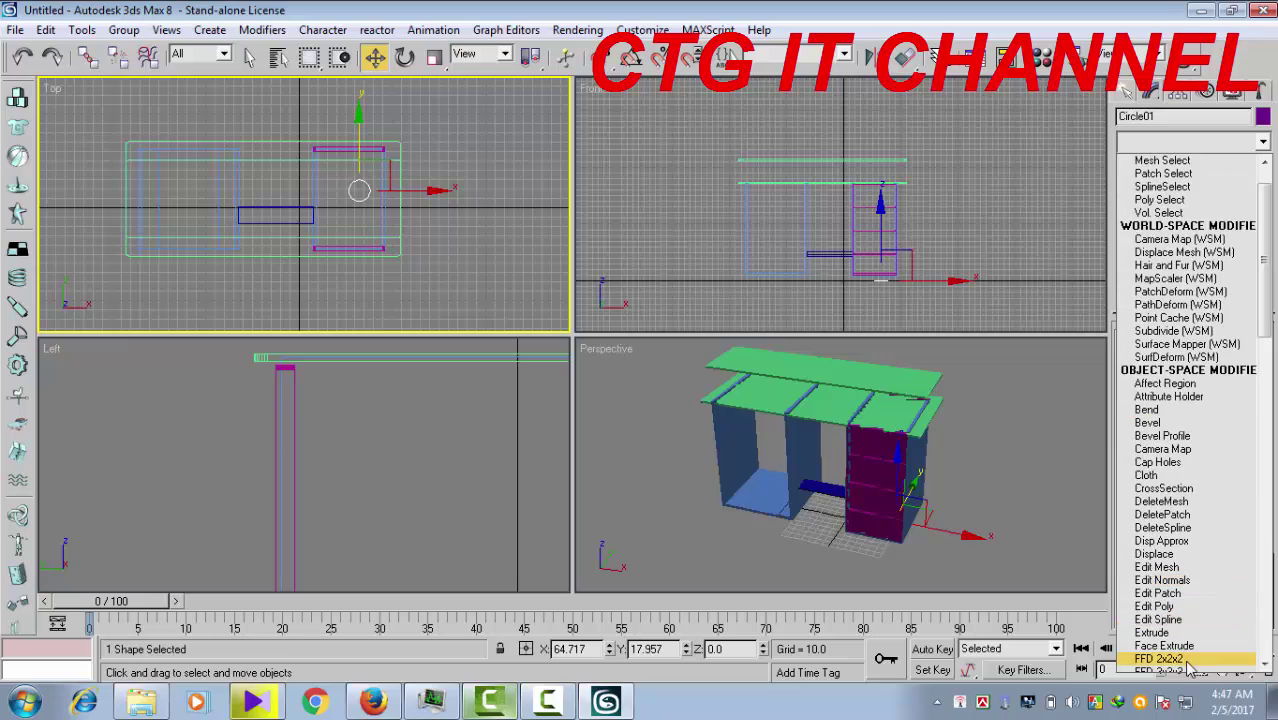
pyautogui.click(1198, 631)
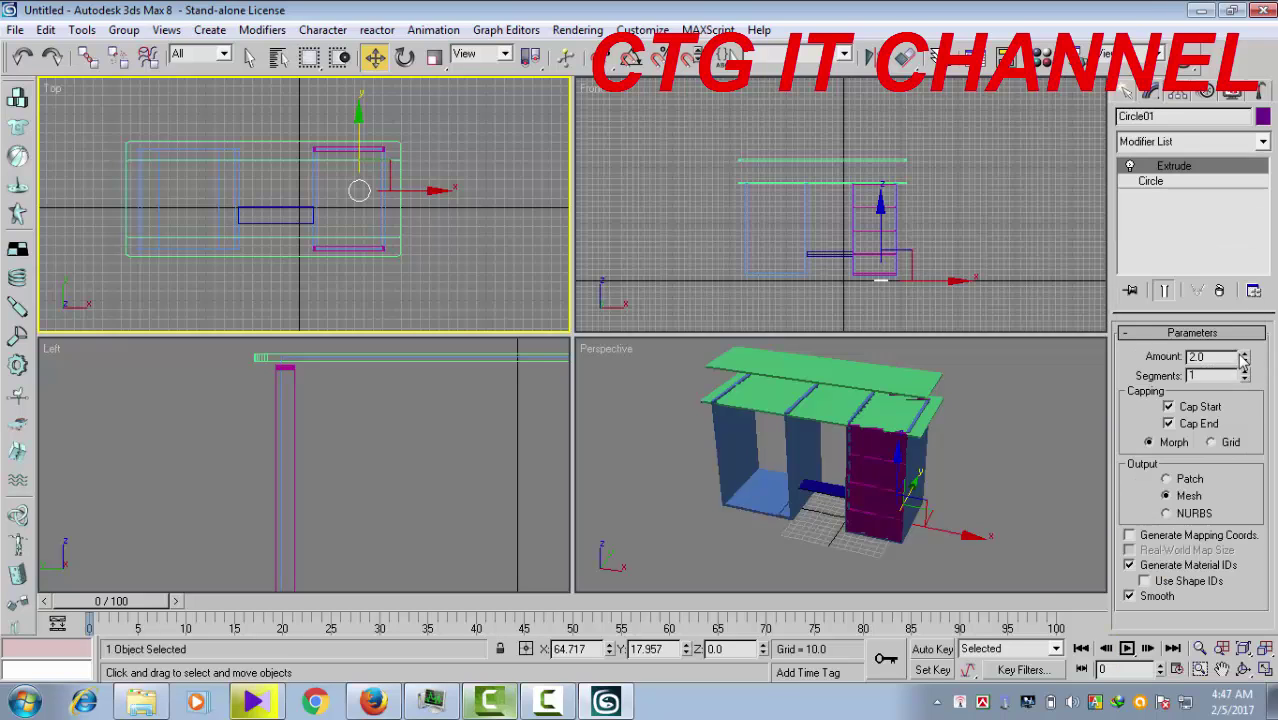
pyautogui.moveTo(1248, 362); pyautogui.dragTo(1222, 215)
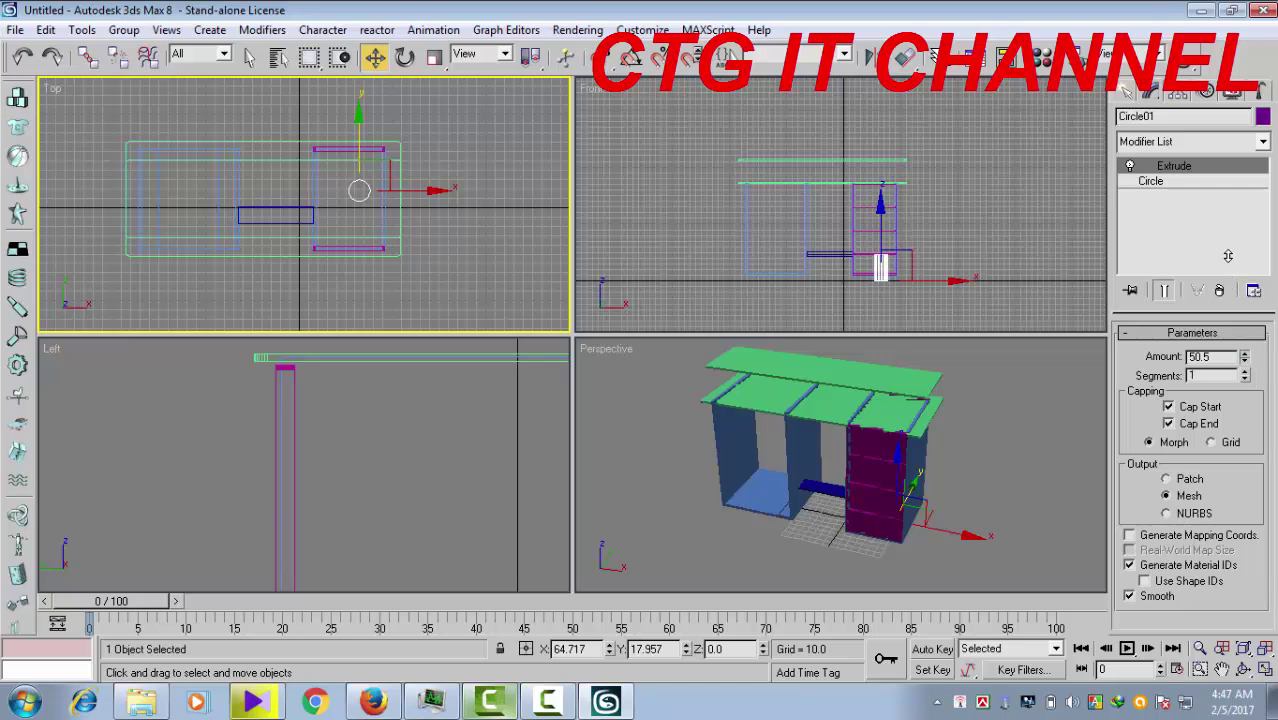
pyautogui.rightClick(975, 322)
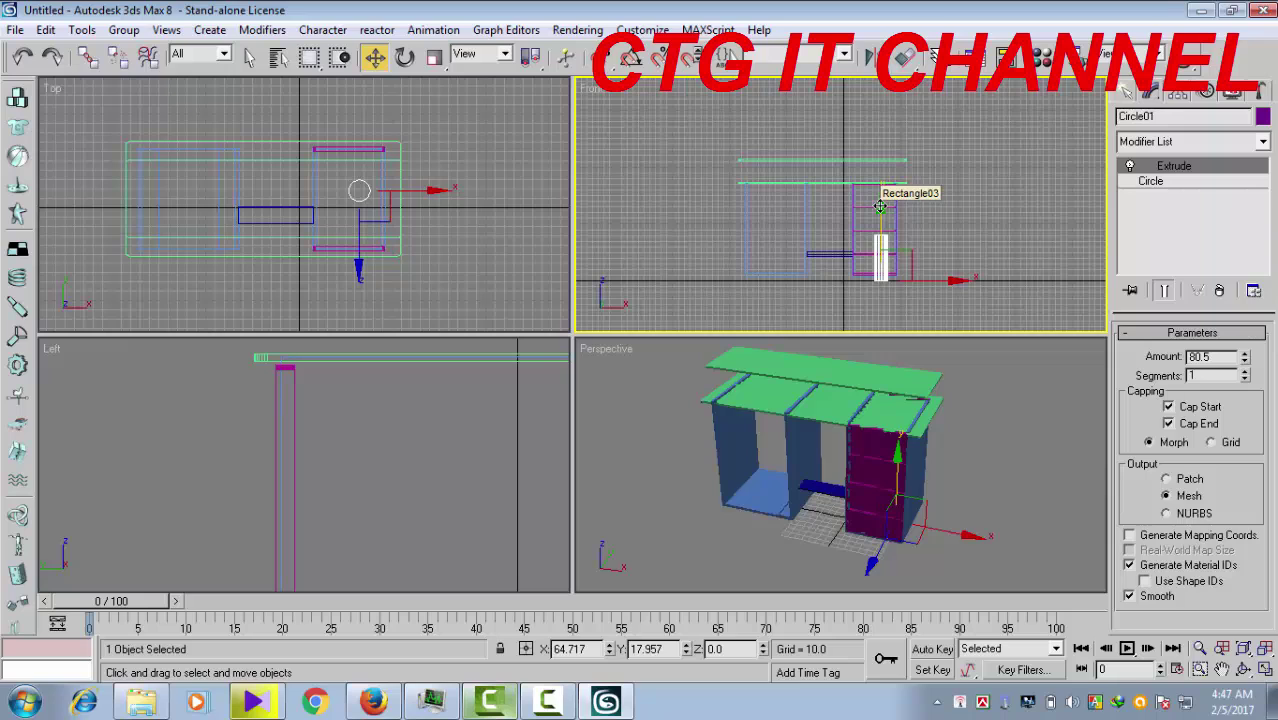
# Lift the cylinder toward the desk top and reduce its extrusion Amount to 42.5
pyautogui.moveTo(880, 206); pyautogui.dragTo(875, 109)
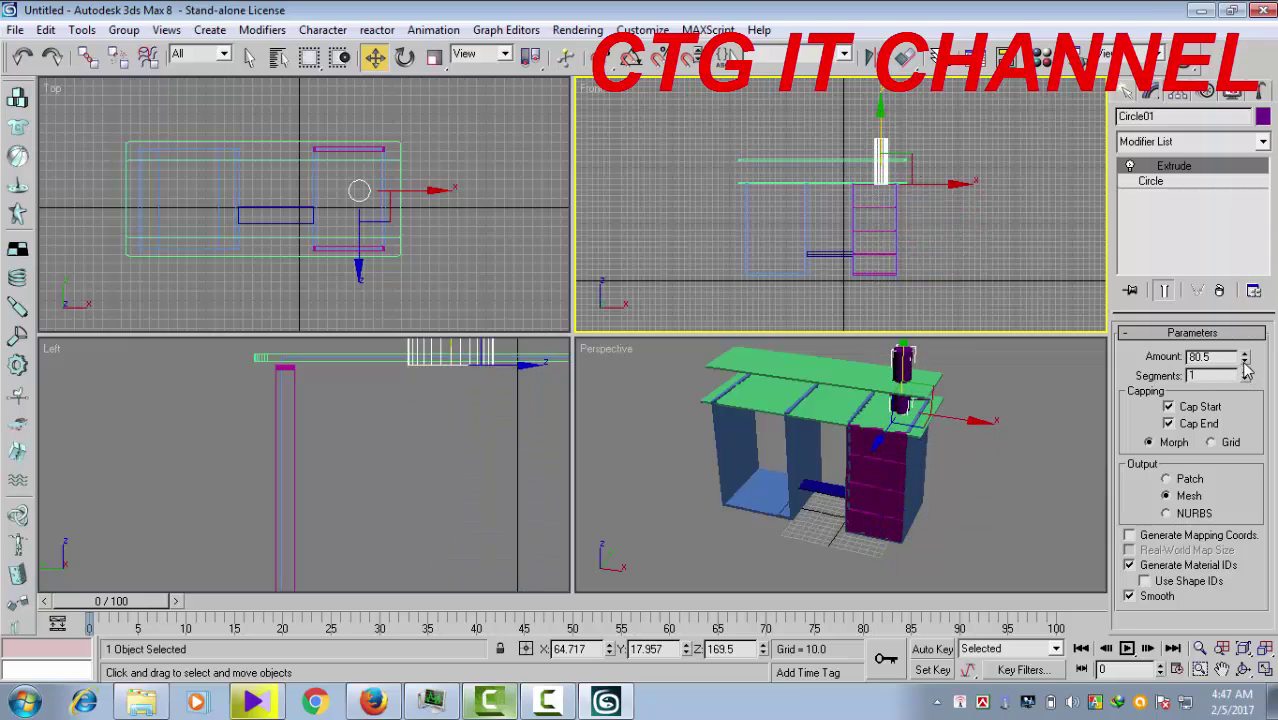
pyautogui.moveTo(1245, 364); pyautogui.dragTo(1246, 430)
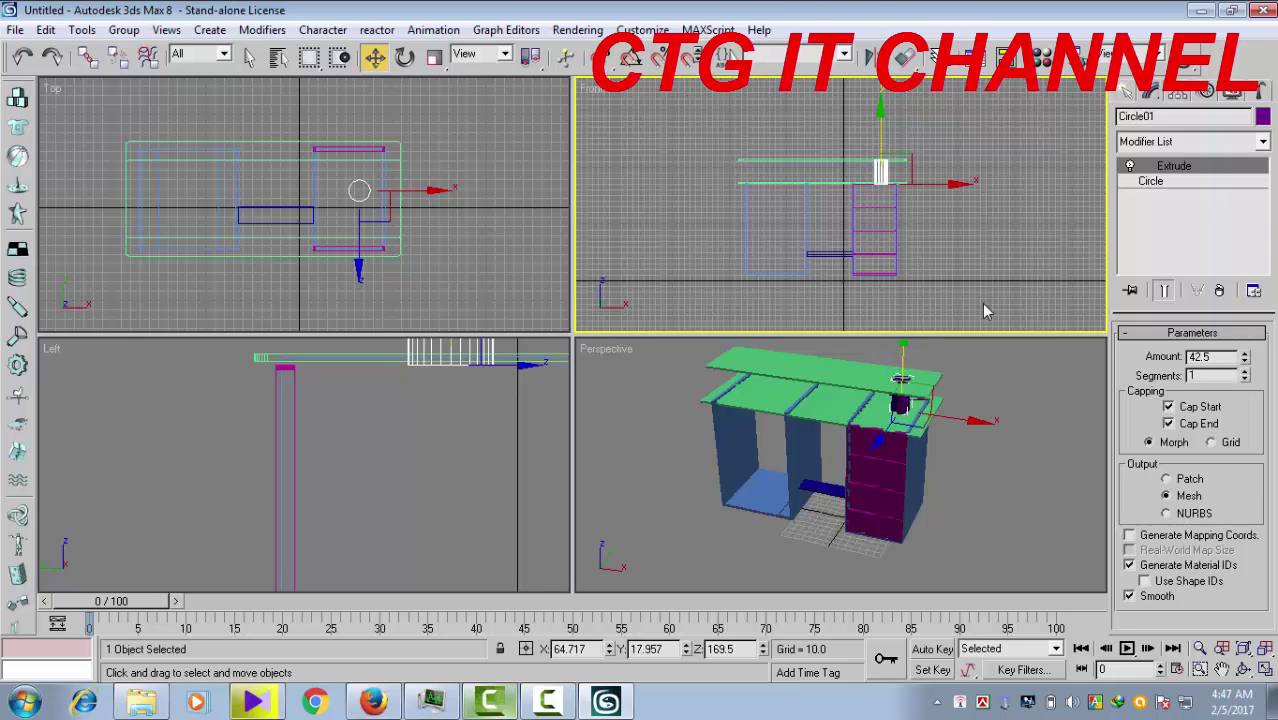
pyautogui.scroll(2, 919, 286)
pyautogui.scroll(1, 913, 271)
pyautogui.scroll(1, 905, 270)
pyautogui.scroll(1, 907, 264)
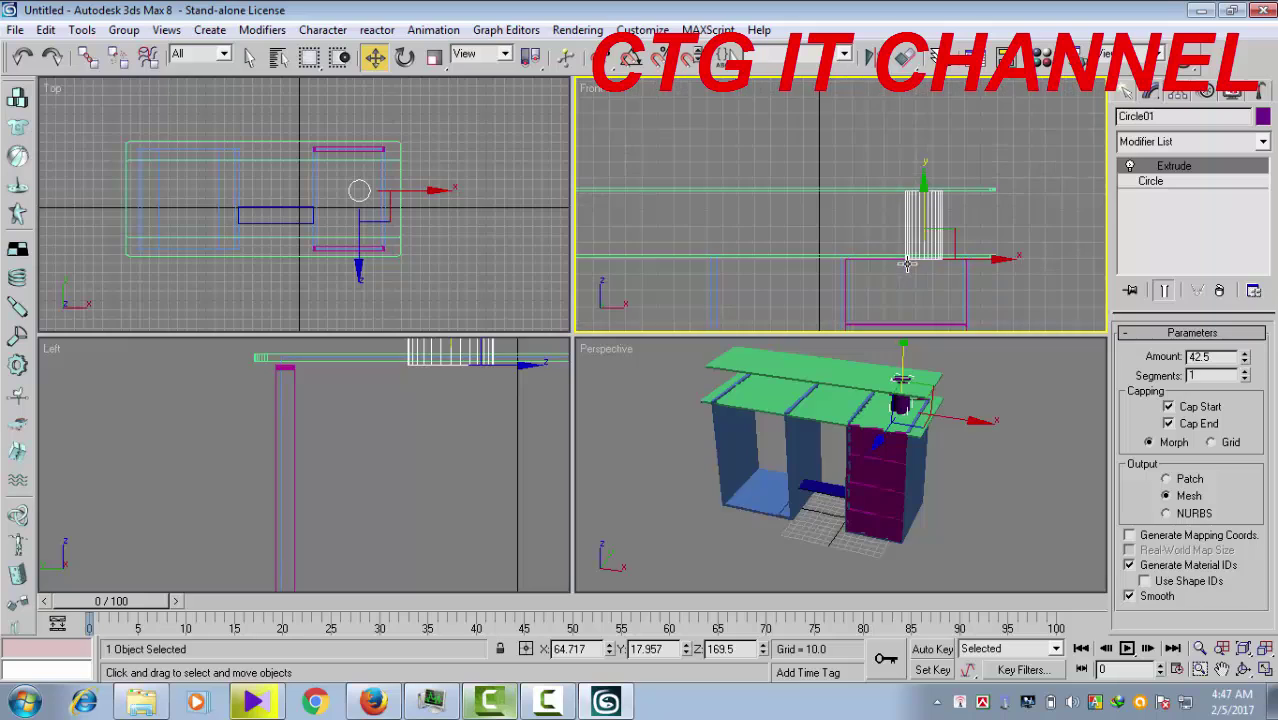
pyautogui.moveTo(907, 264); pyautogui.dragTo(820, 245, button='middle')
pyautogui.scroll(1, 820, 245)
pyautogui.scroll(1, 854, 270)
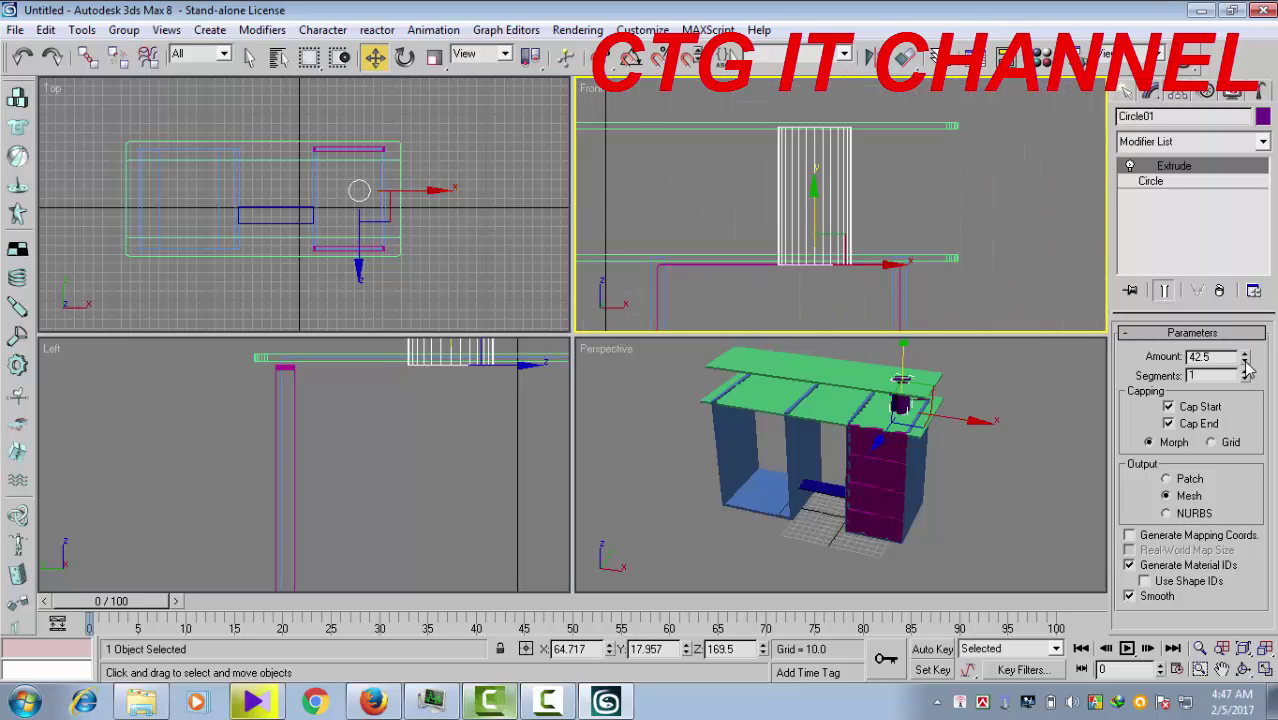
# Adjust the cylinder's position and settle its extrusion Amount at 41.0
pyautogui.moveTo(1246, 369); pyautogui.dragTo(1246, 380)
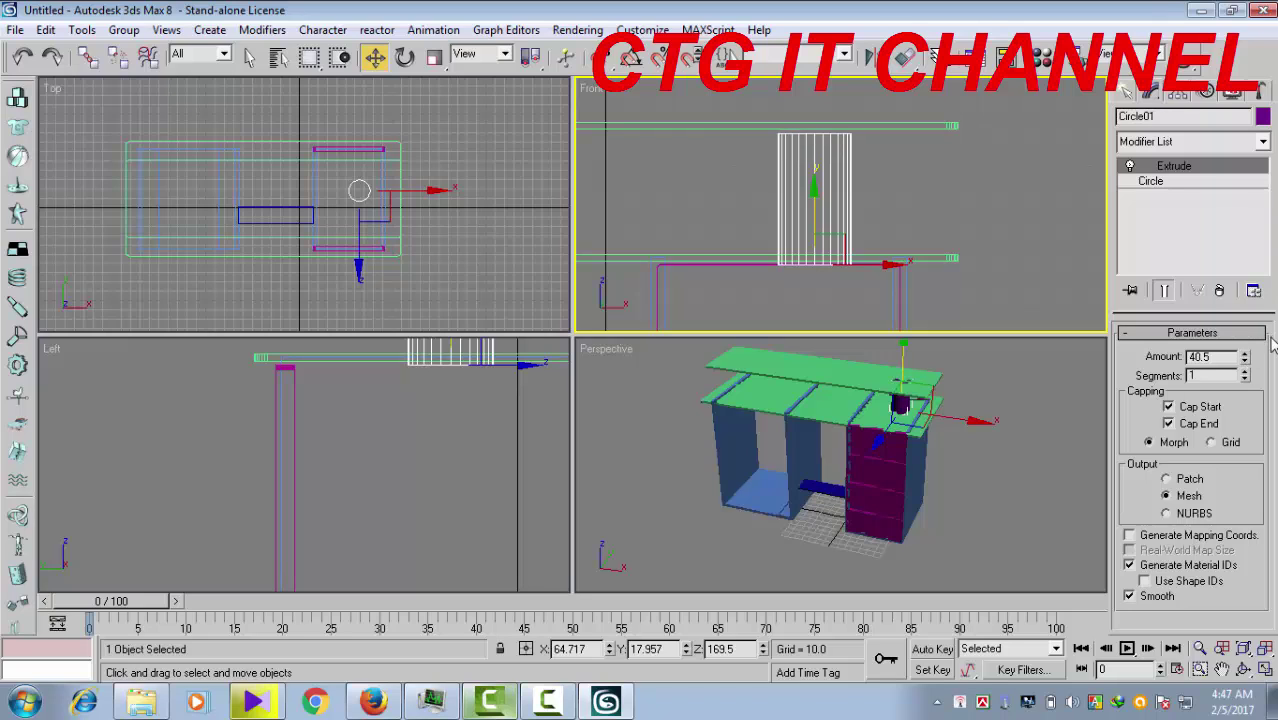
pyautogui.moveTo(1246, 369); pyautogui.dragTo(1246, 375)
pyautogui.moveTo(816, 181); pyautogui.dragTo(816, 177)
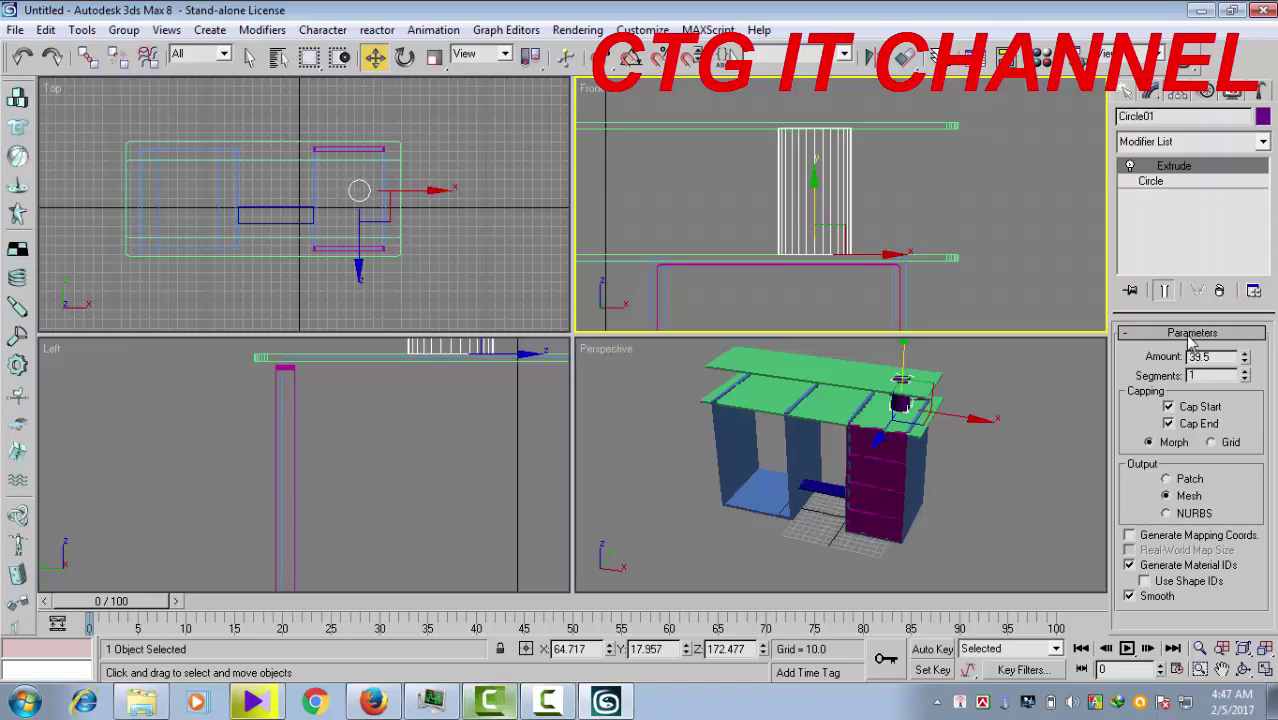
pyautogui.click(1245, 356)
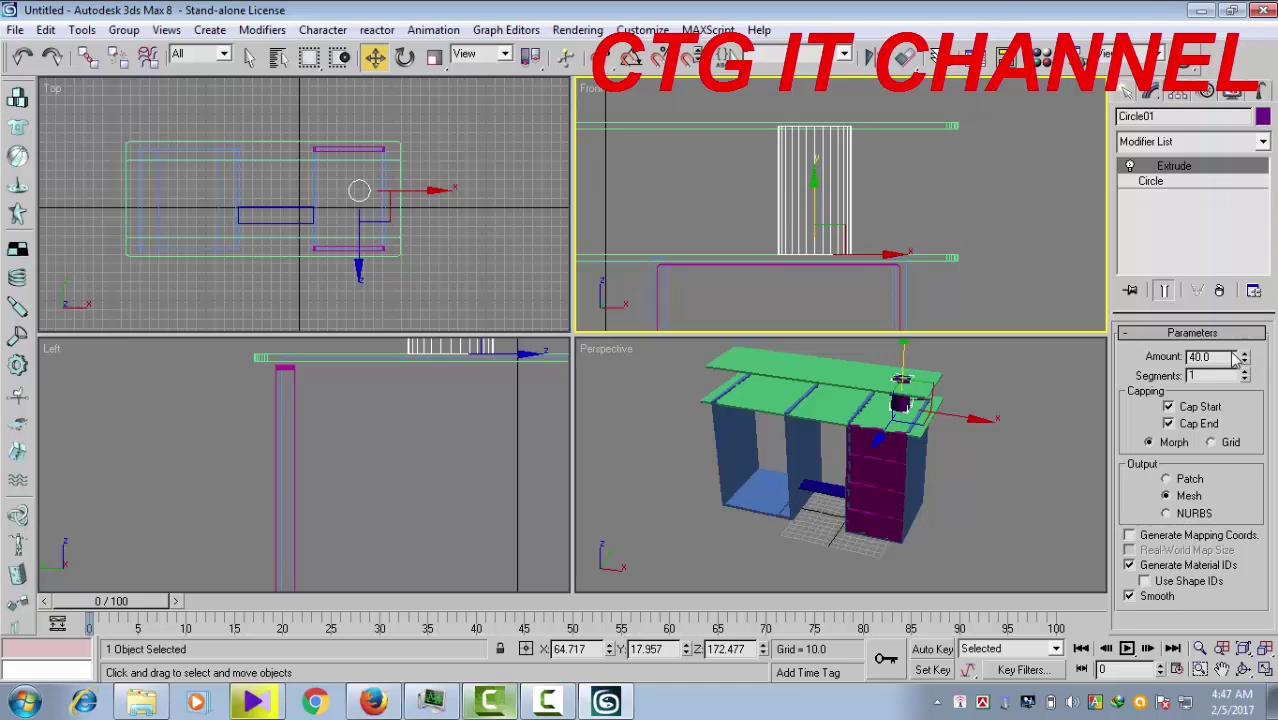
pyautogui.moveTo(812, 177); pyautogui.dragTo(814, 181)
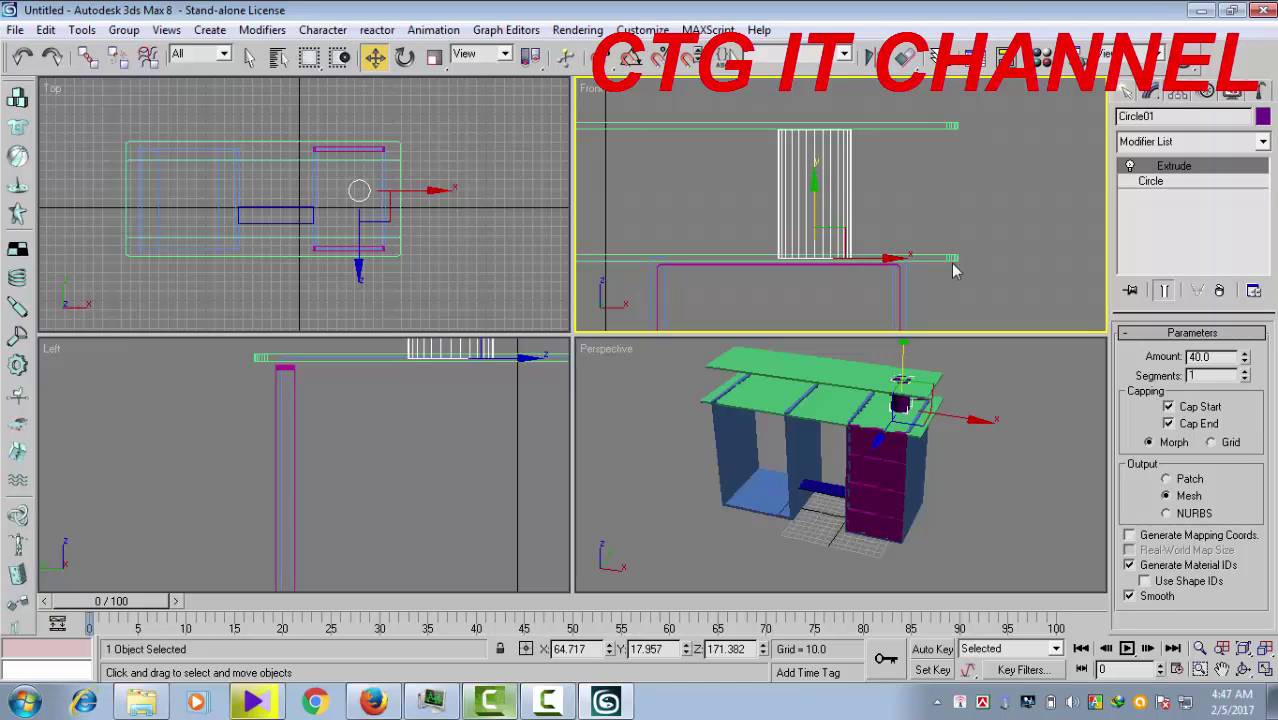
pyautogui.click(1245, 355)
pyautogui.click(1245, 355)
pyautogui.click(1245, 355)
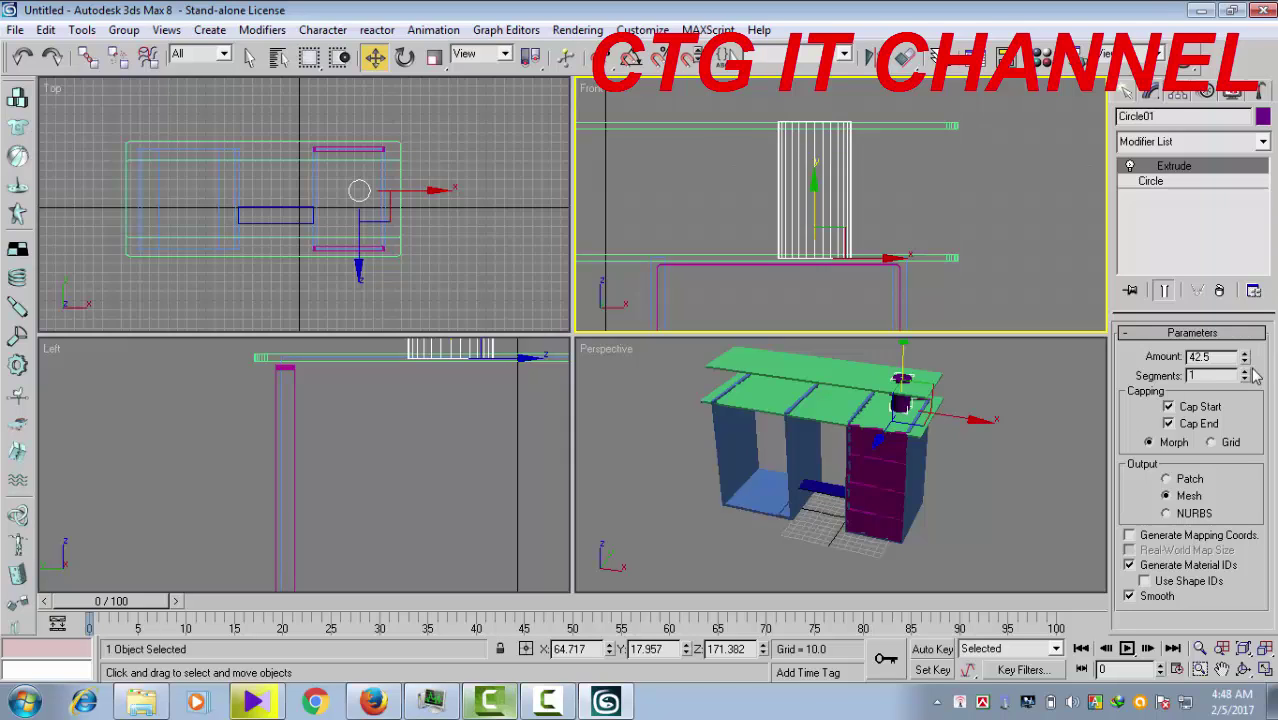
pyautogui.click(1245, 363)
pyautogui.click(1245, 363)
pyautogui.click(1245, 363)
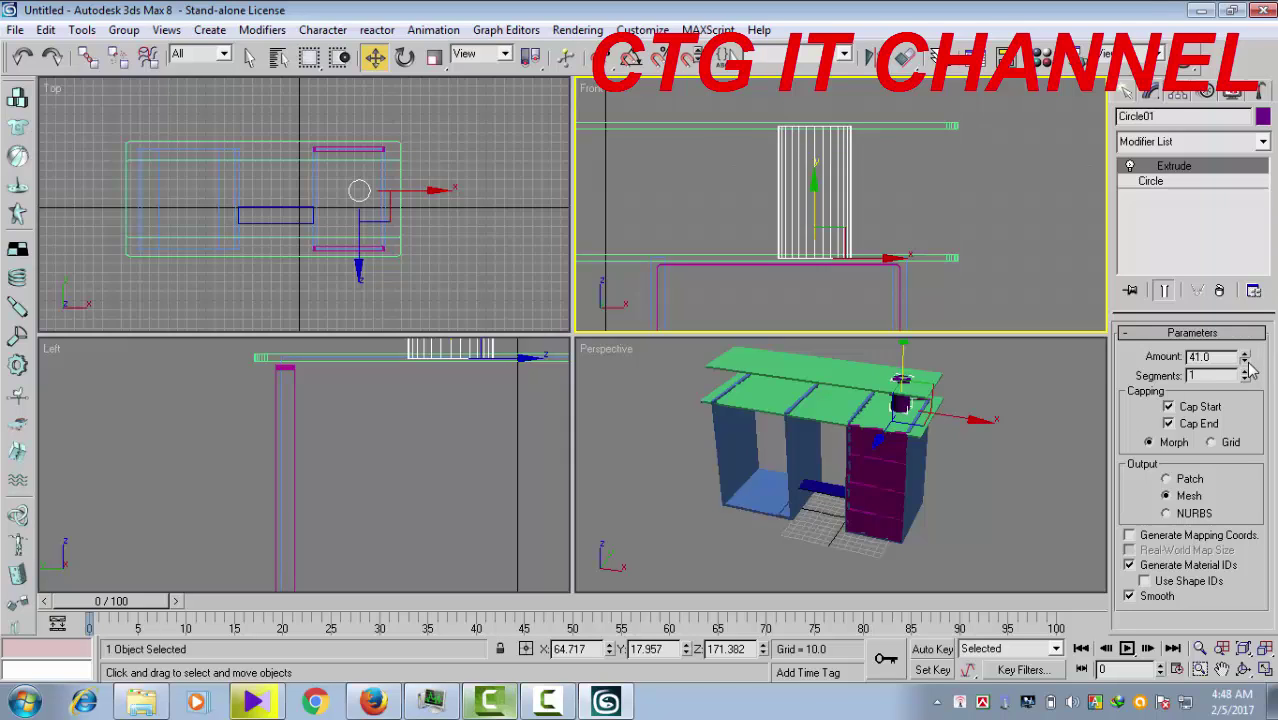
pyautogui.rightClick(1026, 500)
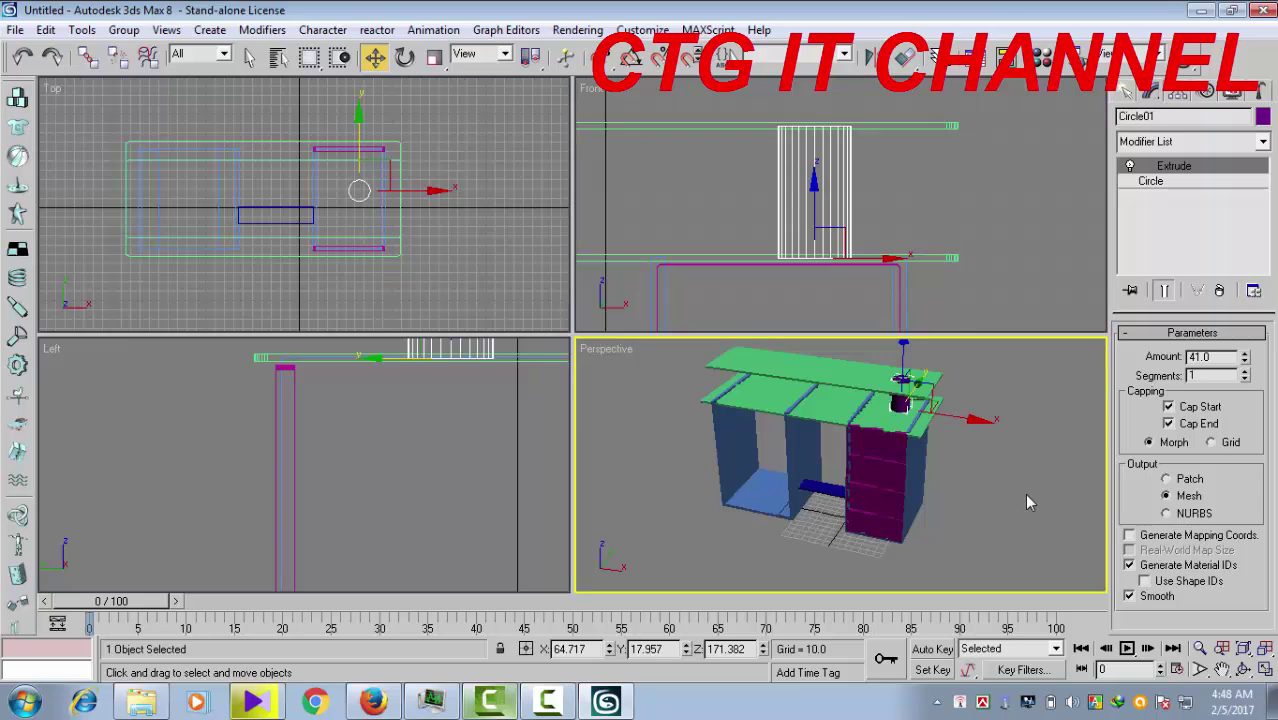
# Non-uniformly scale Circle01 in the Front view to about 50.774%, making it slimmer and taller
pyautogui.moveTo(1024, 493)
pyautogui.keyDown('alt'); pyautogui.mouseDown(button='middle')
pyautogui.moveTo(994, 485)
pyautogui.moveTo(996, 463)
pyautogui.moveTo(1009, 467)
pyautogui.moveTo(1004, 494)
pyautogui.moveTo(1036, 500)
pyautogui.moveTo(1024, 511)
pyautogui.mouseUp(button='middle'); pyautogui.keyUp('alt')
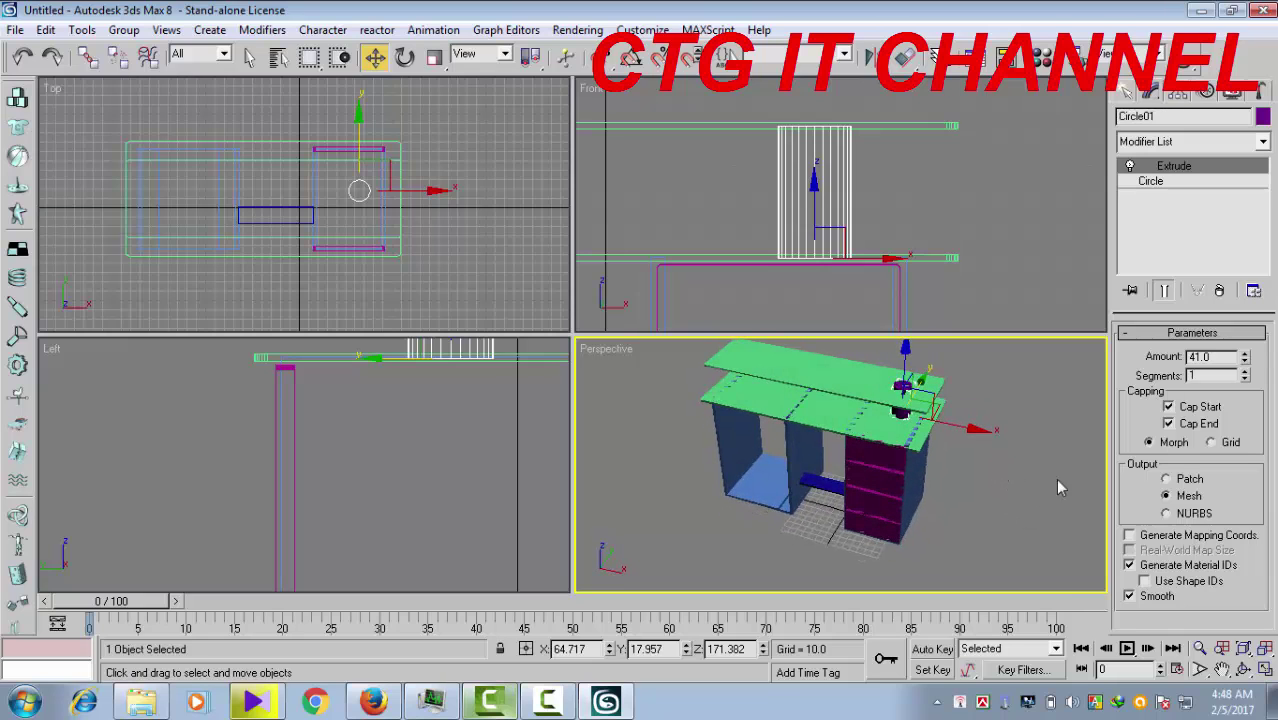
pyautogui.click(434, 57)
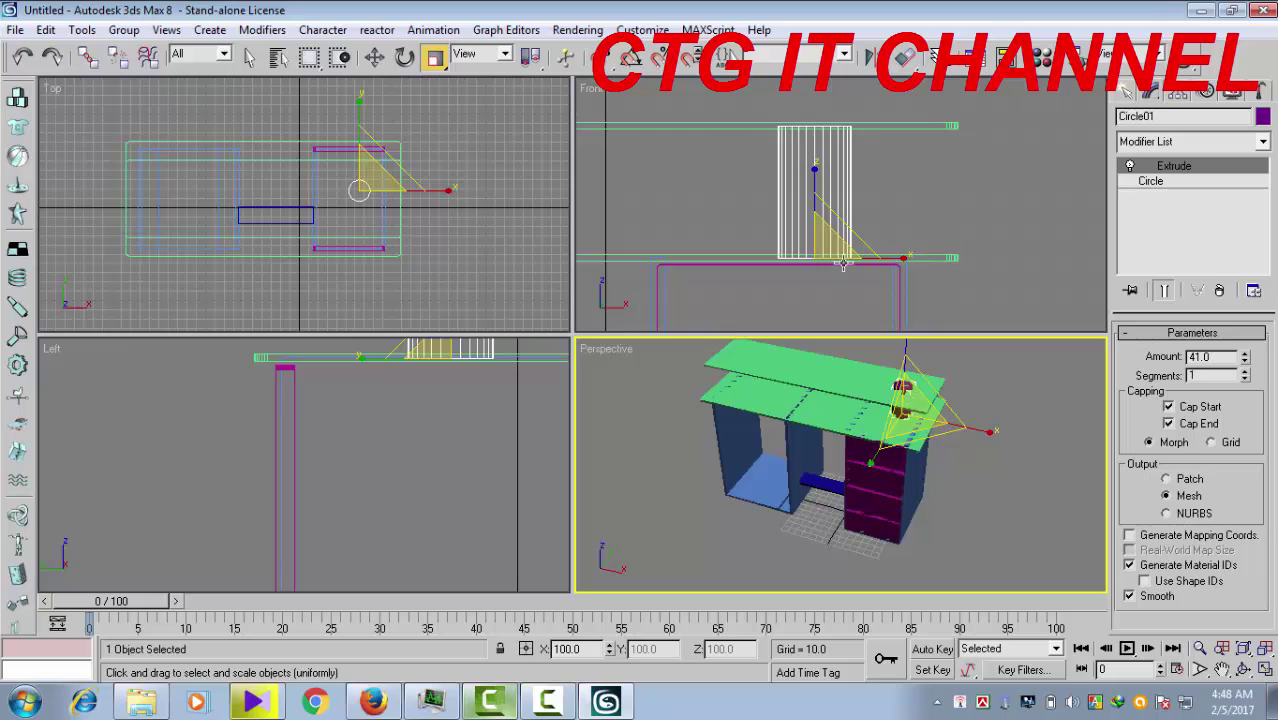
pyautogui.click(894, 259)
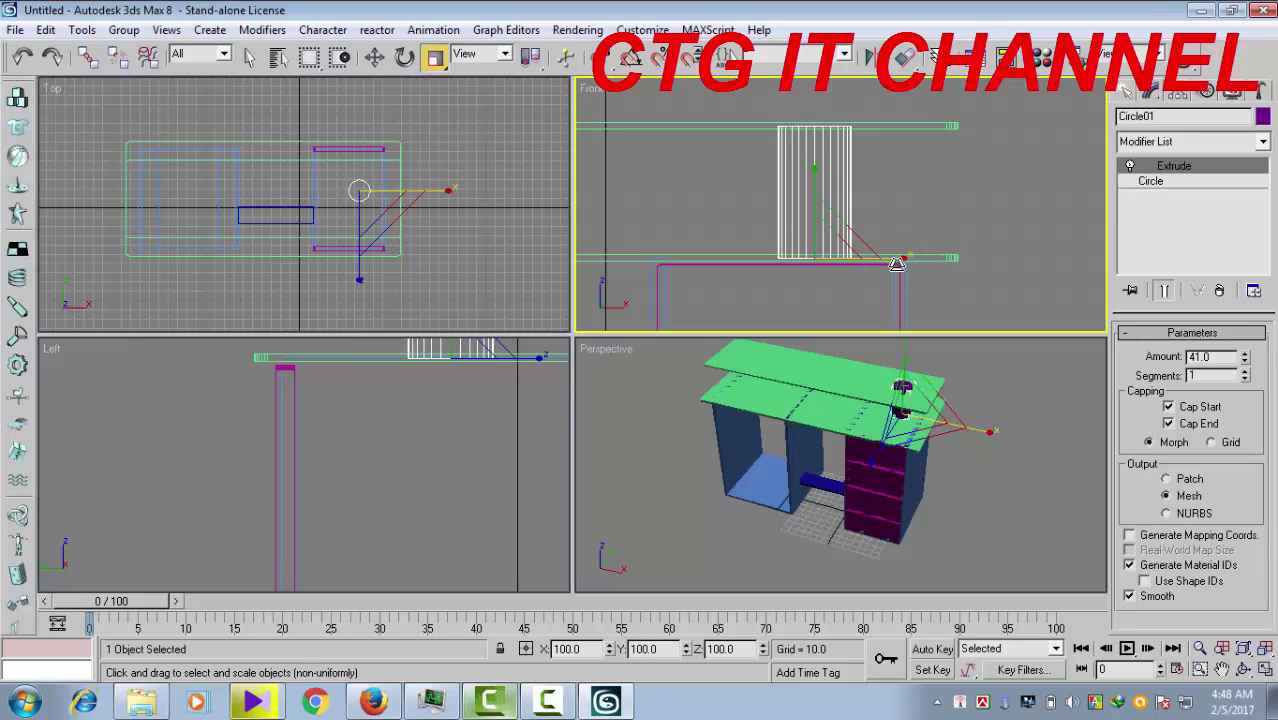
pyautogui.moveTo(896, 260); pyautogui.dragTo(881, 261)
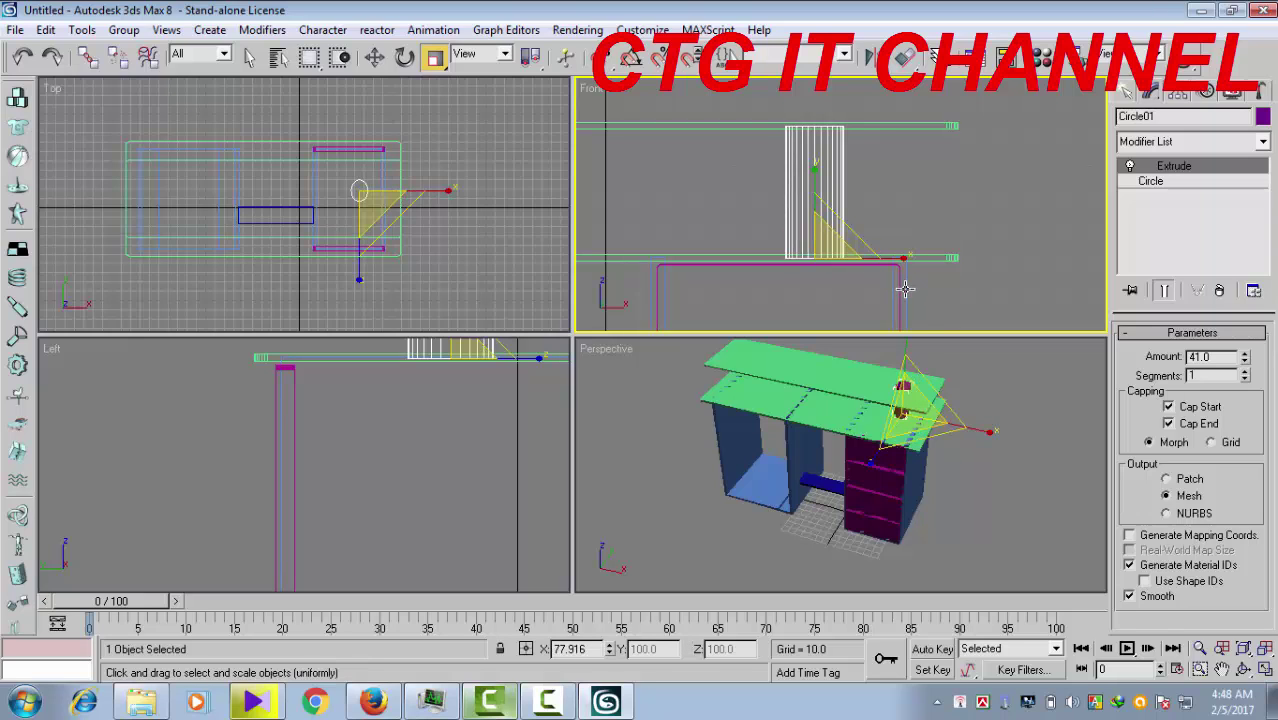
pyautogui.hotkey('ctrl', 'z')
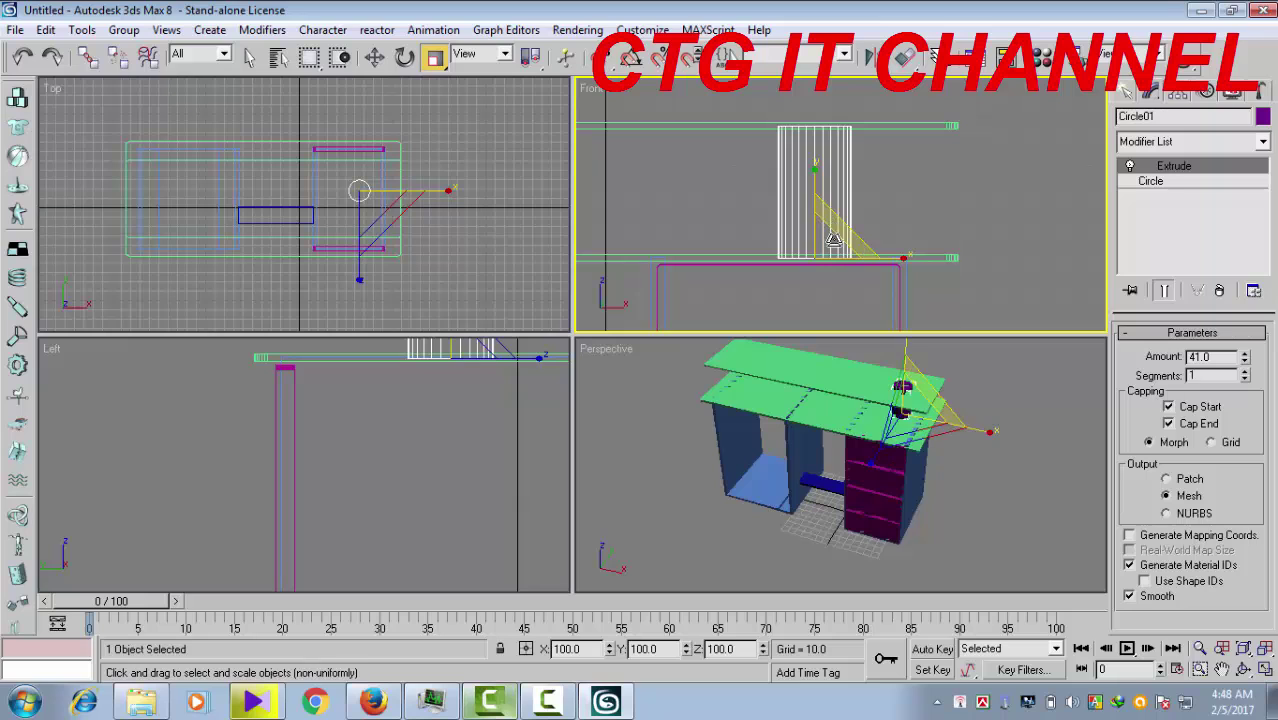
pyautogui.moveTo(865, 258)
pyautogui.mouseDown()
pyautogui.moveTo(797, 272)
pyautogui.moveTo(827, 303)
pyautogui.mouseUp()
pyautogui.moveTo(827, 303); pyautogui.dragTo(844, 294, button='middle')
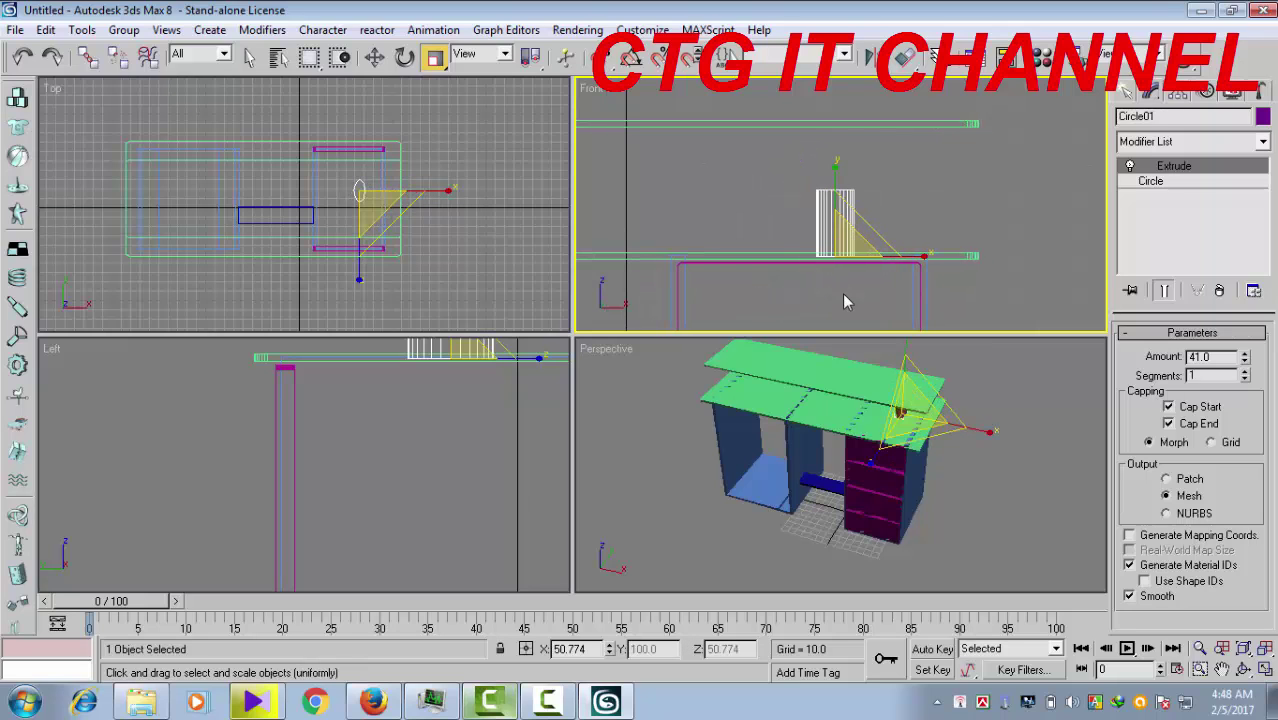
pyautogui.moveTo(845, 240)
pyautogui.mouseDown()
pyautogui.moveTo(833, 157)
pyautogui.moveTo(849, 176)
pyautogui.mouseUp()
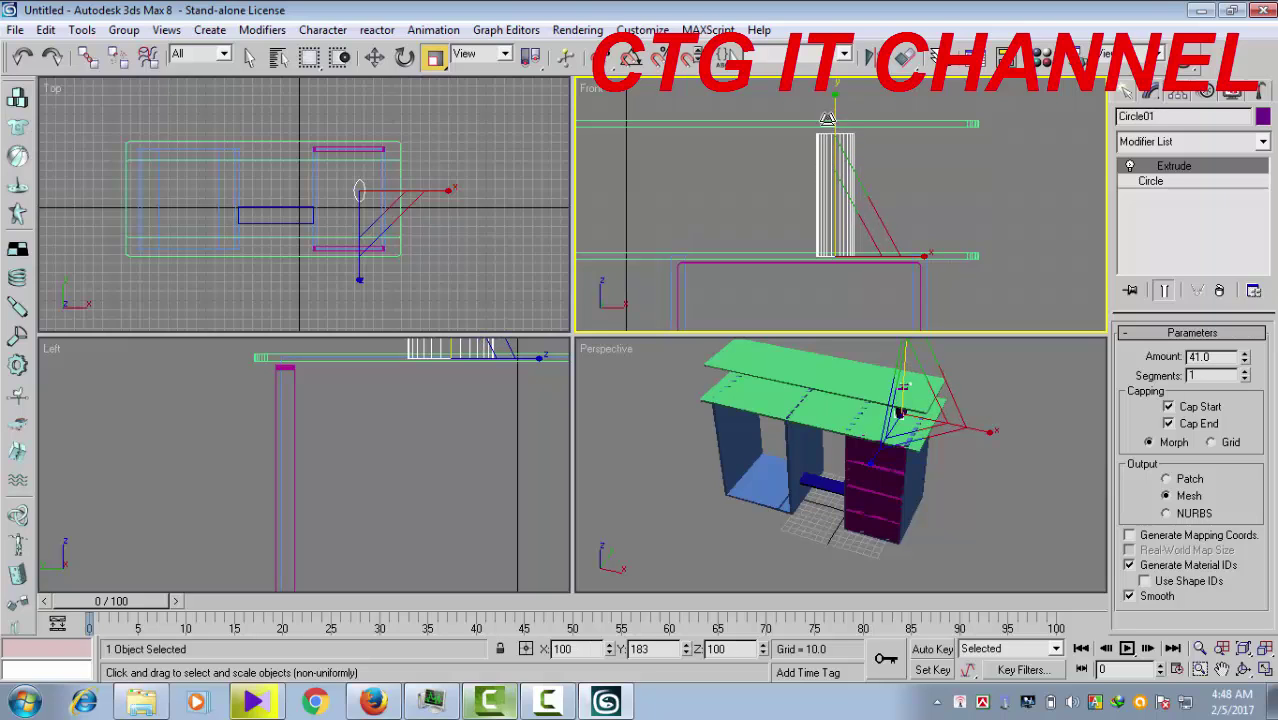
pyautogui.scroll(2, 879, 208)
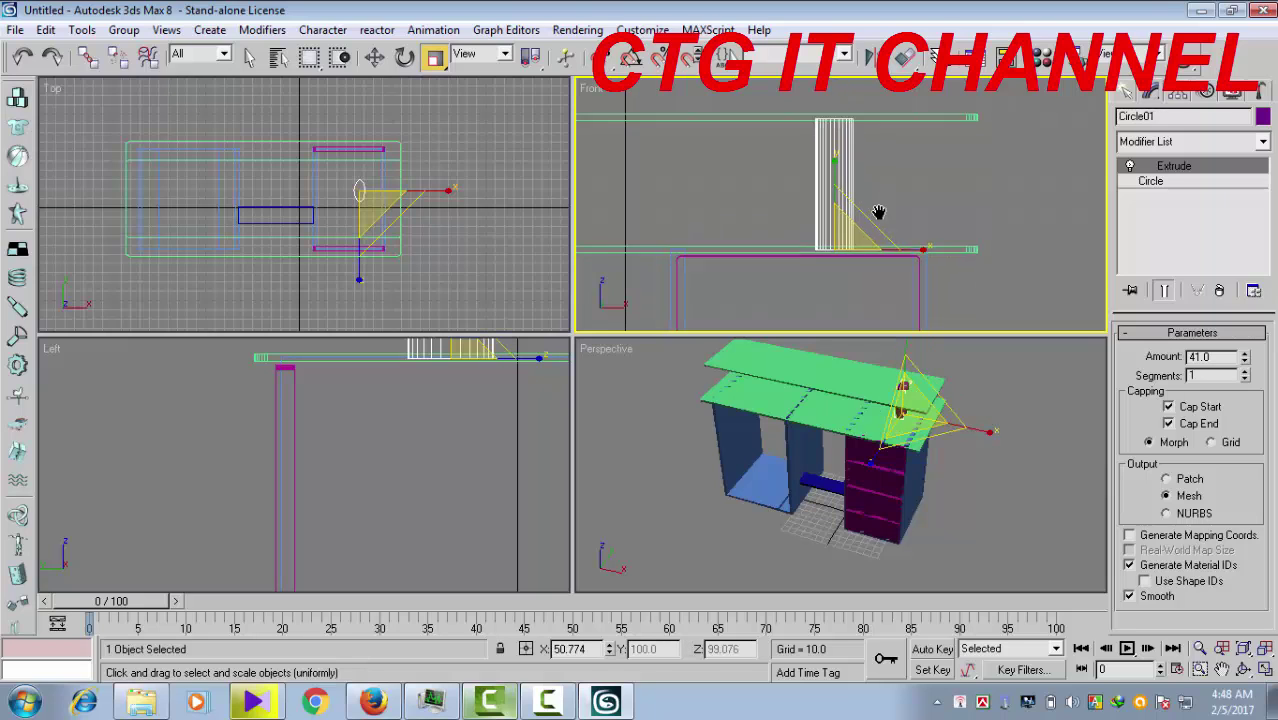
pyautogui.scroll(2, 873, 222)
# Orbit the Perspective view and maximize it with Alt+W
pyautogui.middleClick(1006, 500)
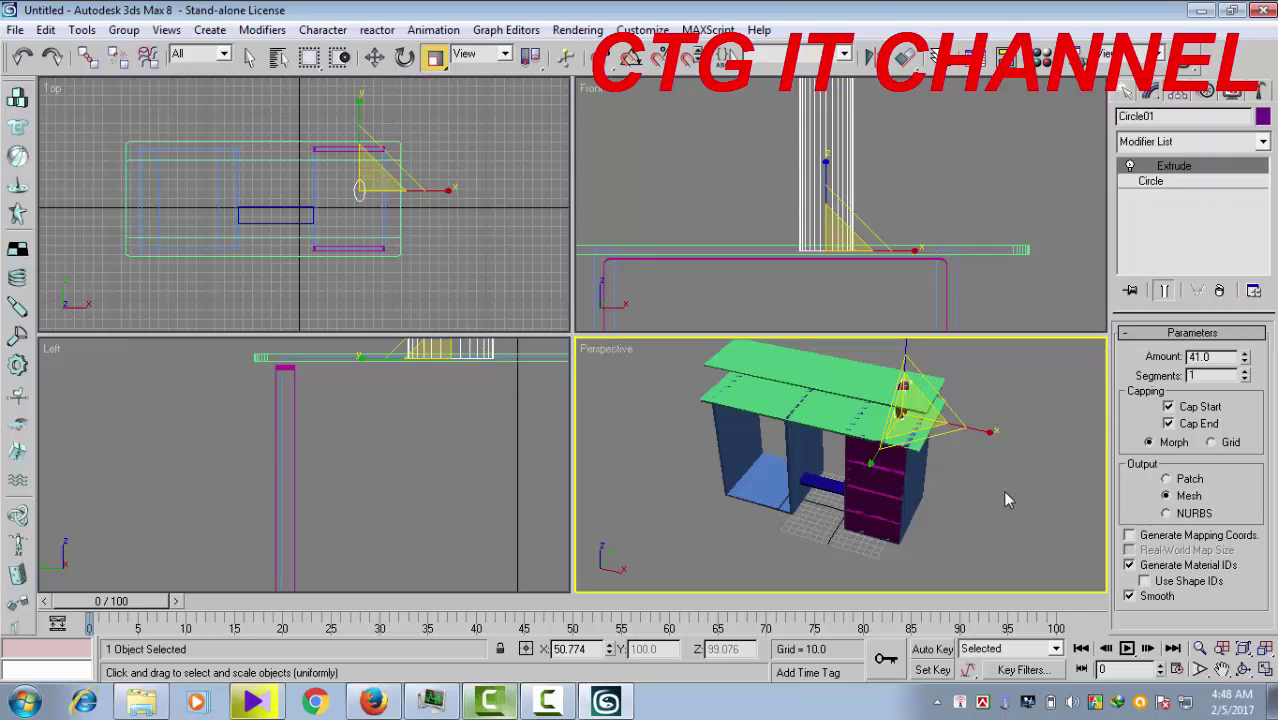
pyautogui.keyDown('alt'); pyautogui.moveTo(1005, 500); pyautogui.dragTo(944, 442, button='middle'); pyautogui.keyUp('alt')
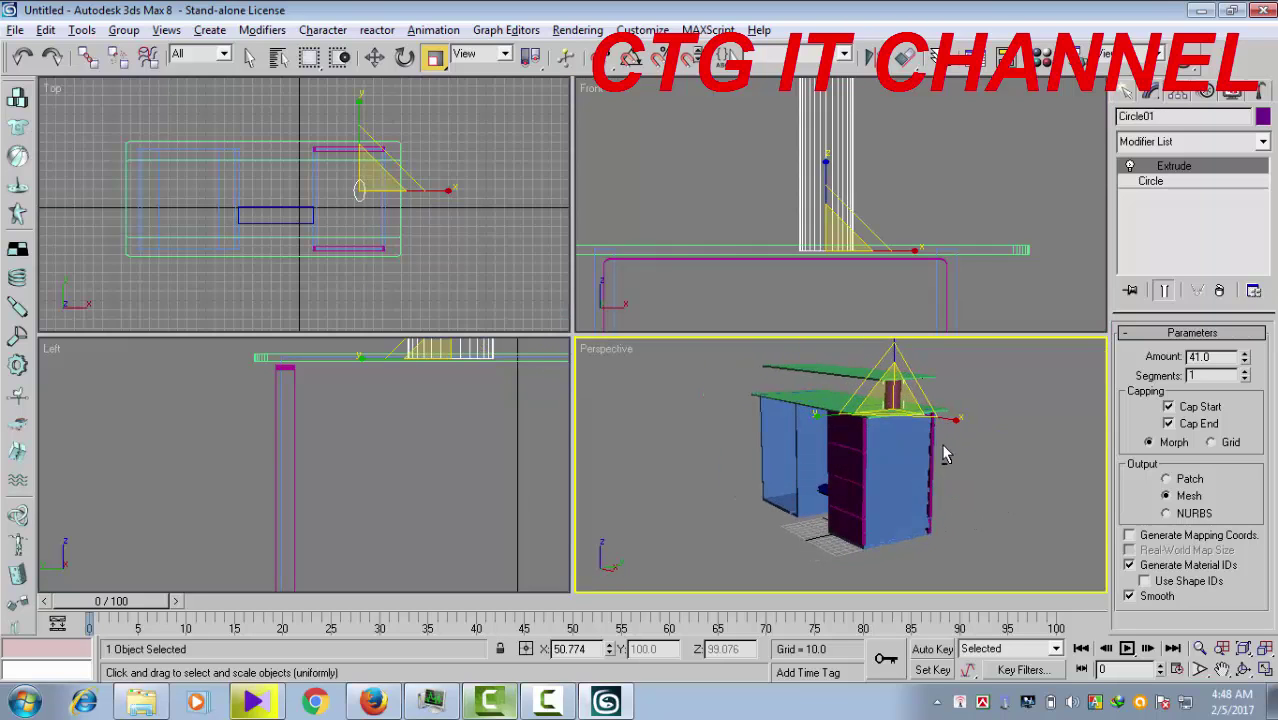
pyautogui.hotkey('alt', 'w')
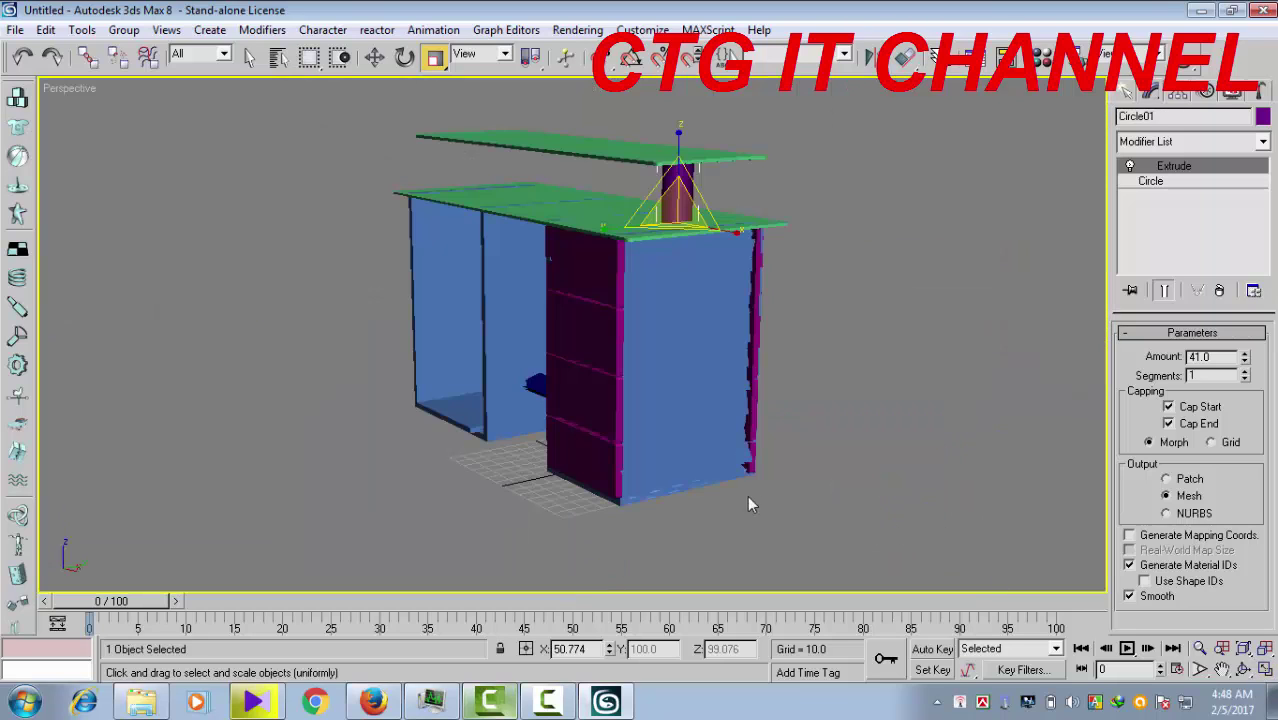
# Orbit to a raised three-quarter angle and render the desk with V-Ray
pyautogui.moveTo(747, 495)
pyautogui.keyDown('alt'); pyautogui.mouseDown(button='middle')
pyautogui.moveTo(866, 538)
pyautogui.moveTo(893, 528)
pyautogui.moveTo(893, 508)
pyautogui.mouseUp(button='middle'); pyautogui.keyUp('alt')
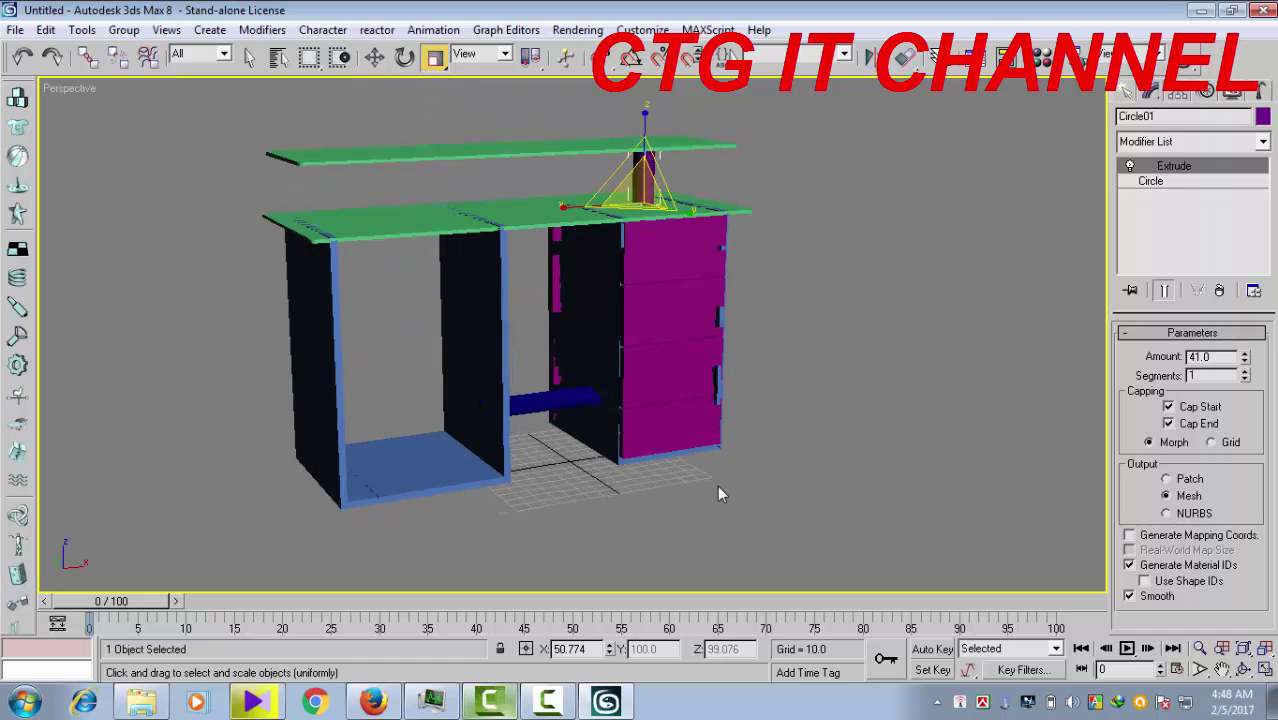
pyautogui.moveTo(719, 494)
pyautogui.keyDown('alt'); pyautogui.mouseDown(button='middle')
pyautogui.moveTo(770, 513)
pyautogui.moveTo(751, 521)
pyautogui.moveTo(726, 501)
pyautogui.moveTo(746, 452)
pyautogui.moveTo(748, 466)
pyautogui.moveTo(737, 458)
pyautogui.moveTo(807, 370)
pyautogui.moveTo(812, 420)
pyautogui.mouseUp(button='middle'); pyautogui.keyUp('alt')
pyautogui.scroll(3, 780, 405)
pyautogui.scroll(-3, 783, 405)
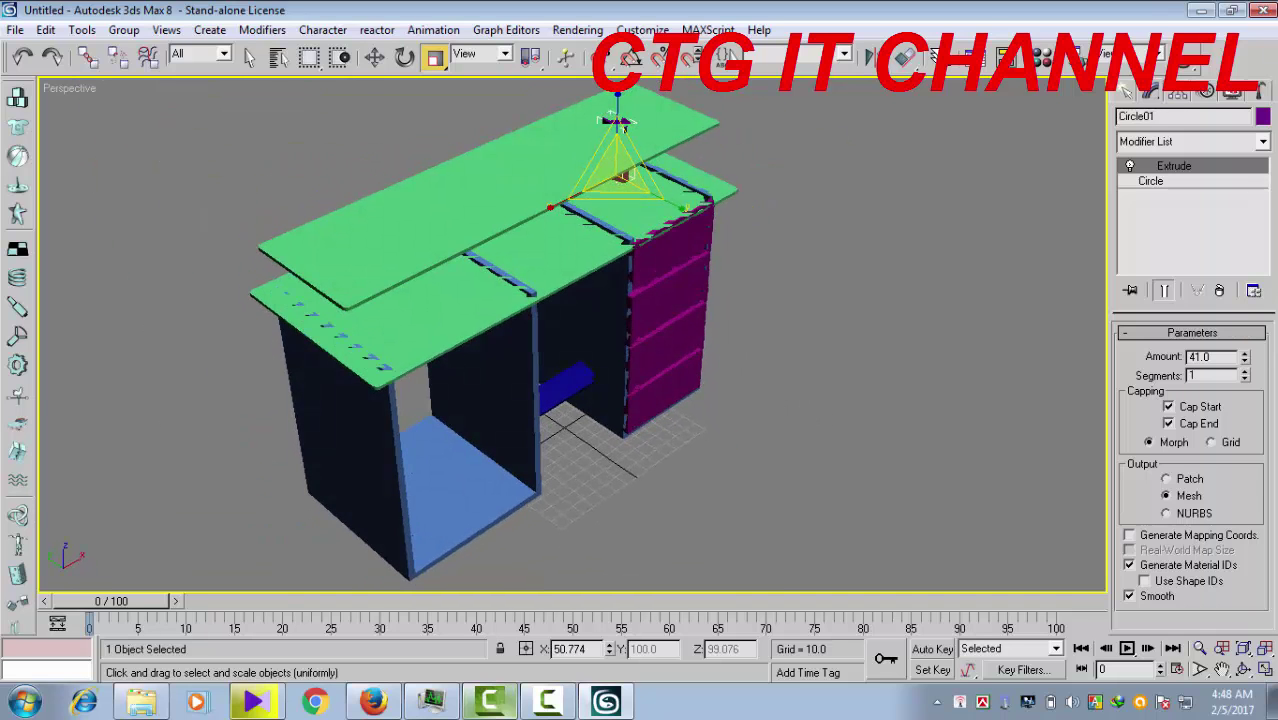
pyautogui.hotkey('shift', 'q')
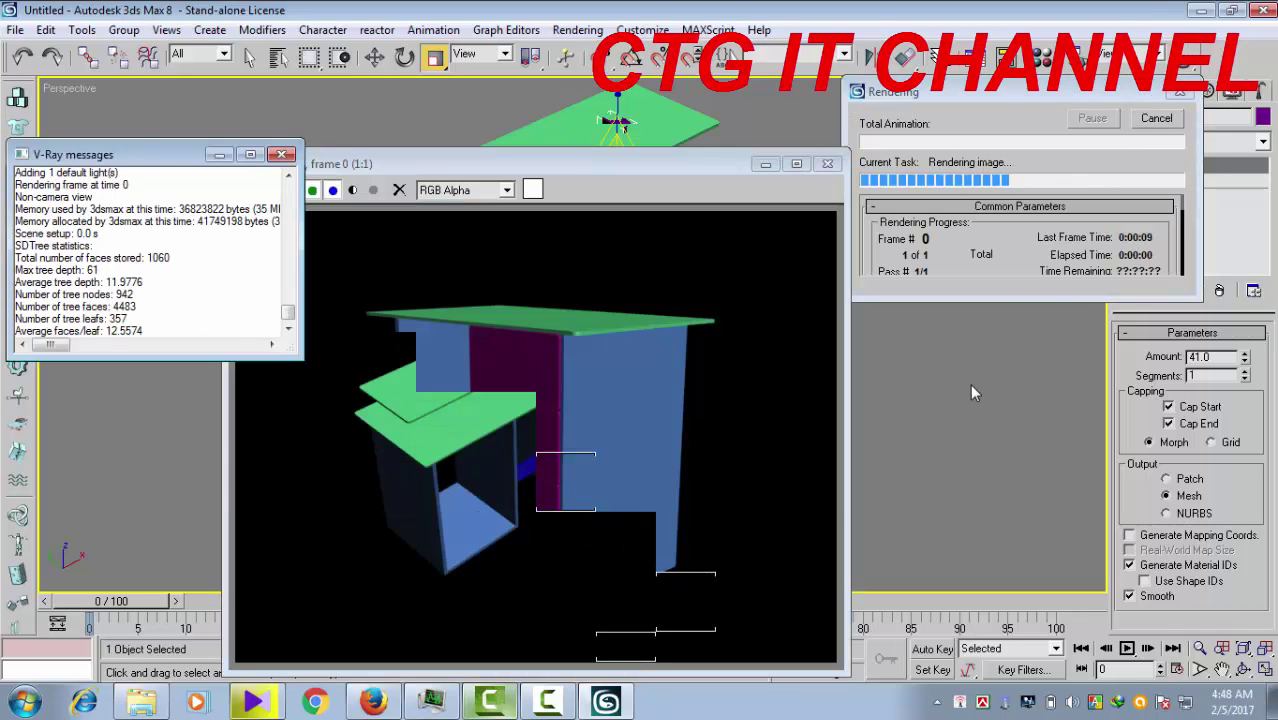
# Maximize and zoom the V-Ray frame buffer to inspect the render, then close it
pyautogui.click(796, 163)
pyautogui.scroll(1, 694, 417)
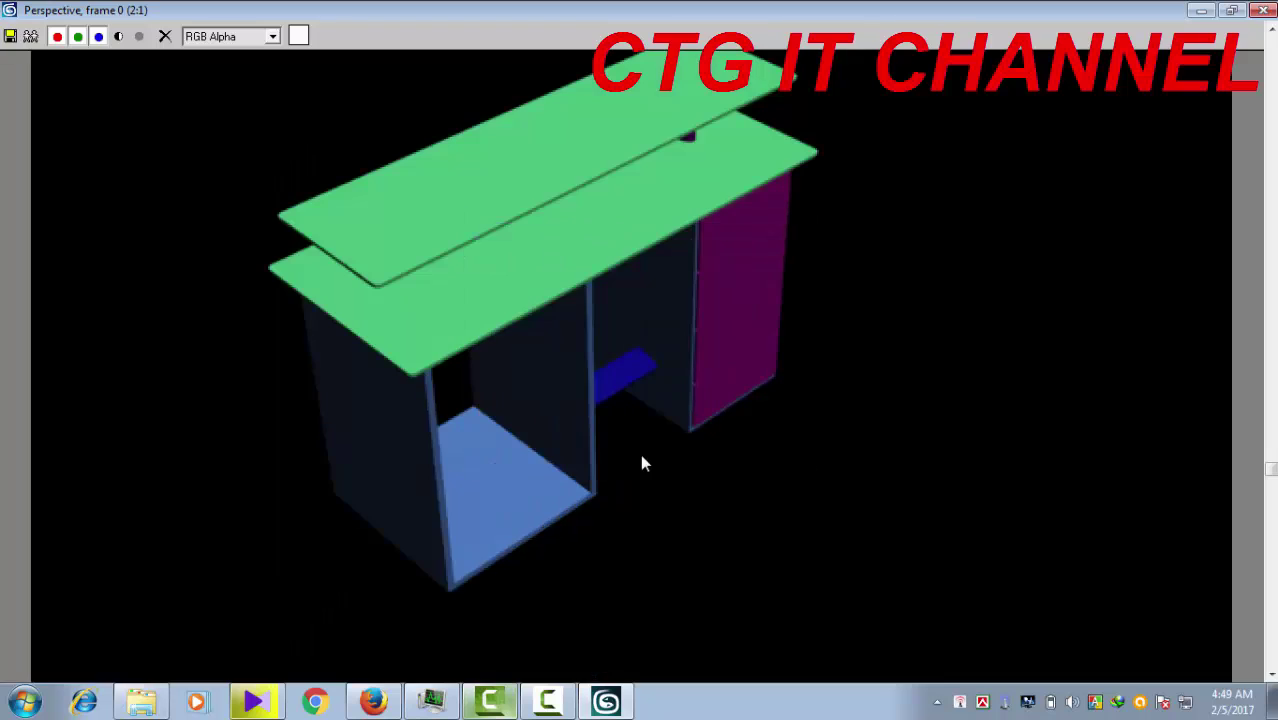
pyautogui.scroll(-1, 658, 451)
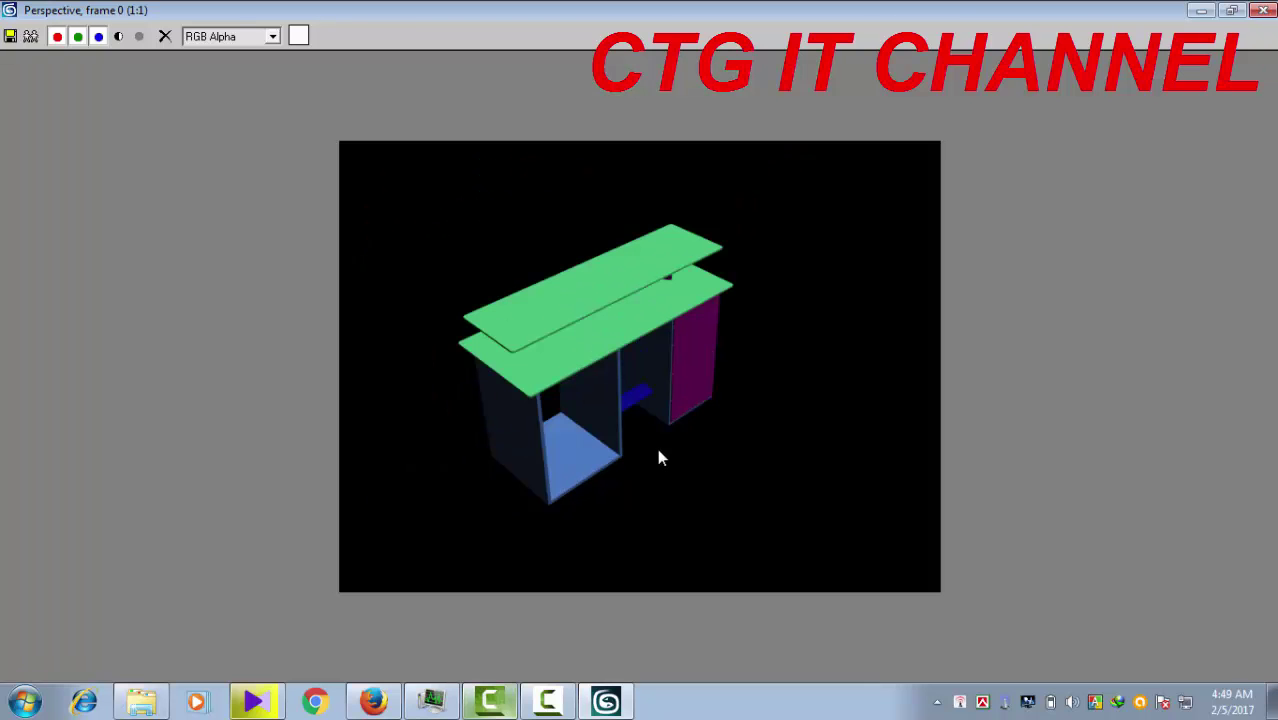
pyautogui.click(1263, 10)
pyautogui.click(547, 702)
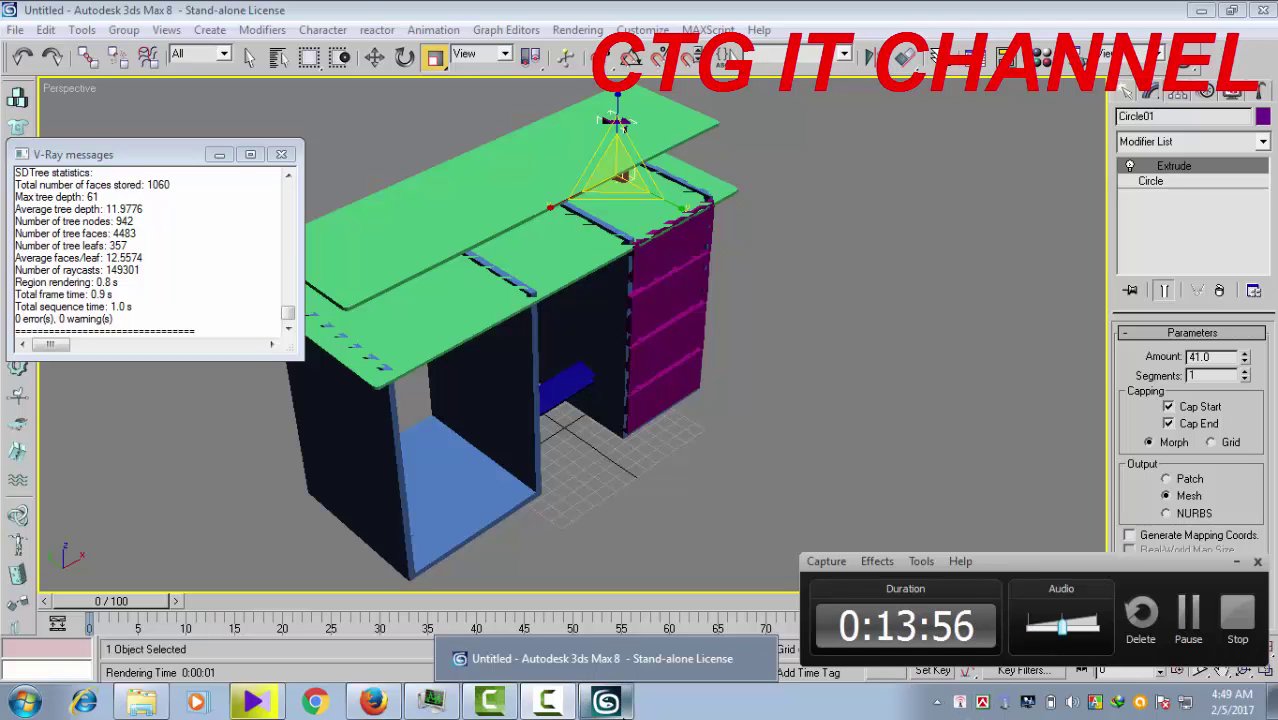
# Dismiss the V-Ray messages window, reselect Move, and review the desk from front and three-quarter views
pyautogui.click(1236, 561)
pyautogui.click(281, 154)
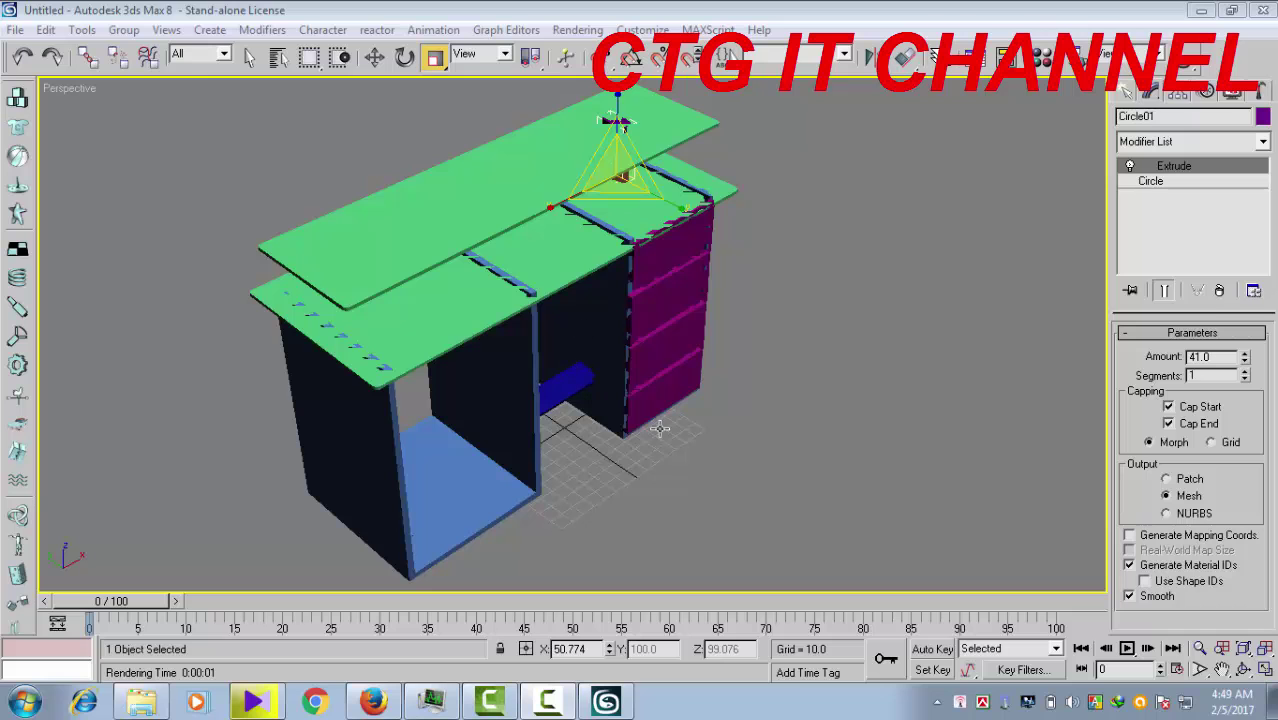
pyautogui.moveTo(719, 431)
pyautogui.keyDown('alt'); pyautogui.mouseDown(button='middle')
pyautogui.moveTo(692, 367)
pyautogui.moveTo(700, 400)
pyautogui.mouseUp(button='middle'); pyautogui.keyUp('alt')
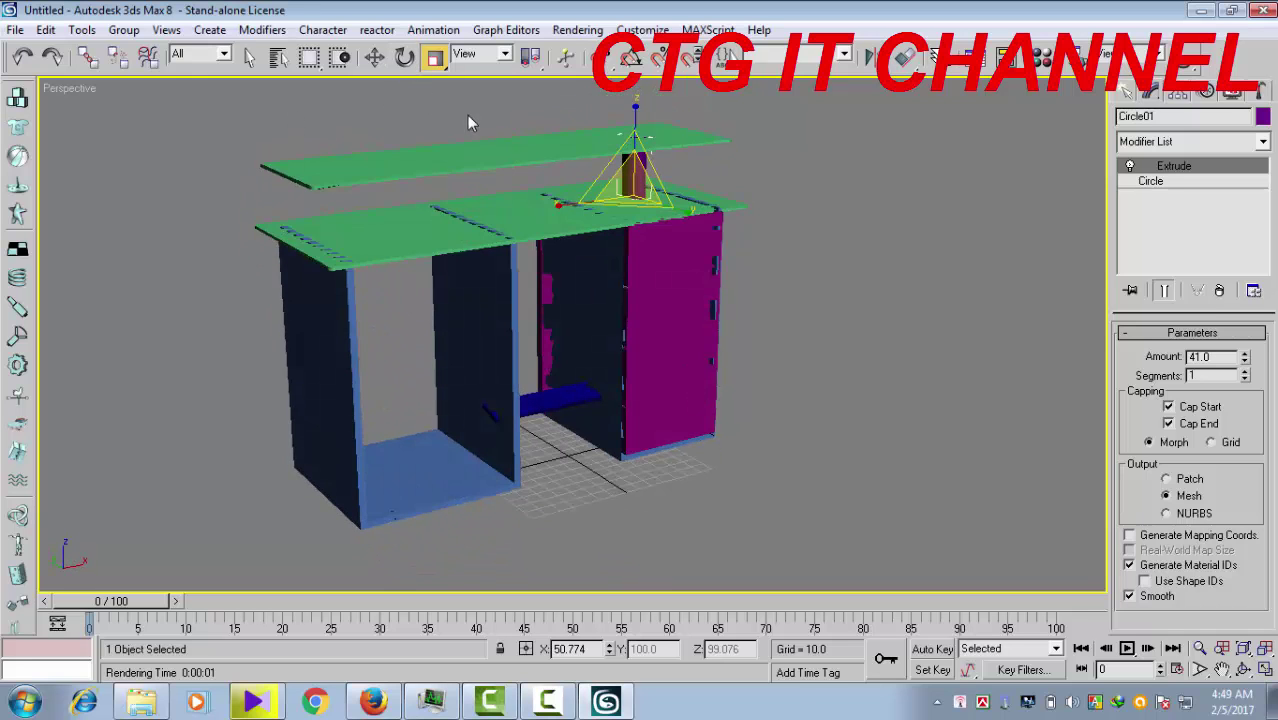
pyautogui.click(376, 57)
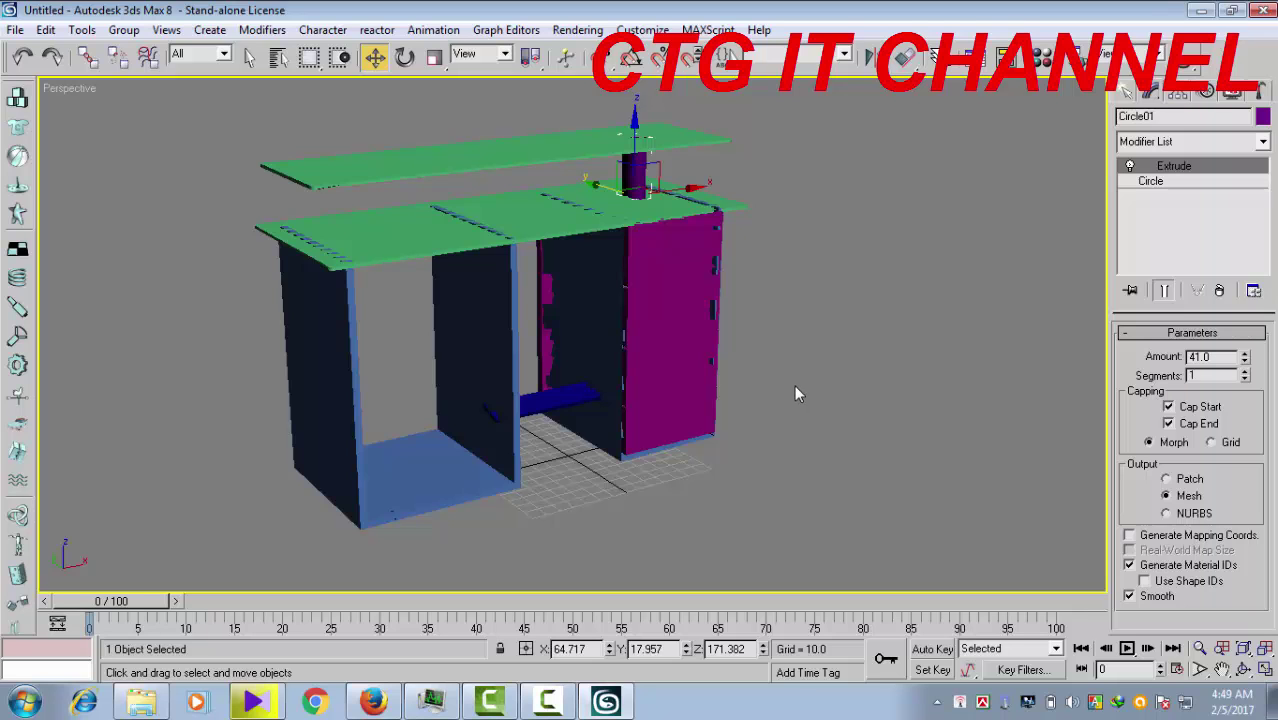
pyautogui.moveTo(796, 394)
pyautogui.keyDown('alt'); pyautogui.mouseDown(button='middle')
pyautogui.moveTo(744, 354)
pyautogui.moveTo(763, 368)
pyautogui.mouseUp(button='middle'); pyautogui.keyUp('alt')
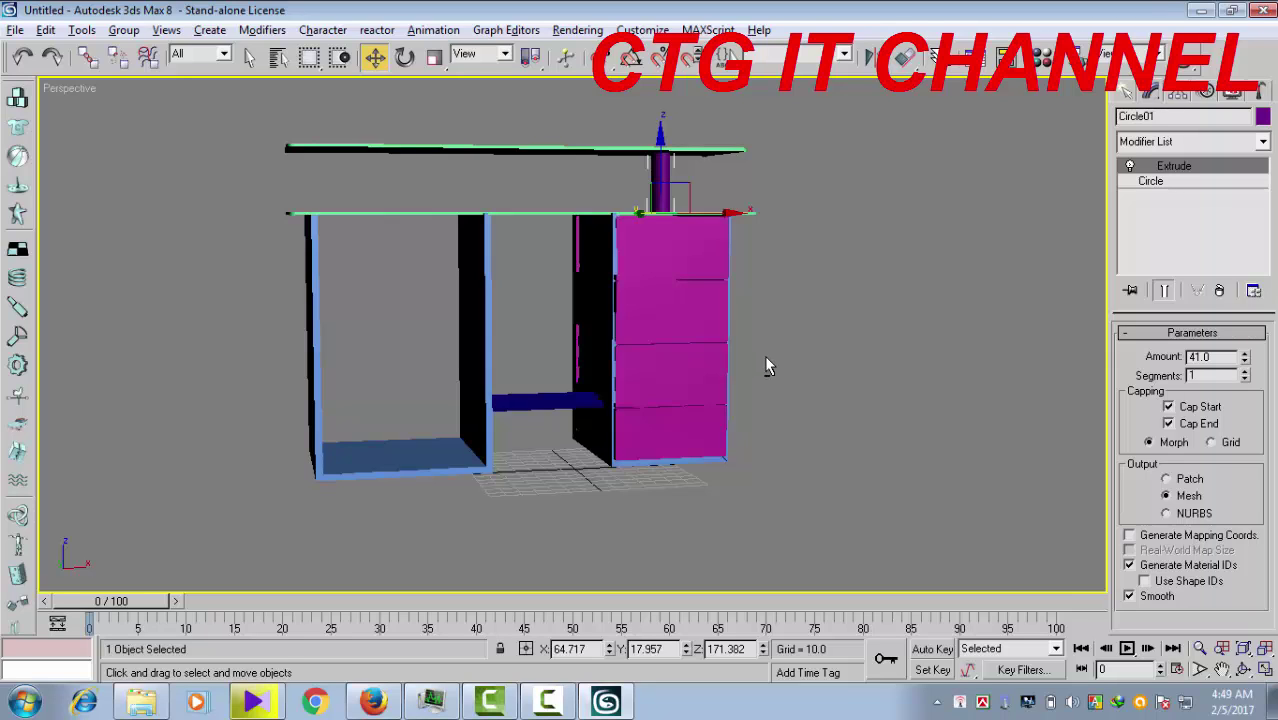
pyautogui.moveTo(764, 358)
pyautogui.keyDown('alt'); pyautogui.mouseDown(button='middle')
pyautogui.moveTo(800, 372)
pyautogui.moveTo(603, 364)
pyautogui.moveTo(654, 382)
pyautogui.moveTo(781, 389)
pyautogui.moveTo(794, 403)
pyautogui.mouseUp(button='middle'); pyautogui.keyUp('alt')
pyautogui.scroll(3, 800, 381)
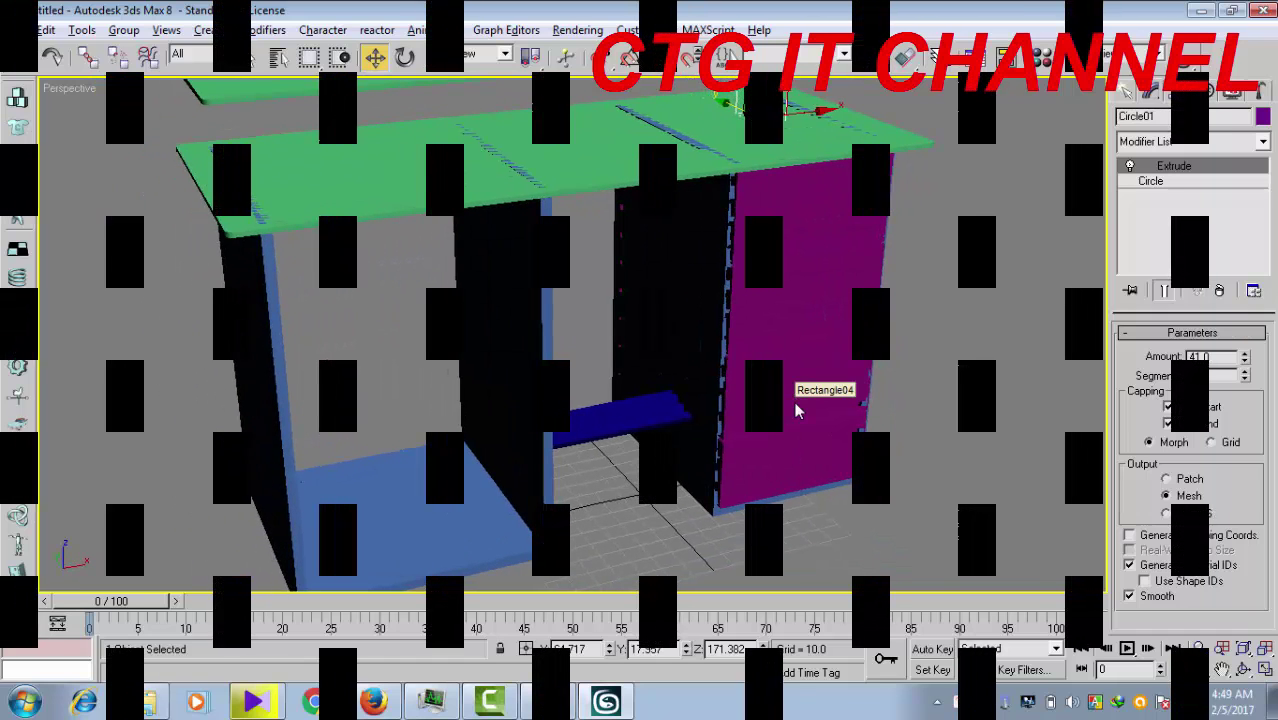